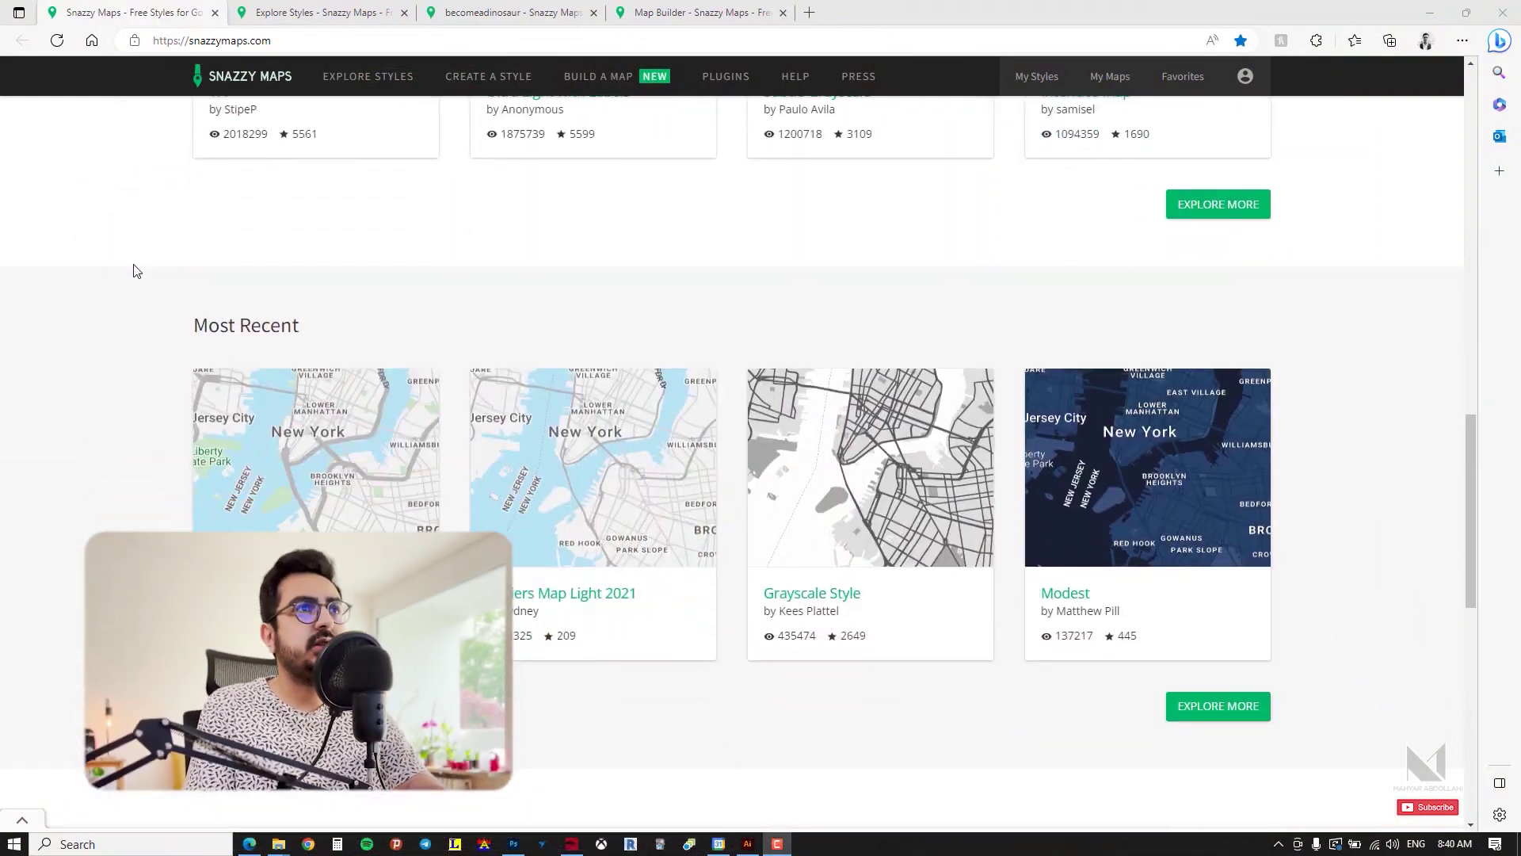
scroll(133, 271, down, 6)
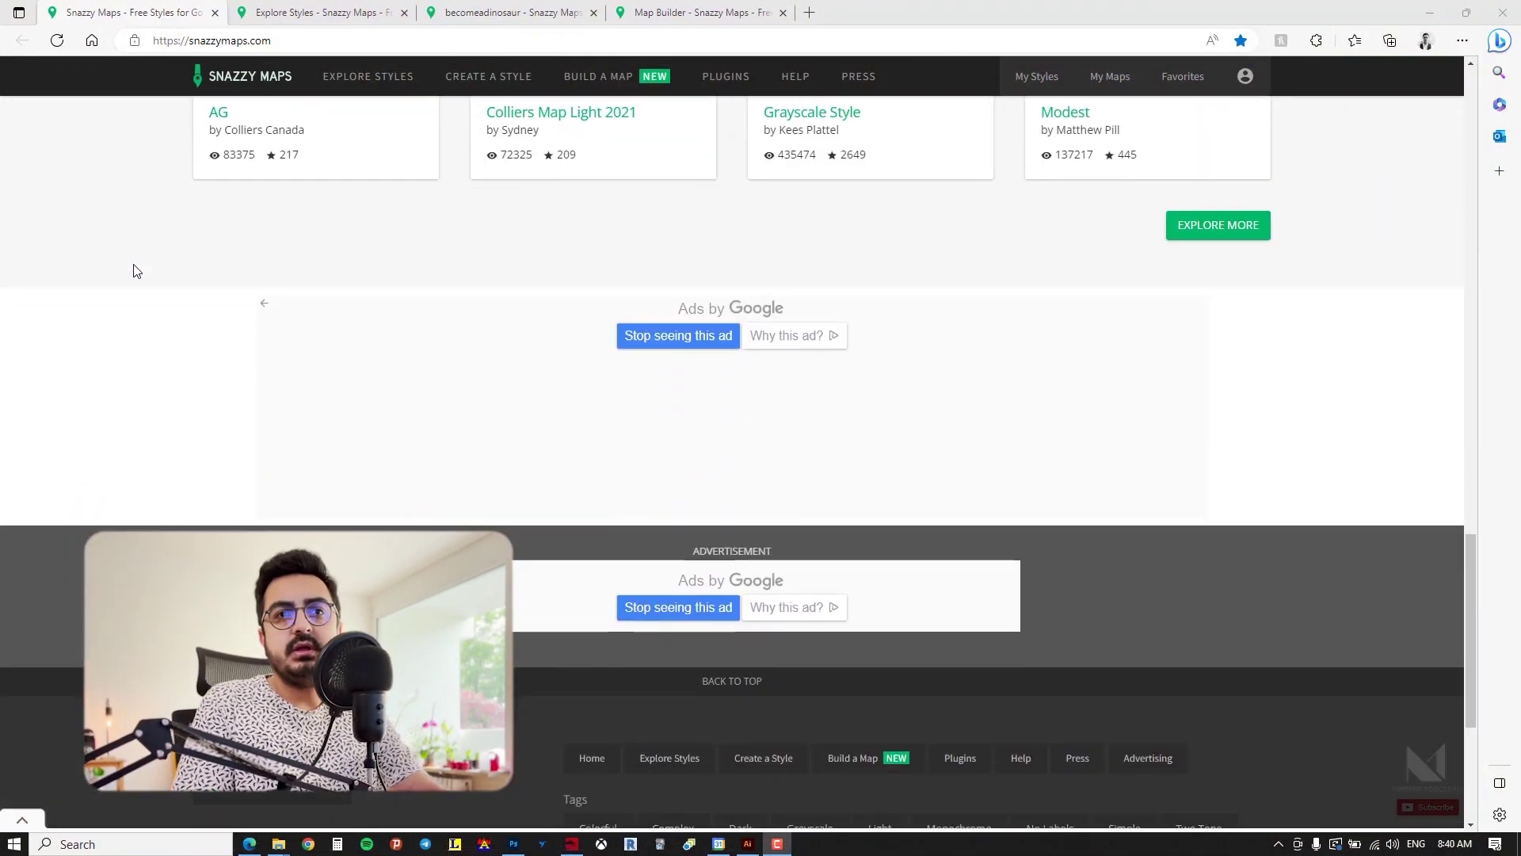
Step: Look over the home page styles, then go to the Explore Styles page
scroll(135, 268, up, 6)
click(281, 11)
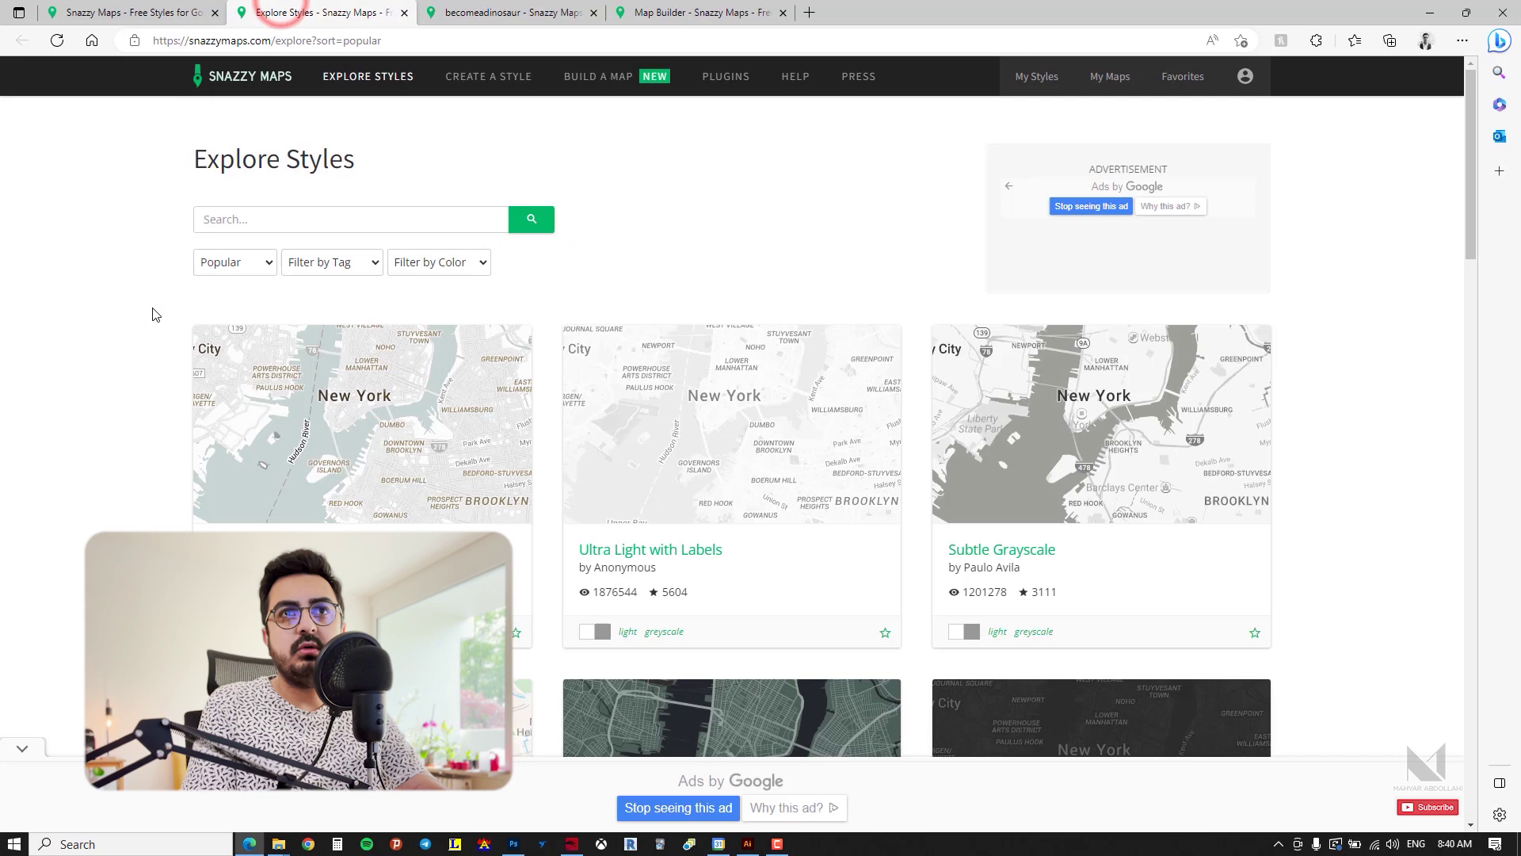
Step: Browse the Explore Styles gallery, then bring up the becomeadinosaur style page
scroll(155, 315, down, 5)
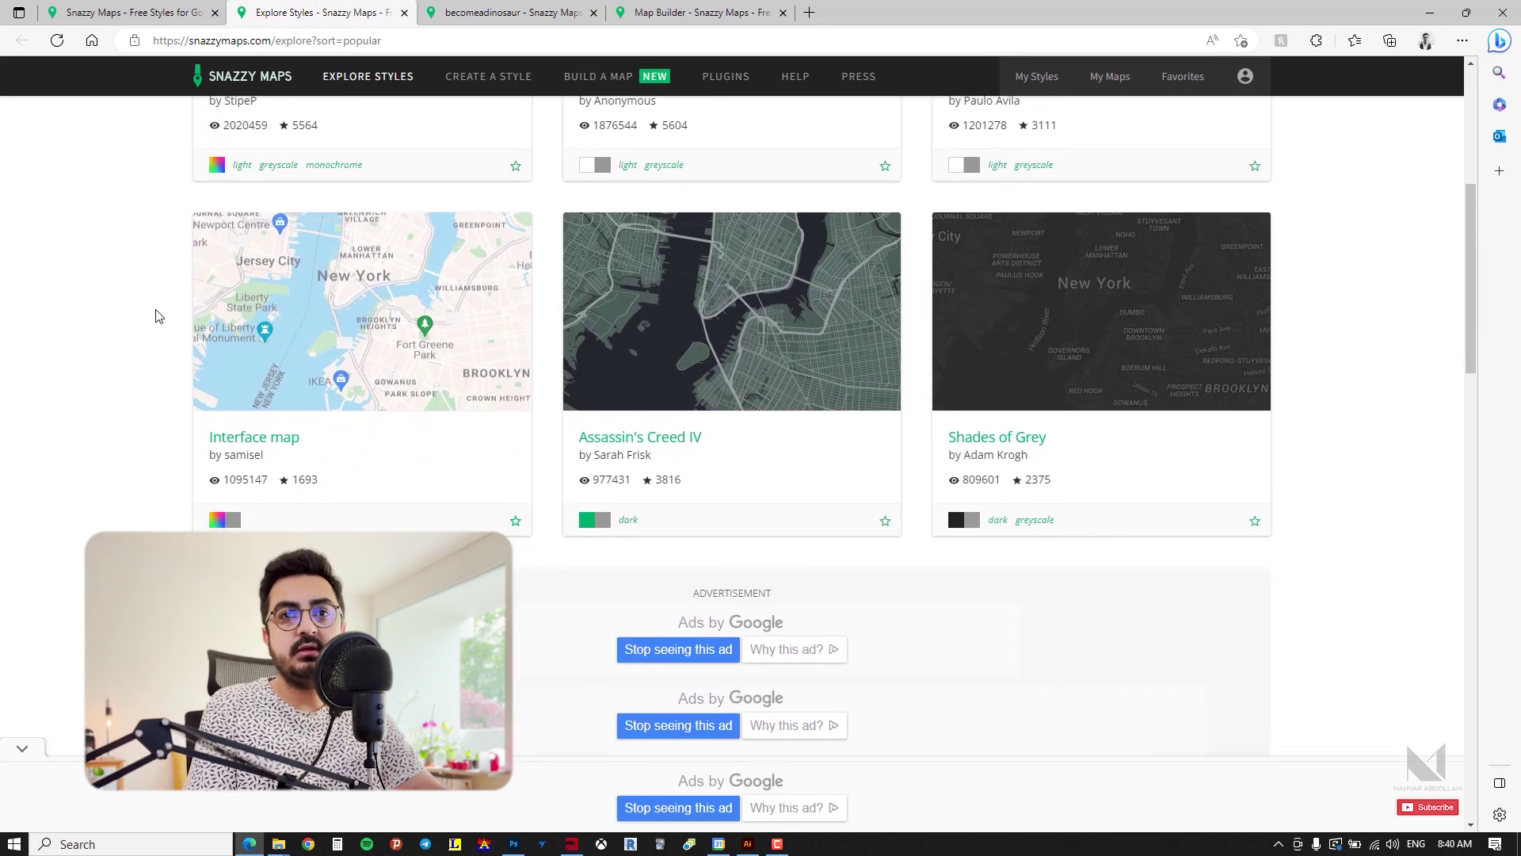
scroll(155, 315, down, 5)
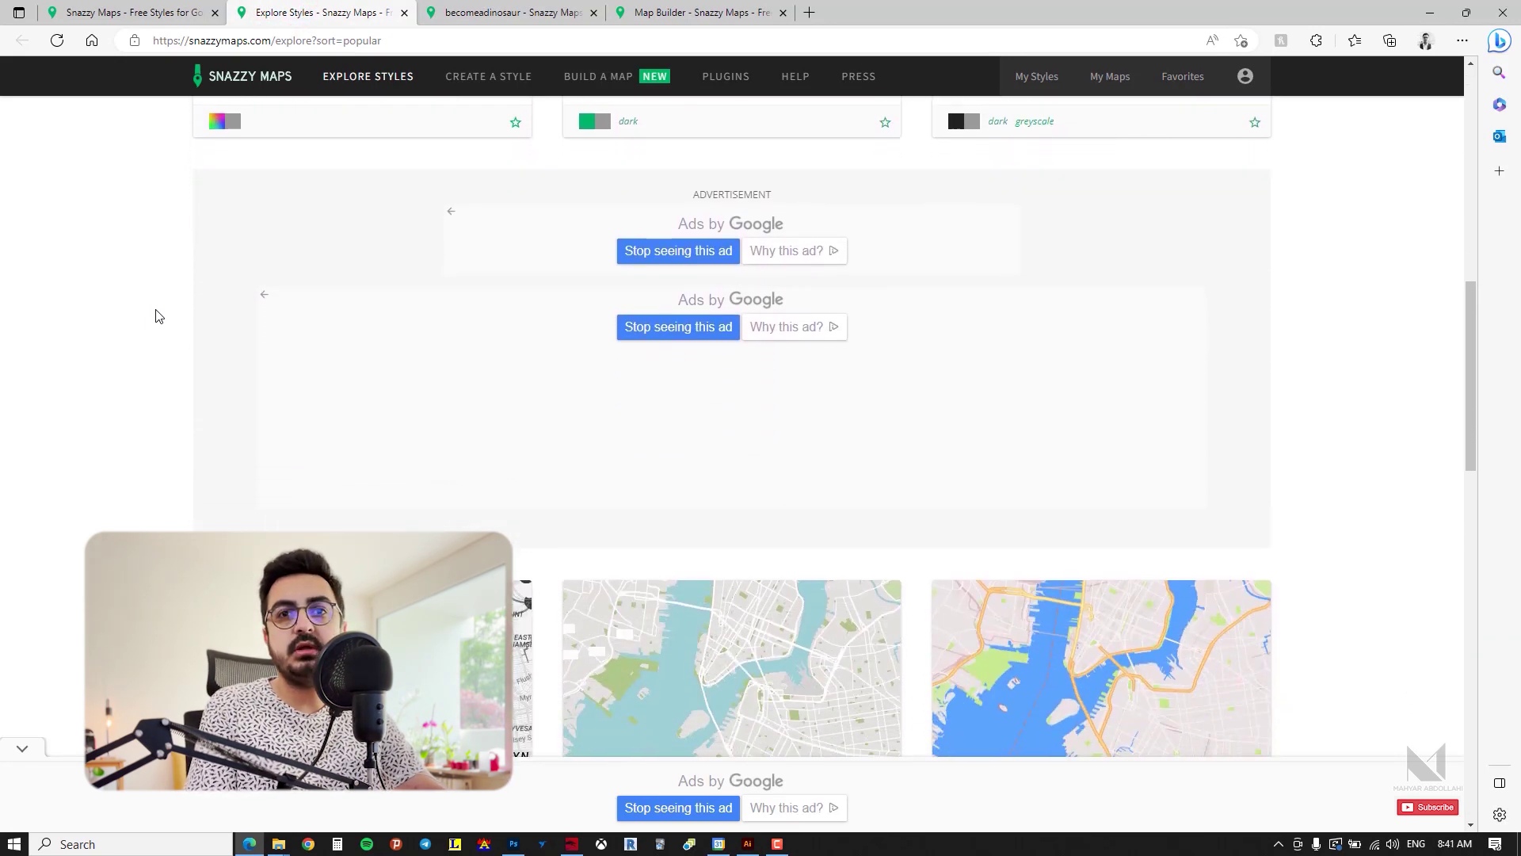
scroll(157, 316, down, 3)
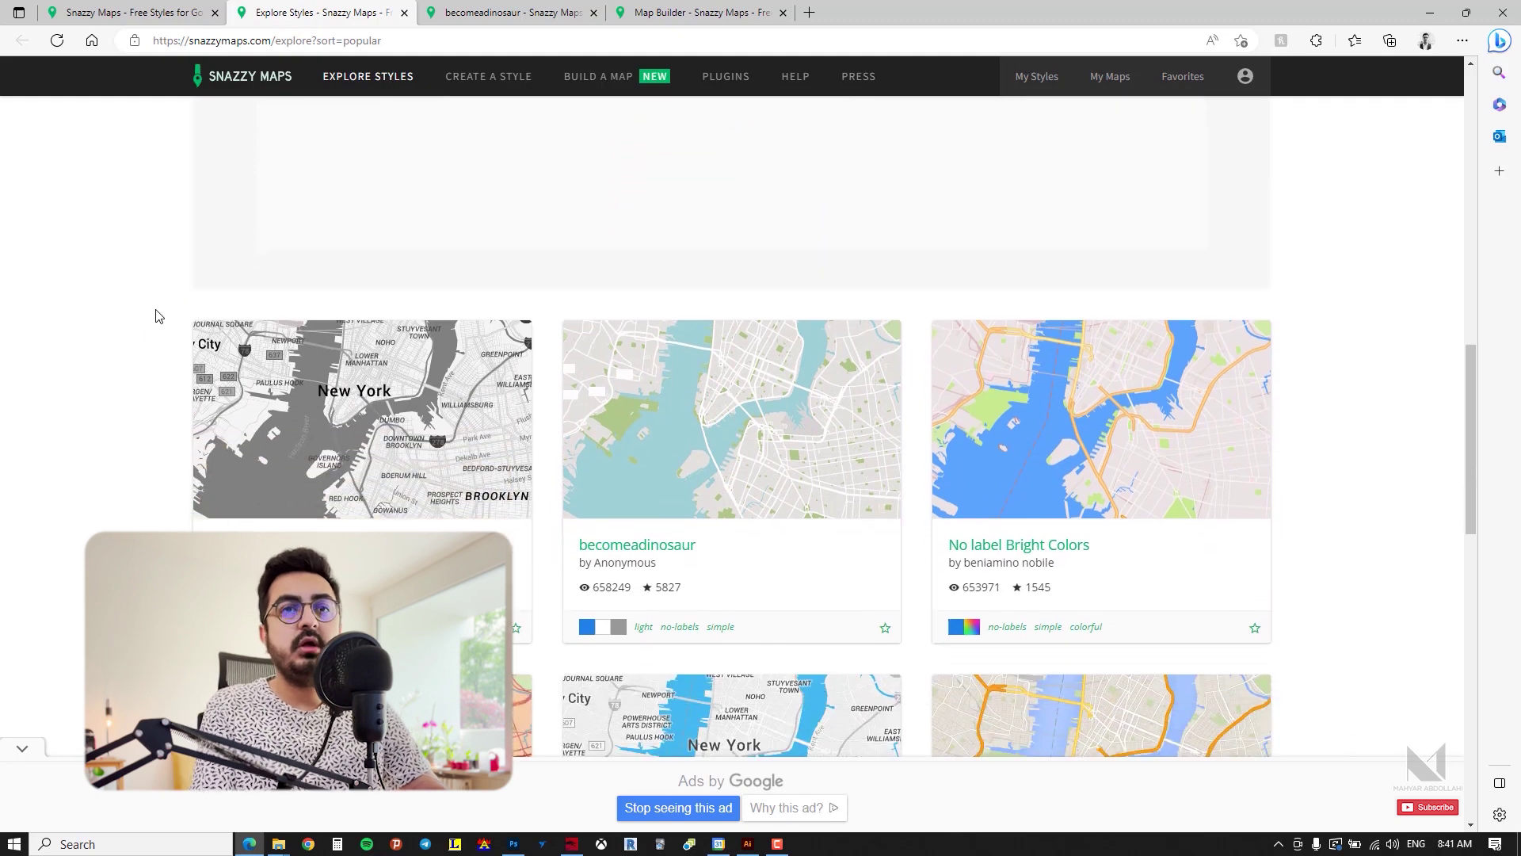
scroll(158, 315, down, 4)
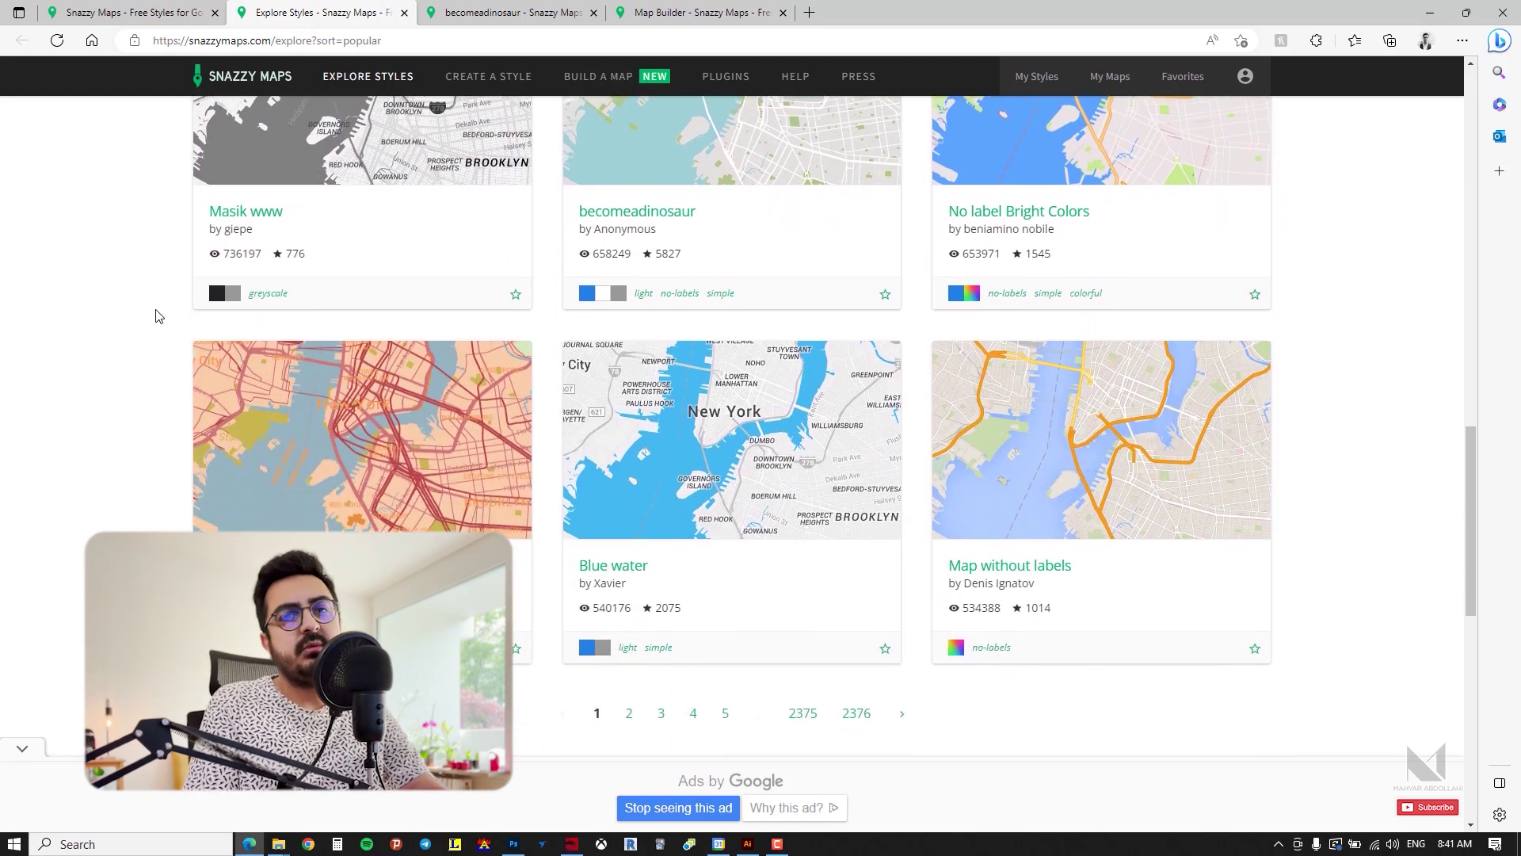
scroll(158, 315, down, 2)
scroll(150, 323, up, 1)
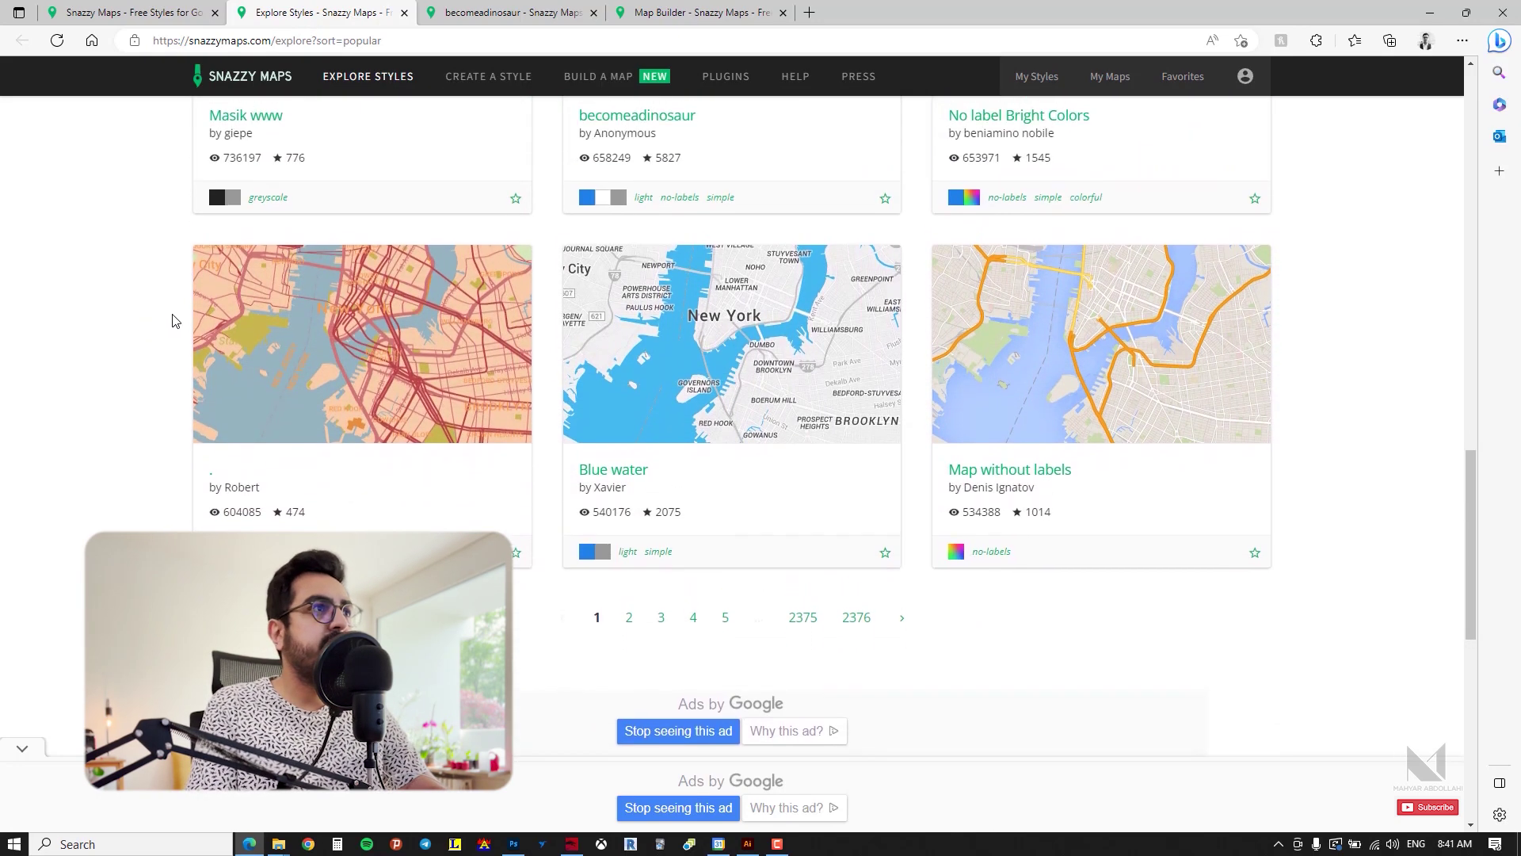
key(ctrl+Tab)
scroll(967, 415, down, 2)
Step: Tint the Park geometry fill with hue 0038ff, then reset the park colour to default
scroll(943, 459, up, 3)
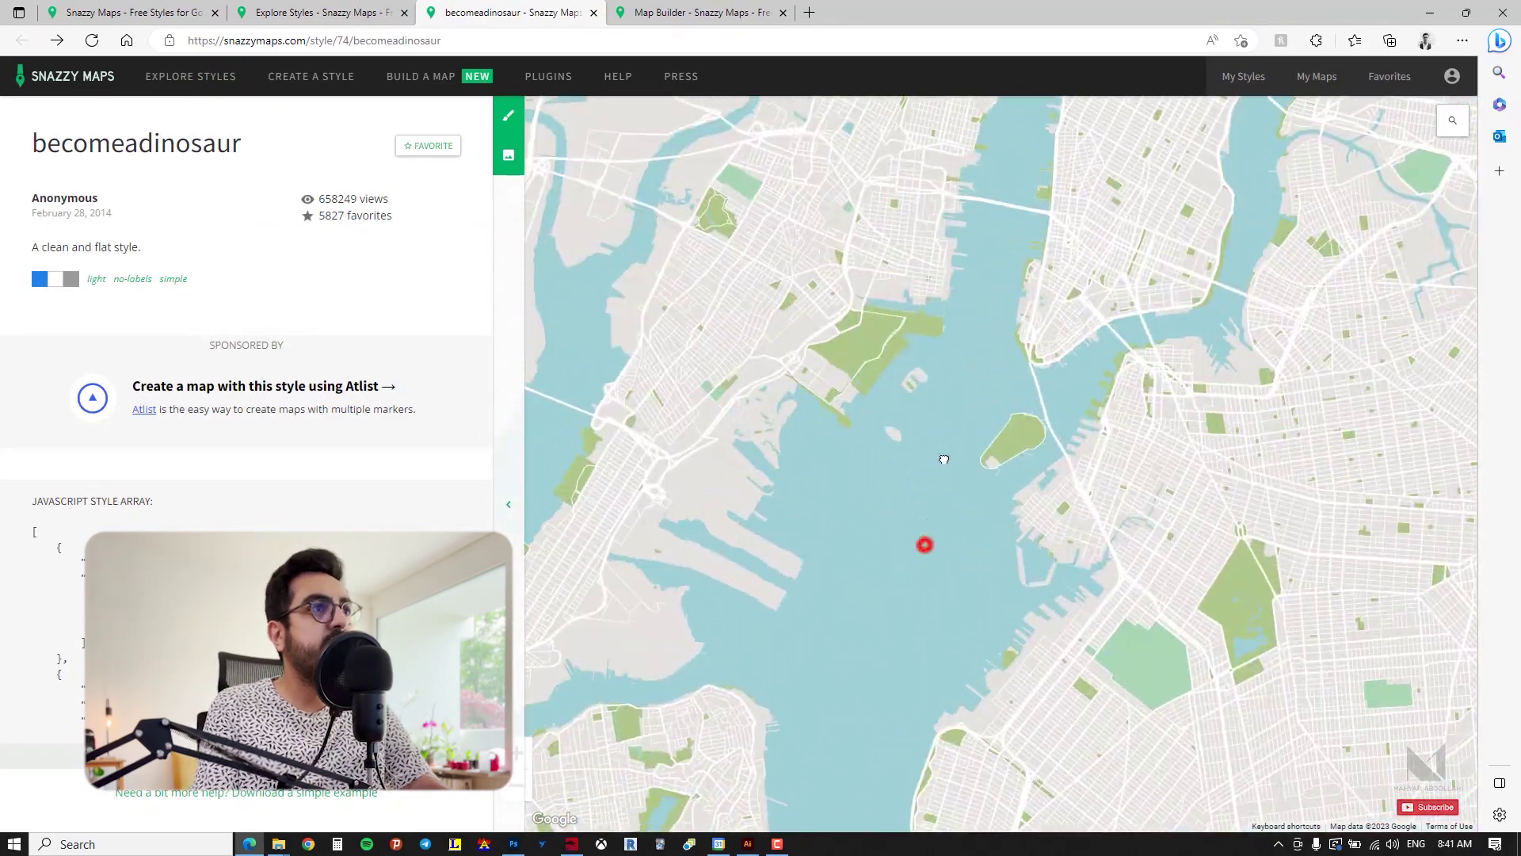
scroll(944, 460, down, 3)
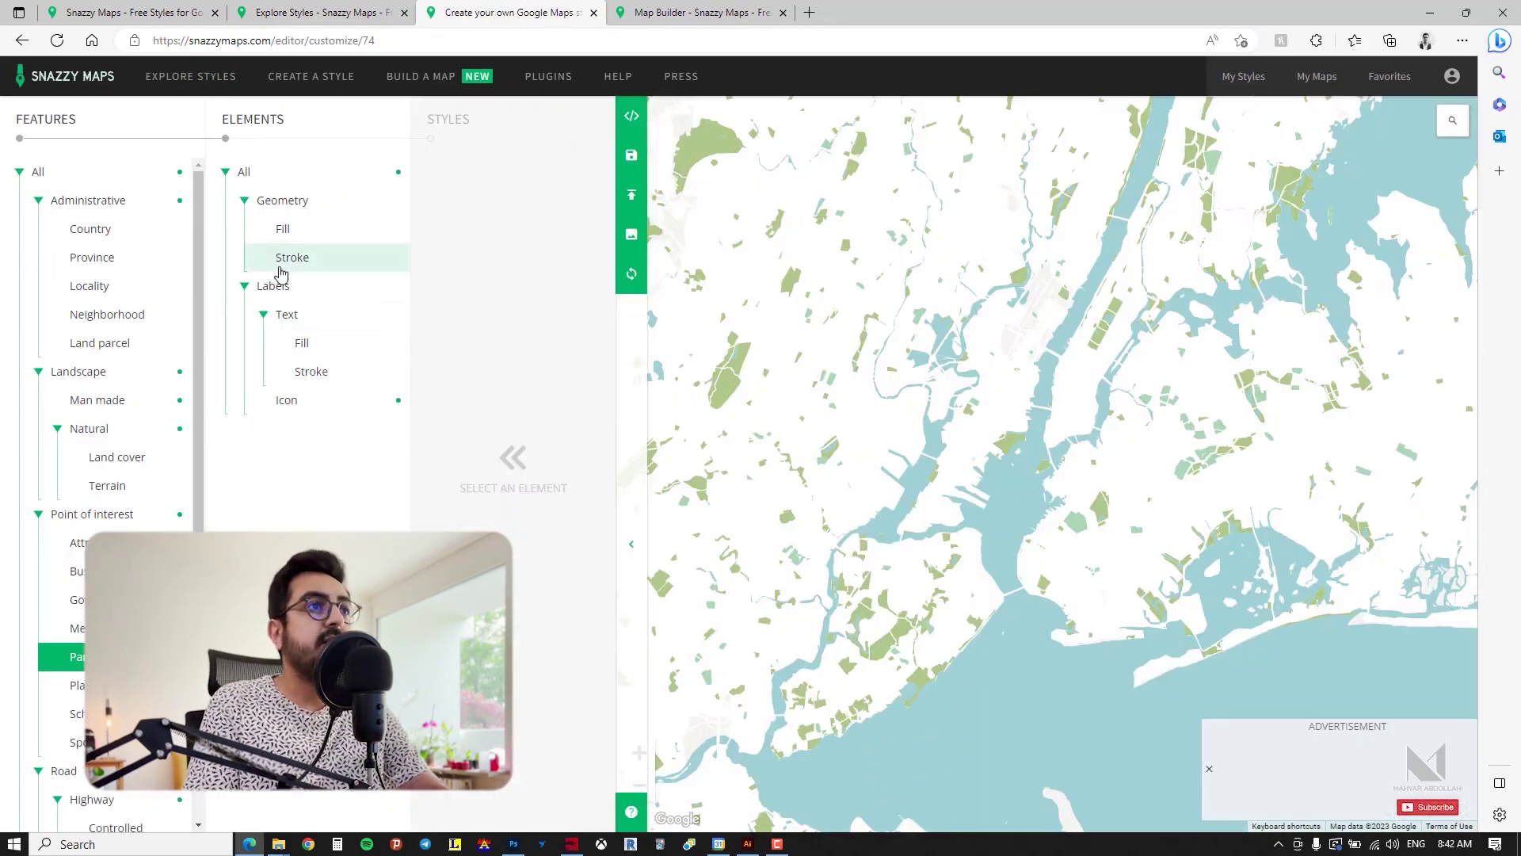
click(286, 229)
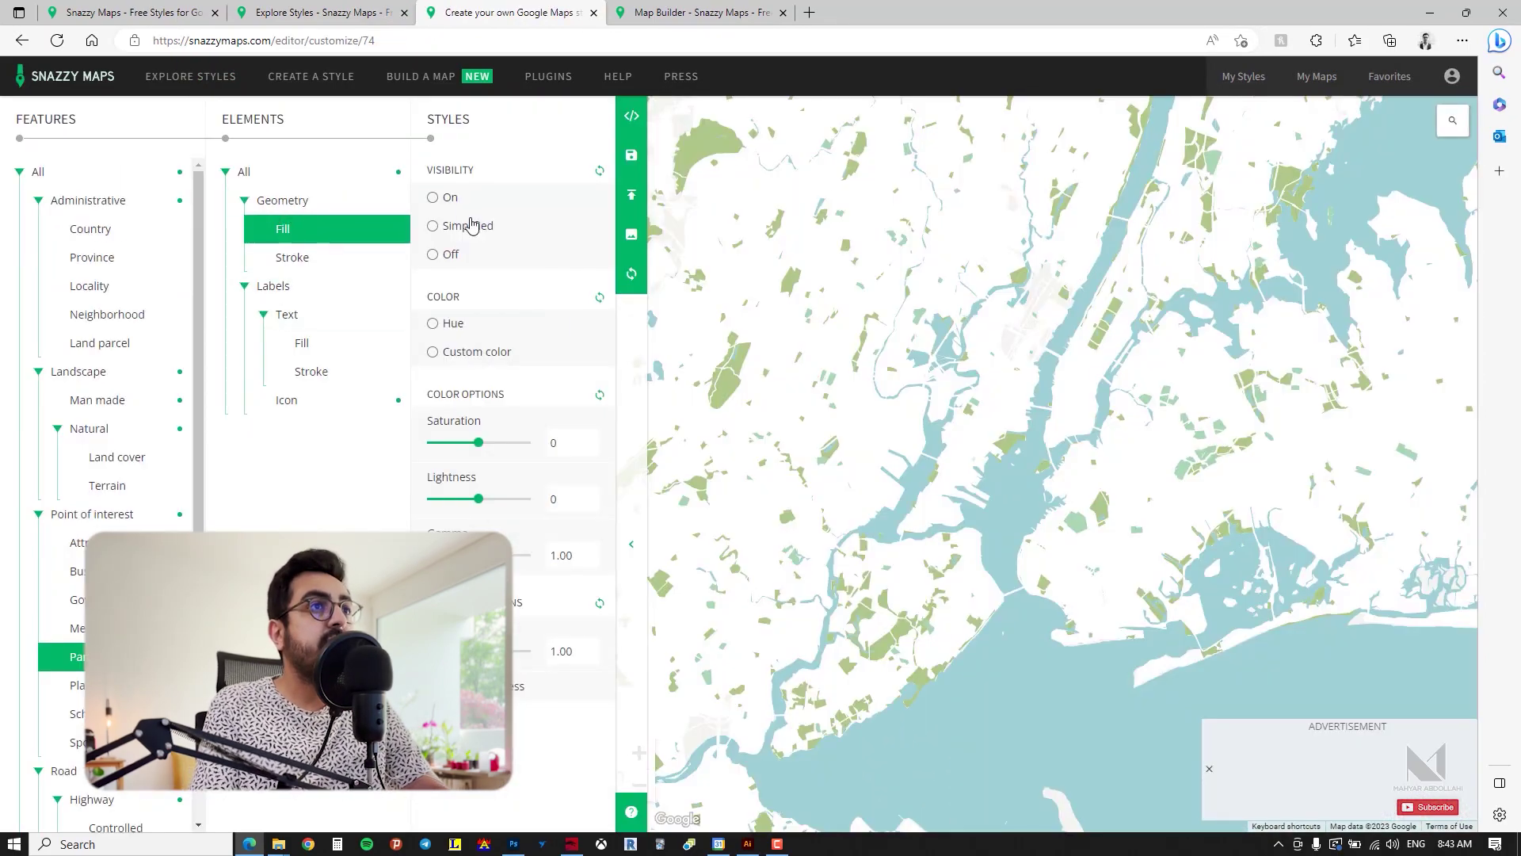
click(454, 323)
click(535, 369)
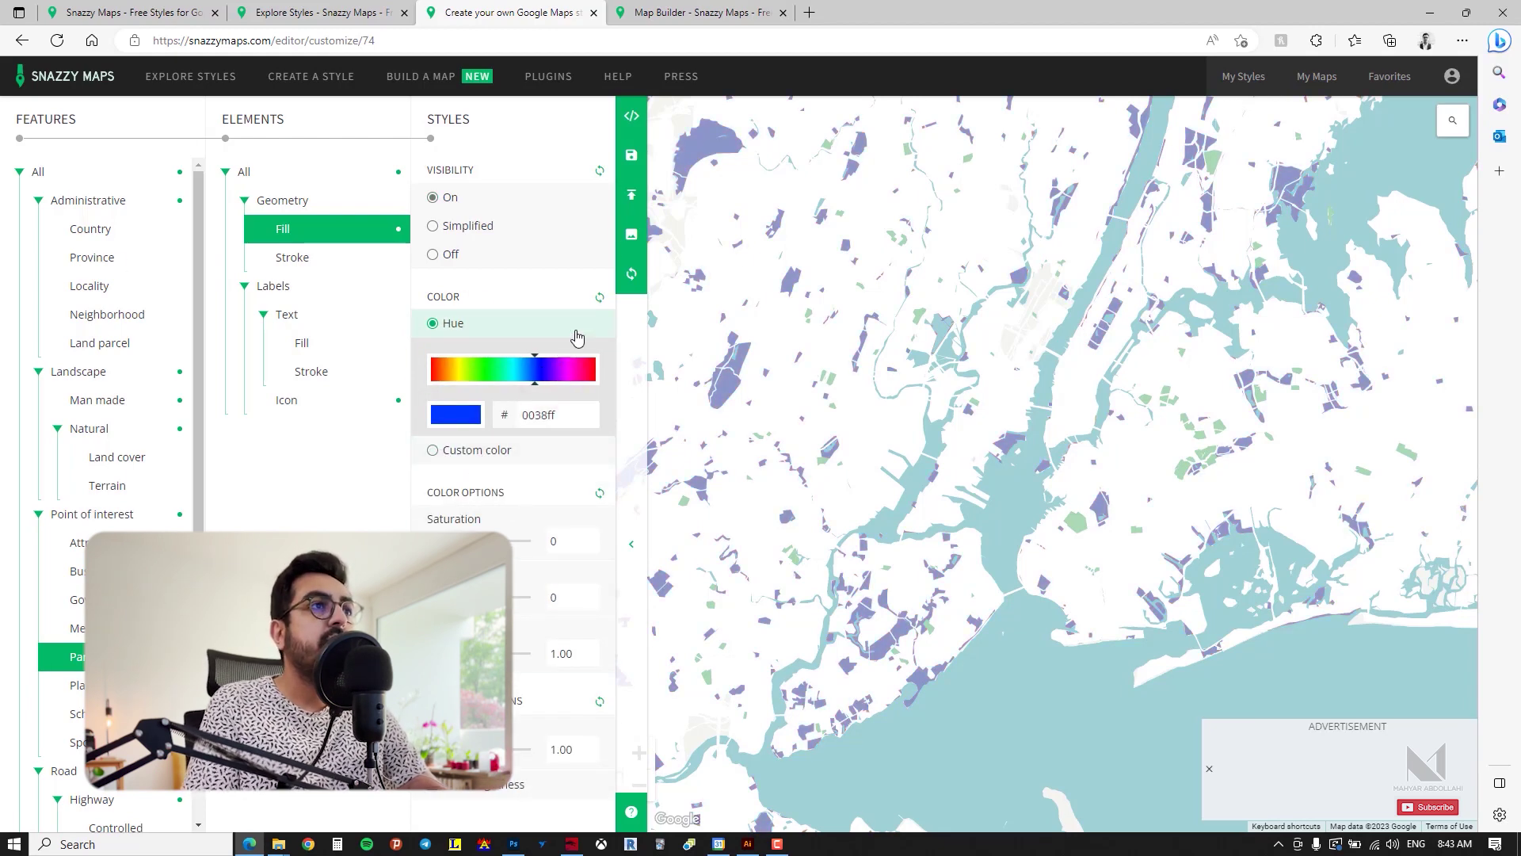
click(600, 297)
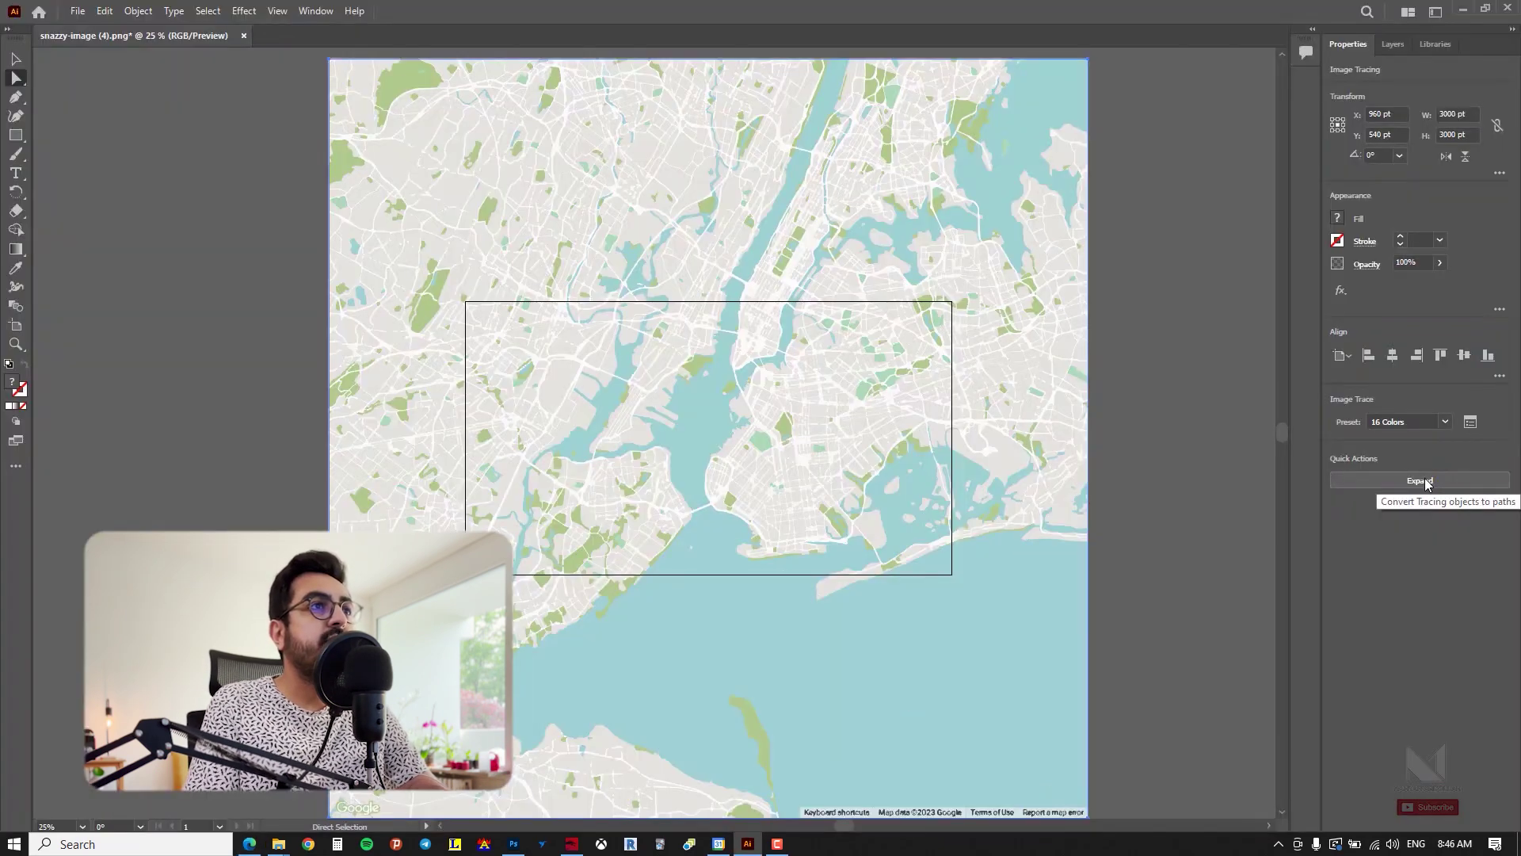
Step: Expand and ungroup the traced map into separate shapes, then clear the selection
click(1420, 480)
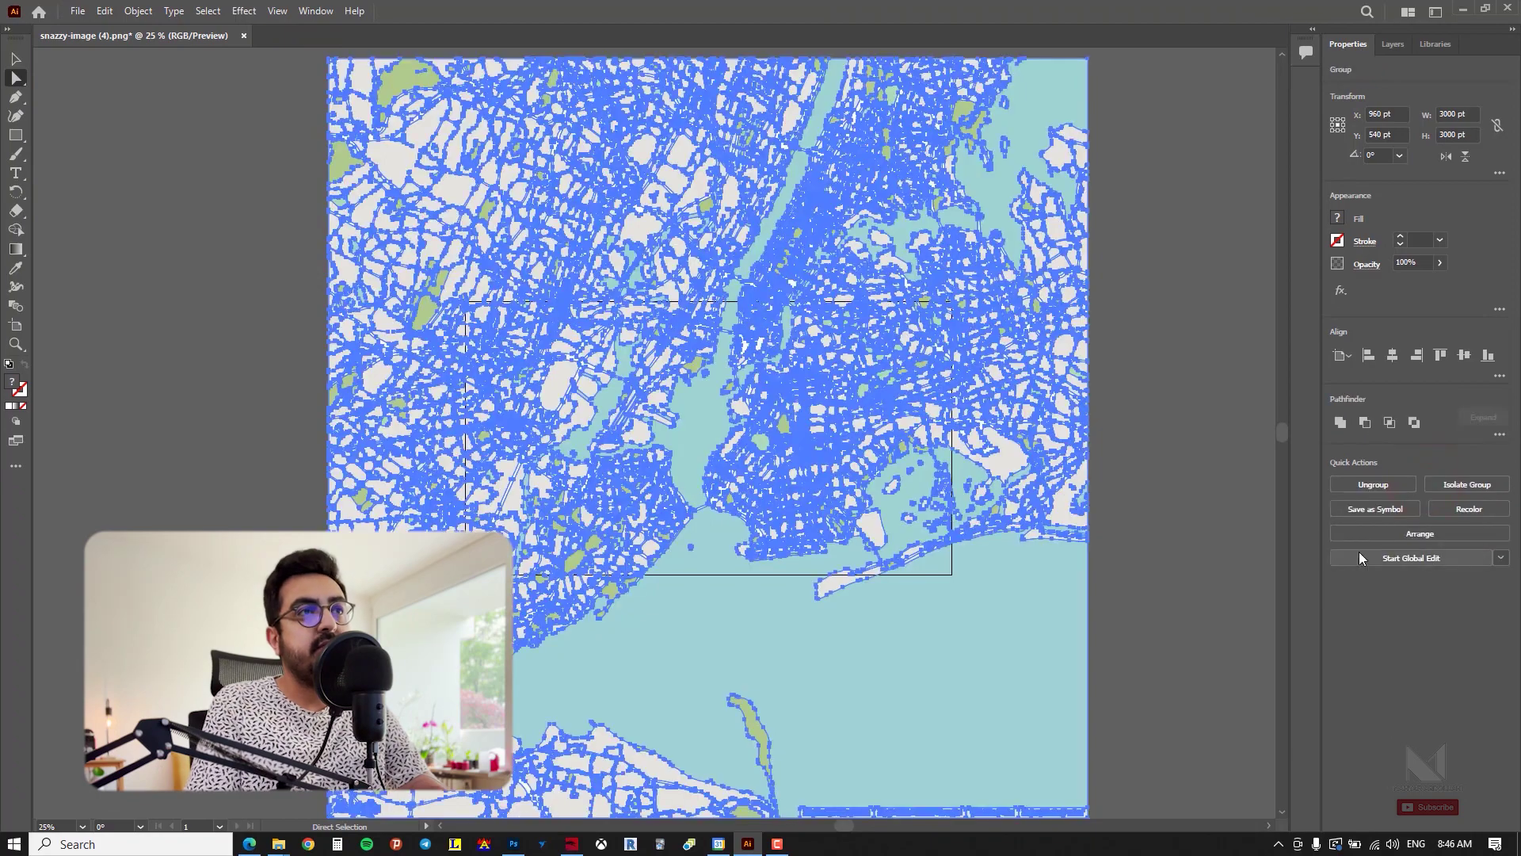
click(1353, 485)
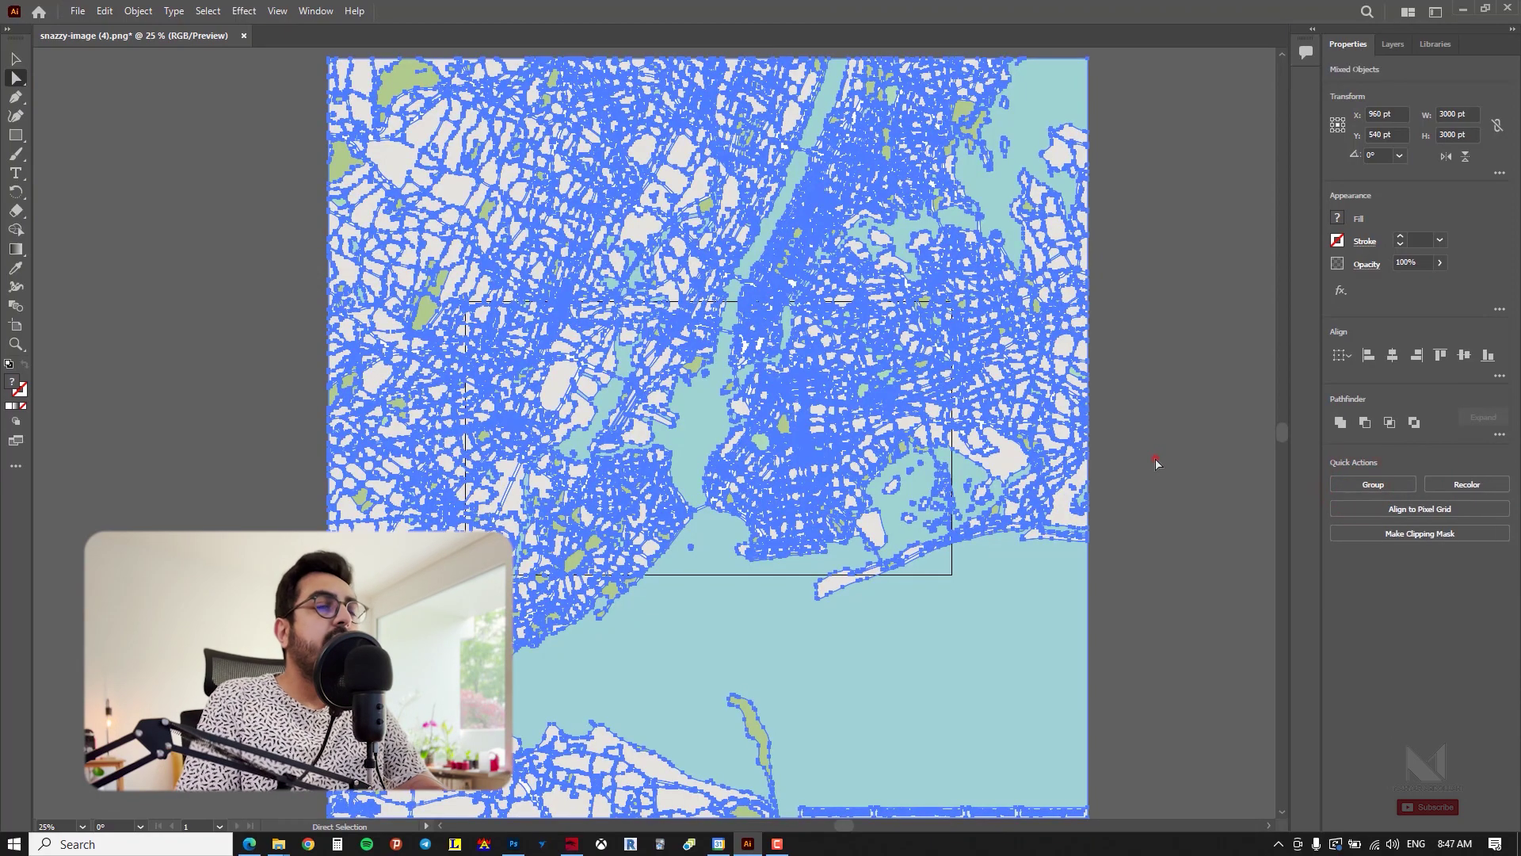
click(1157, 463)
scroll(622, 290, up, 5)
scroll(622, 289, down, 5)
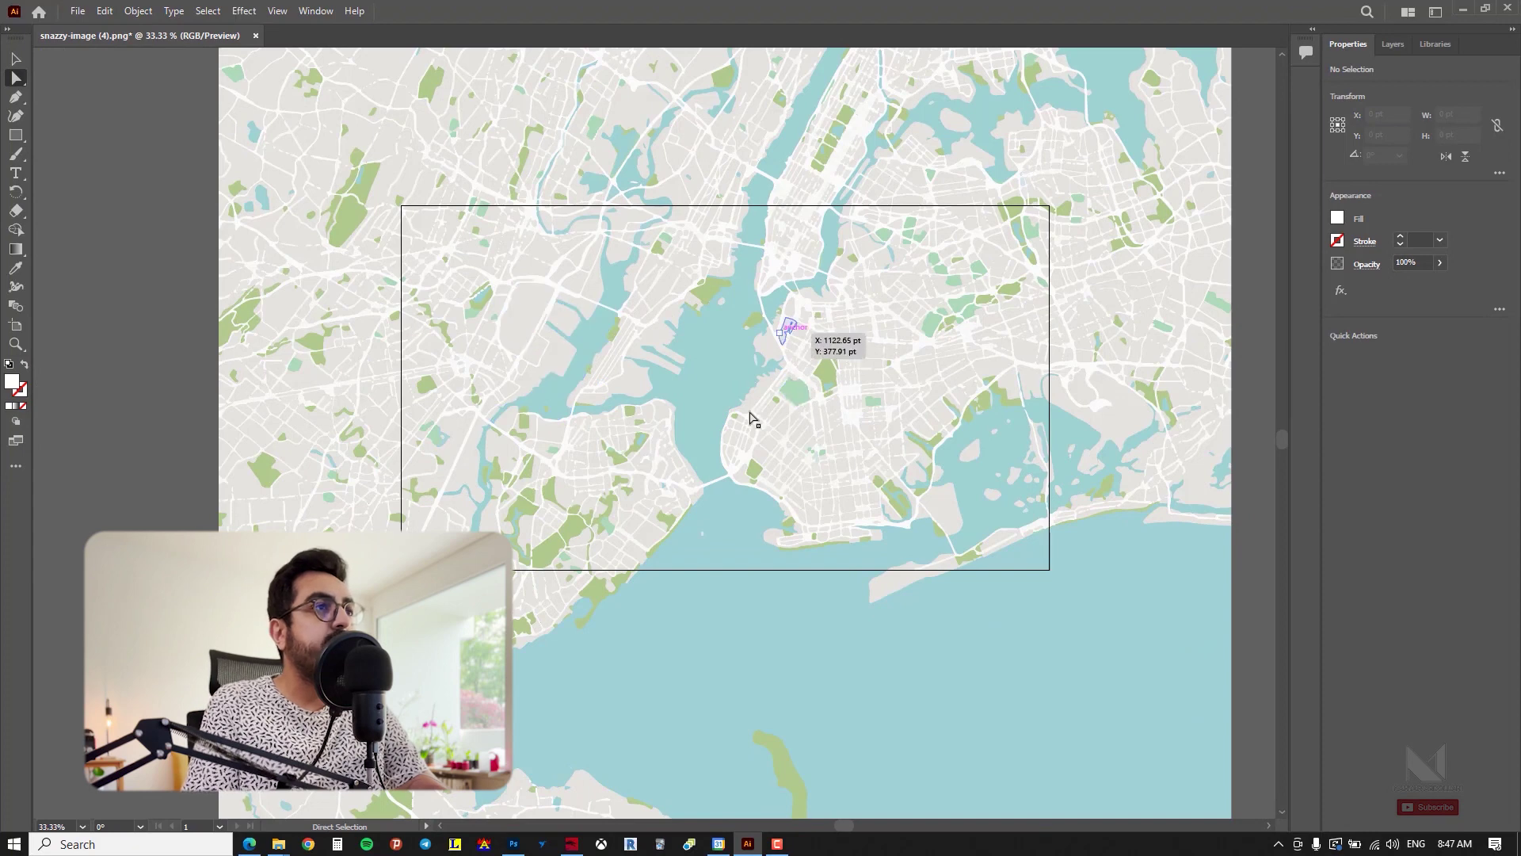
Step: Recolour the bay water shape's fill from light teal to deep blue
click(720, 359)
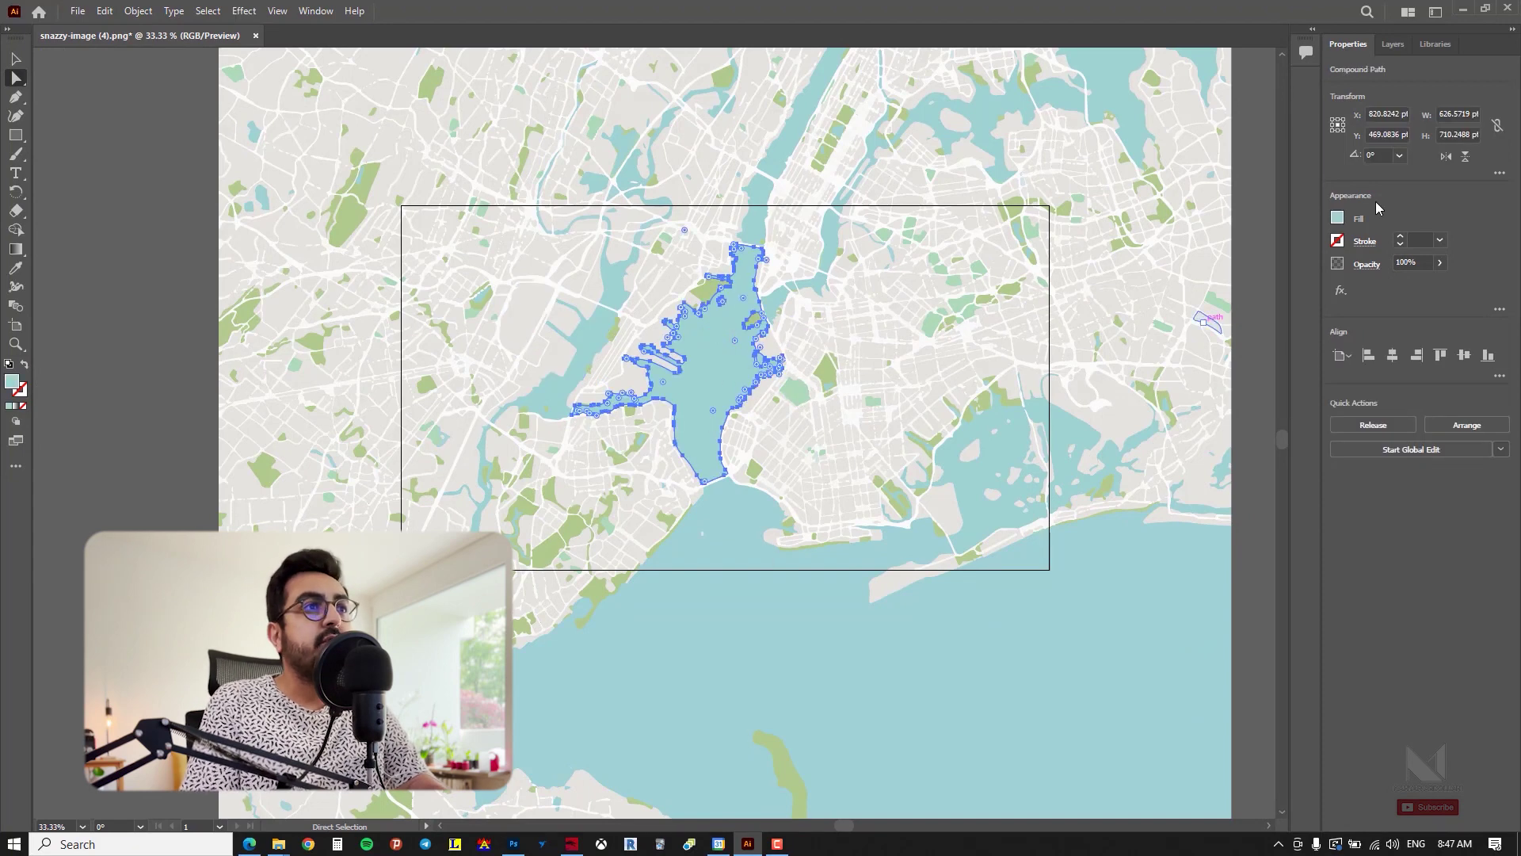
click(1337, 218)
drag(1262, 279, 1230, 307)
click(1120, 639)
Step: Set the open sea shape's fill to purple A03DD3
click(1018, 624)
click(1338, 218)
click(1105, 421)
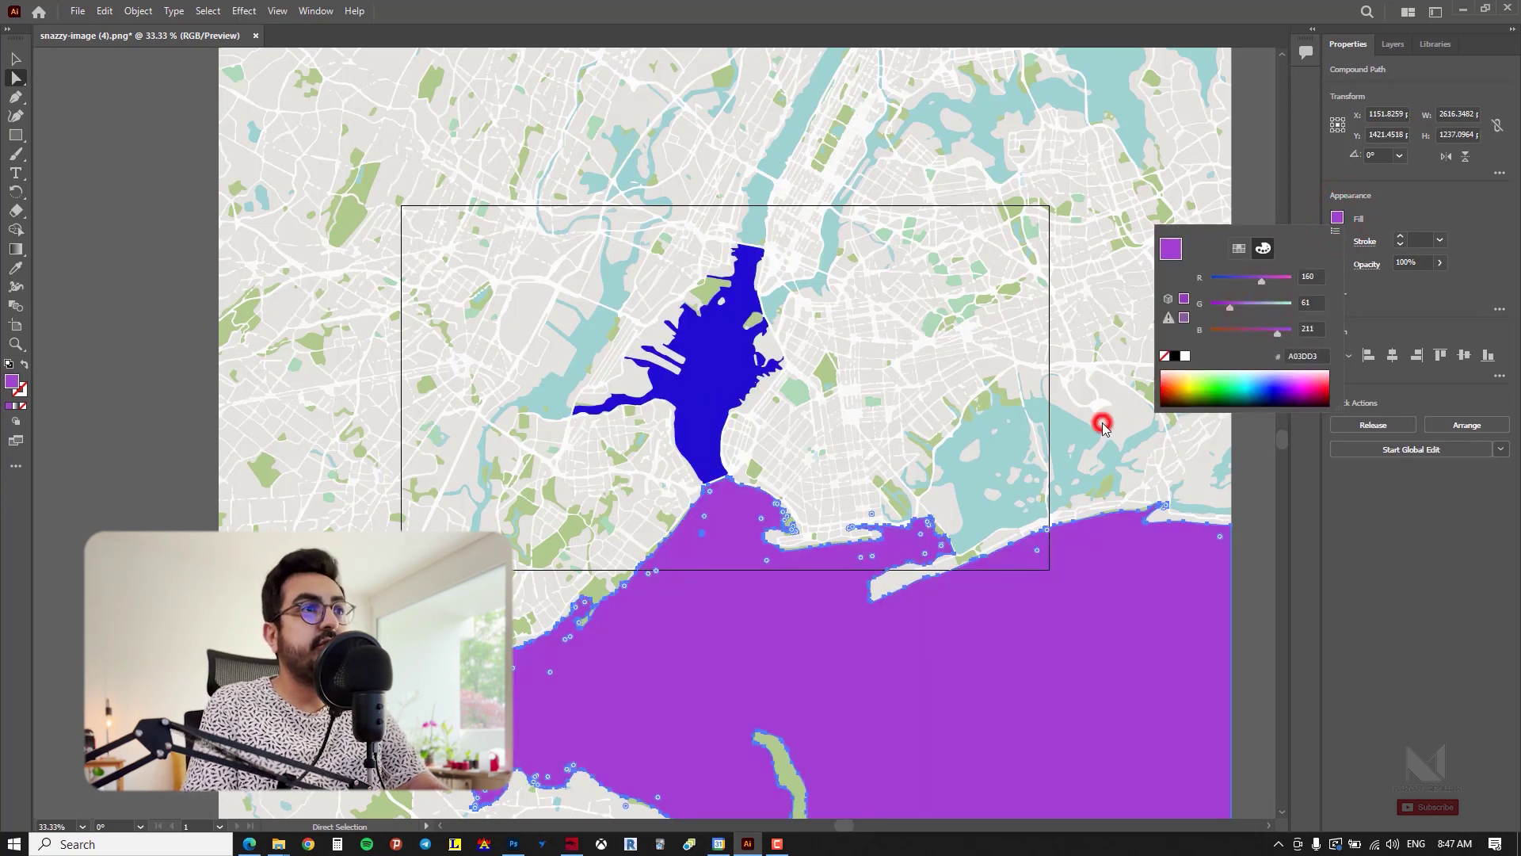
alt+scroll(701, 464, up, 4)
alt+scroll(701, 463, up, 4)
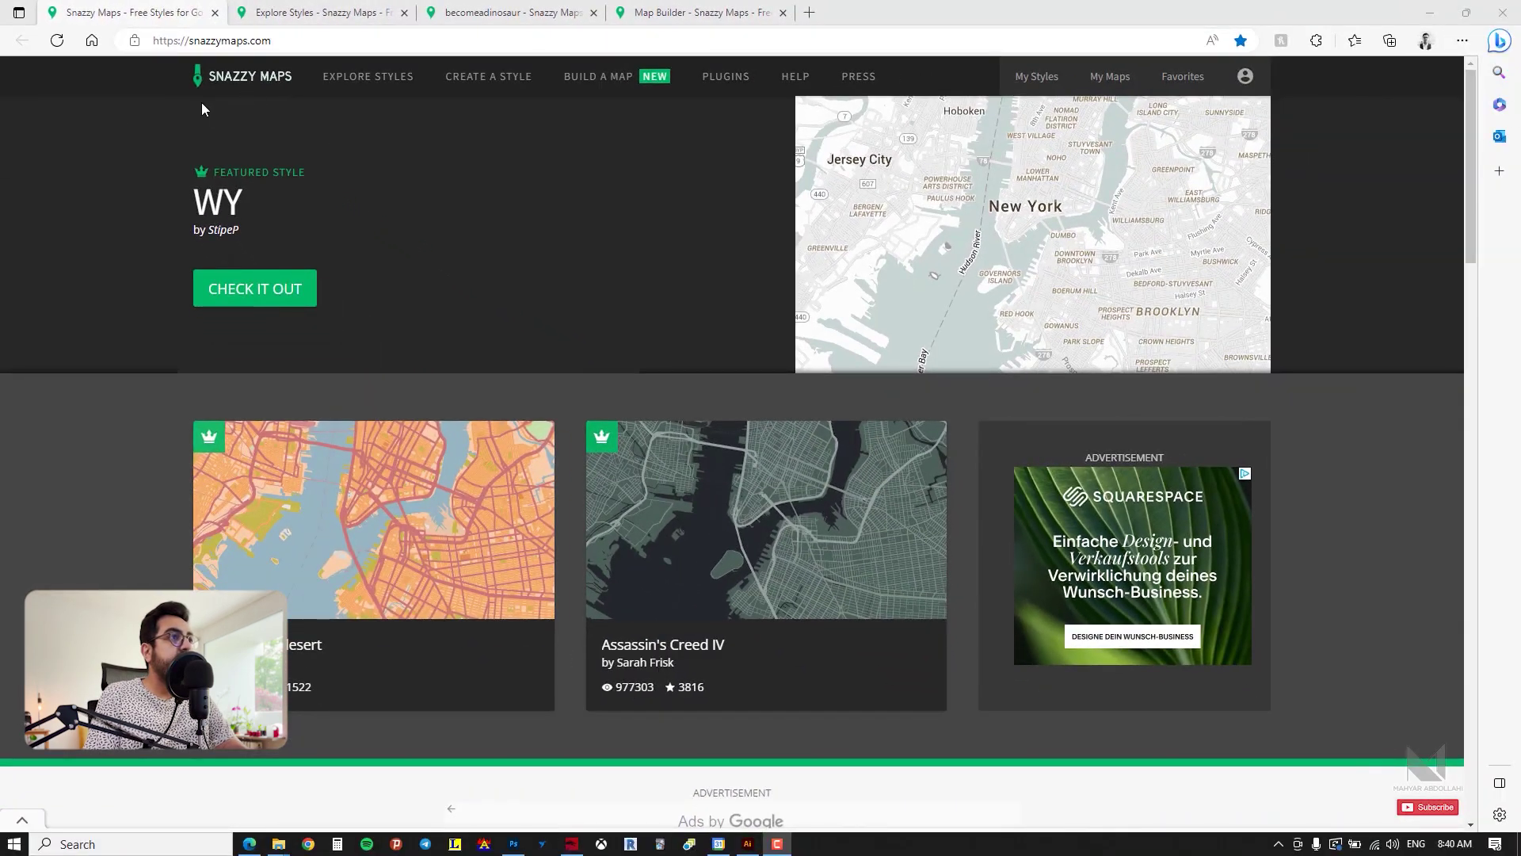
Step: Scroll down the Snazzy Maps home page to review its popular and recent styles
scroll(138, 249, down, 8)
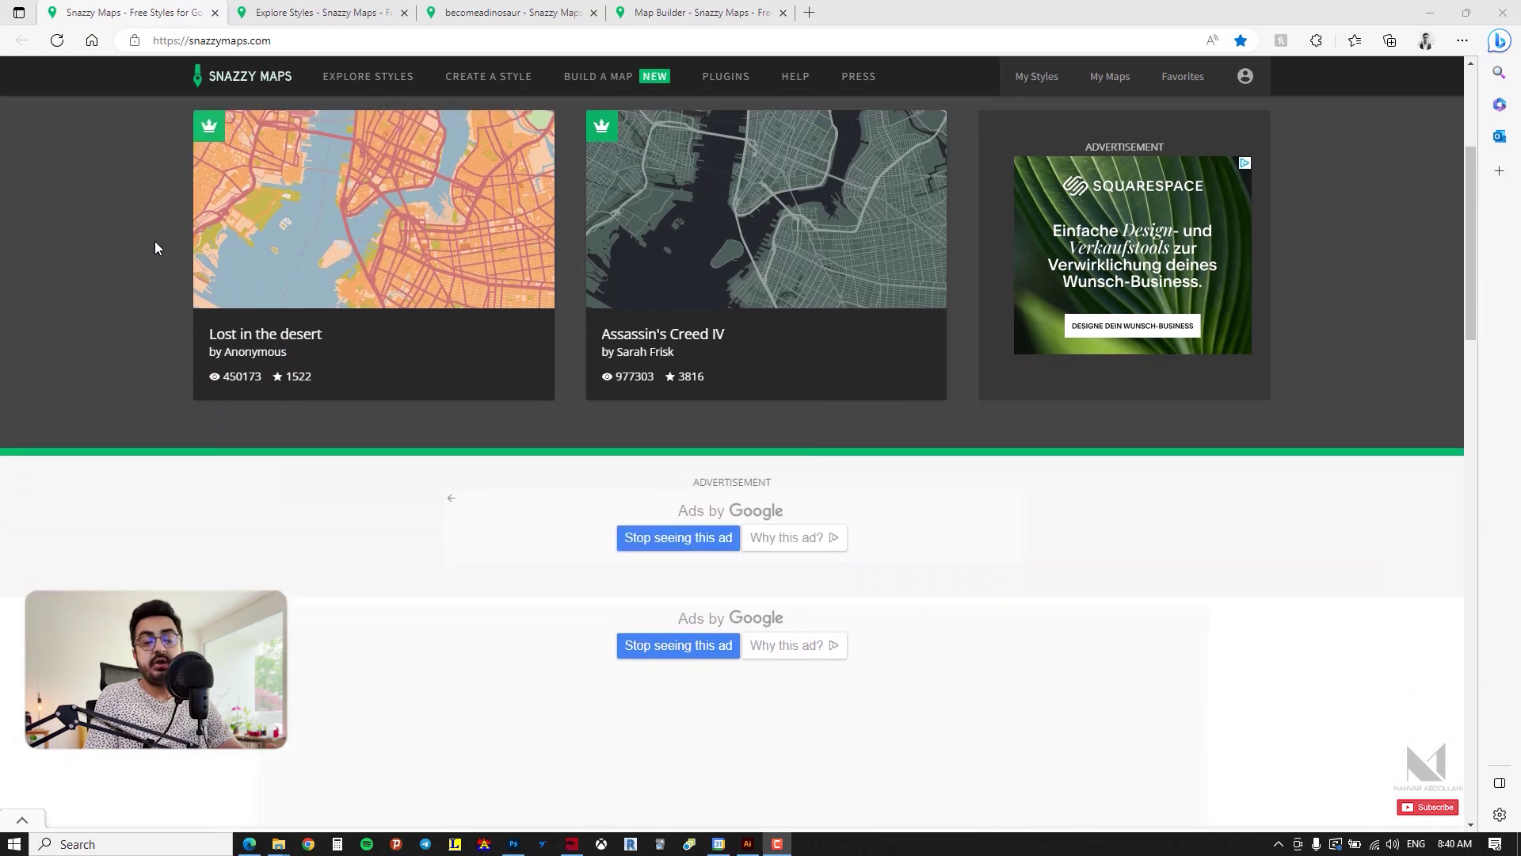
scroll(154, 248, down, 2)
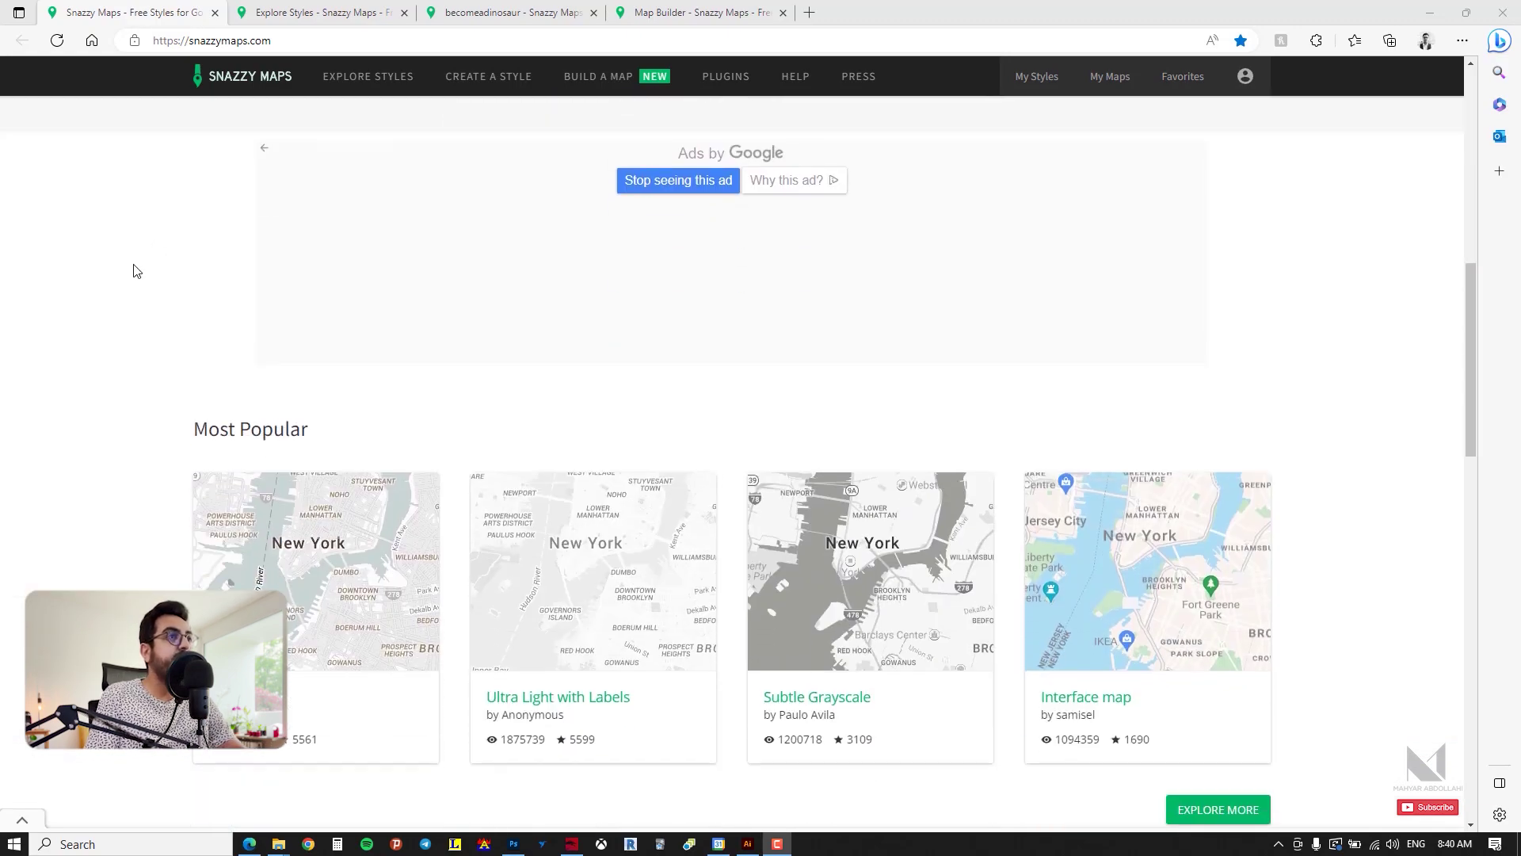
scroll(136, 271, down, 8)
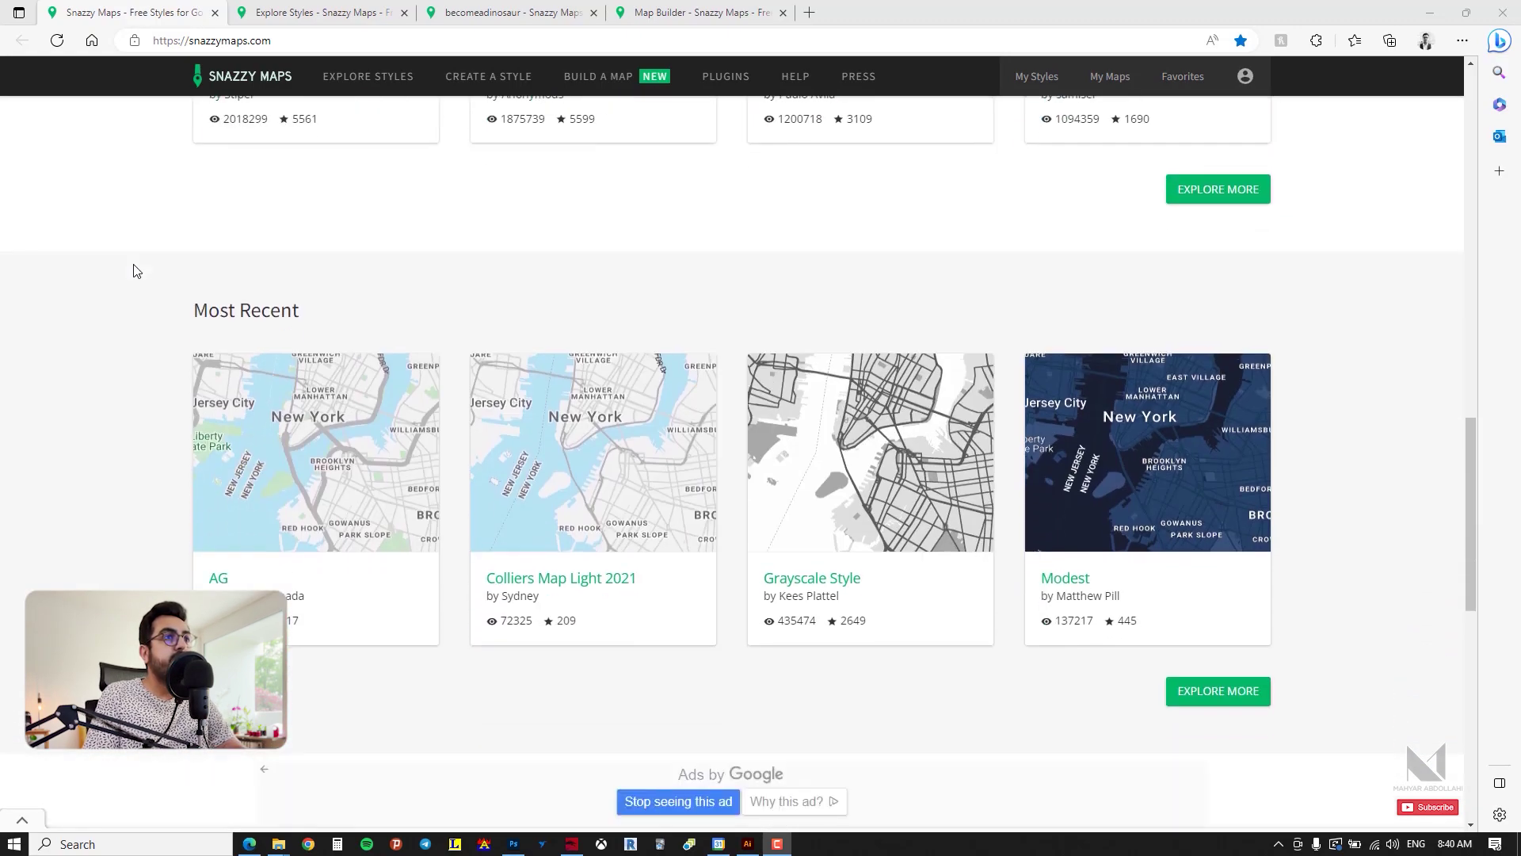
scroll(136, 271, down, 4)
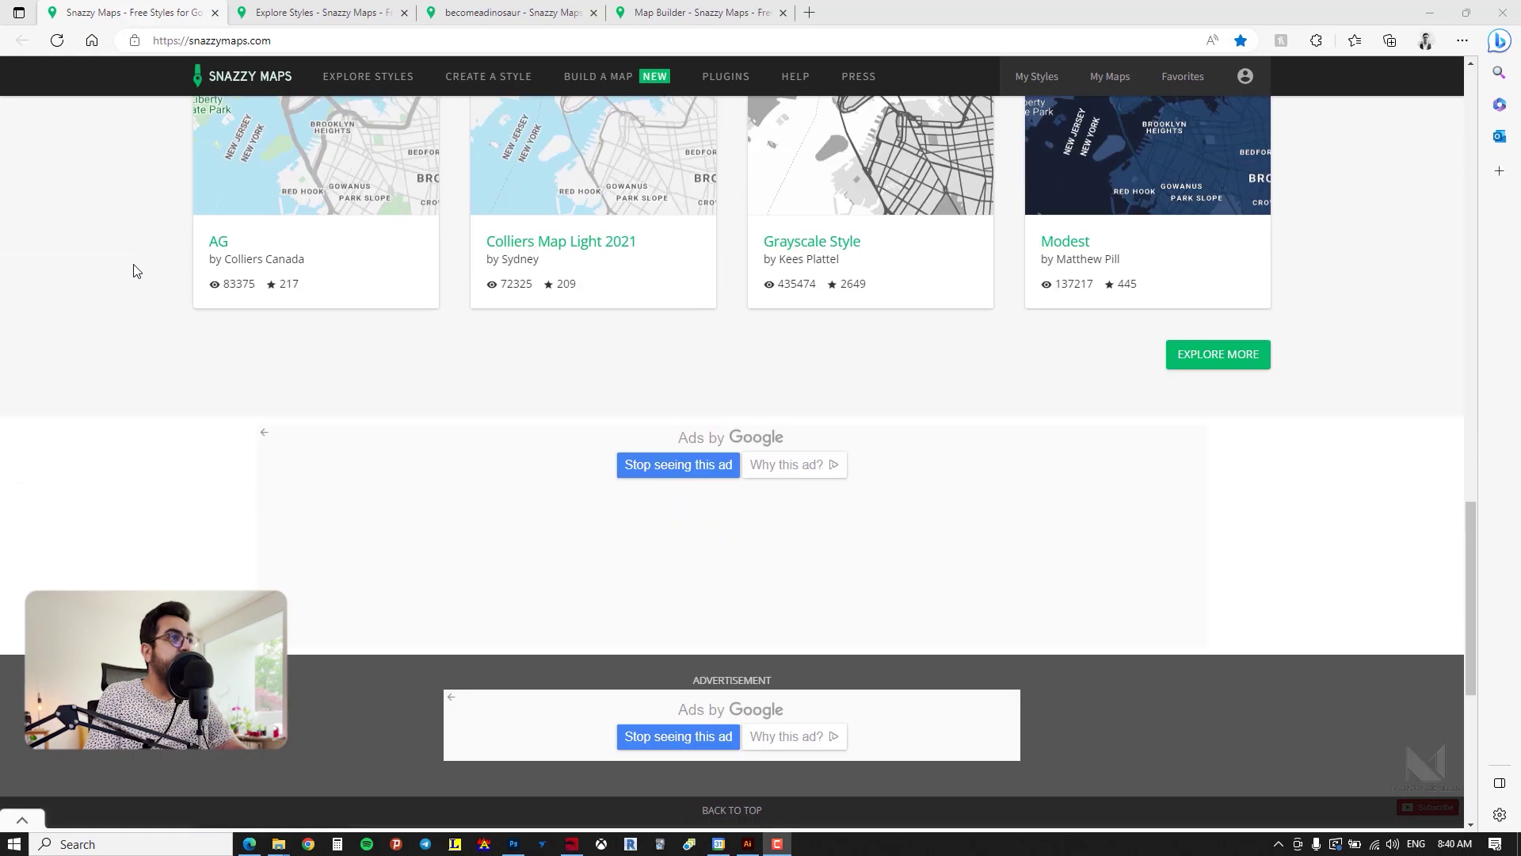
scroll(136, 271, up, 6)
Step: Switch to Explore Styles and scroll down through the style gallery
click(281, 13)
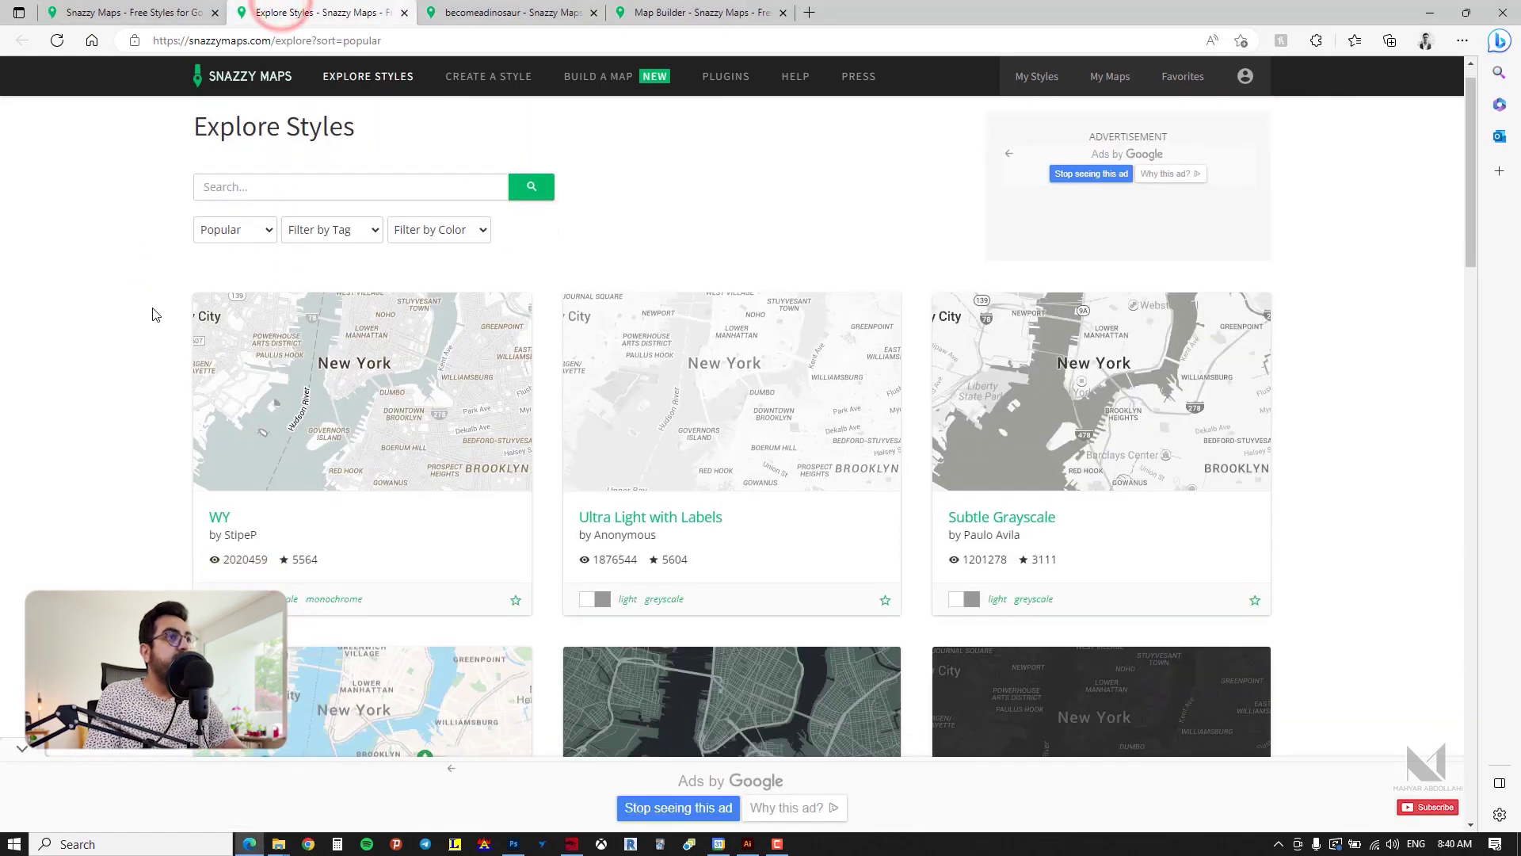
scroll(153, 315, down, 5)
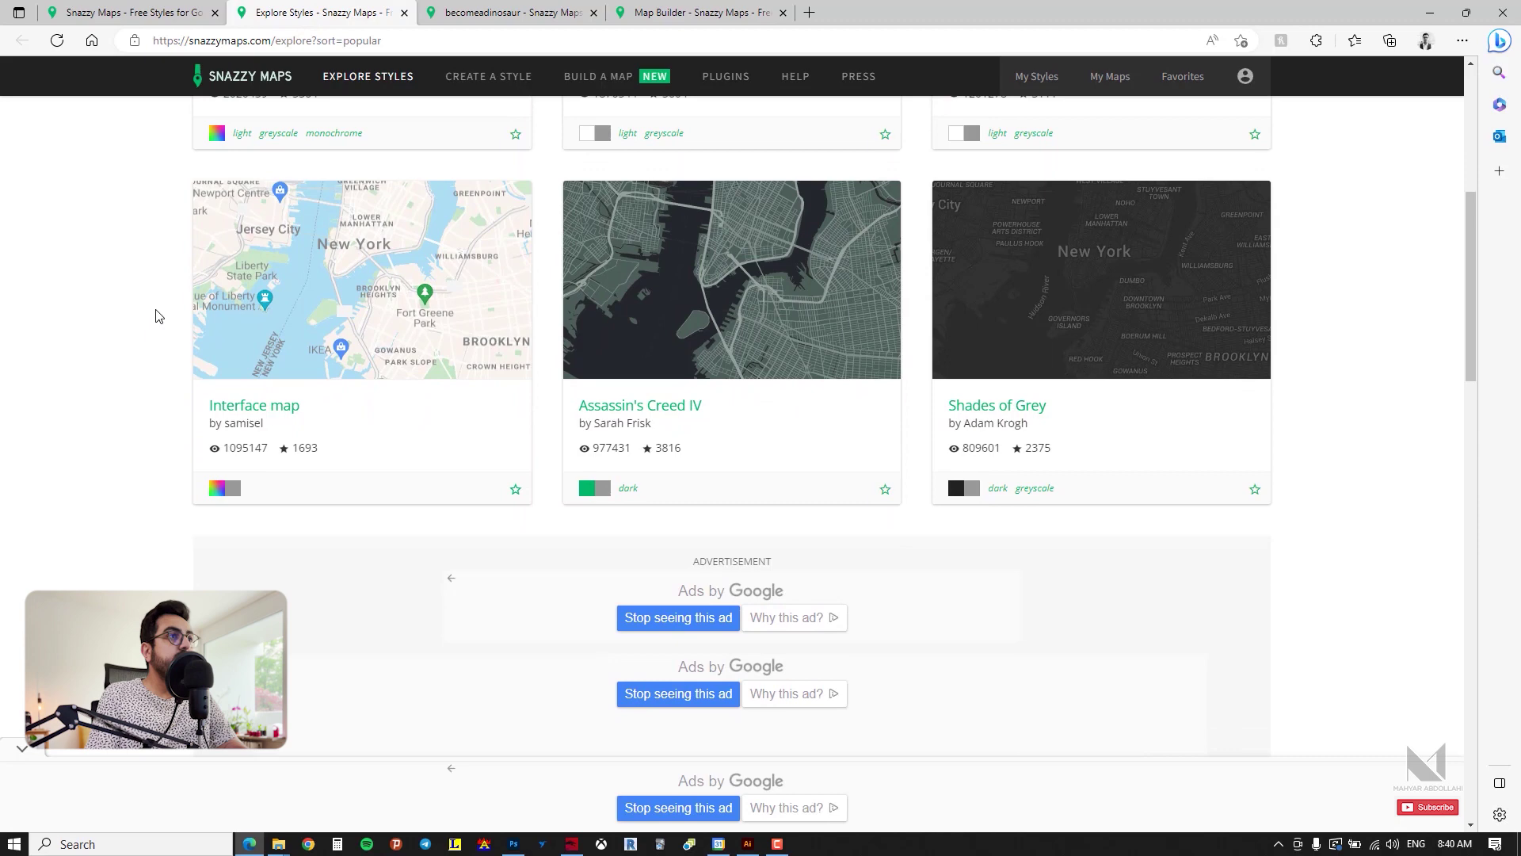
scroll(156, 316, down, 4)
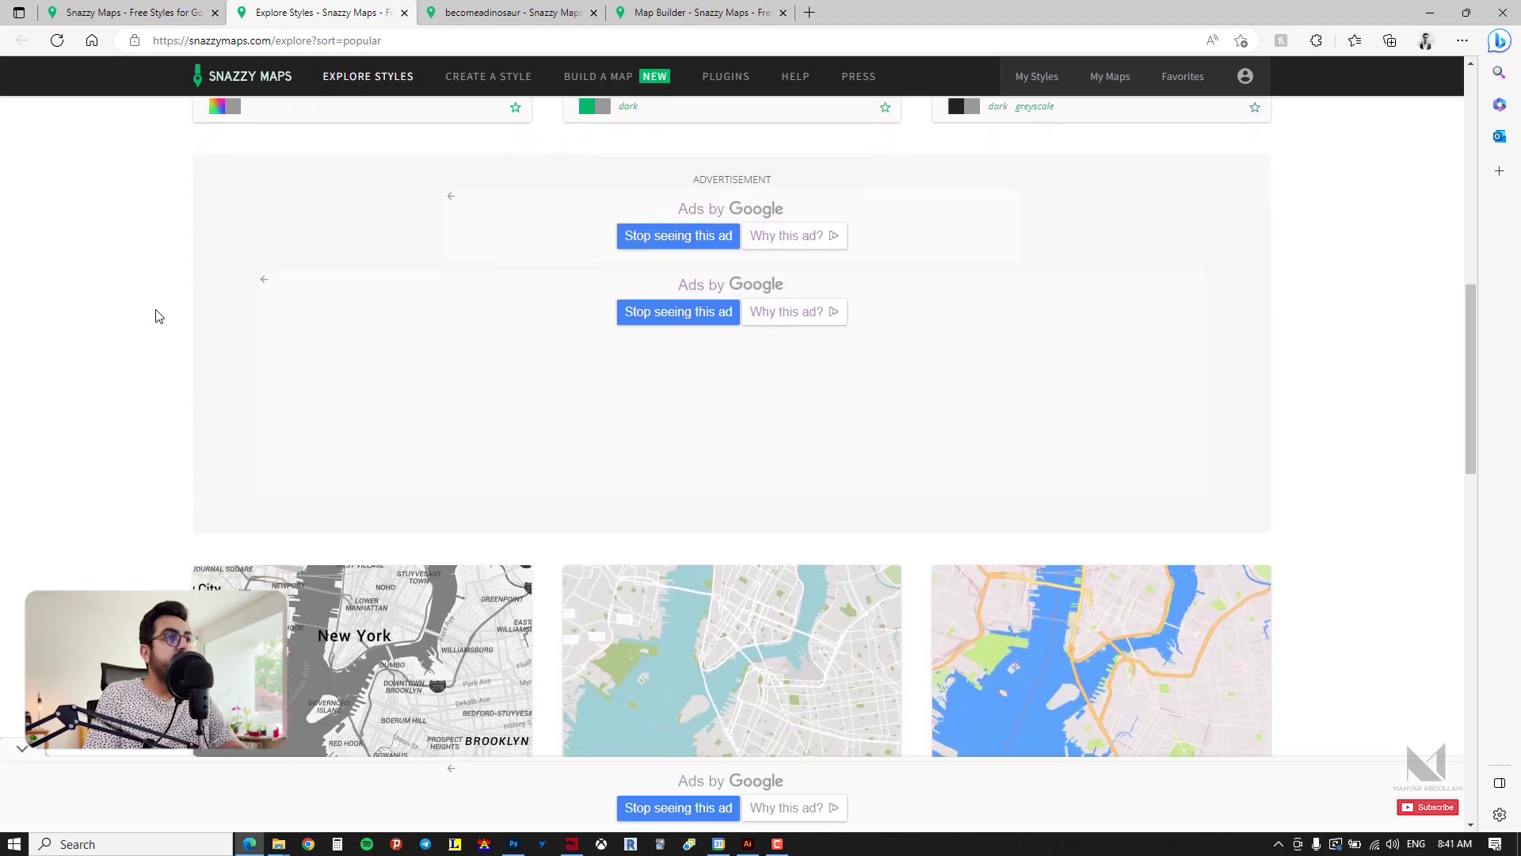
scroll(156, 316, down, 3)
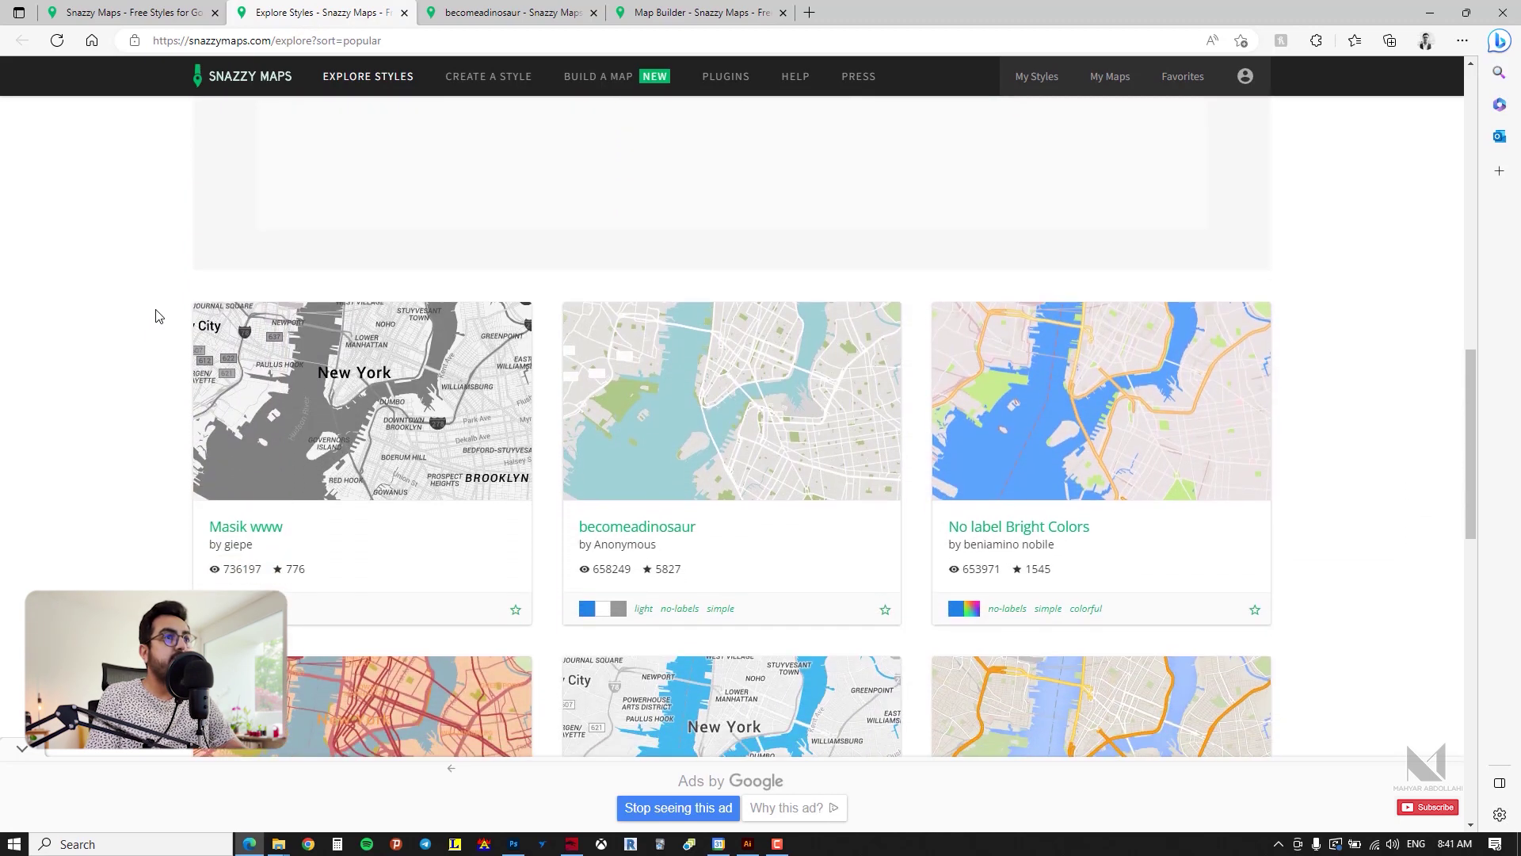
scroll(156, 316, down, 4)
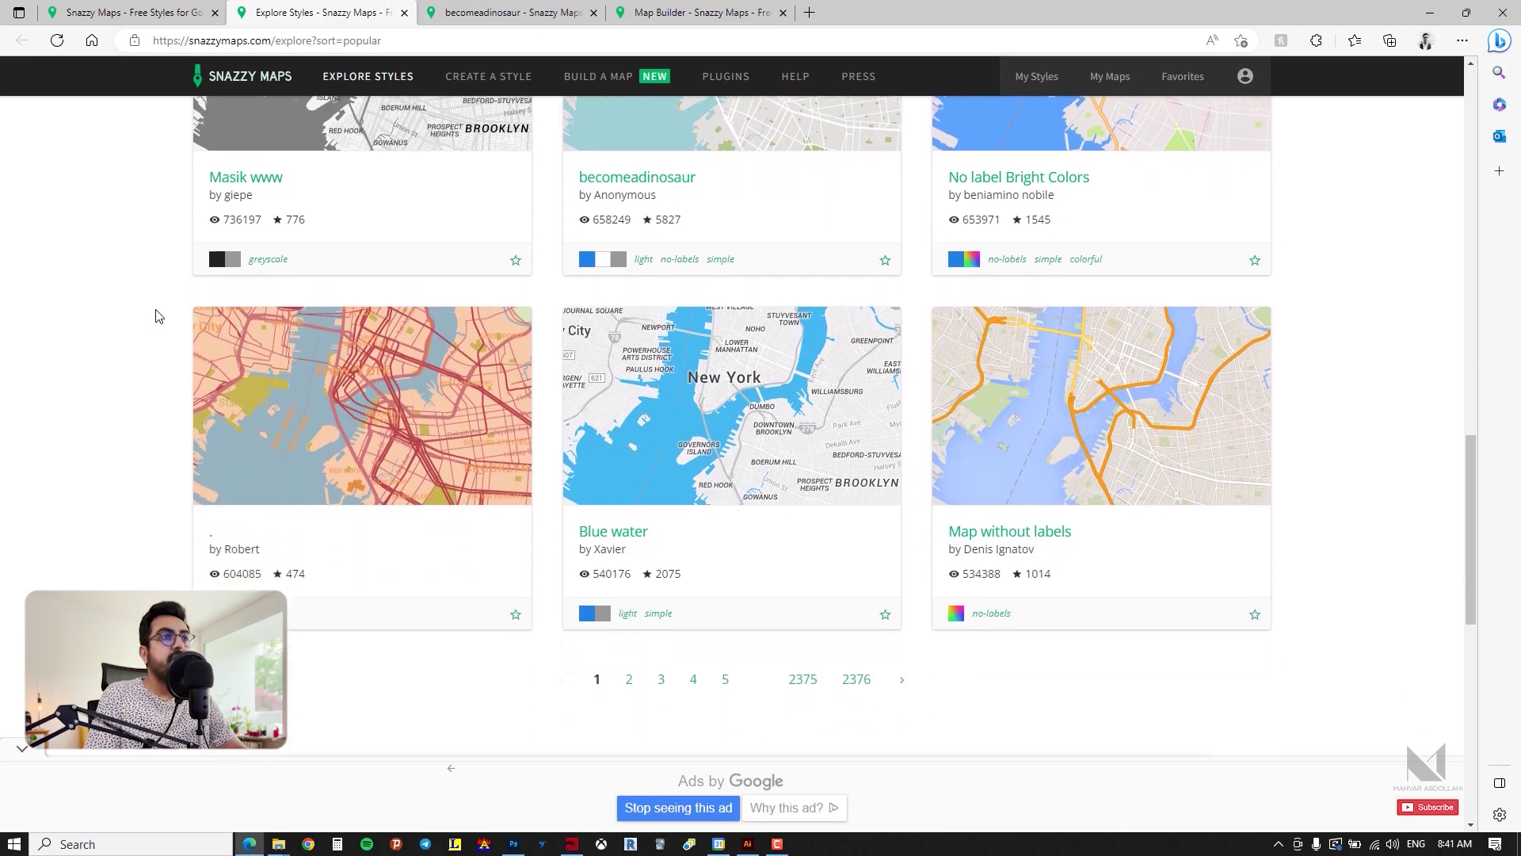
scroll(156, 317, down, 2)
Step: Scroll back to the top of the gallery so the search box and filters show
scroll(142, 326, up, 1)
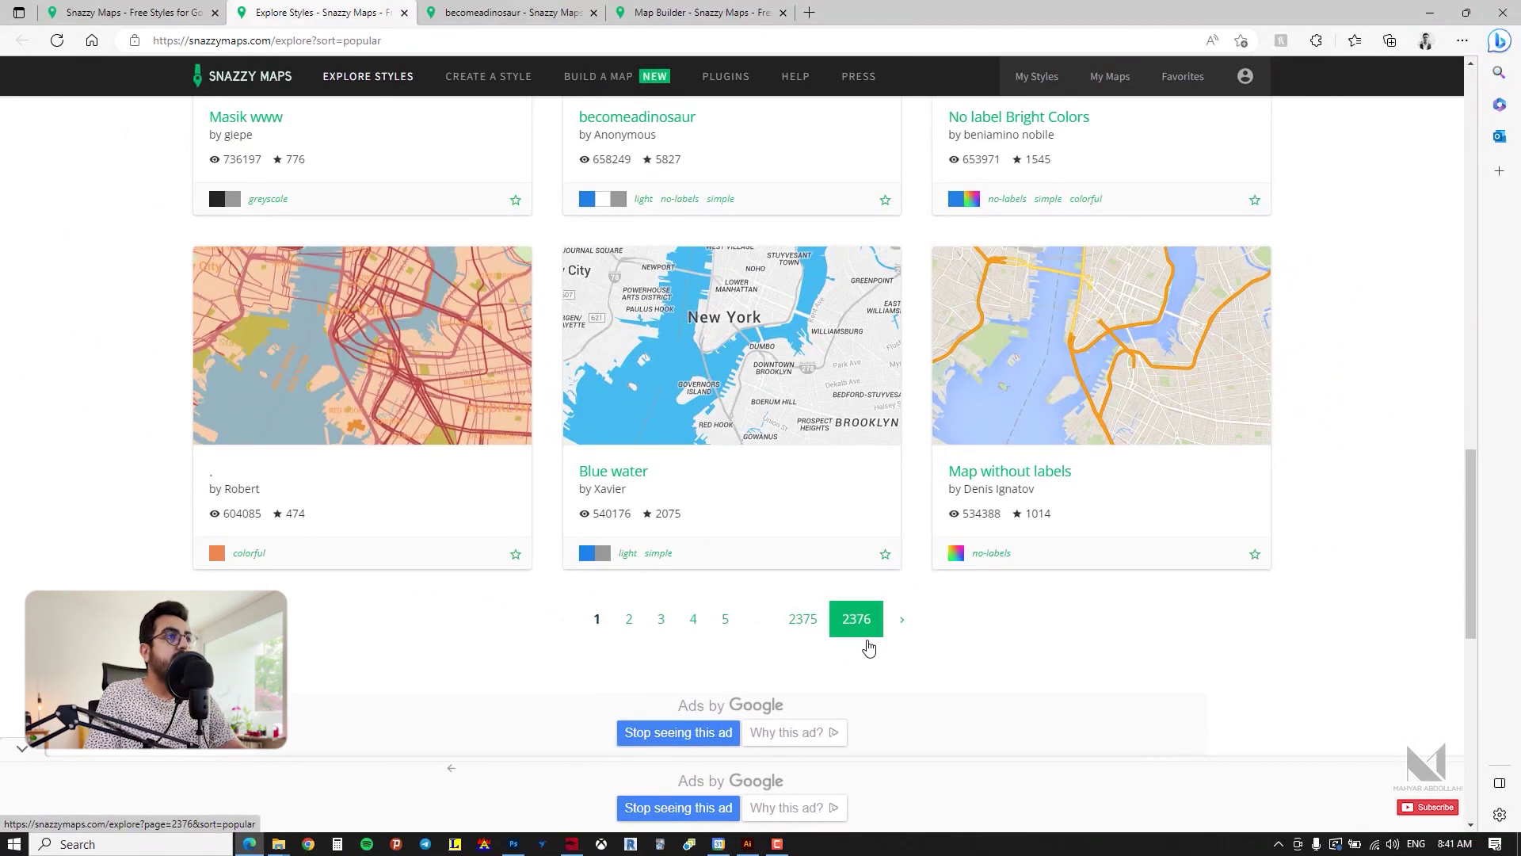
scroll(1358, 593, up, 5)
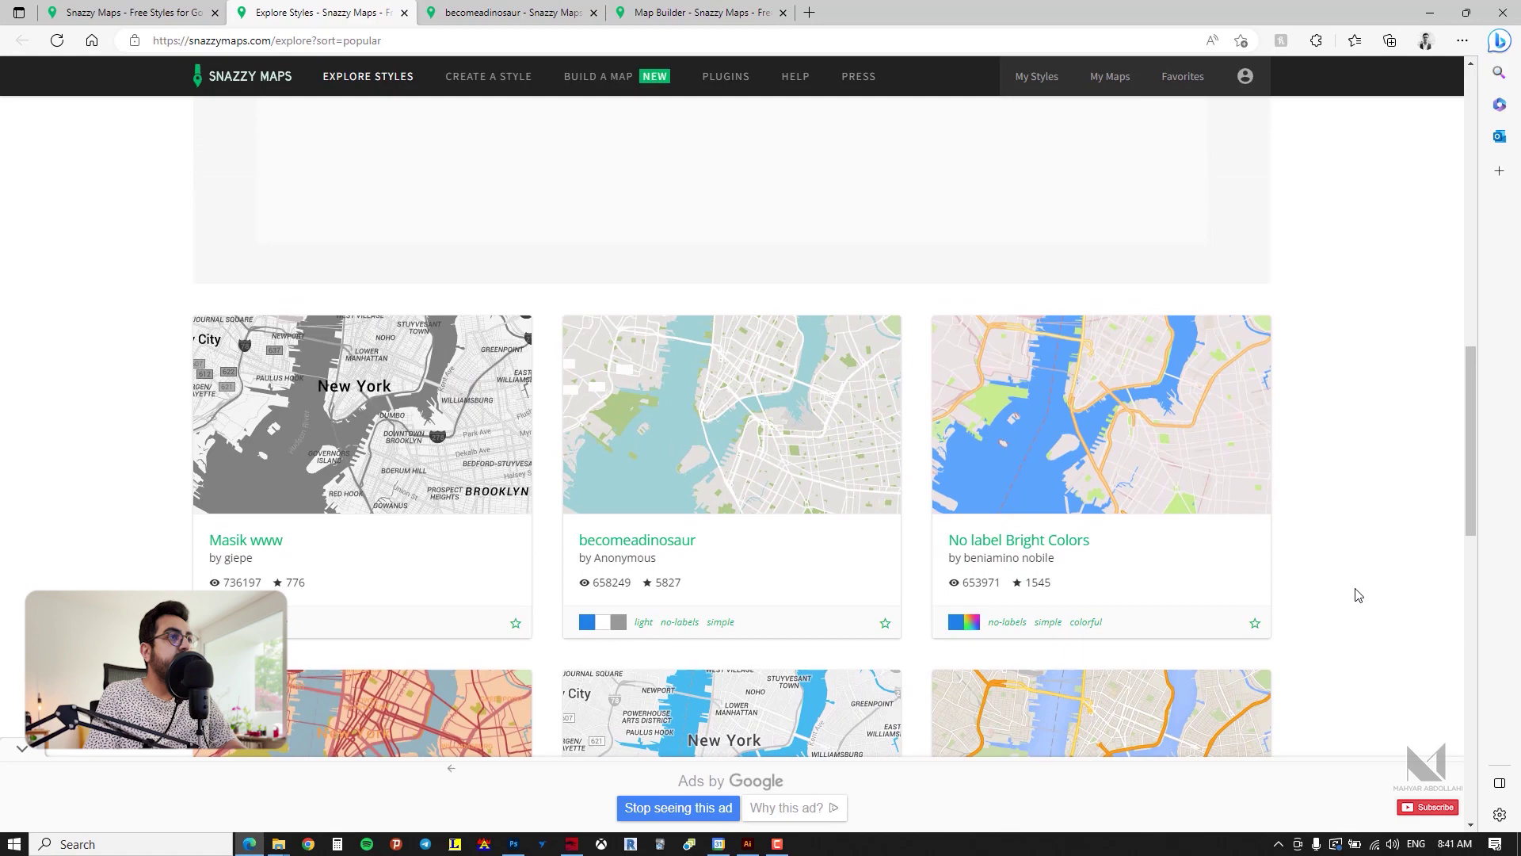
scroll(1358, 595, up, 10)
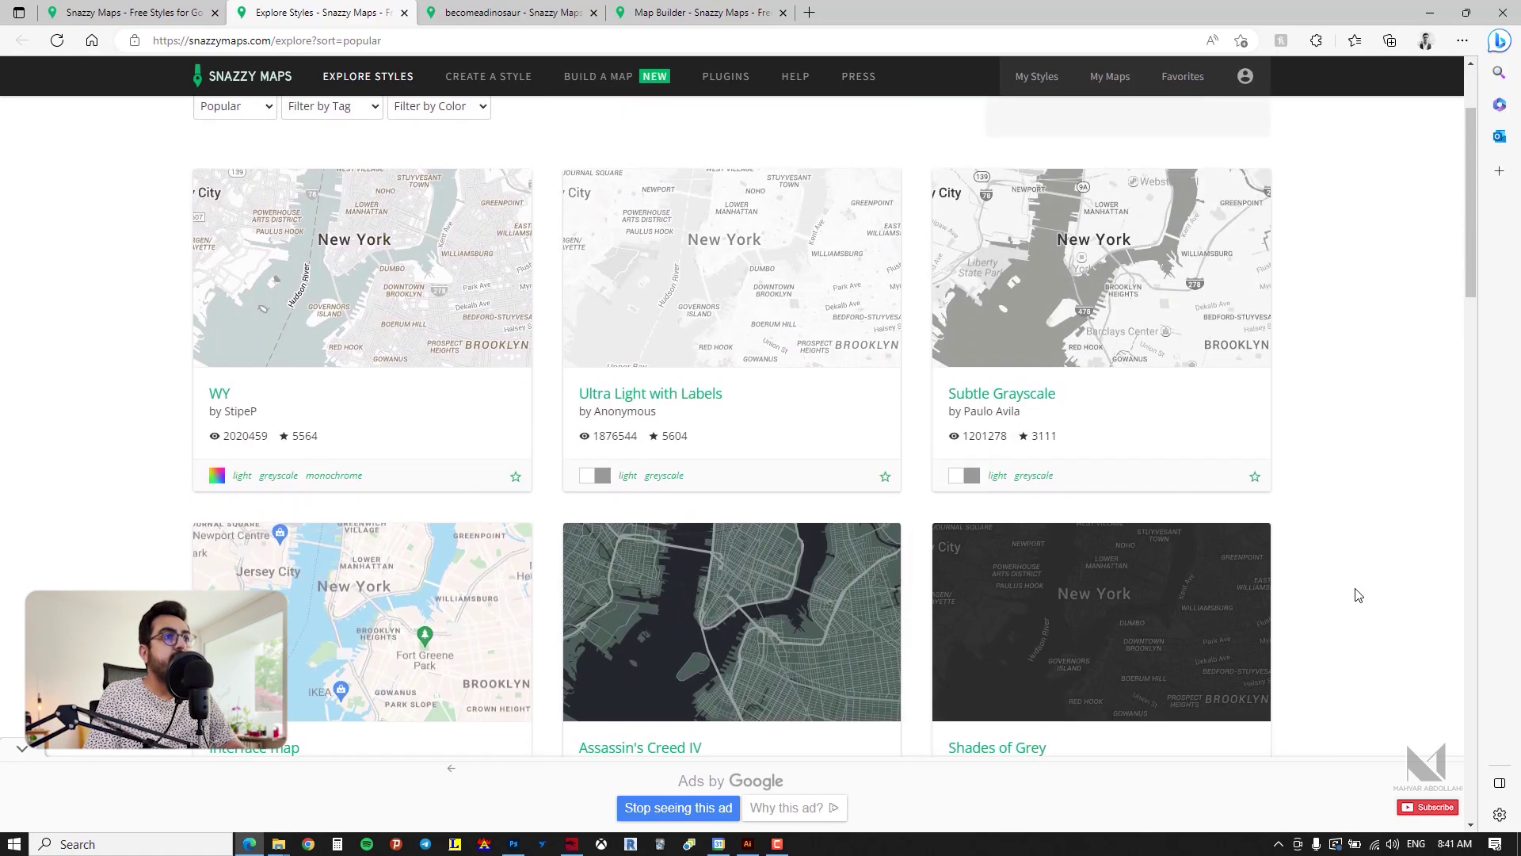
scroll(1358, 594, up, 2)
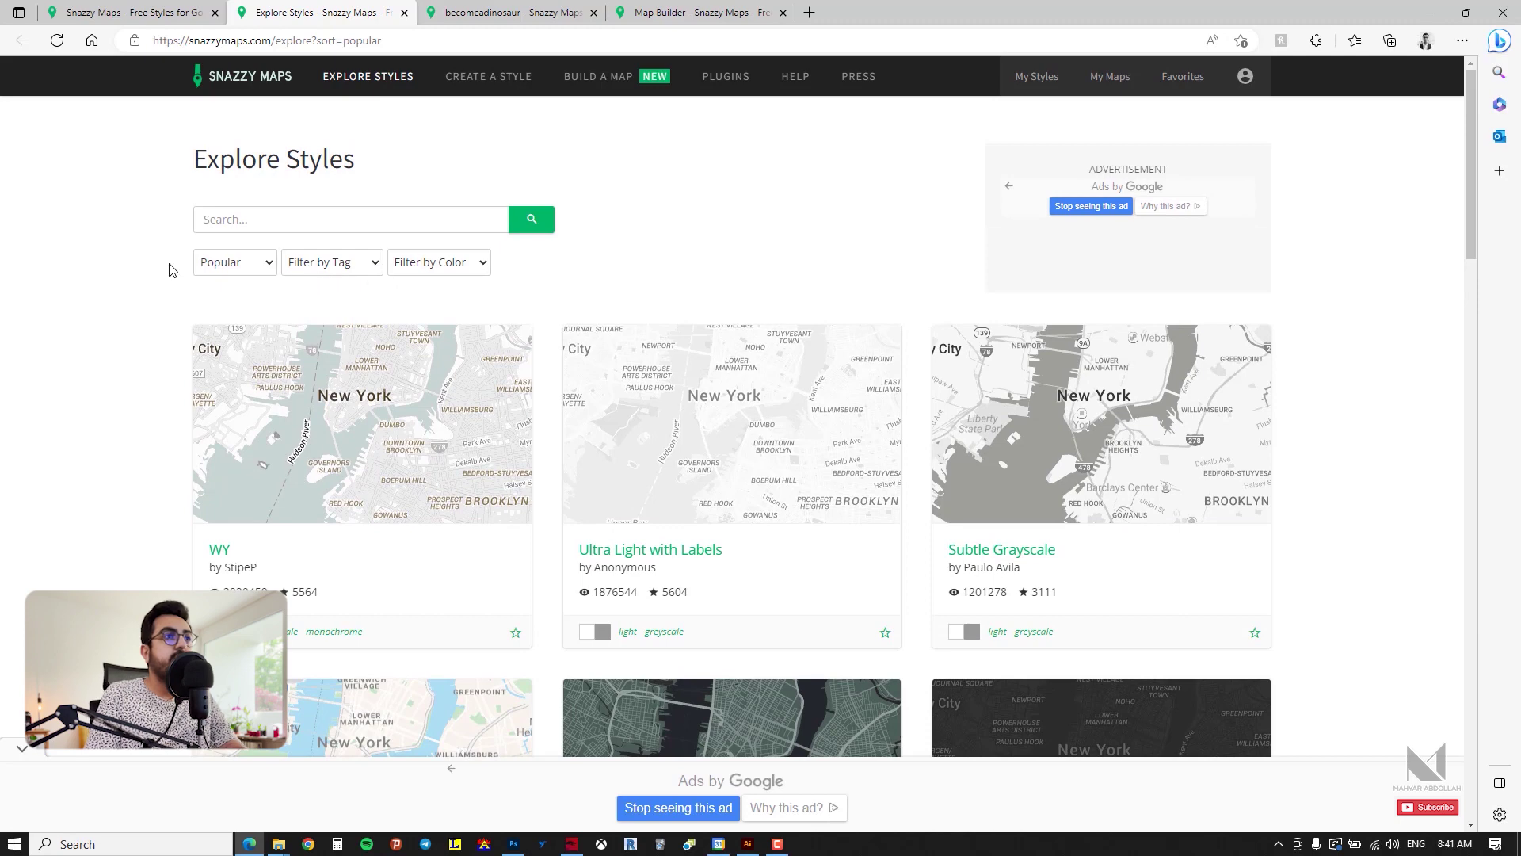
click(239, 269)
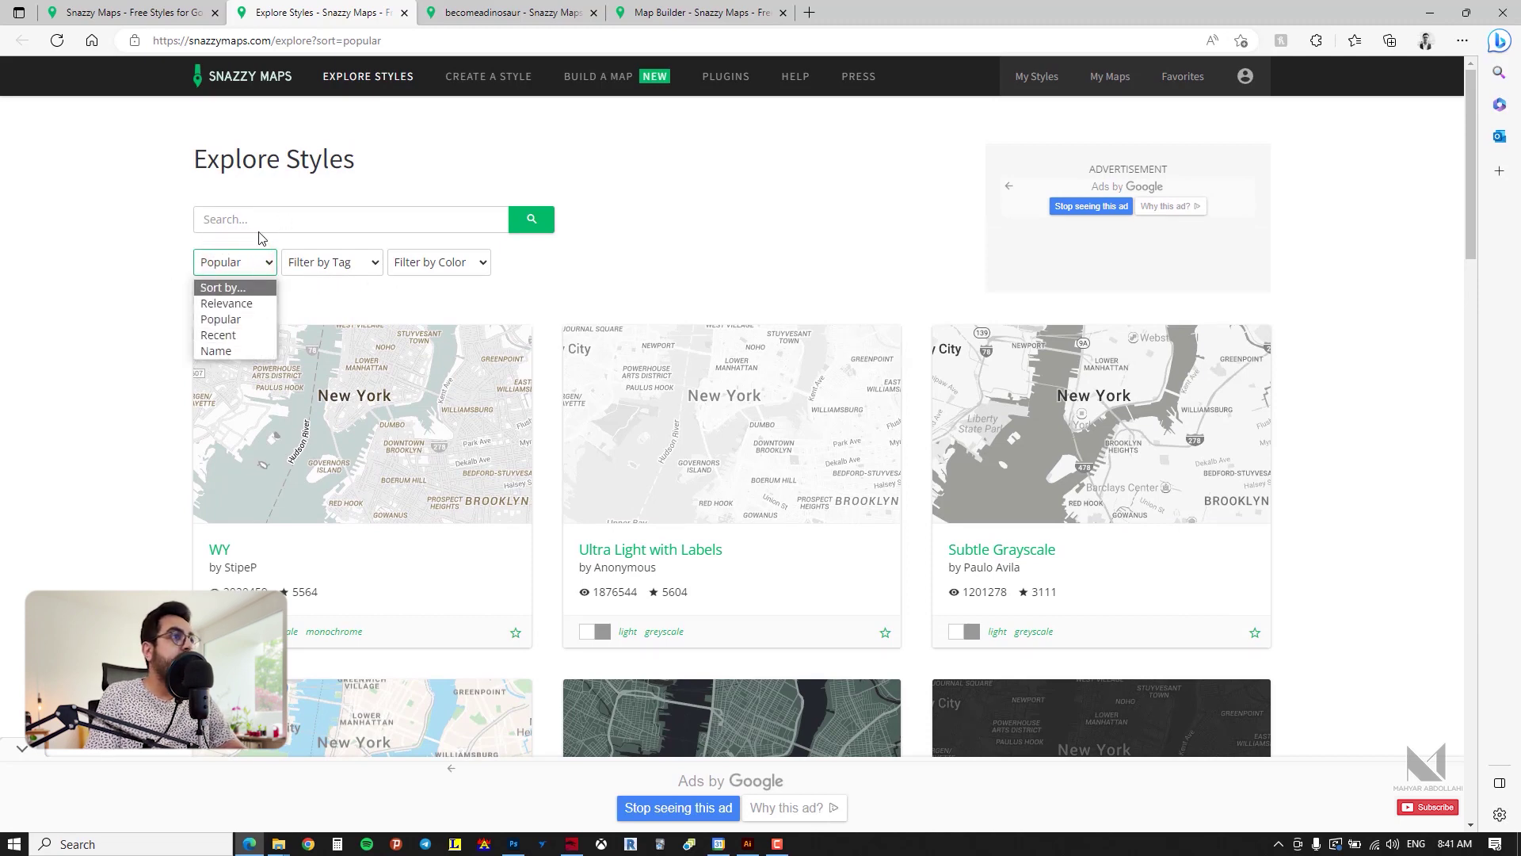
click(330, 267)
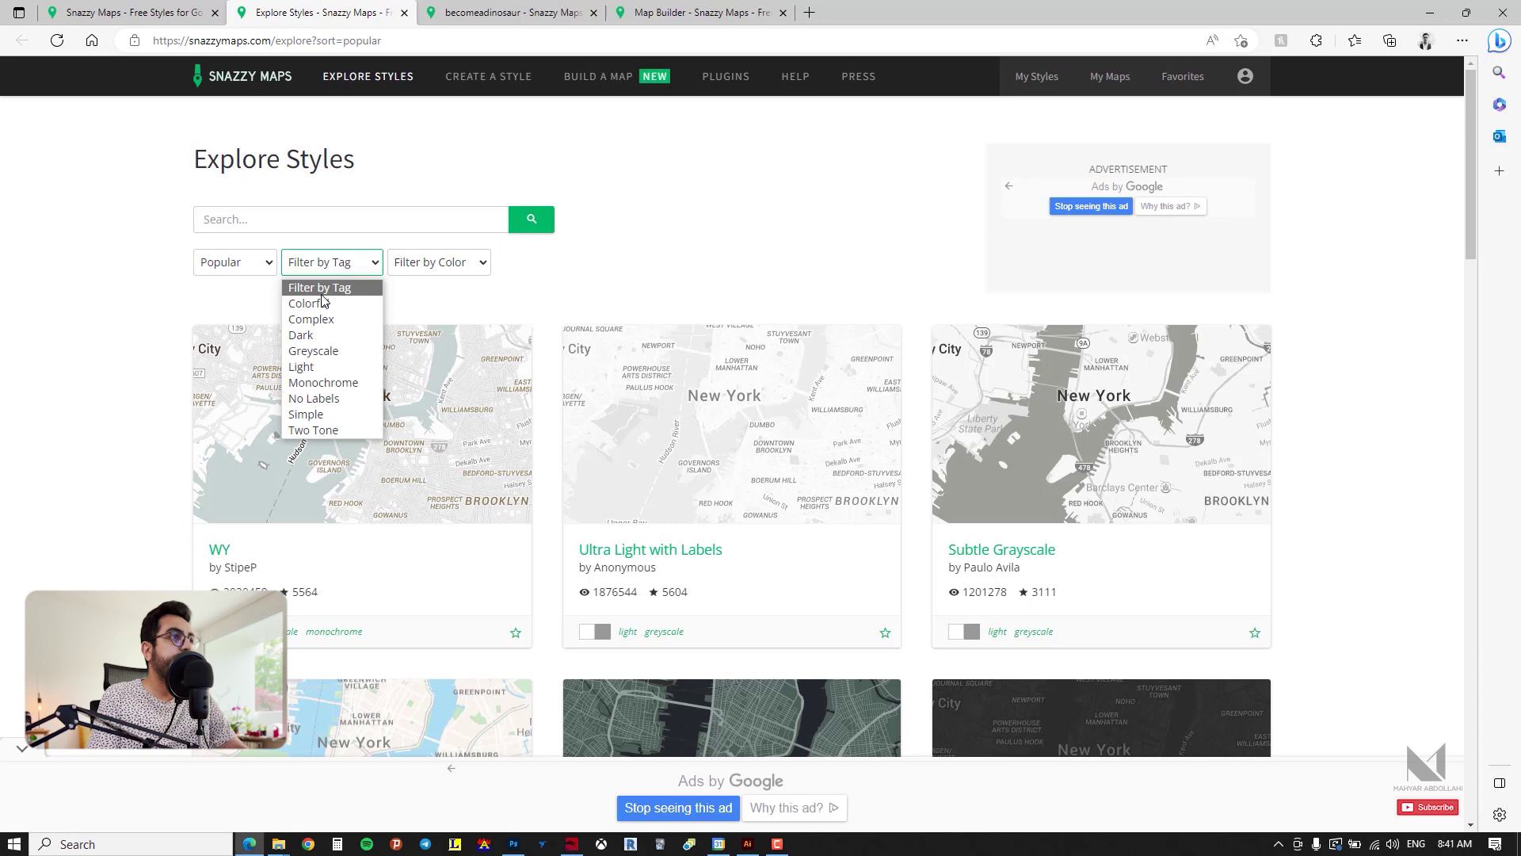
click(448, 265)
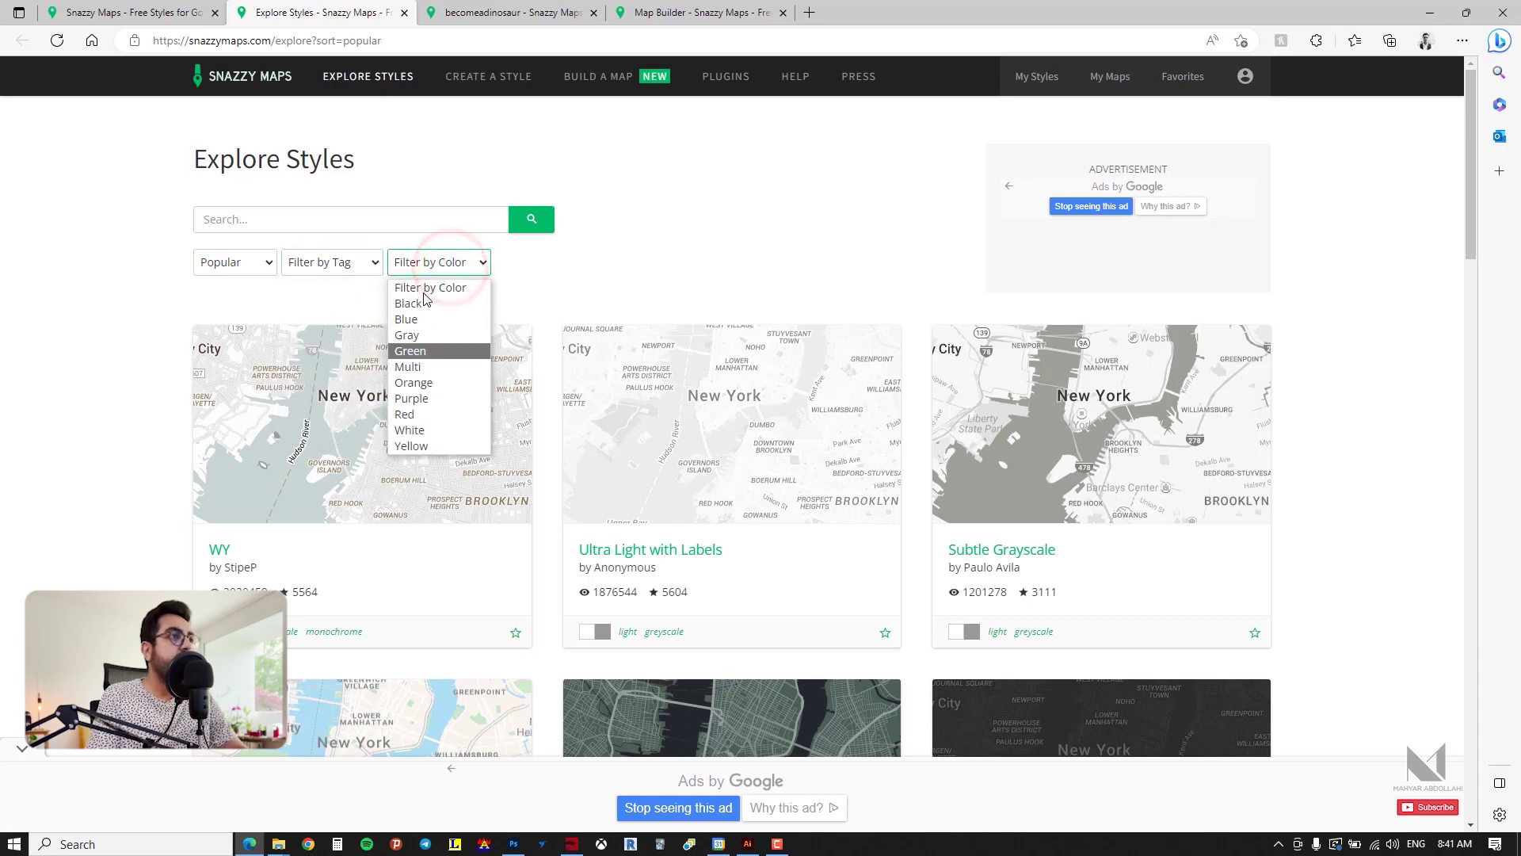
click(344, 260)
click(453, 262)
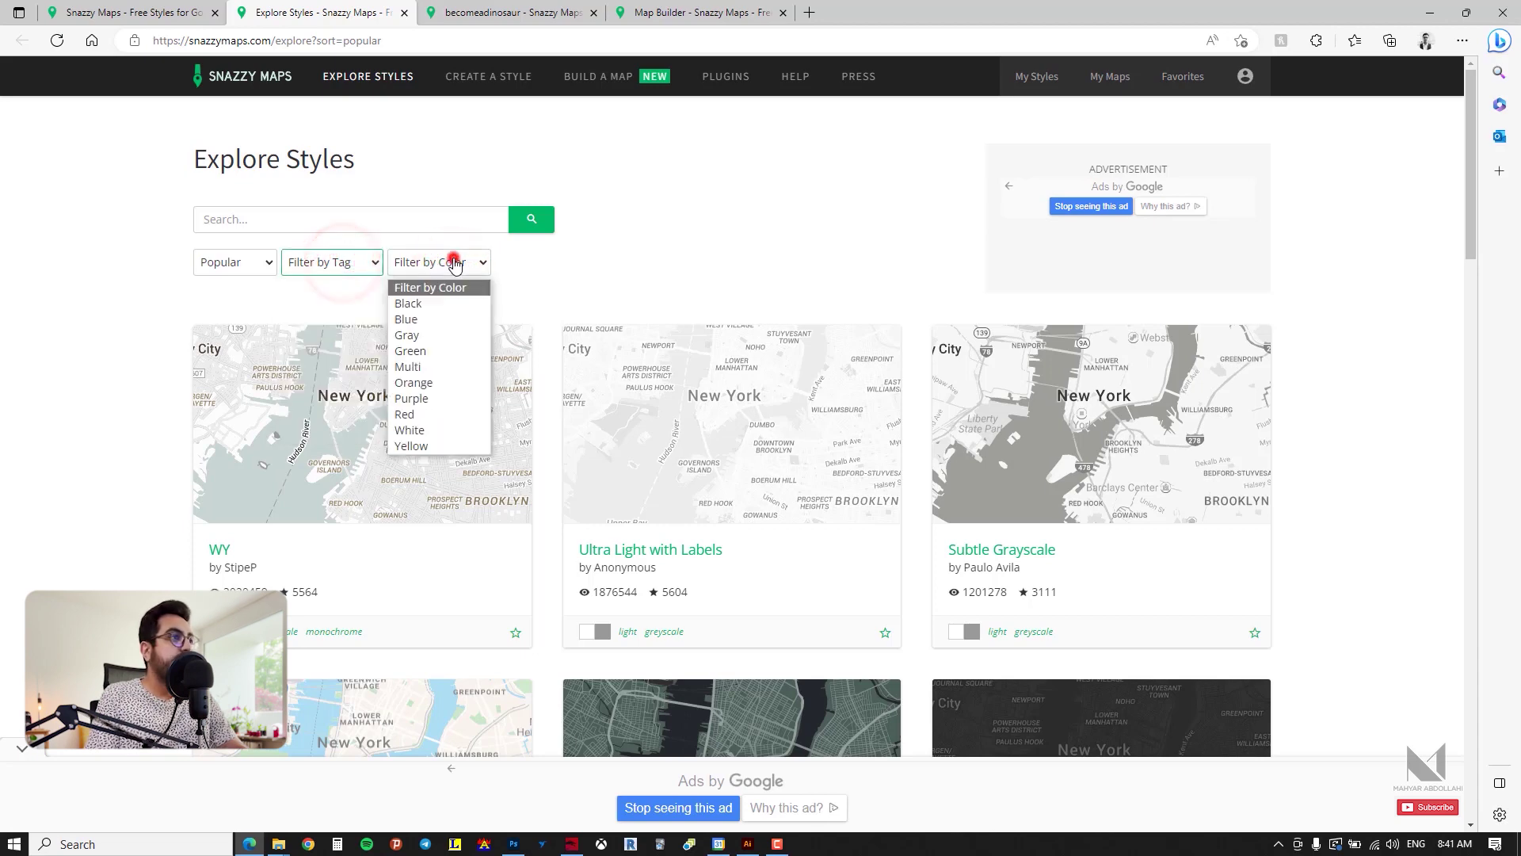
click(555, 276)
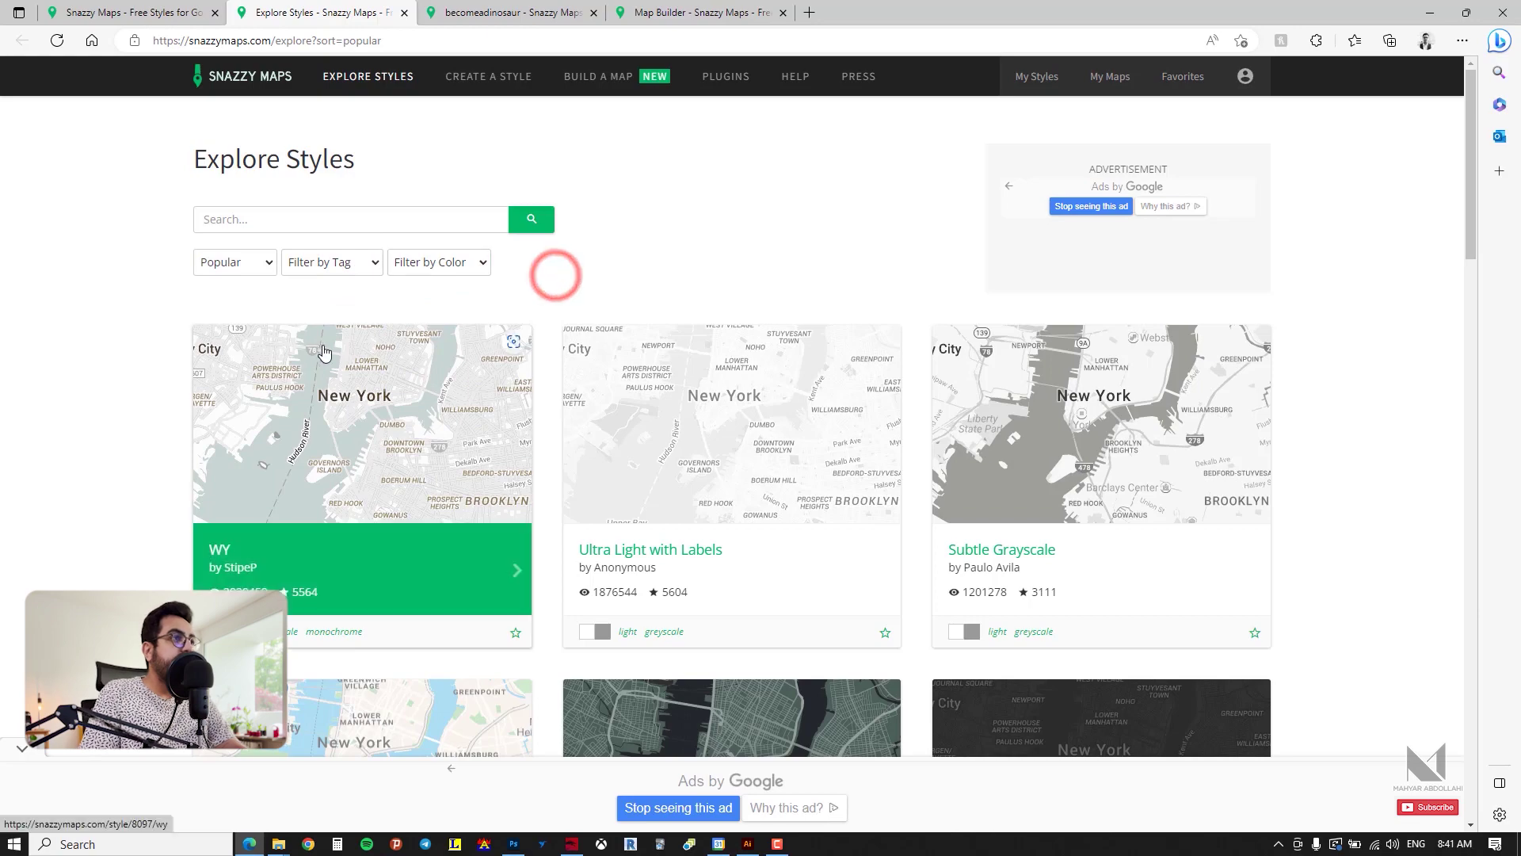
Step: On the becomeadinosaur page, zoom and pan the preview over the Bronx, Manhattan and Brooklyn
click(487, 13)
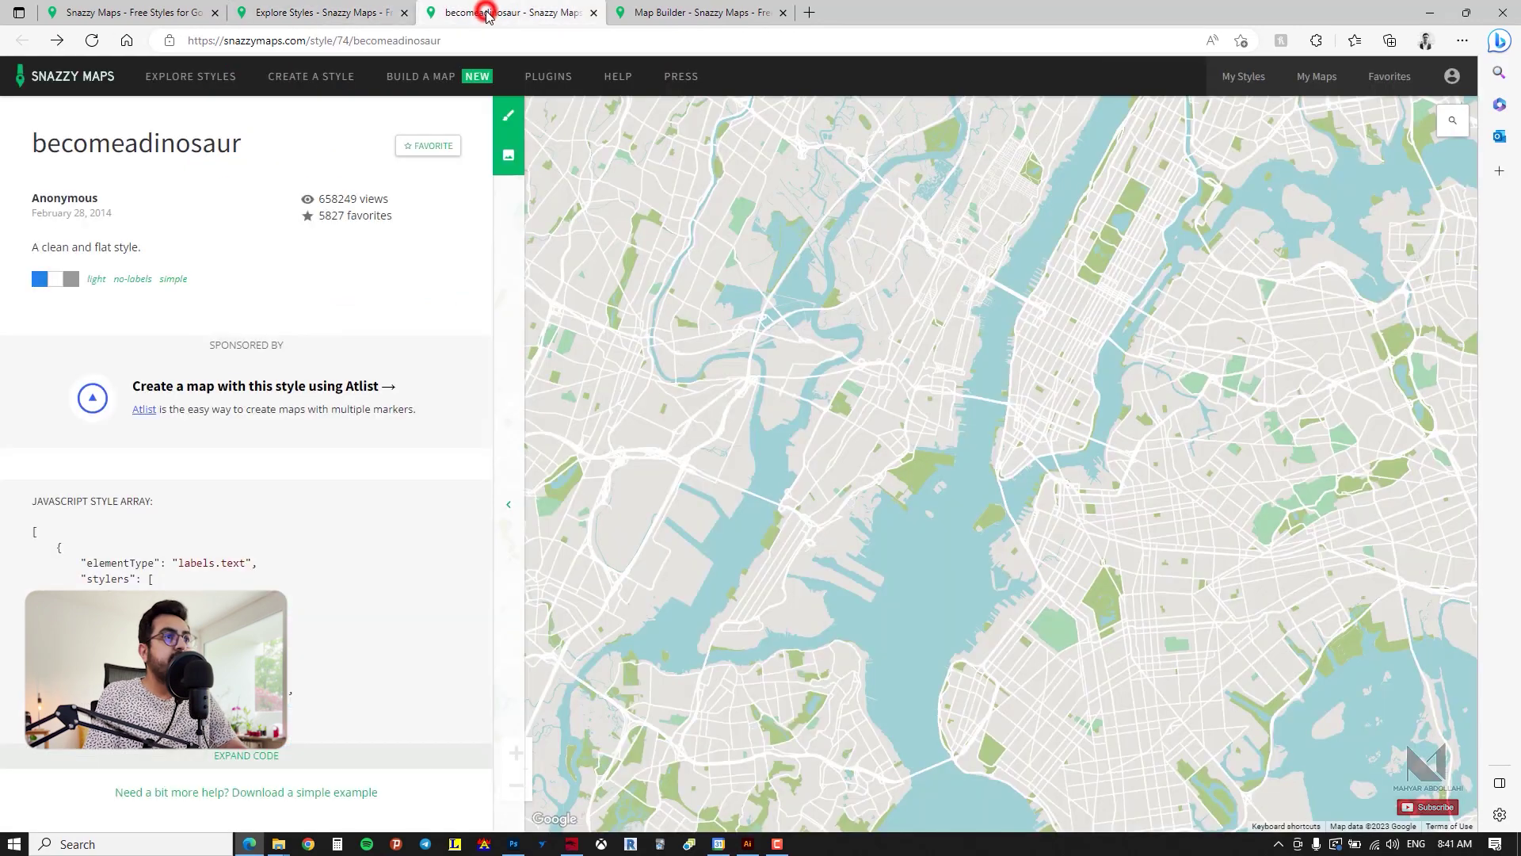
scroll(962, 416, down, 3)
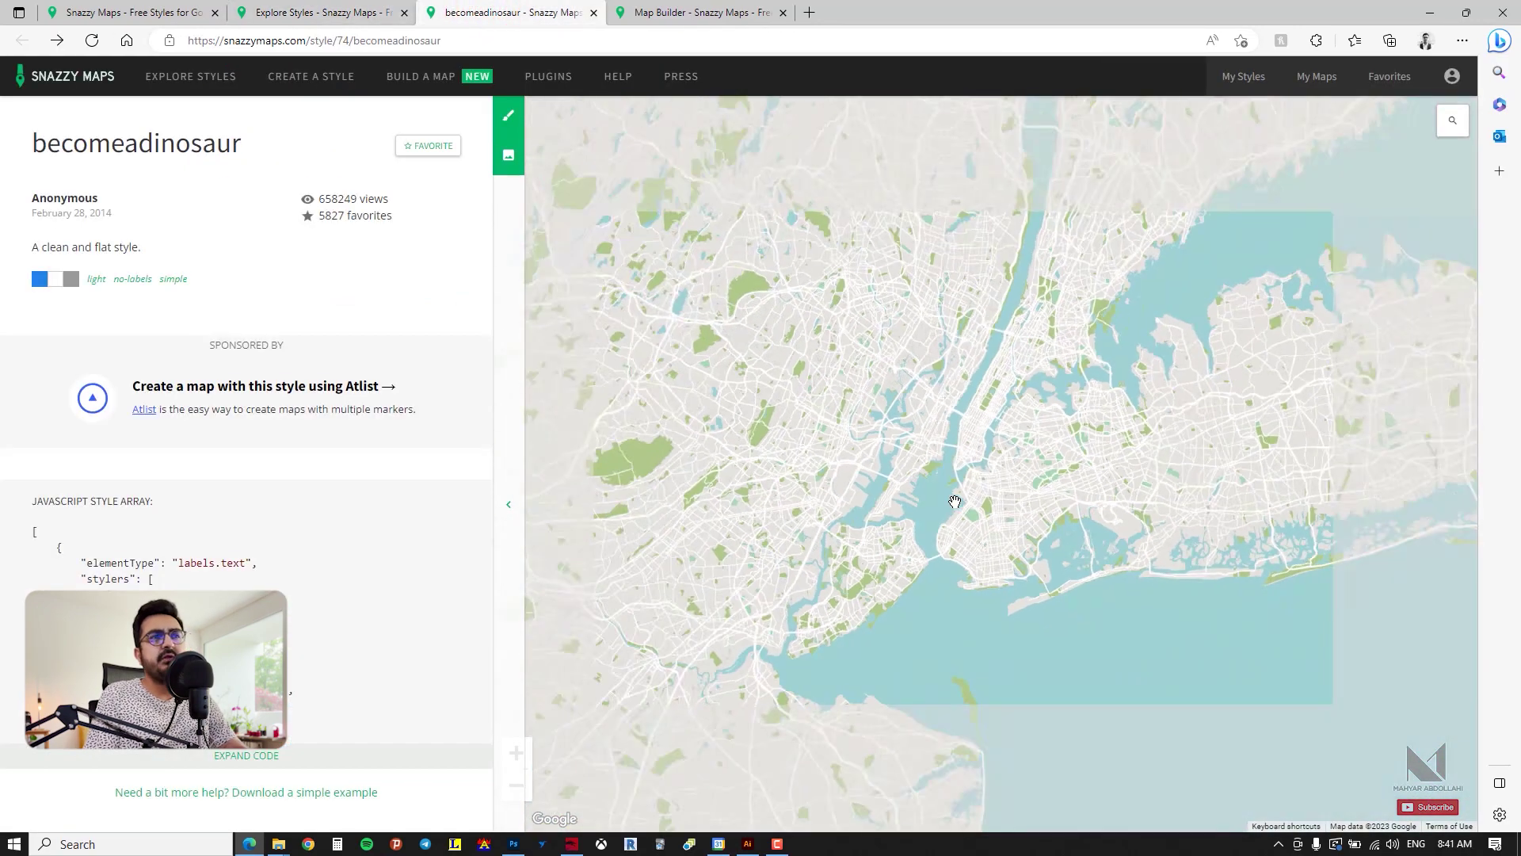
double_click(1018, 410)
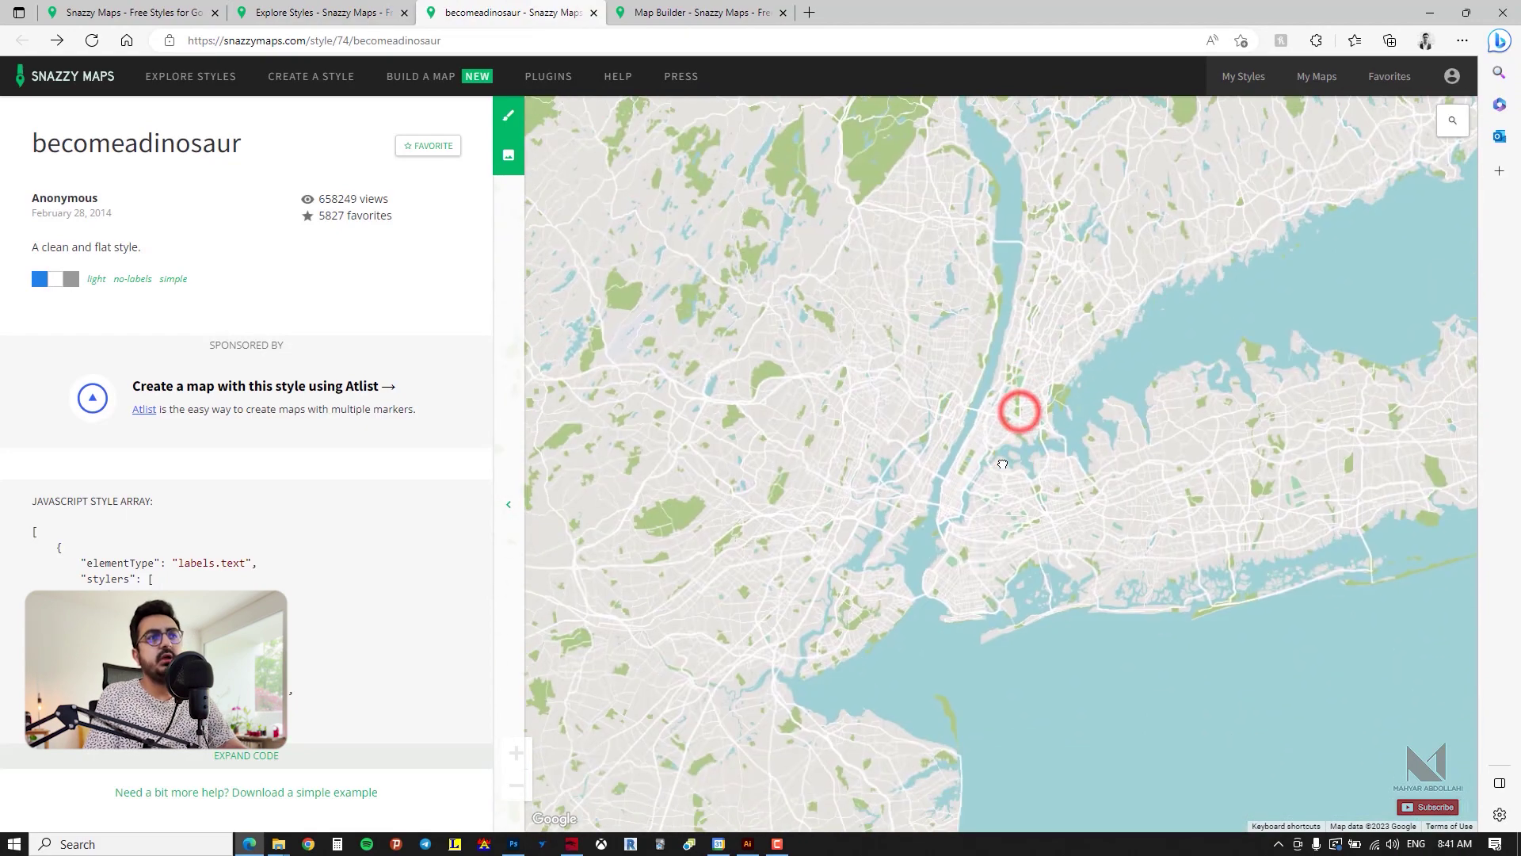
scroll(925, 544, up, 3)
click(925, 544)
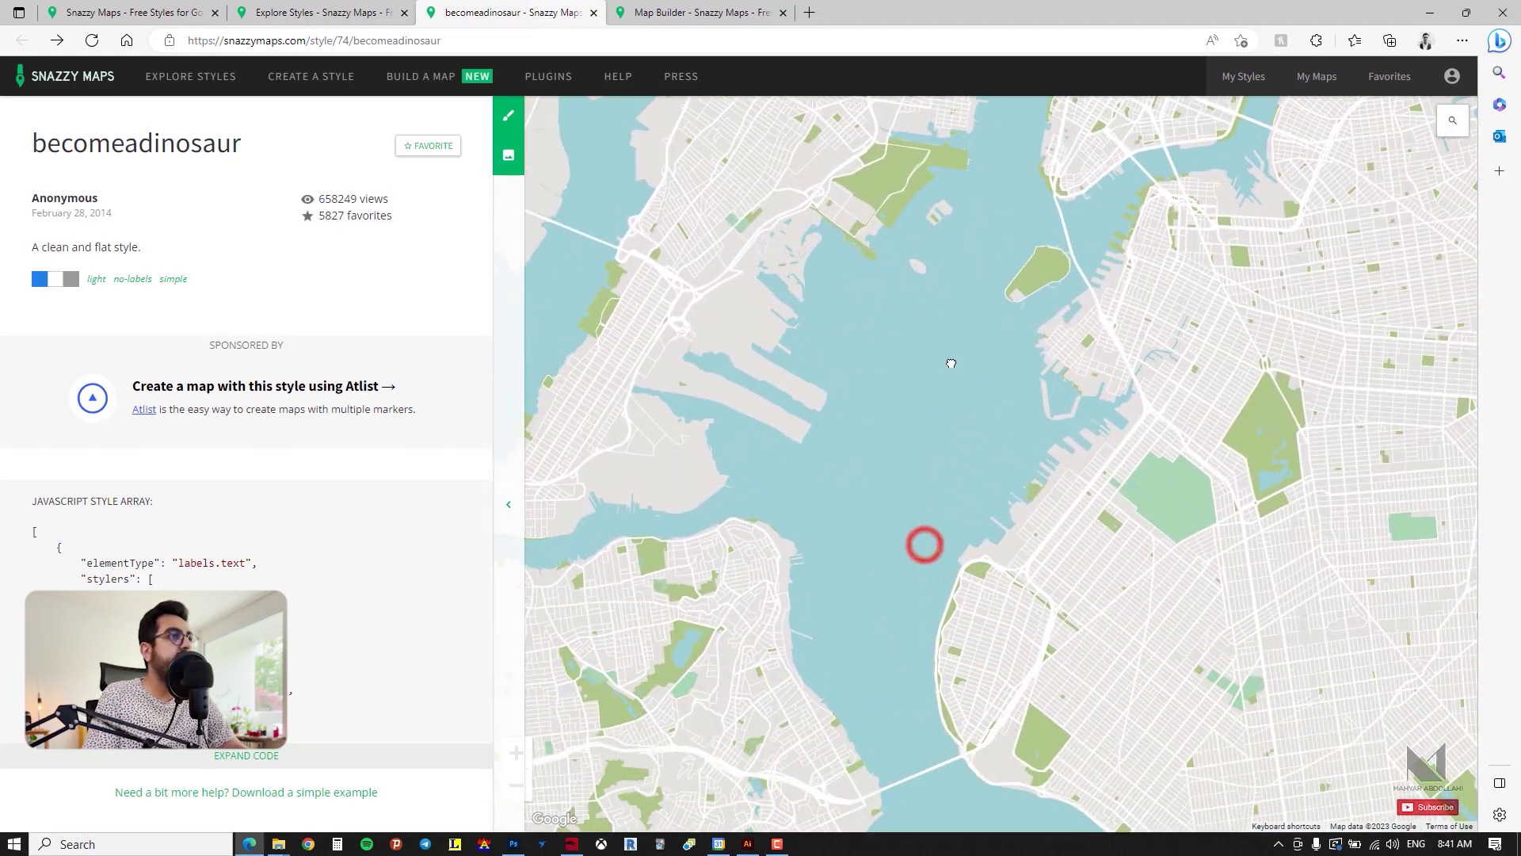
drag(929, 292, 932, 516)
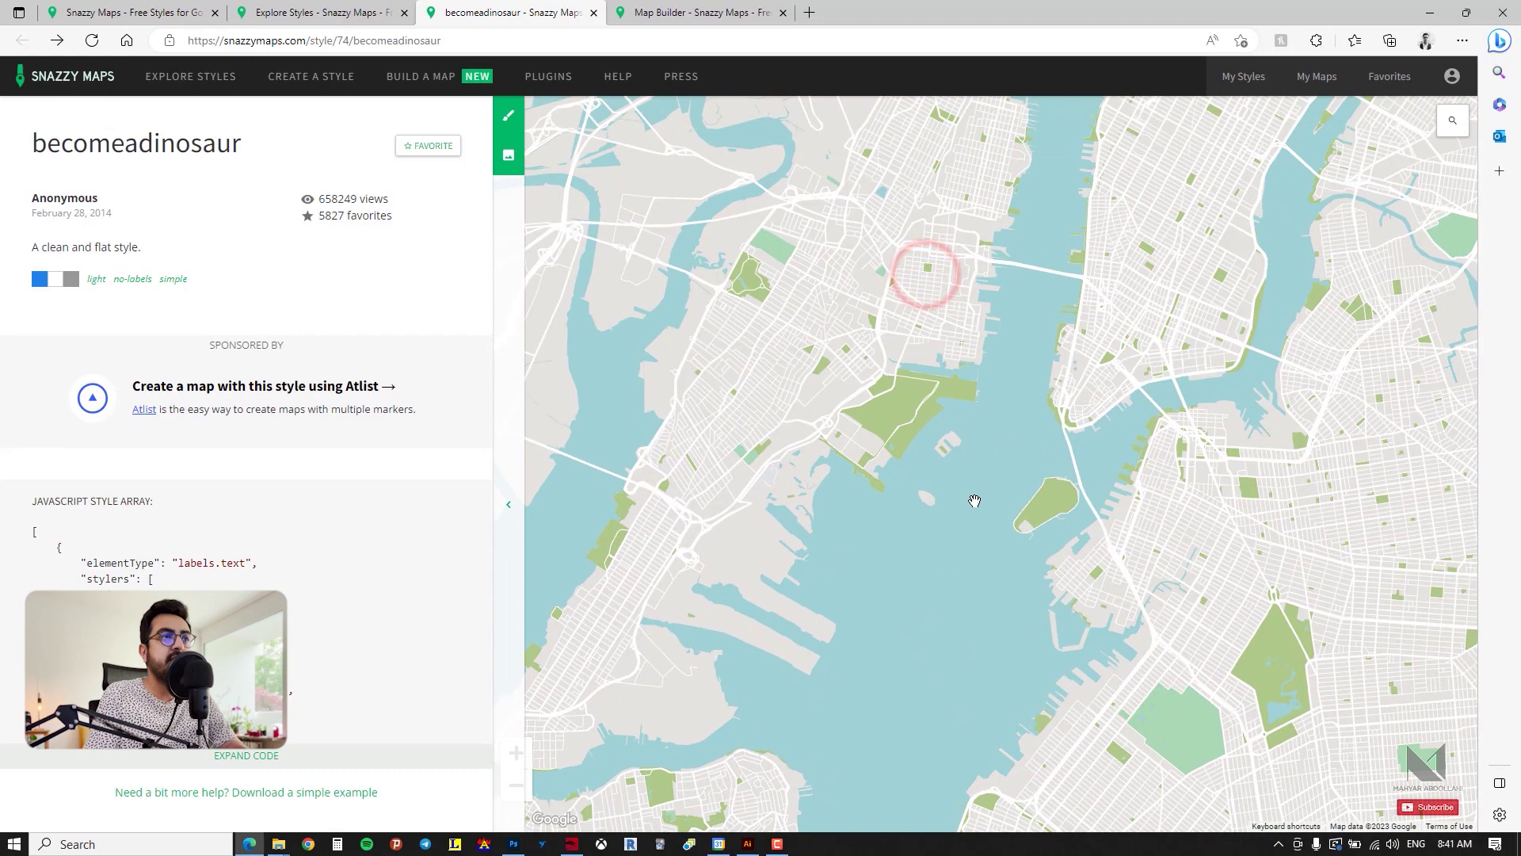
drag(969, 599, 983, 435)
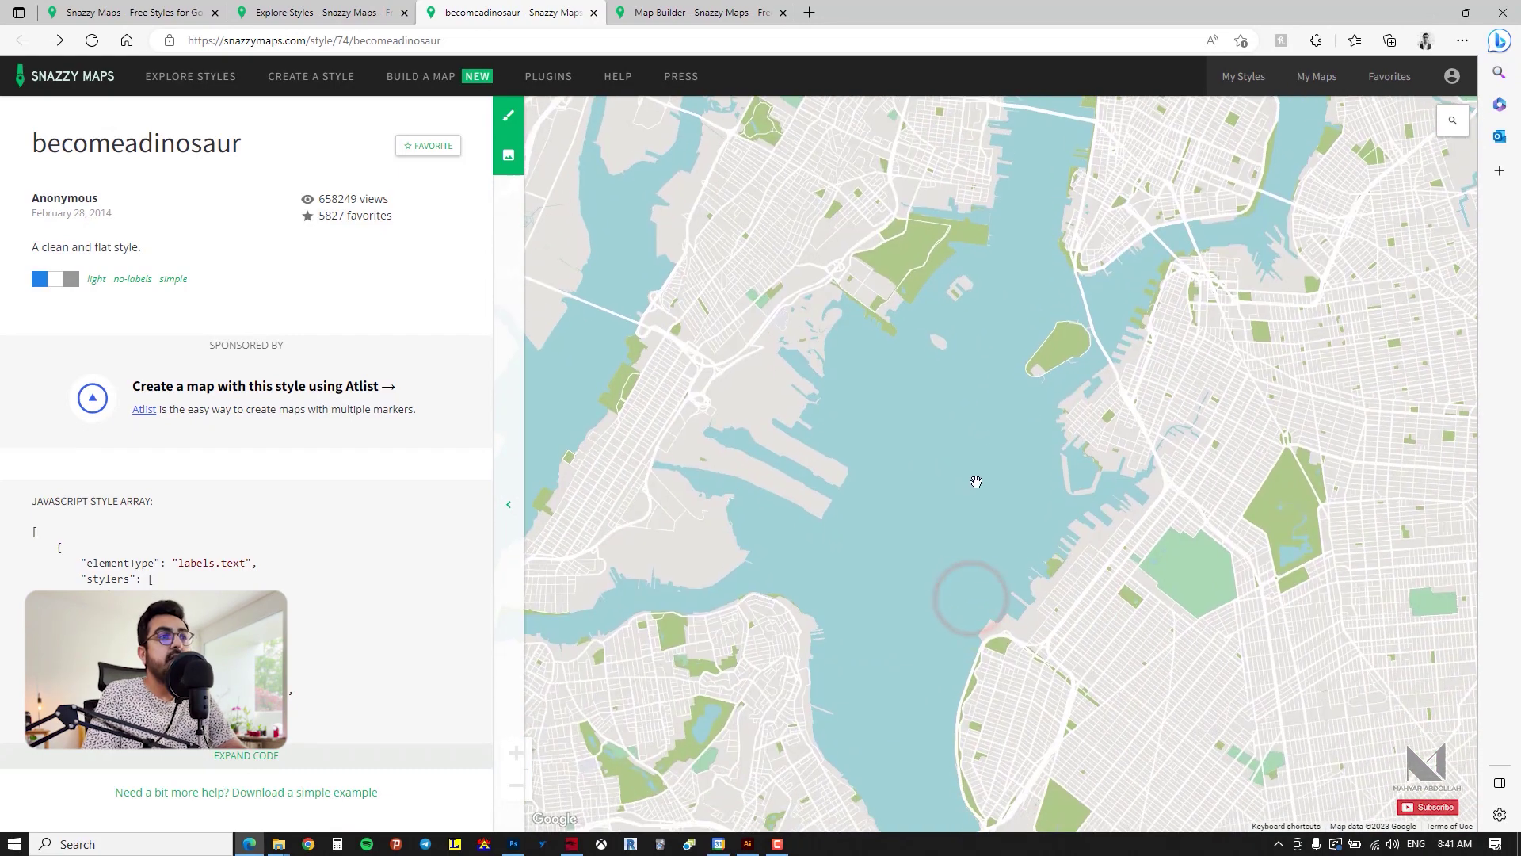
scroll(963, 446, down, 3)
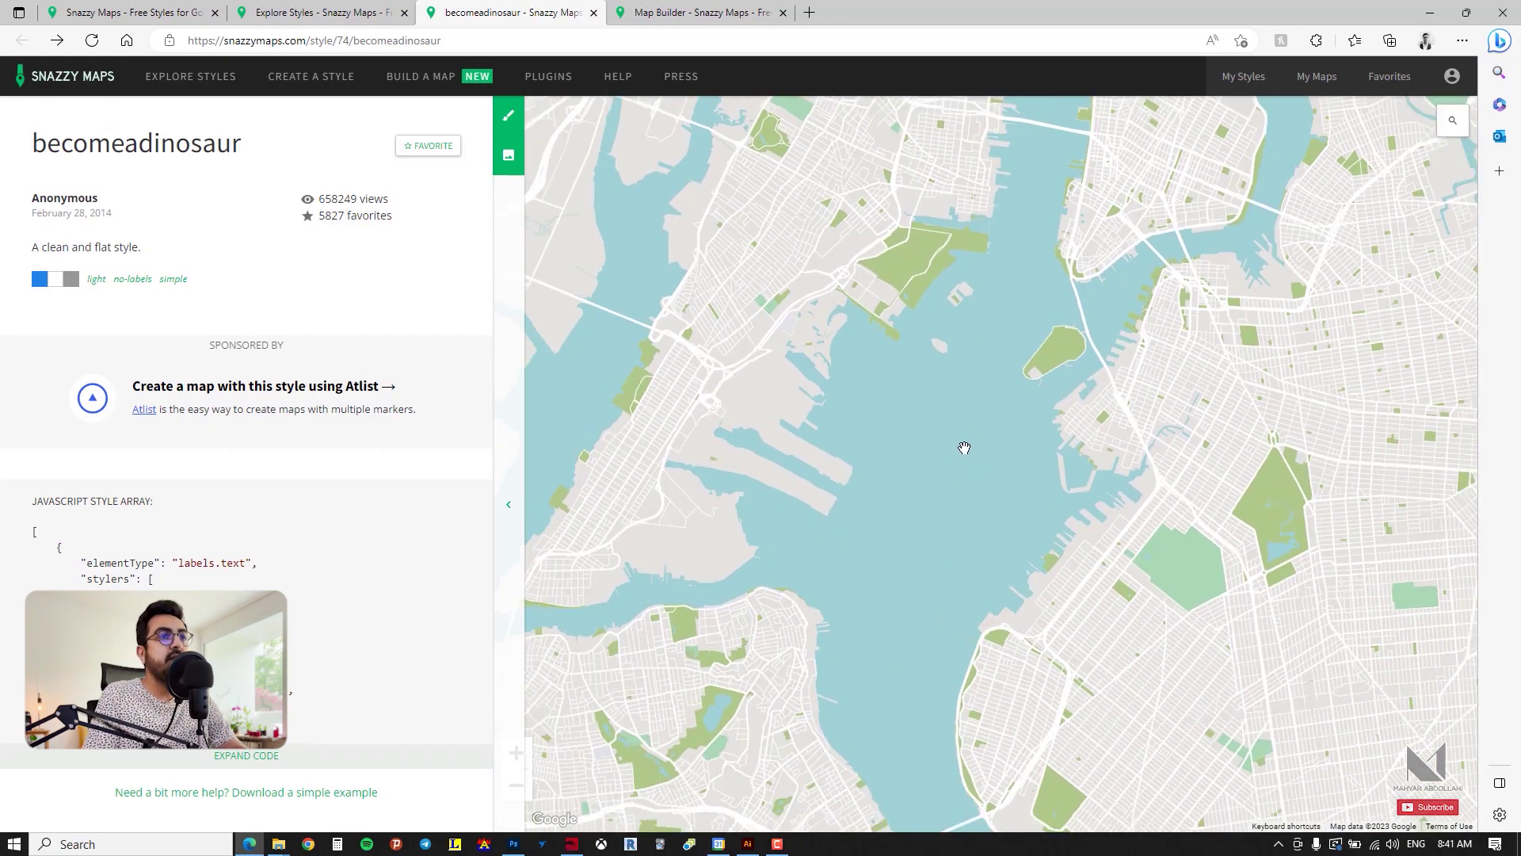
click(941, 441)
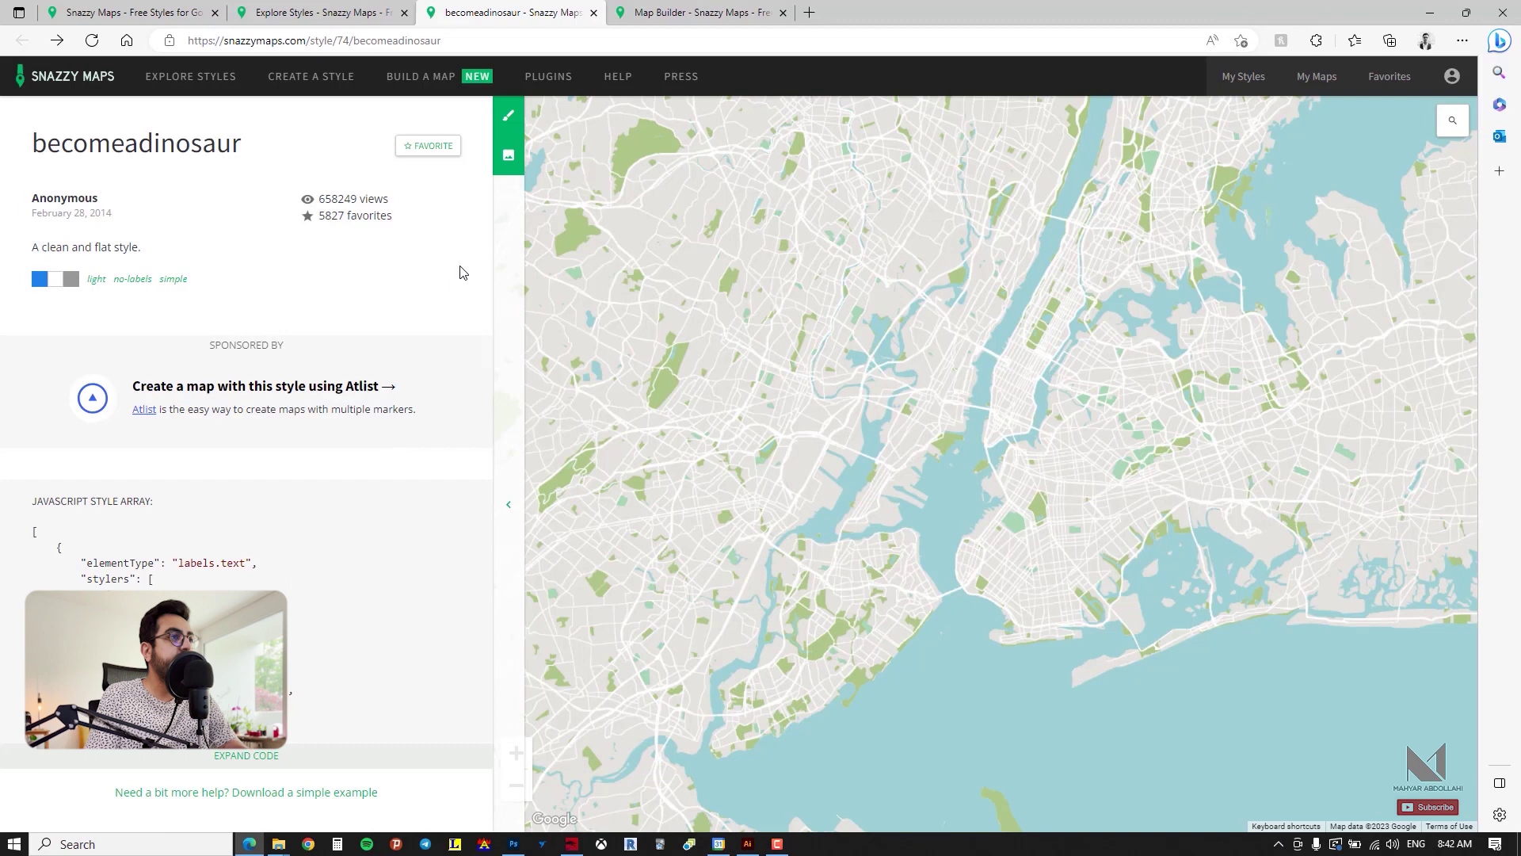
Step: Open becomeadinosaur in the style editor and select Point of interest > Park
click(509, 125)
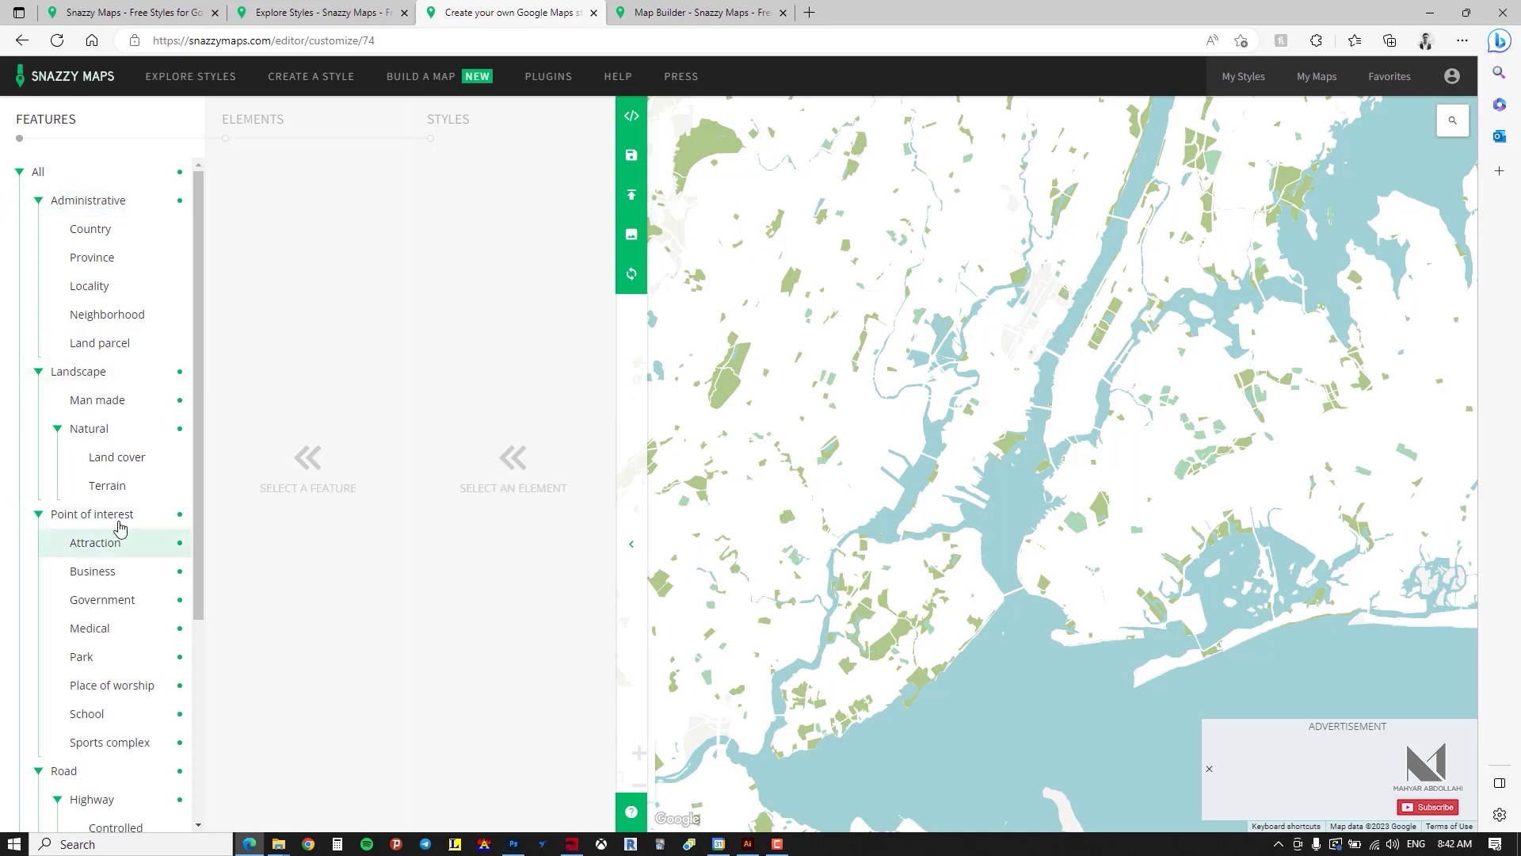
scroll(135, 681, down, 3)
scroll(131, 686, down, 1)
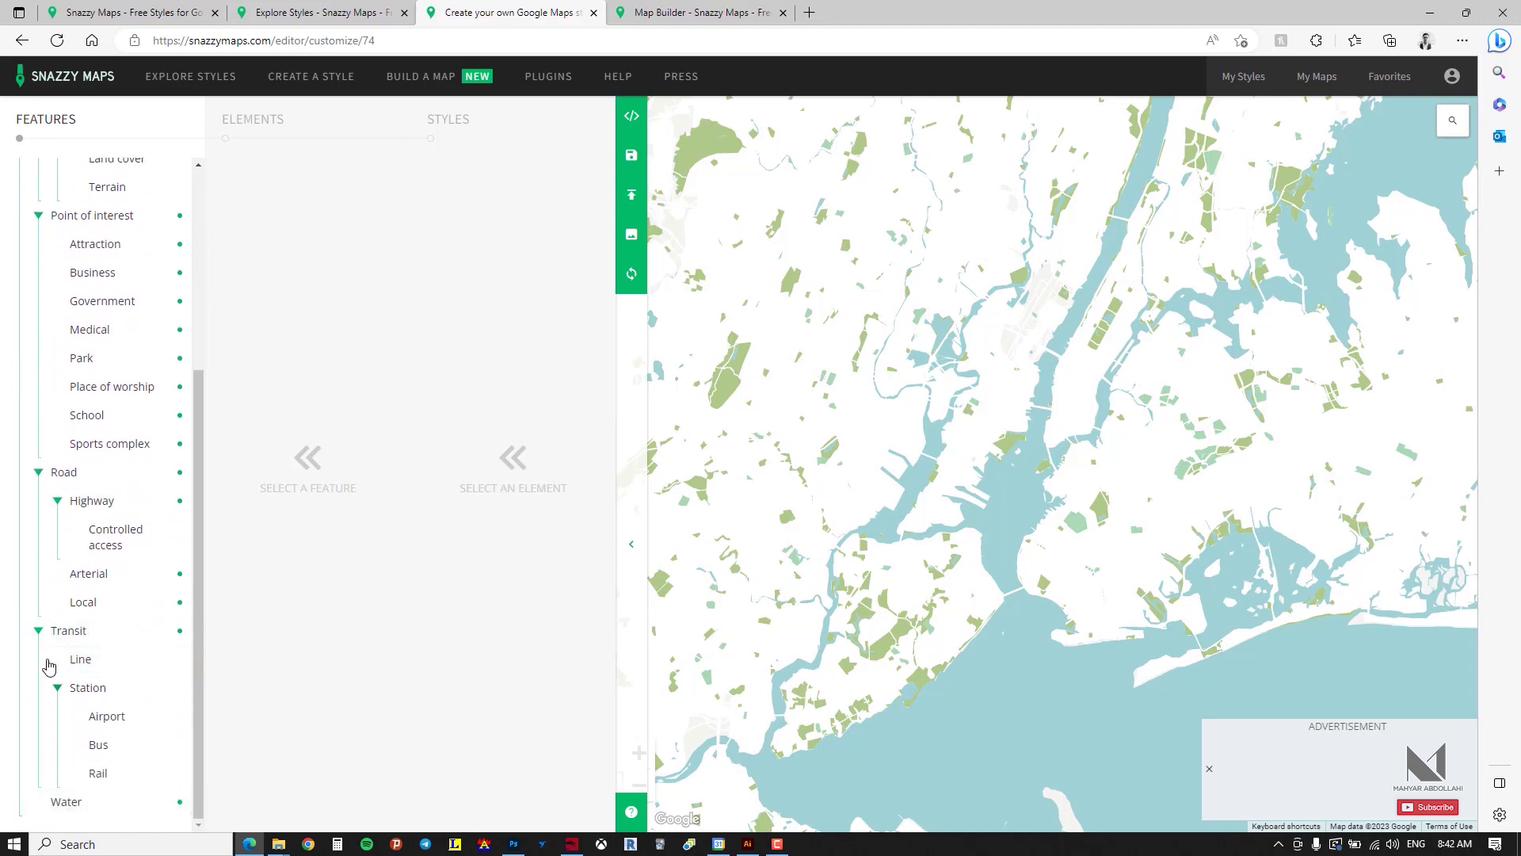
scroll(93, 676, up, 4)
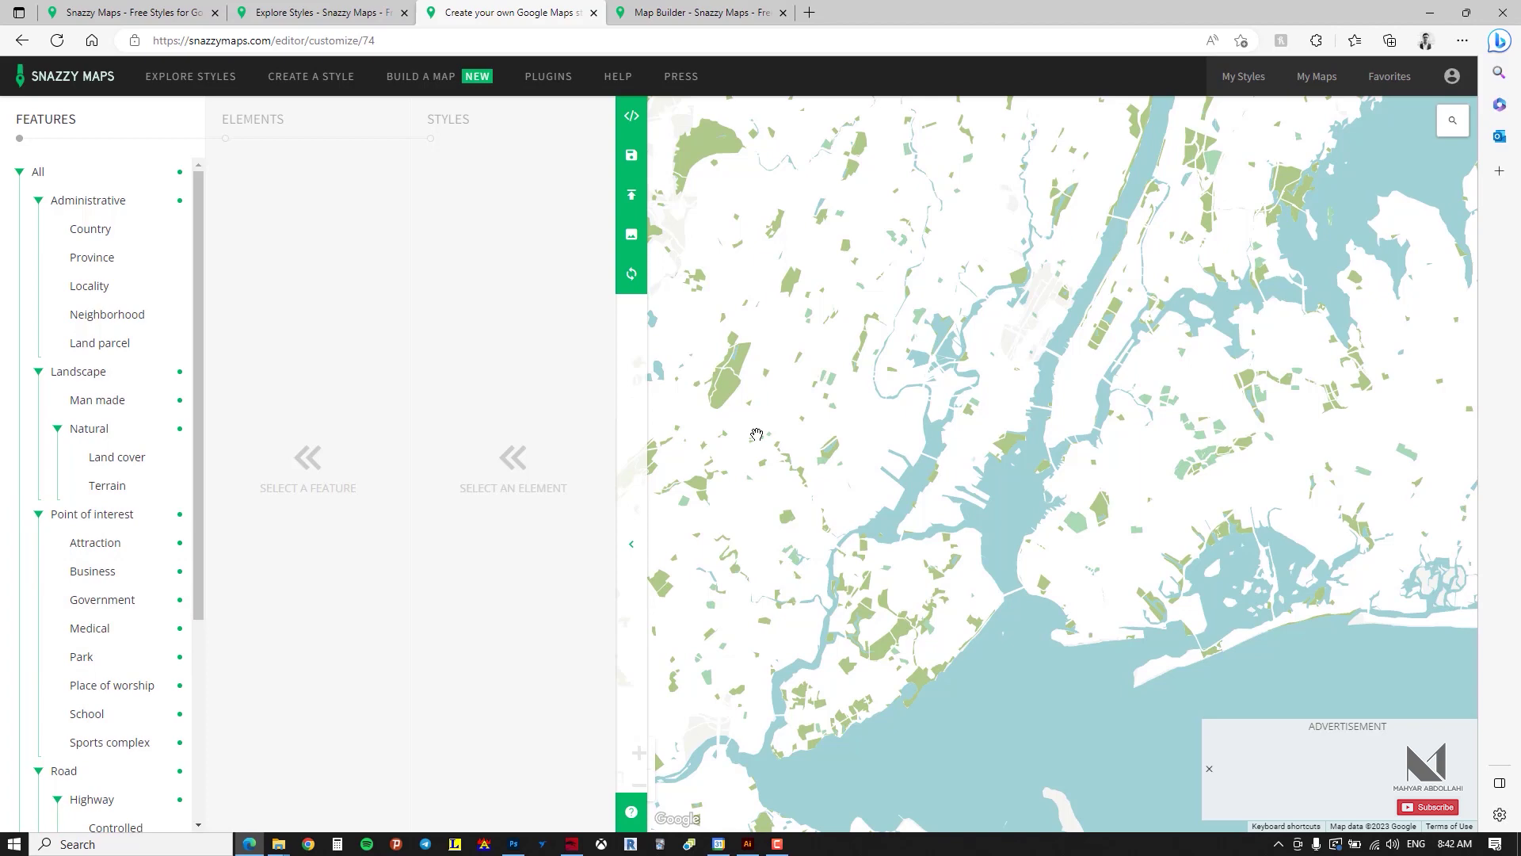
click(117, 660)
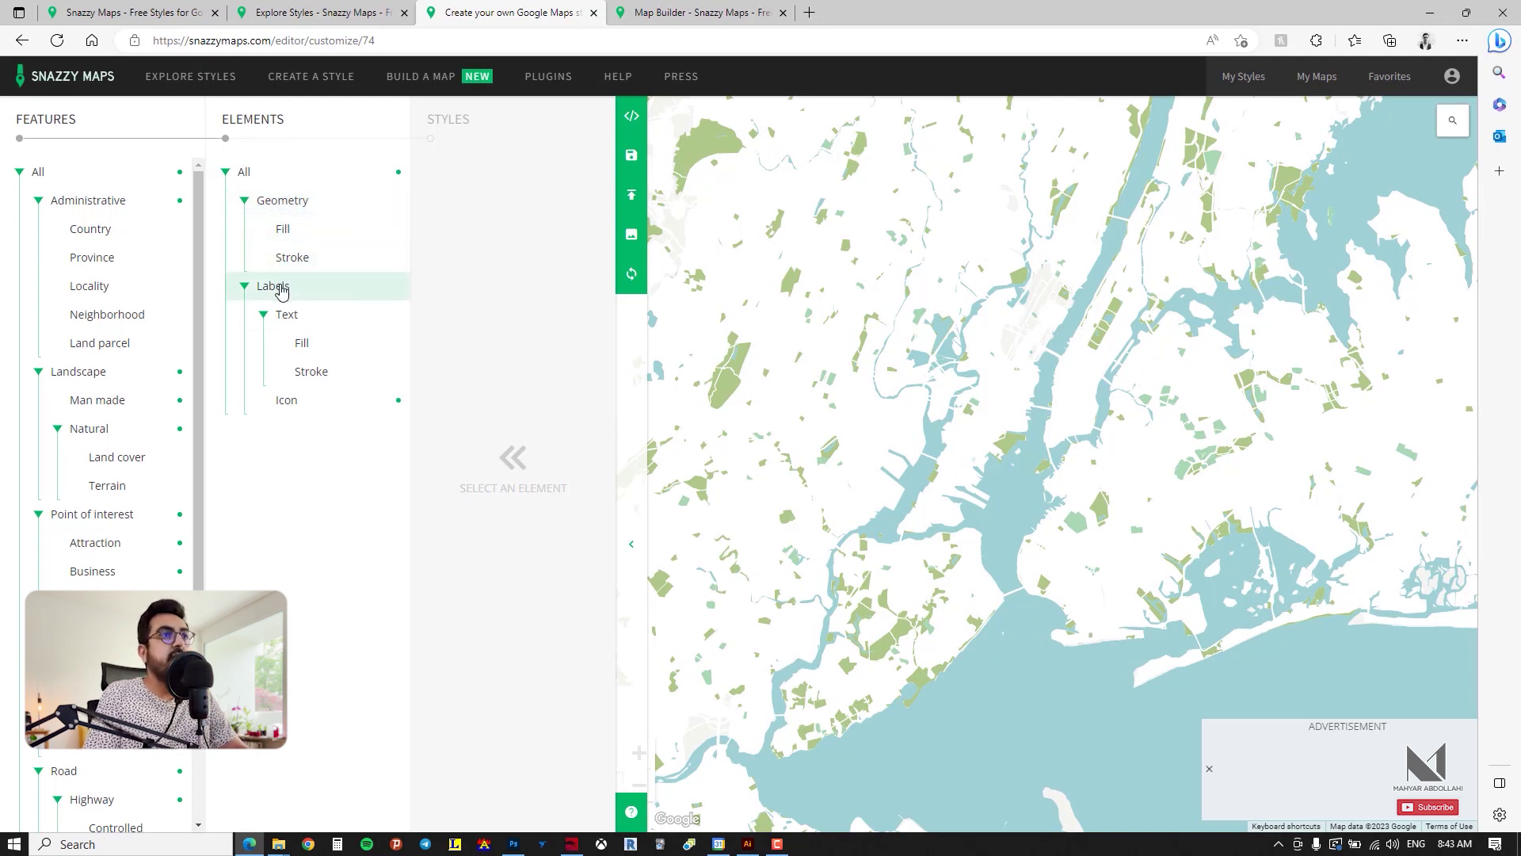
Step: Turn park fill visibility on, sweep its hue from red to blue, then reset the colour
click(286, 238)
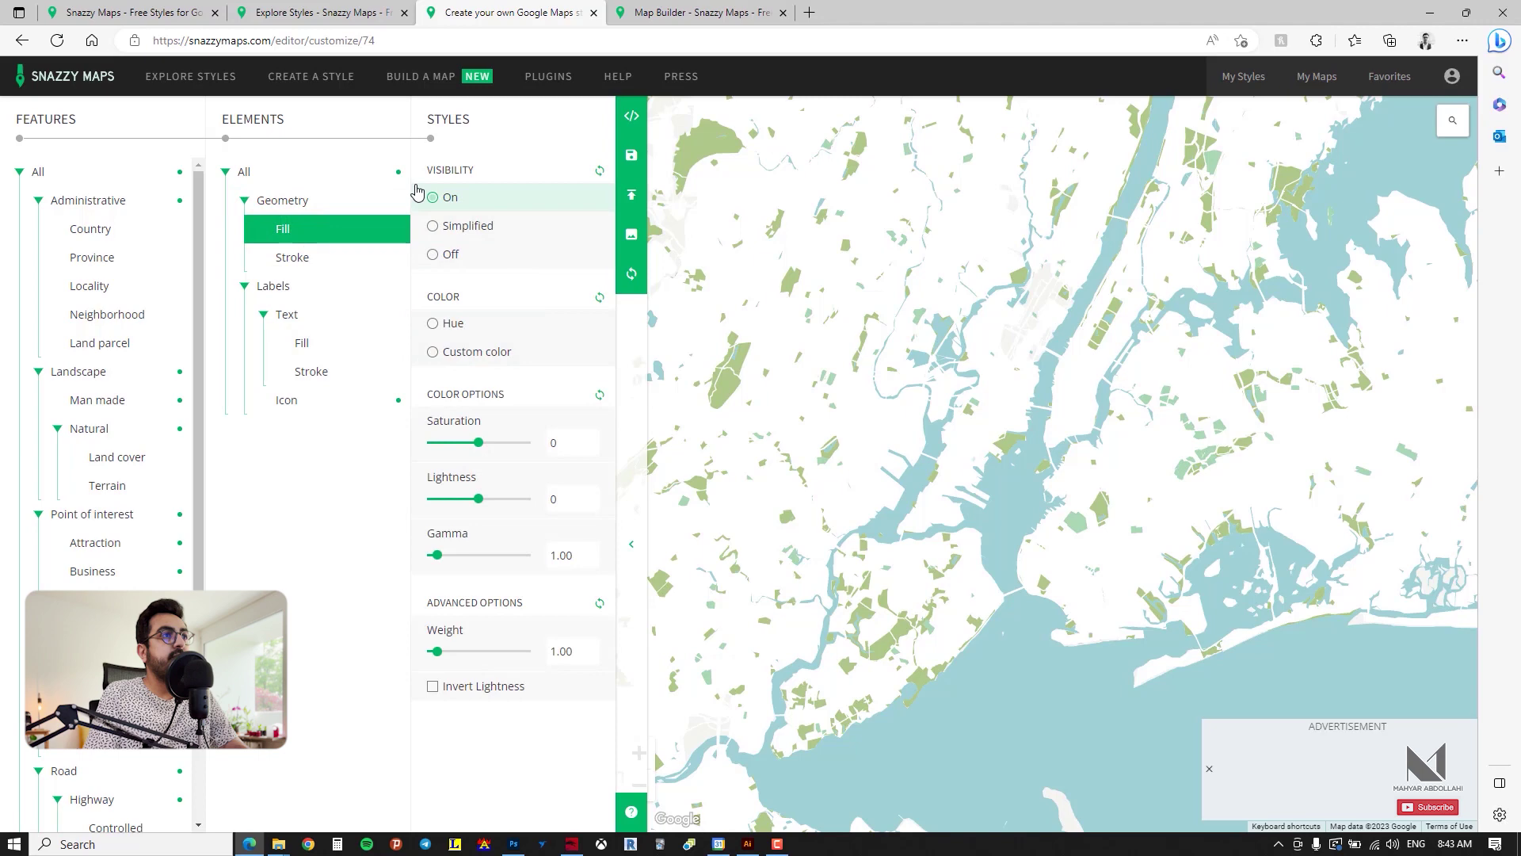
click(448, 202)
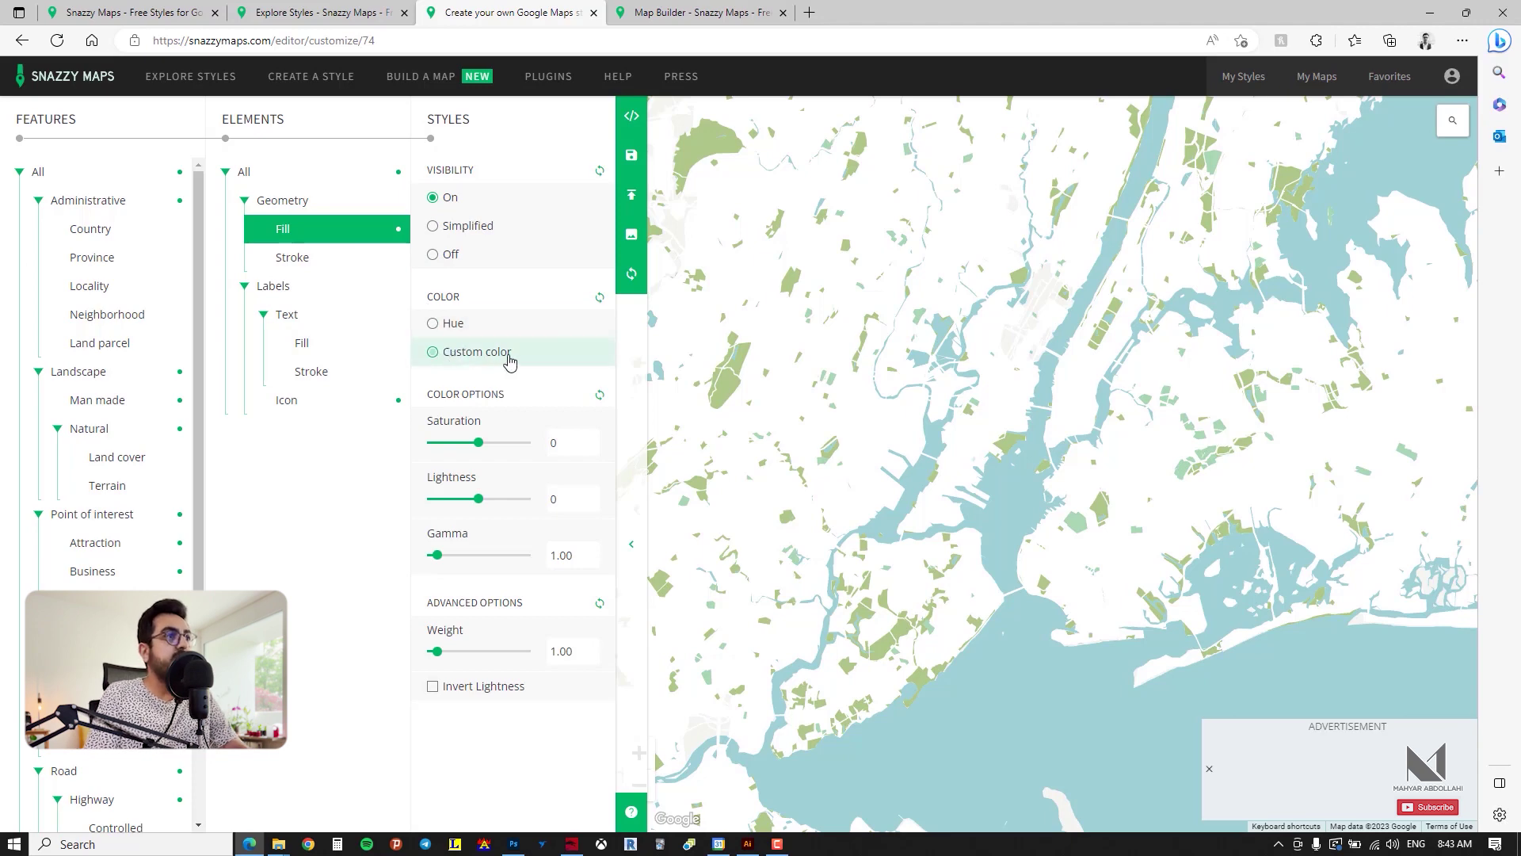
click(448, 323)
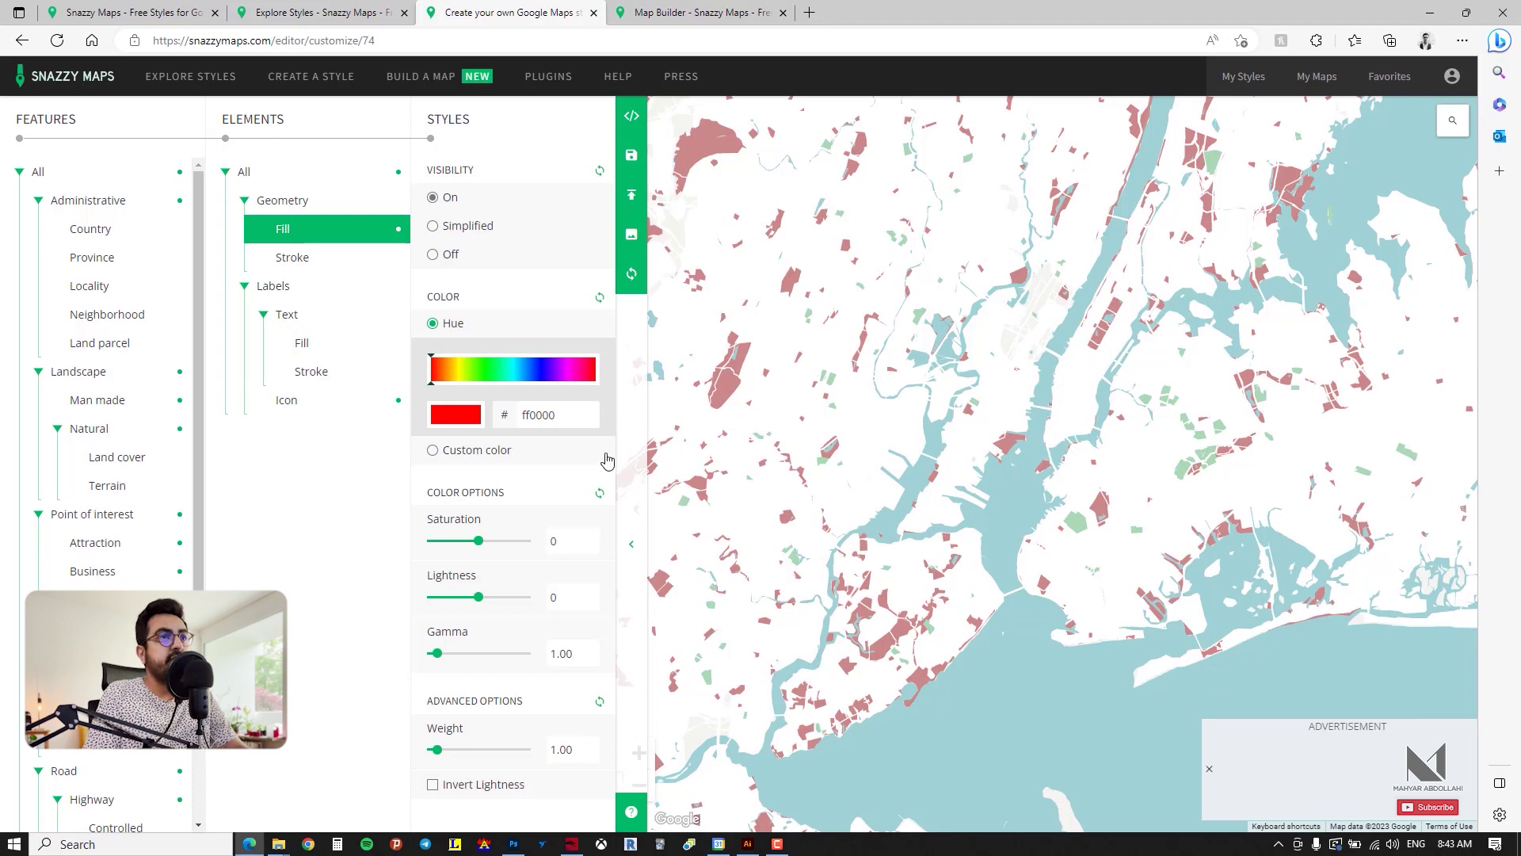
mouse_move(442, 368)
mouse_down()
mouse_move(596, 375)
mouse_move(533, 376)
mouse_up()
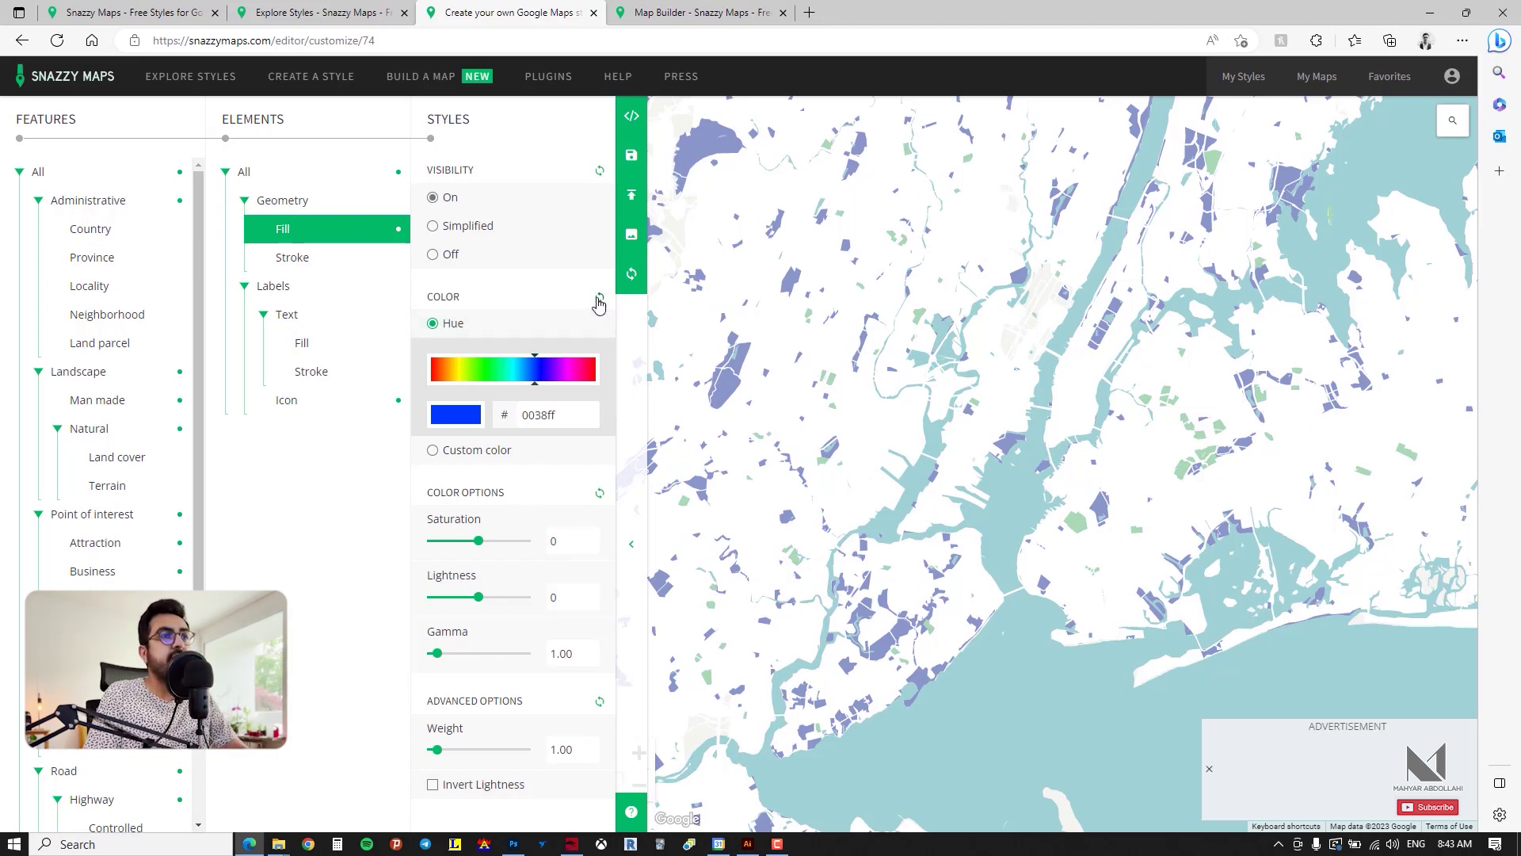
click(600, 302)
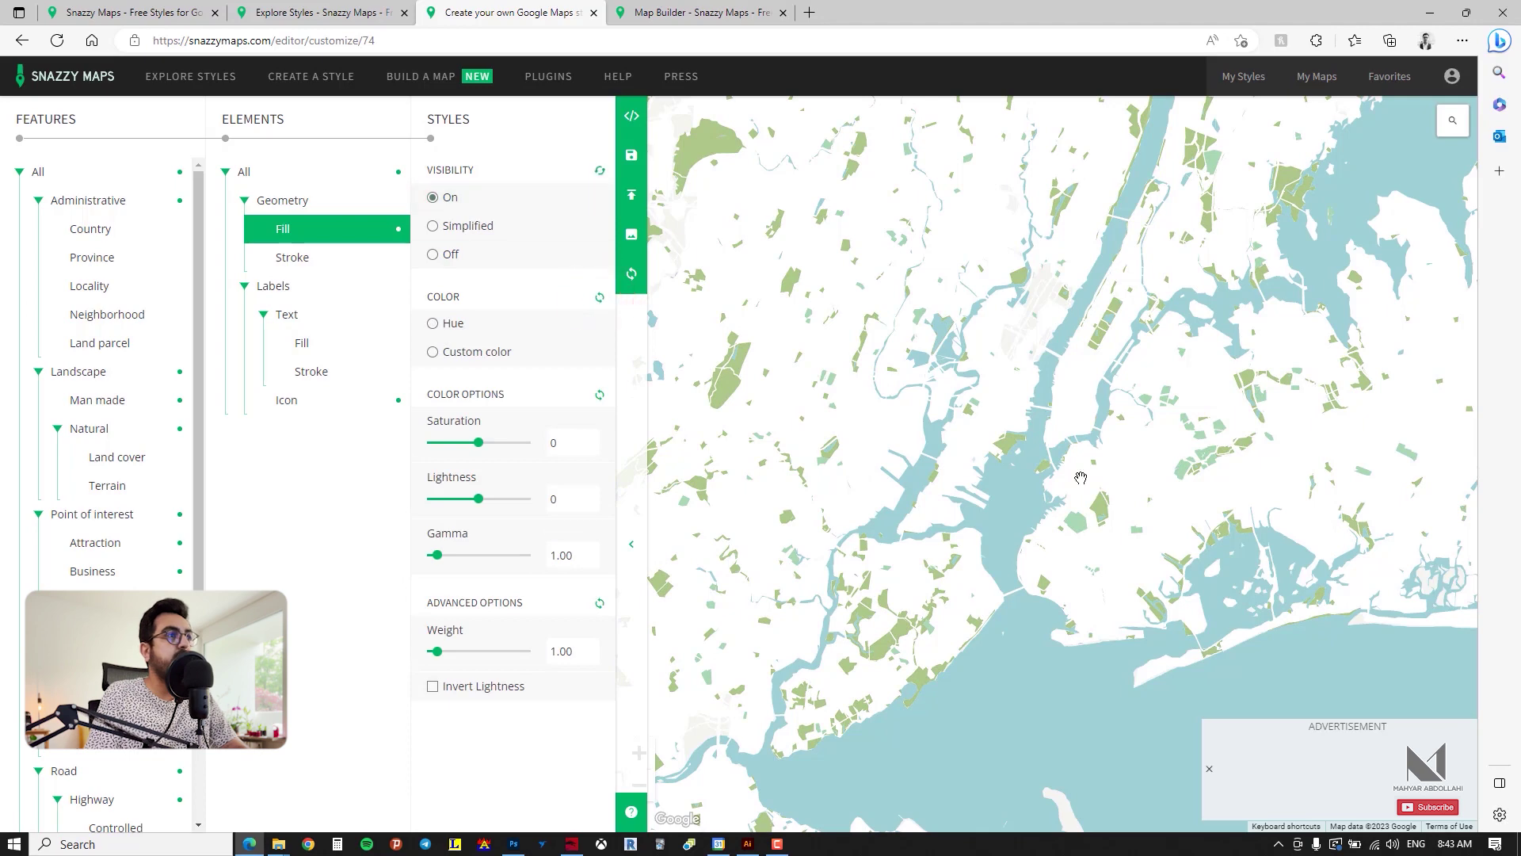
Step: Clear the park fill visibility and reset the whole style to its defaults
click(600, 171)
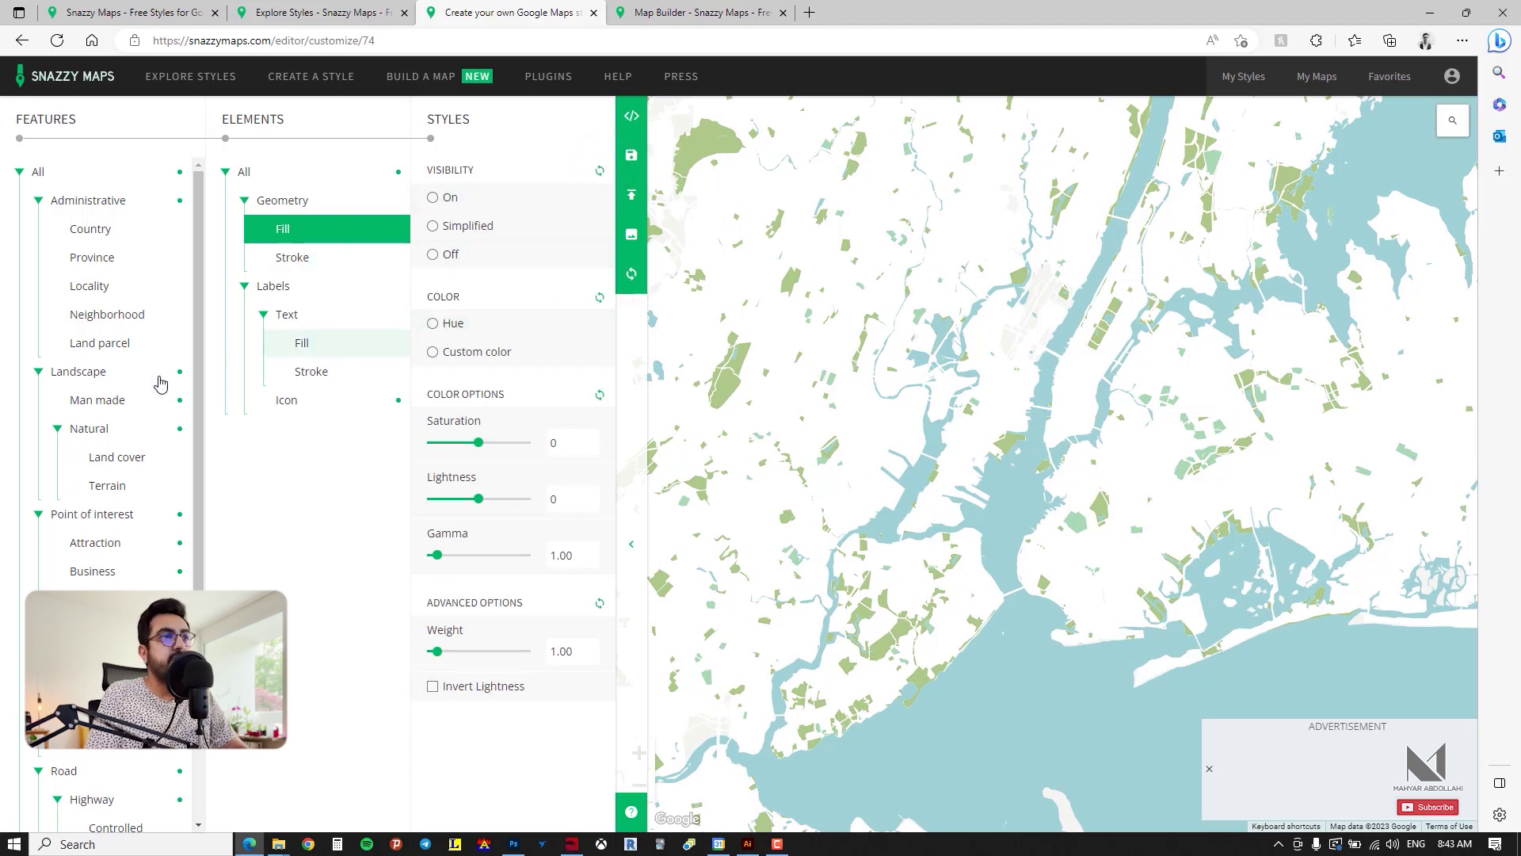
click(130, 432)
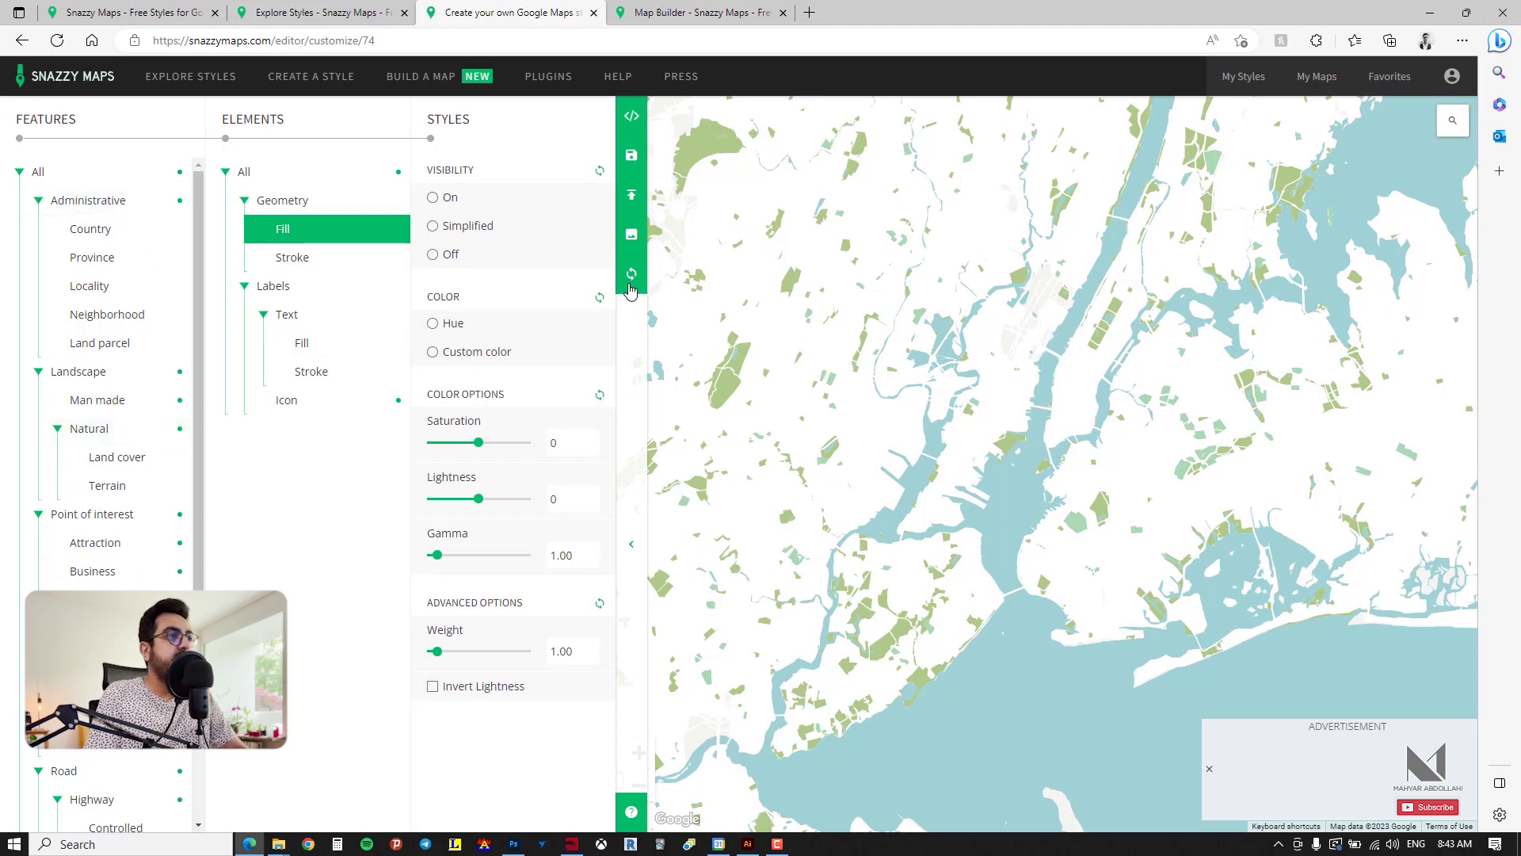
click(634, 276)
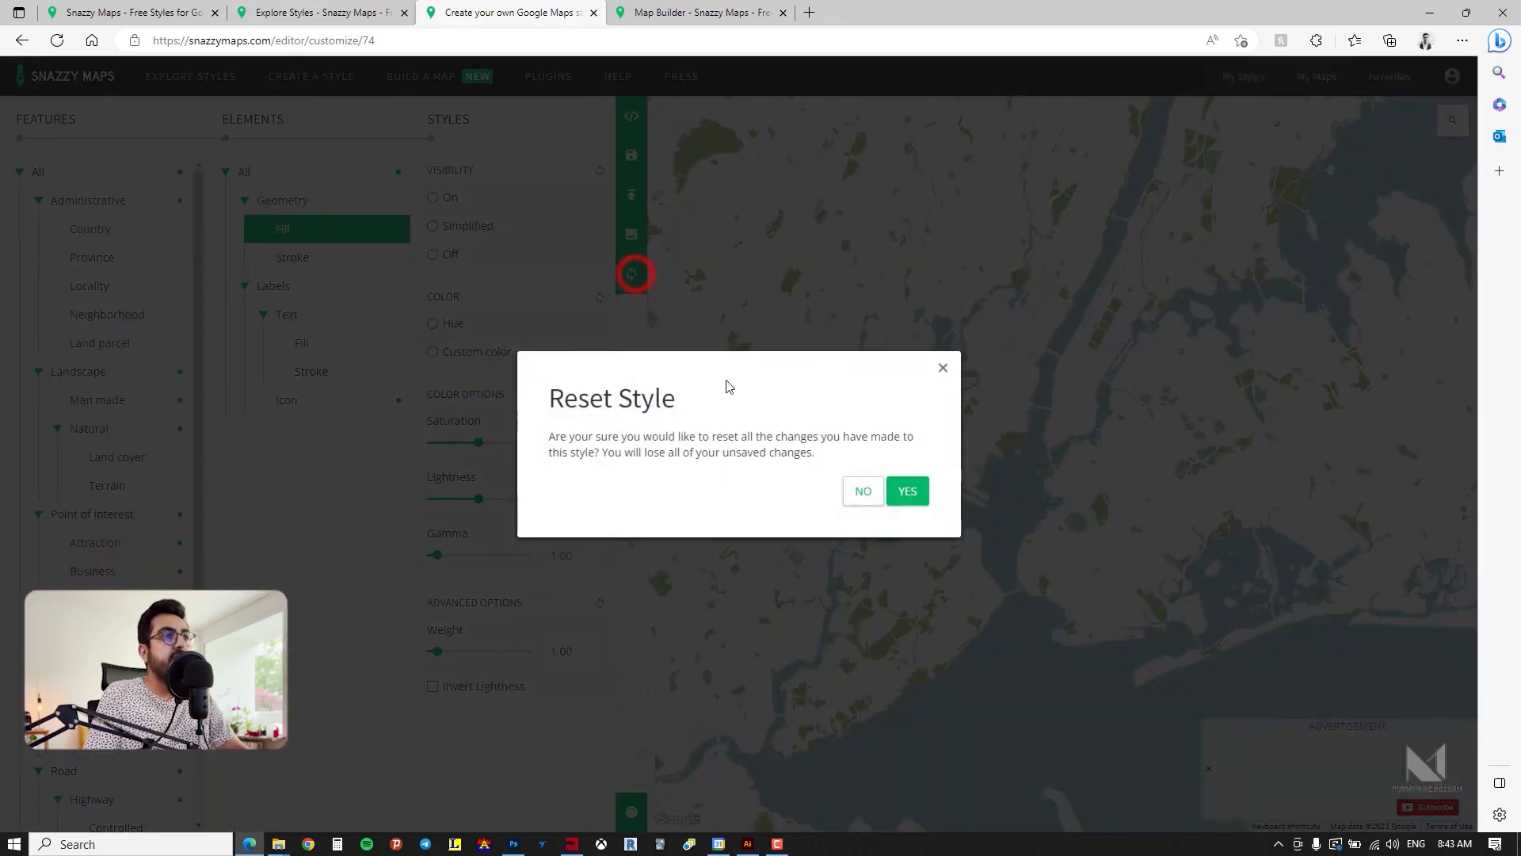
click(908, 491)
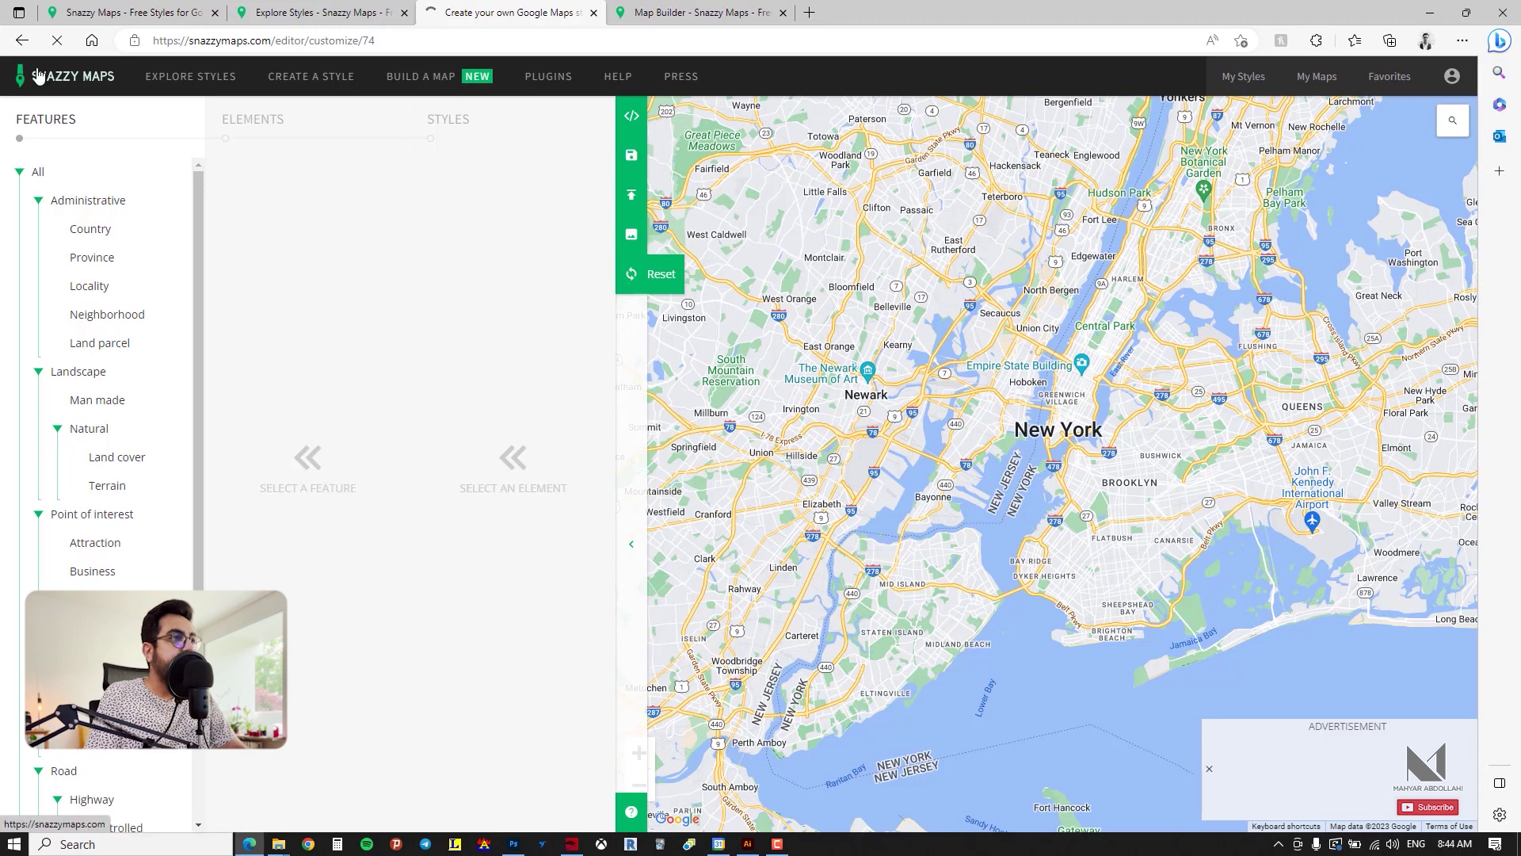
Step: Return to the becomeadinosaur page, dismiss the ad, and recentre the map on New York
click(21, 40)
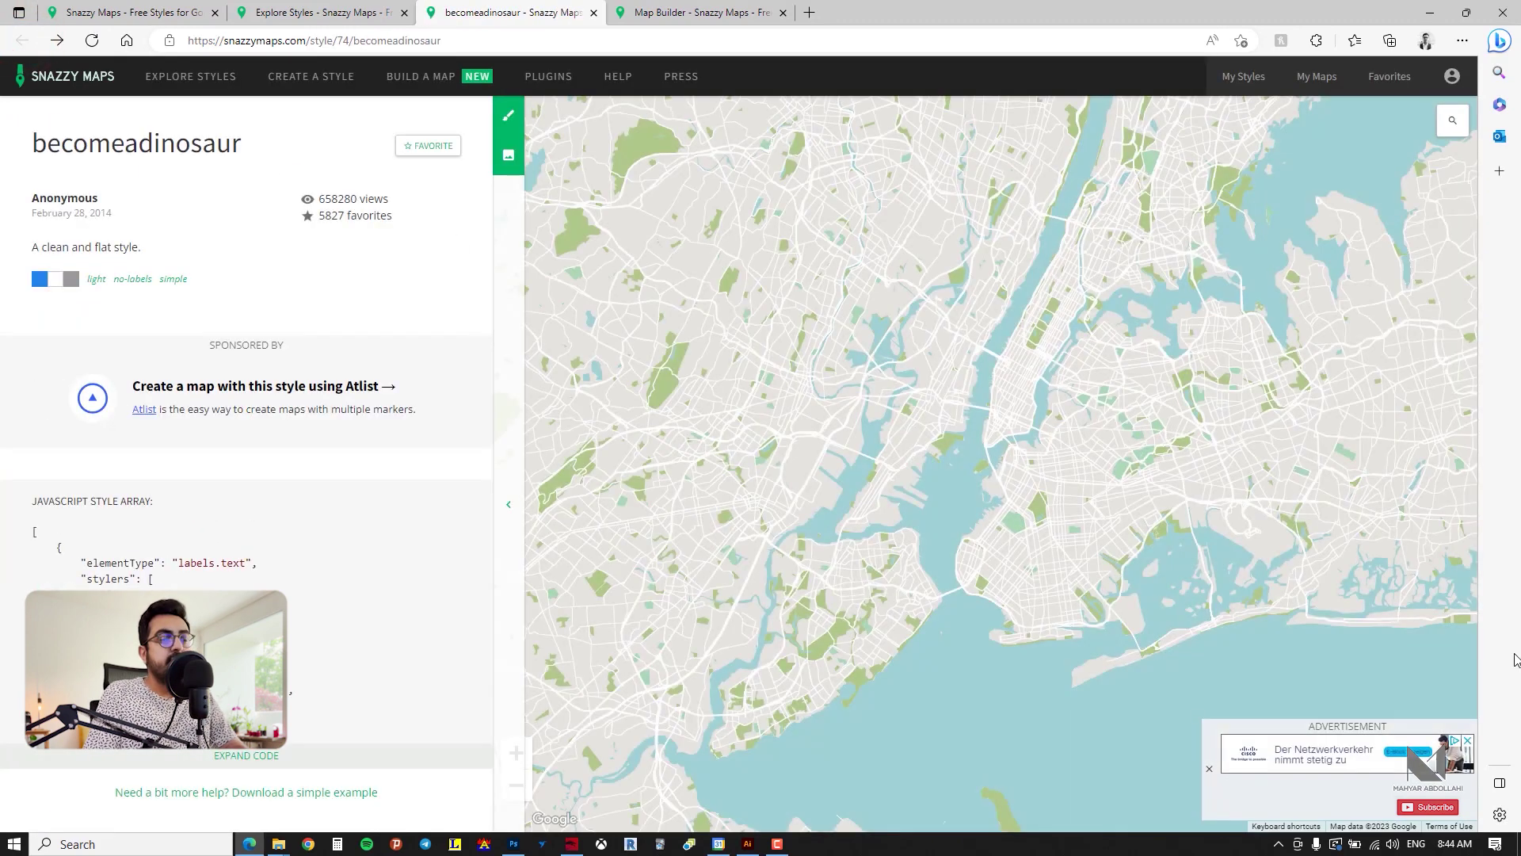
click(1468, 742)
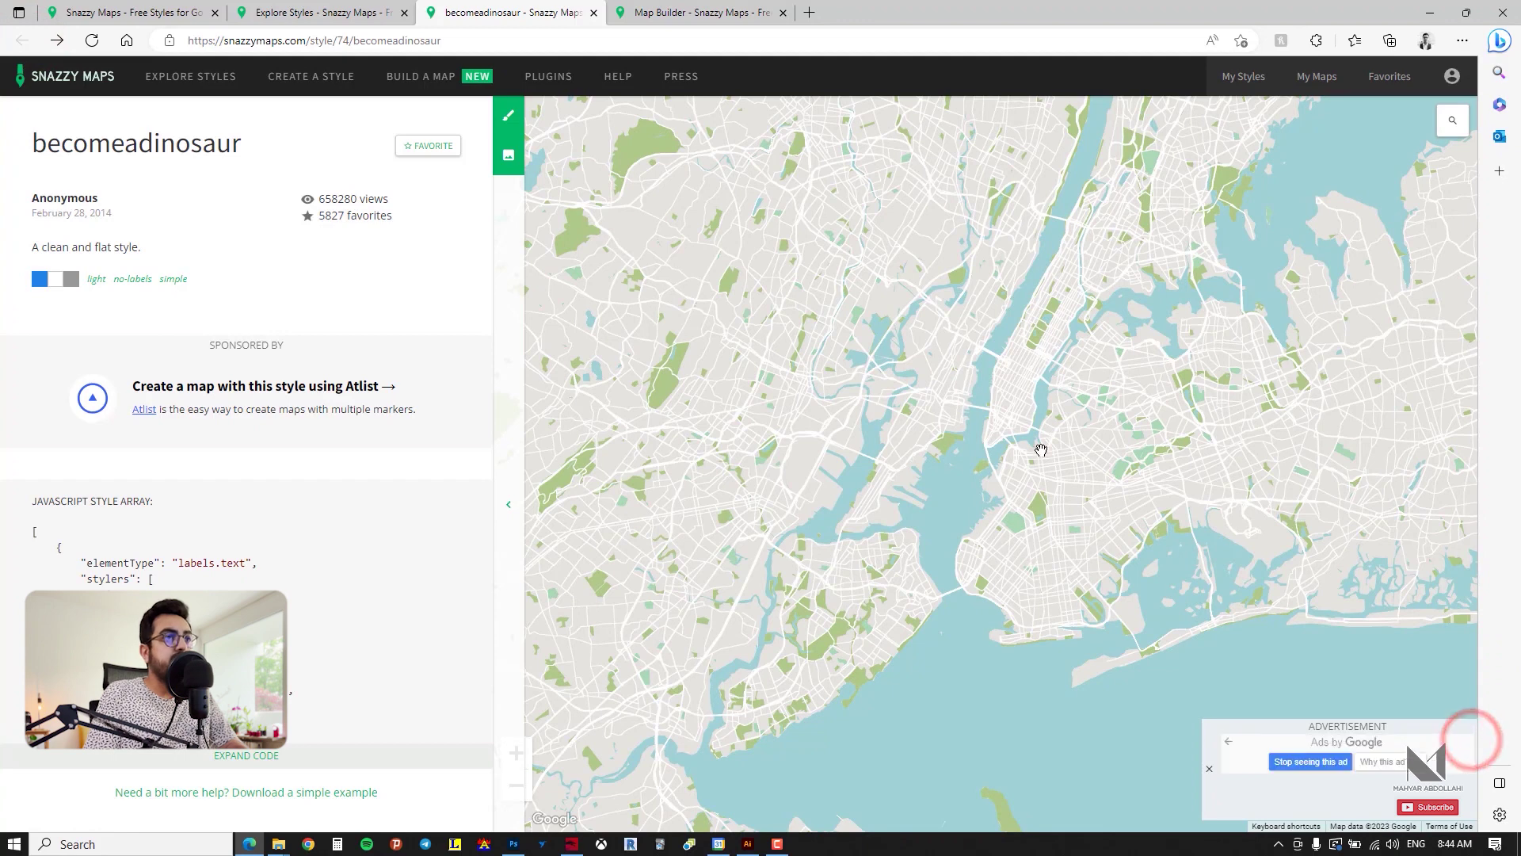
drag(1040, 445, 915, 419)
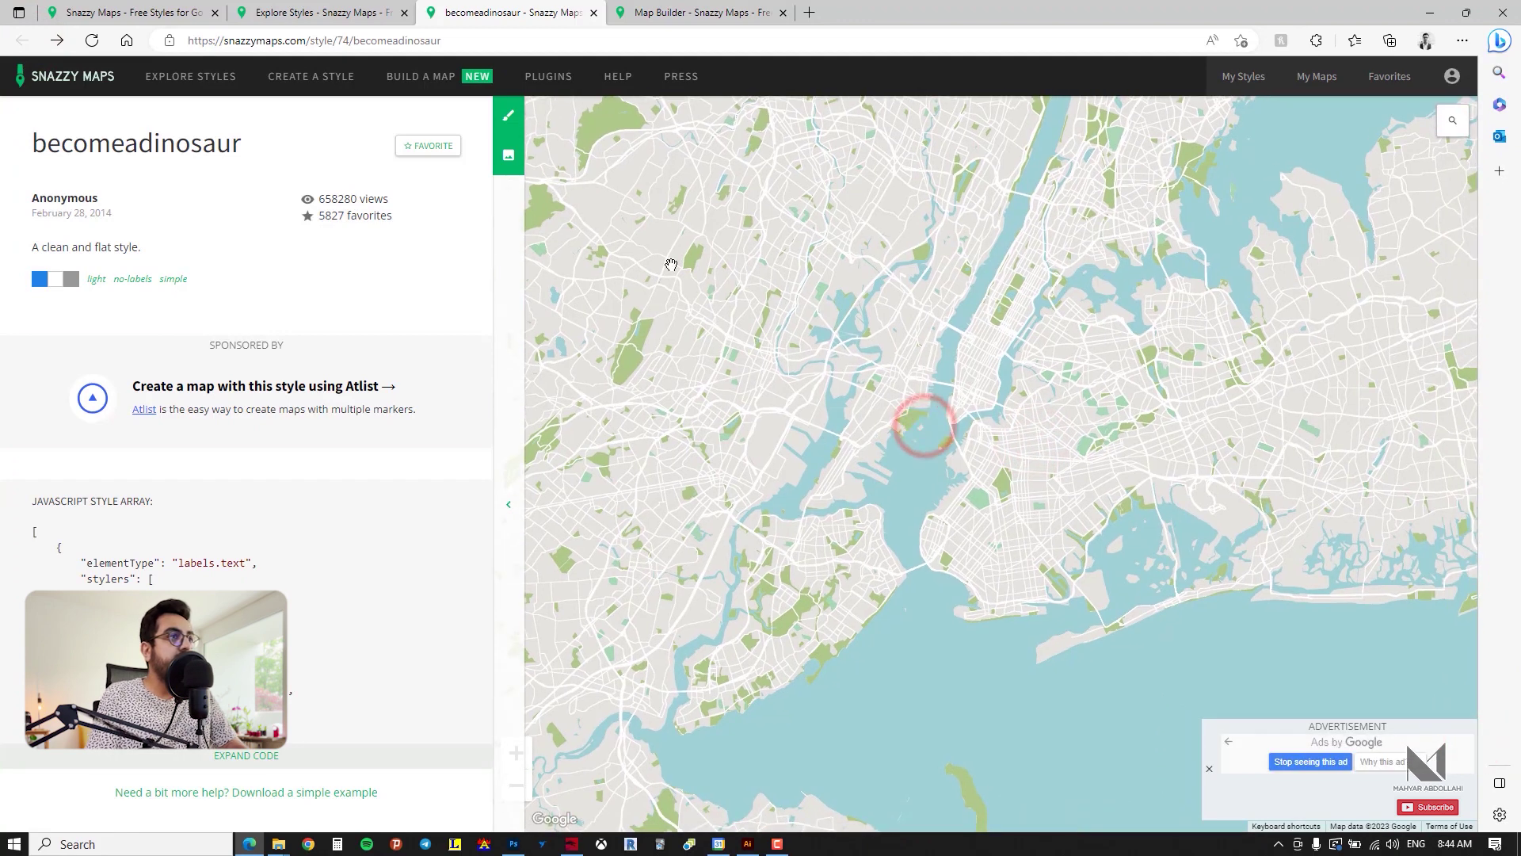
Step: In the image download settings, set width and height to 1000 px and frame the map
click(507, 158)
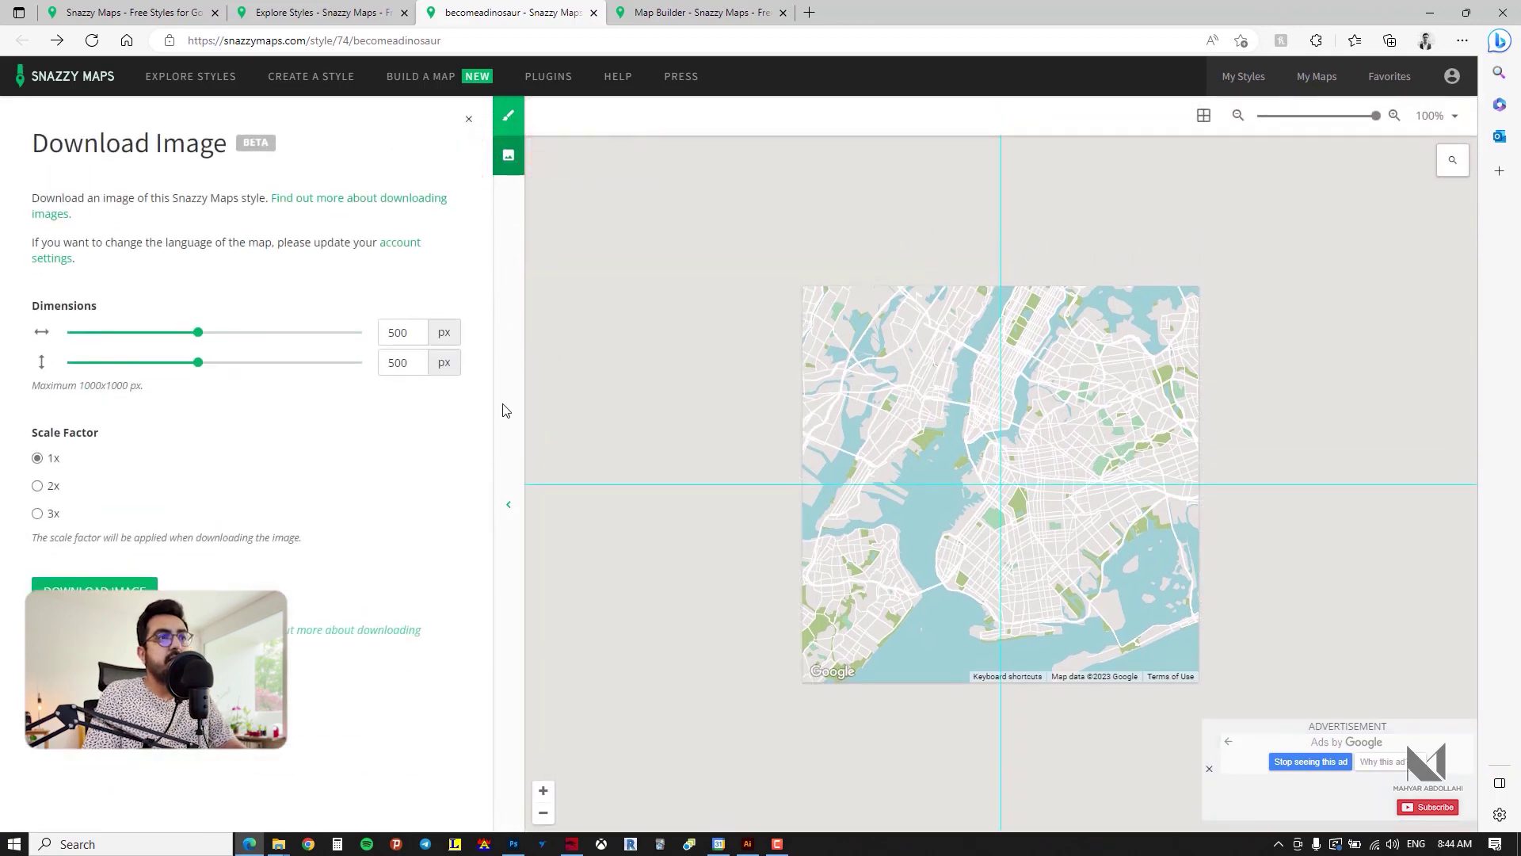
drag(964, 445, 1073, 502)
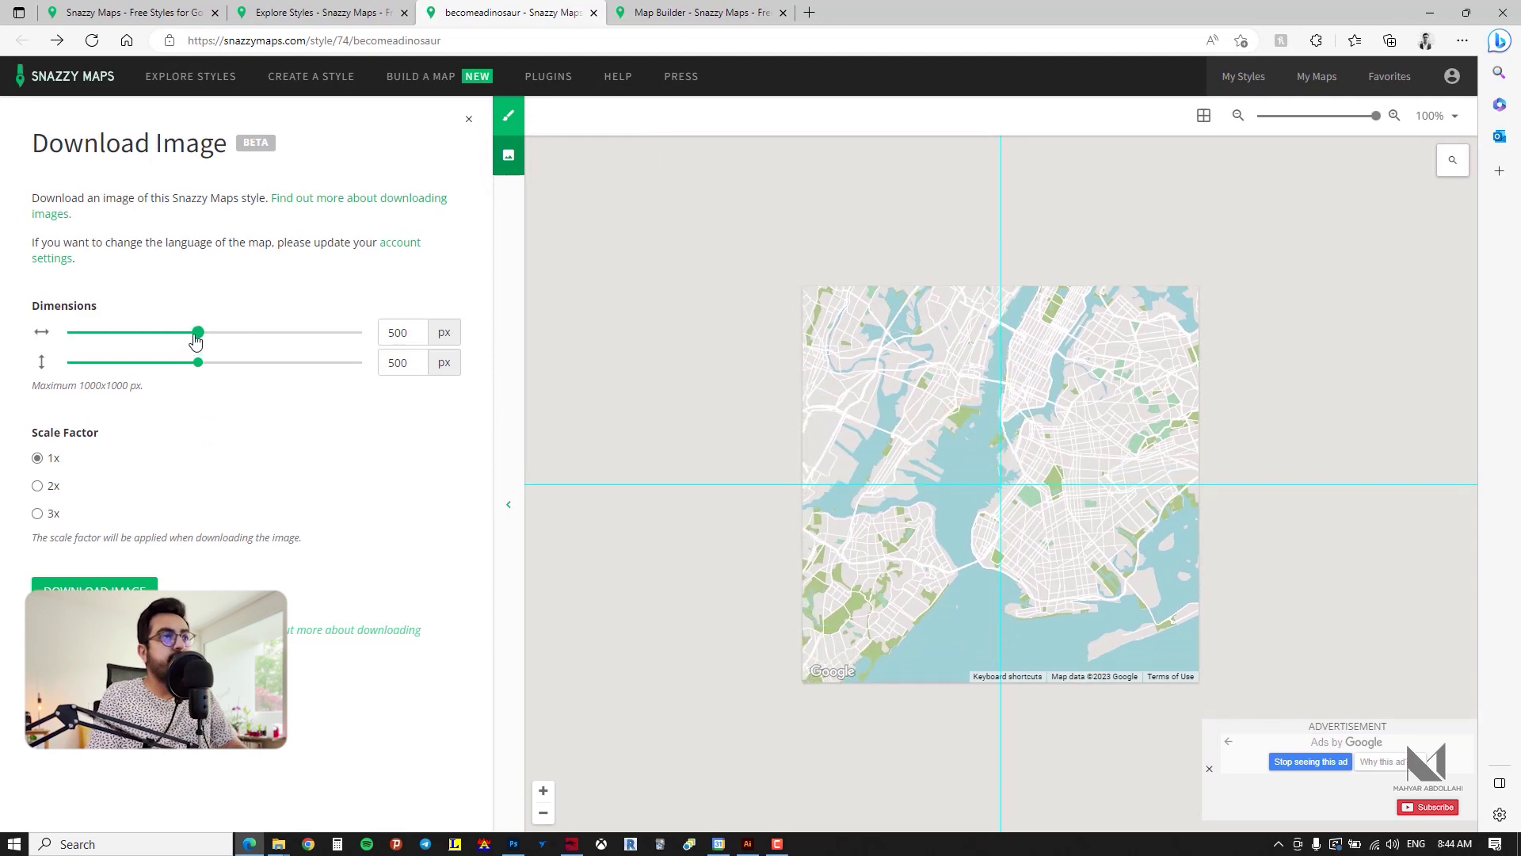
drag(198, 332, 362, 332)
drag(200, 362, 451, 369)
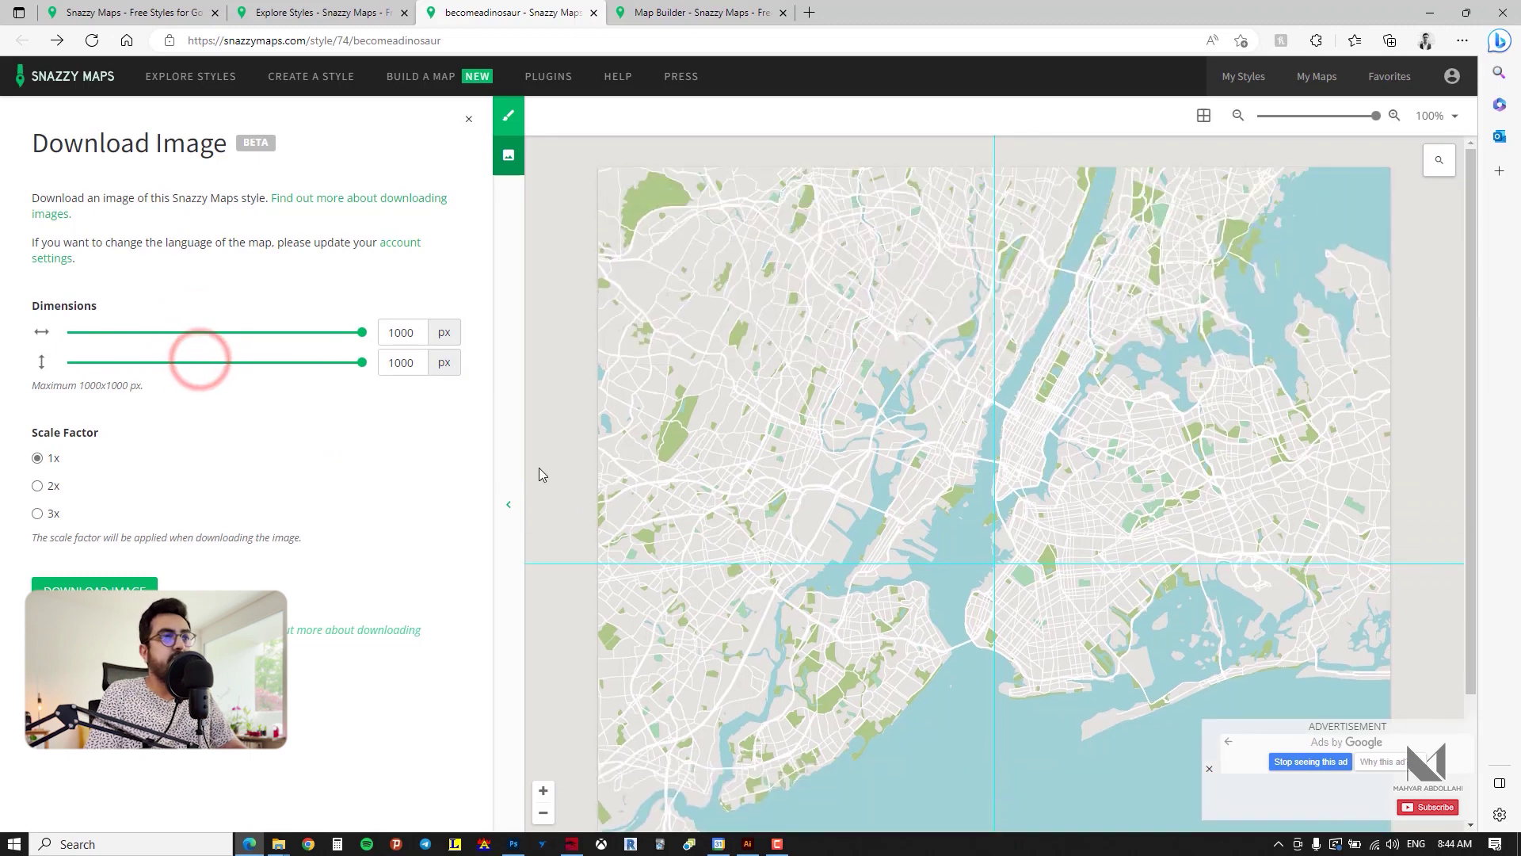
mouse_move(1101, 478)
mouse_down()
mouse_move(1118, 465)
mouse_move(1119, 479)
mouse_up()
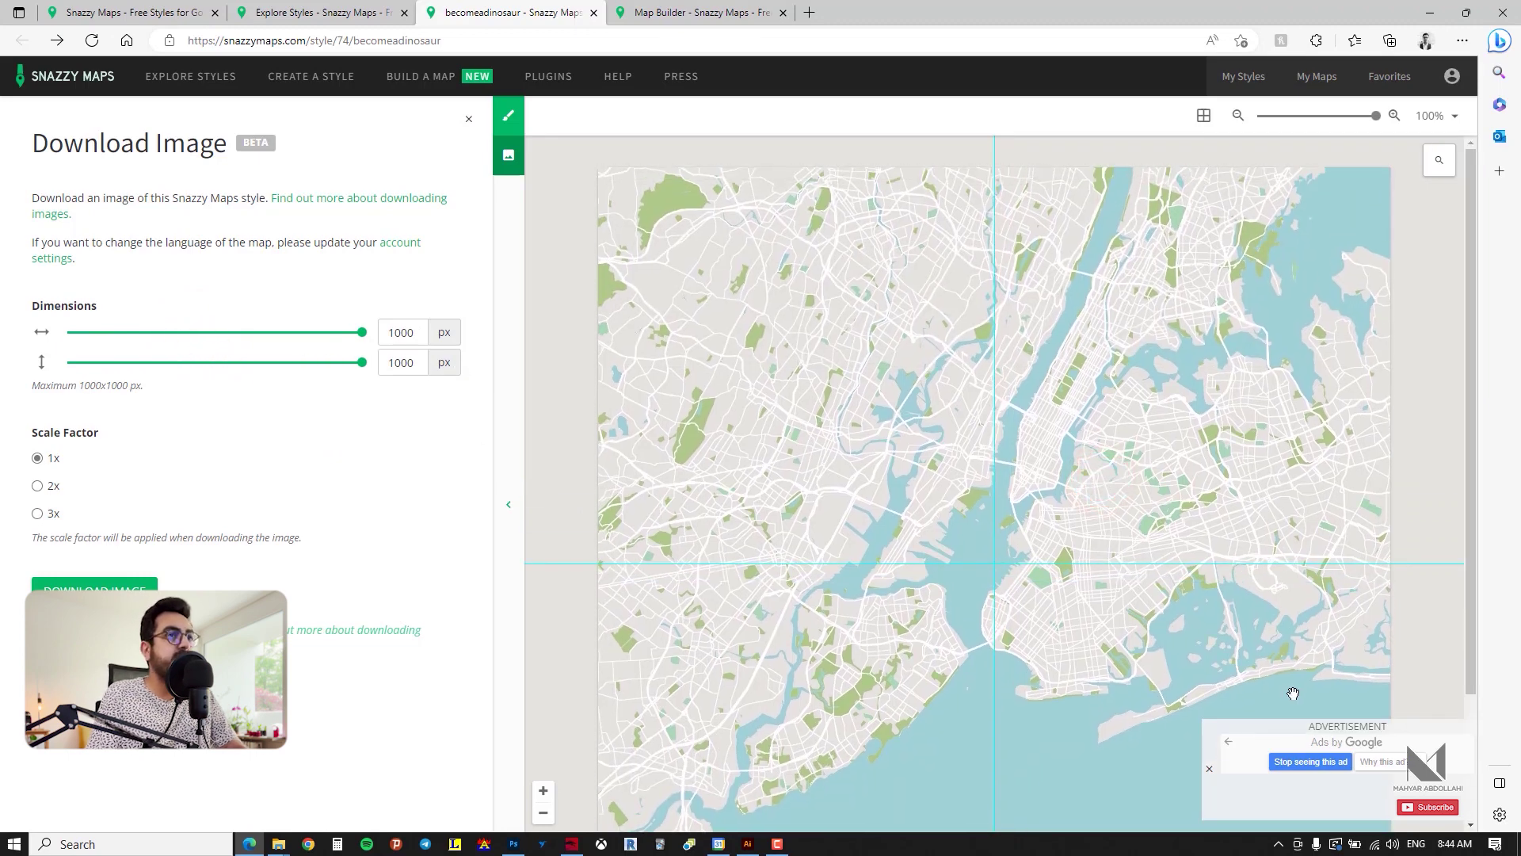
Step: Dismiss the ad, nudge the map, choose 3x scale factor and download the image
click(1212, 774)
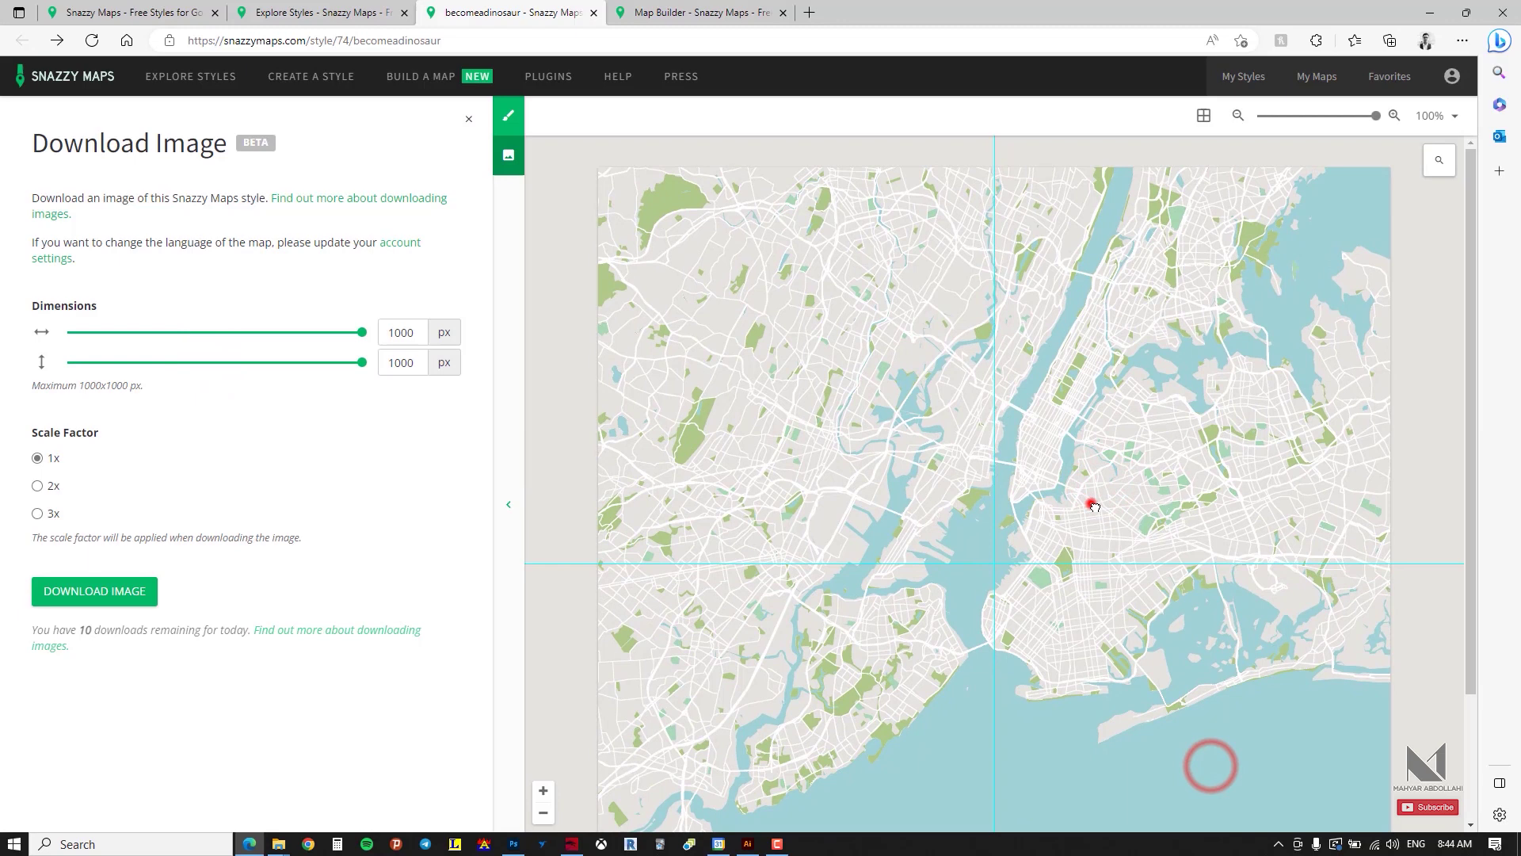
drag(1093, 502, 1101, 495)
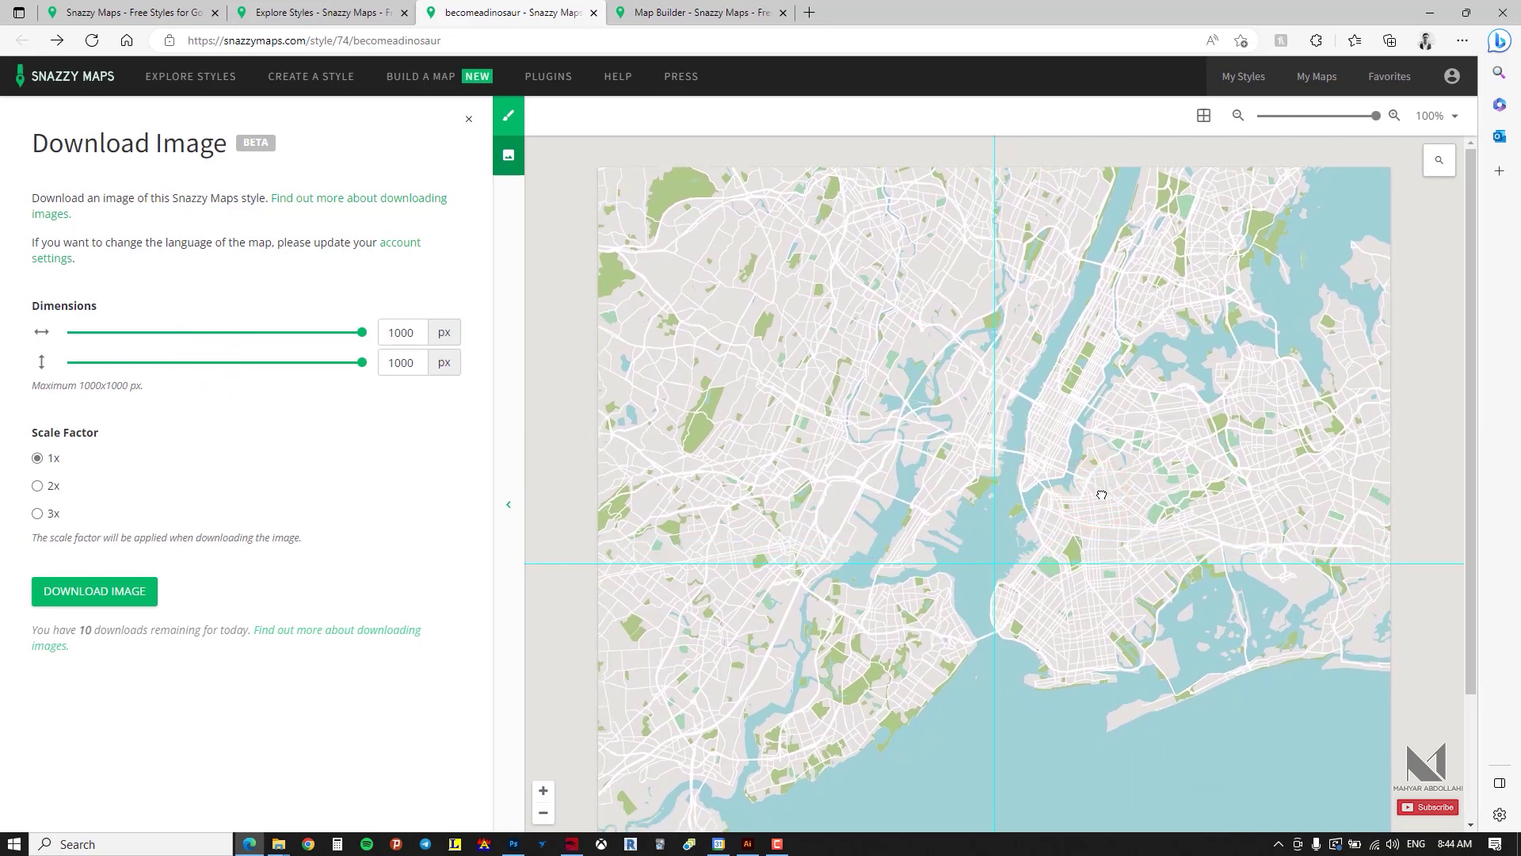
click(54, 513)
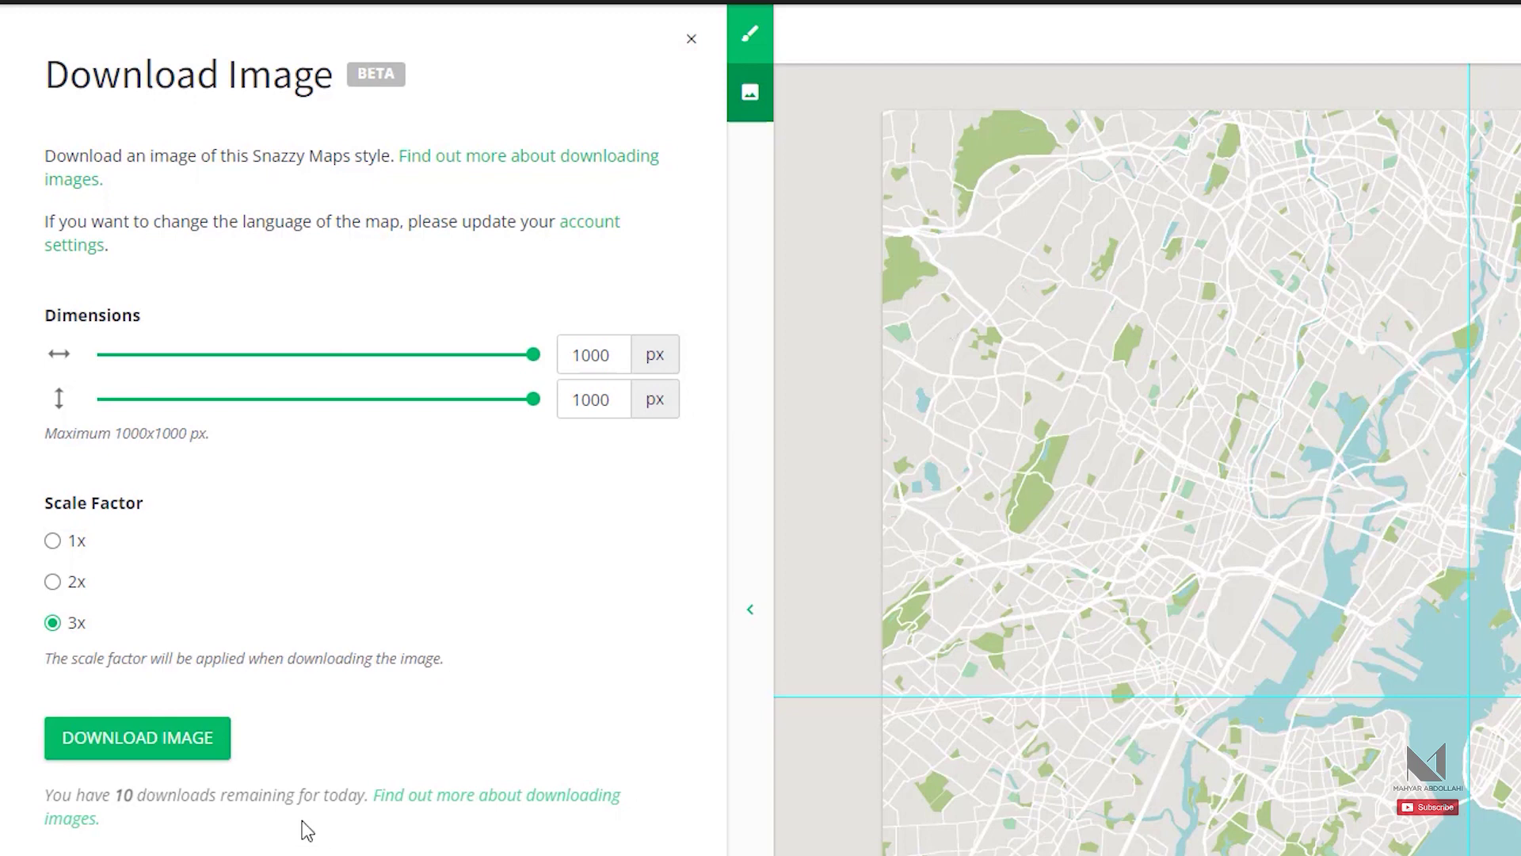
click(161, 746)
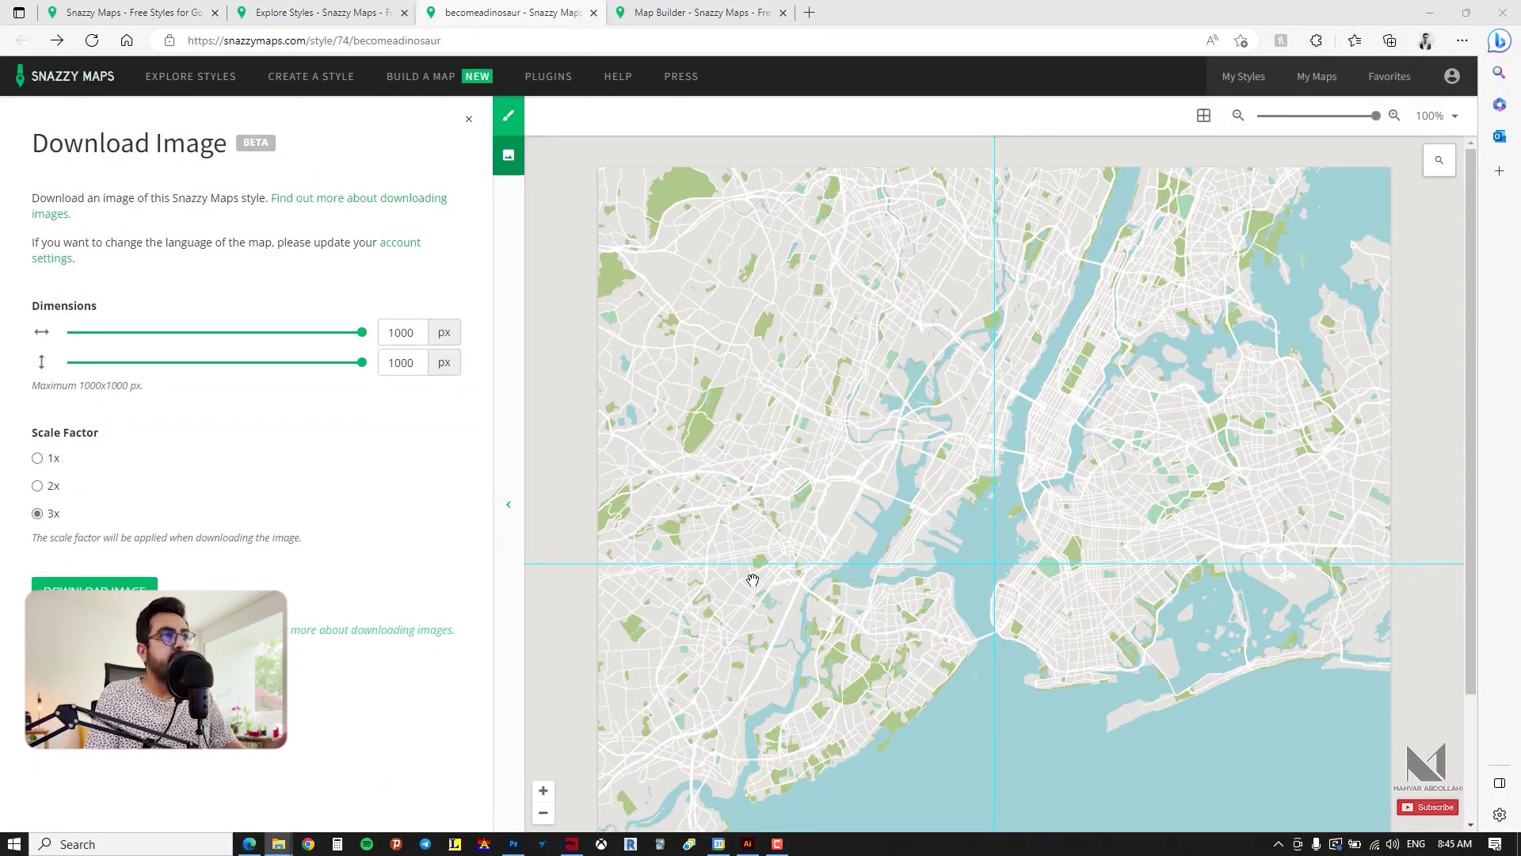
Step: In Photoshop, zoom in on the map's street lines and back out to the whole map
click(513, 843)
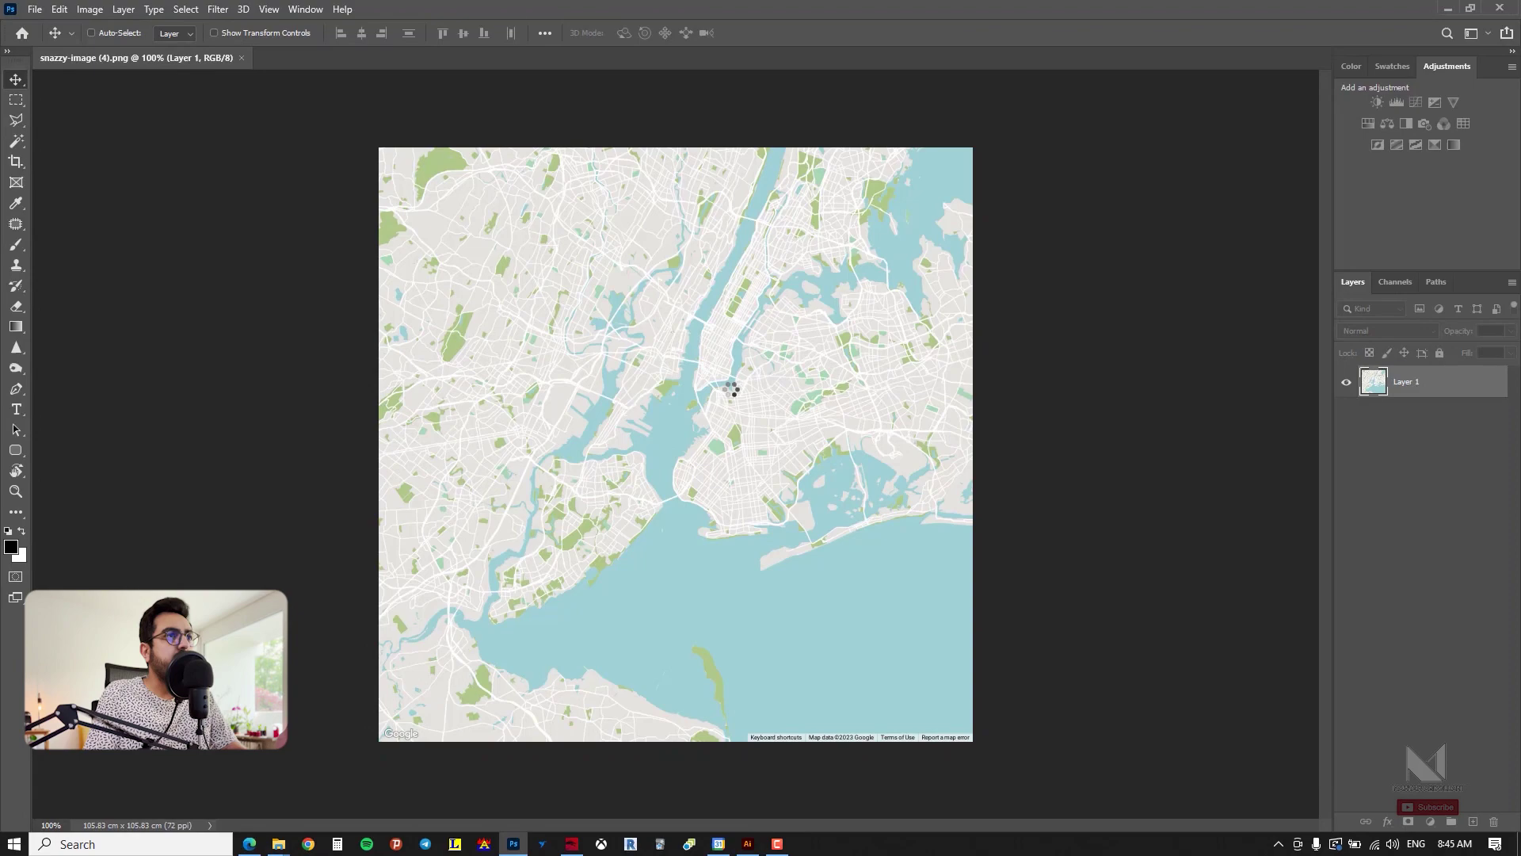
ctrl+click(611, 364)
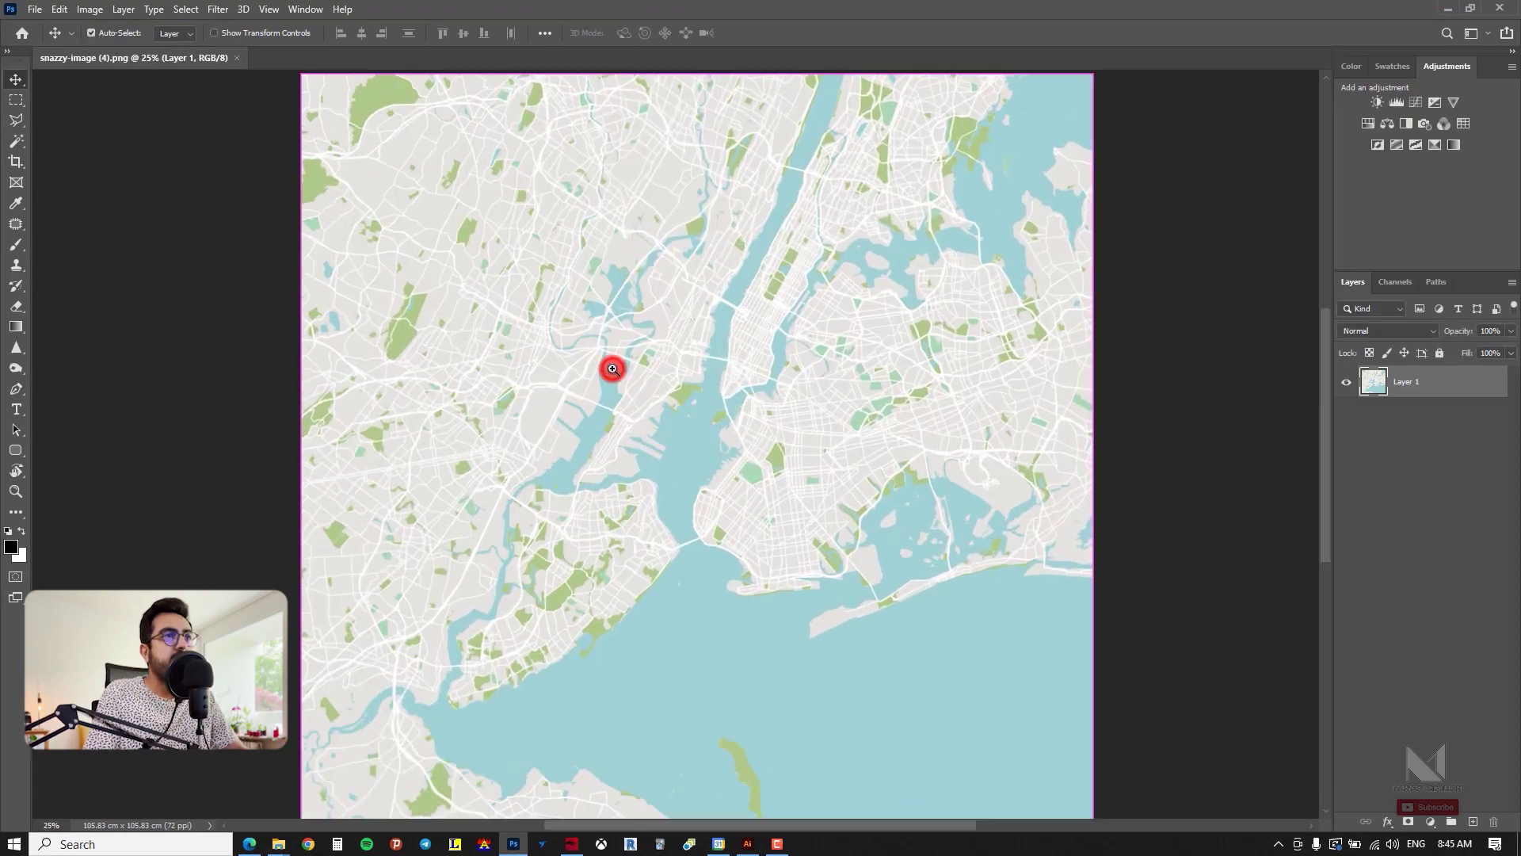
ctrl+click(611, 367)
ctrl+click(621, 367)
ctrl+click(727, 417)
alt+click(777, 357)
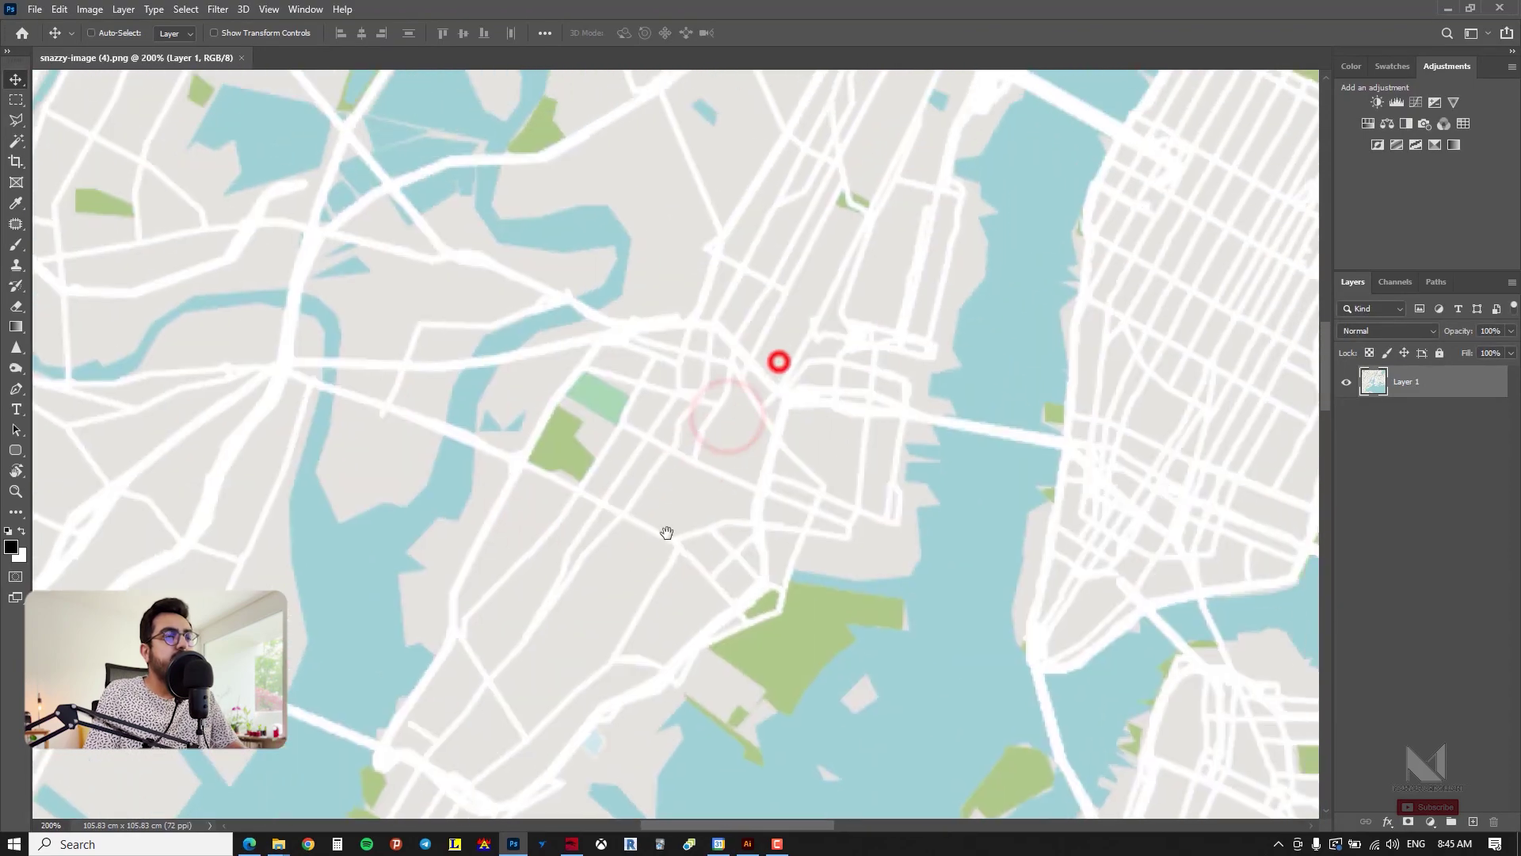
alt+click(801, 431)
alt+click(509, 327)
alt+click(682, 421)
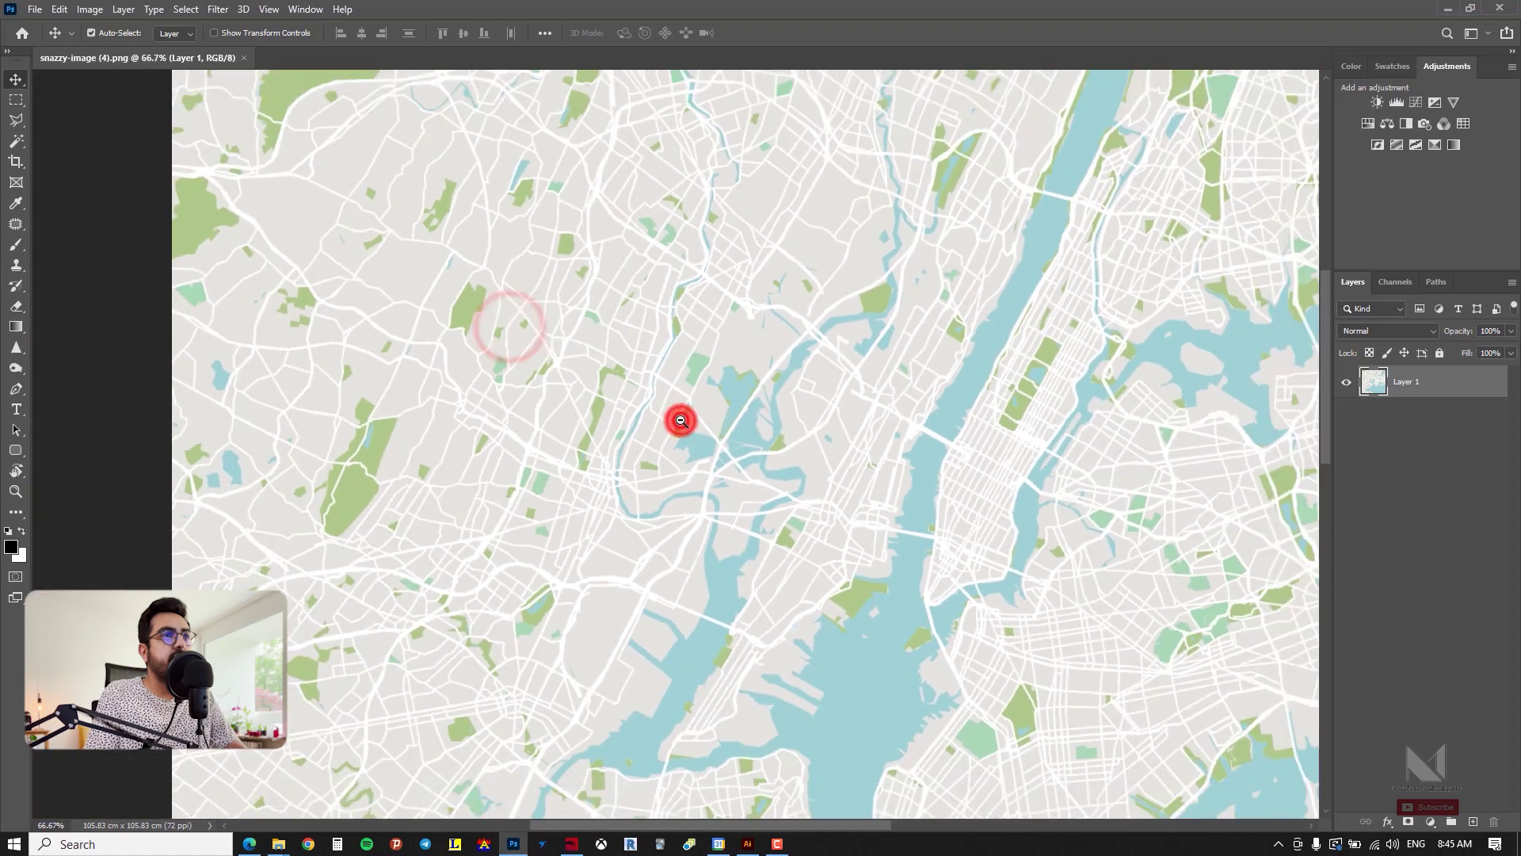
alt+click(681, 421)
alt+click(681, 422)
Step: Check in Image Size that the map is 3000 × 3000 px, then cancel
click(89, 10)
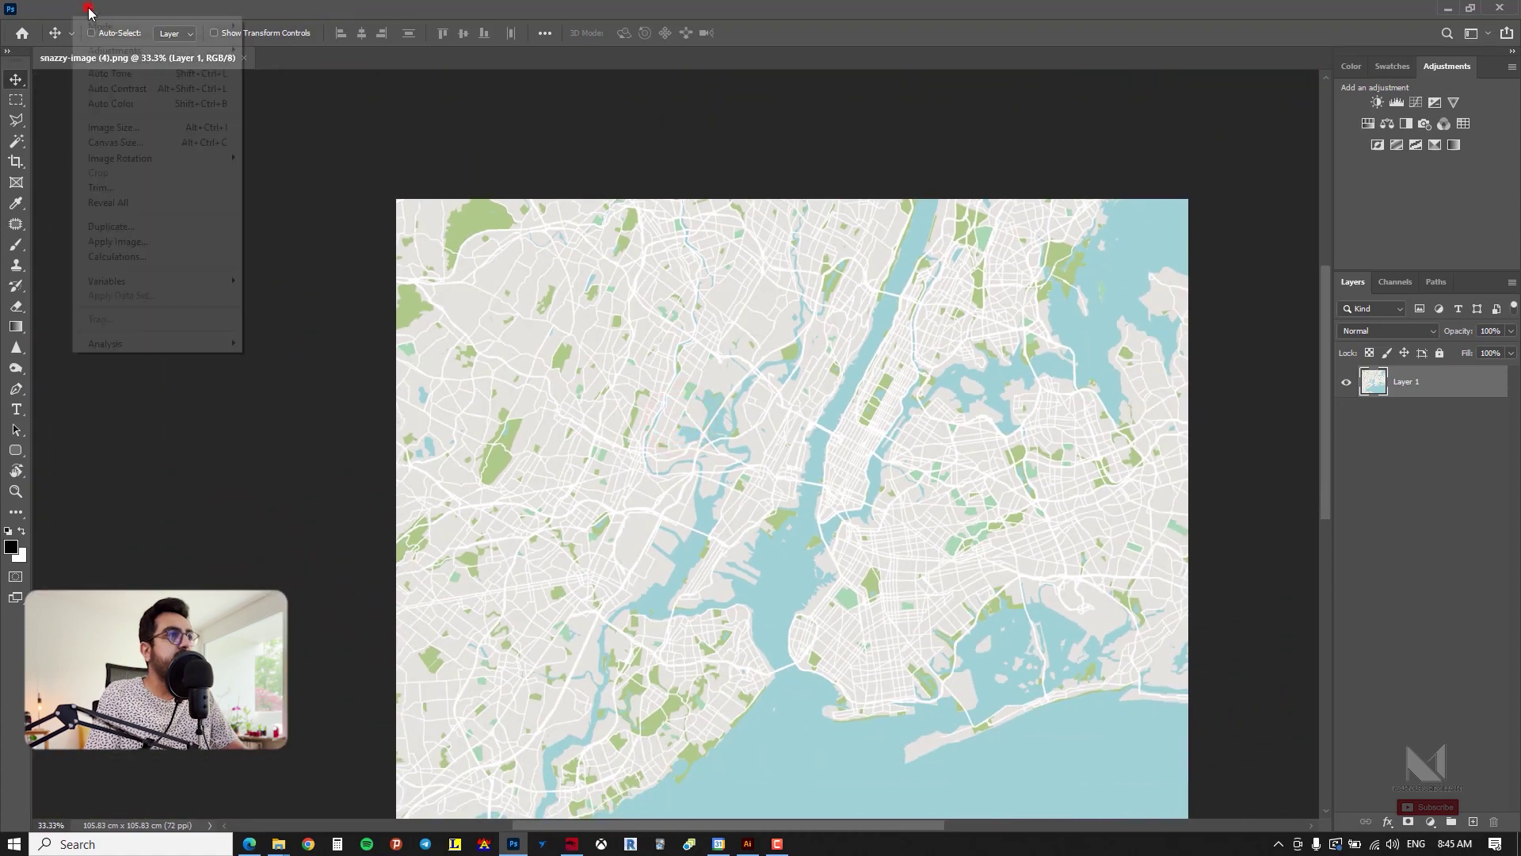
click(129, 127)
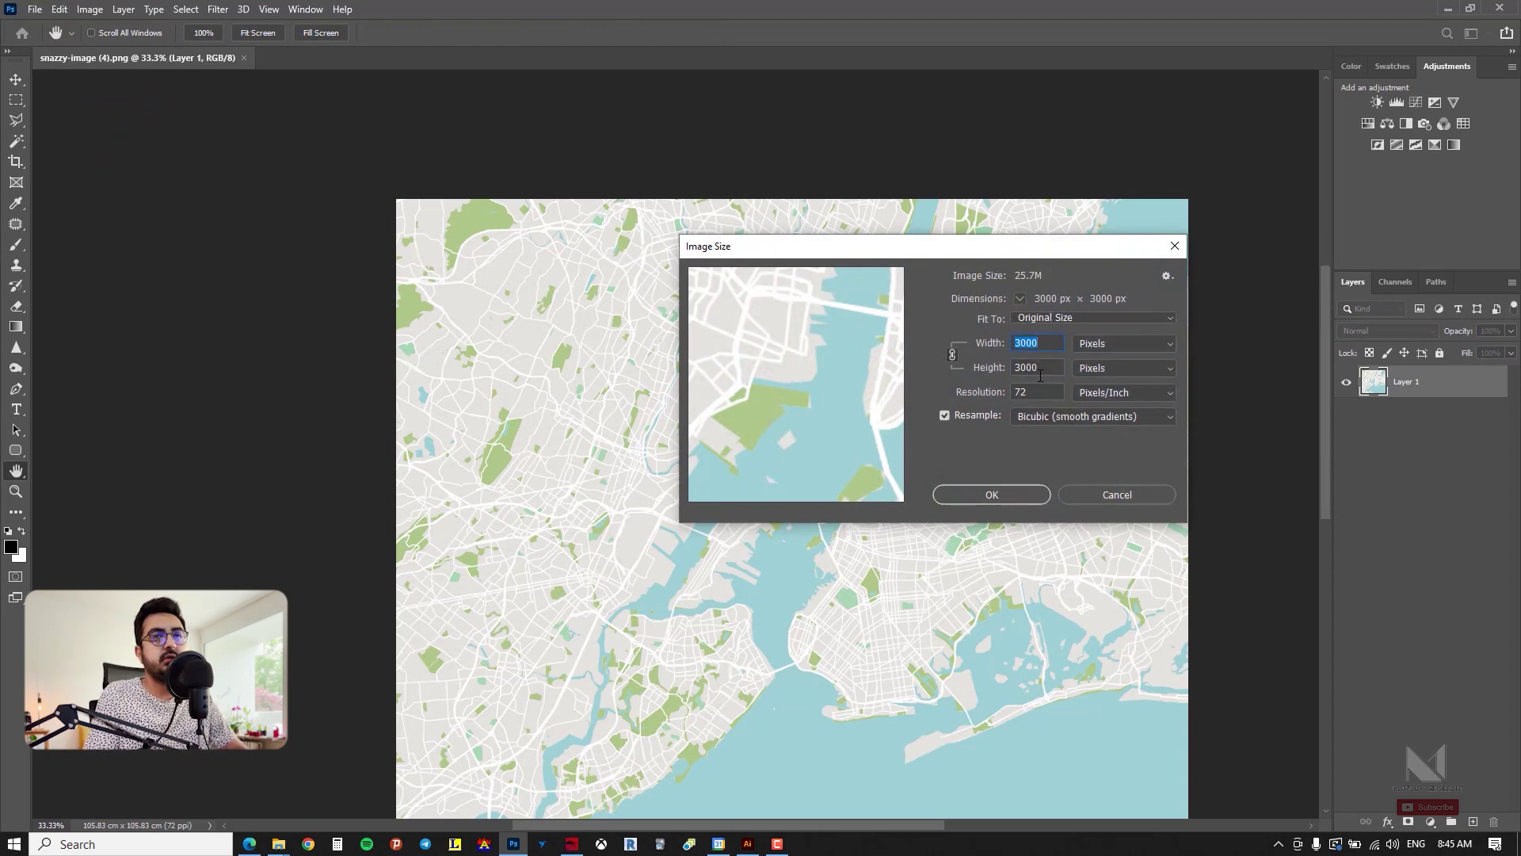
click(1117, 496)
Step: Zoom in on the harbour area and back out to the whole map
key(v)
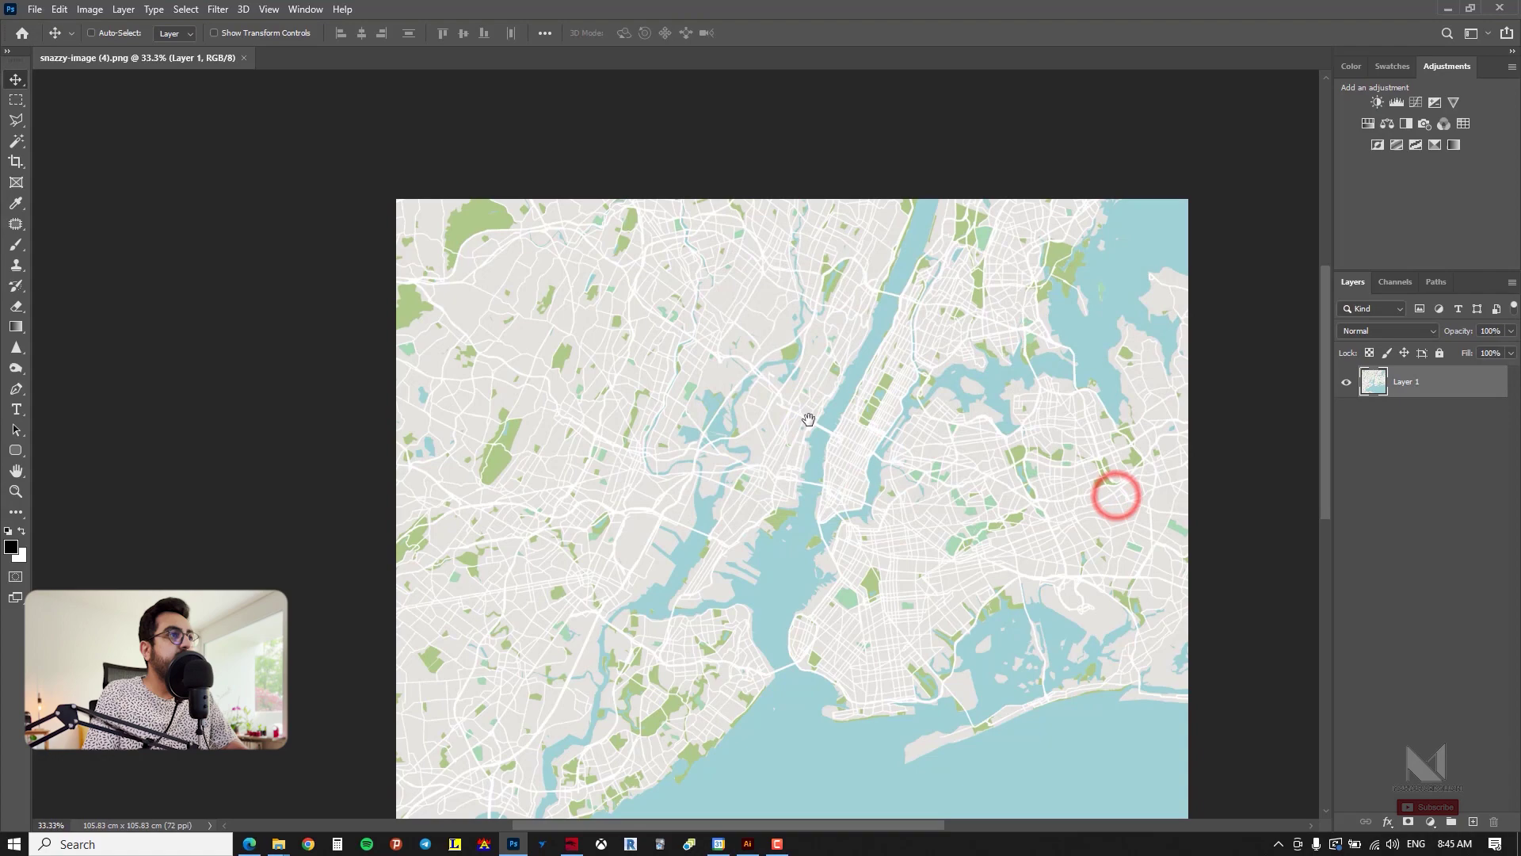
click(809, 418)
click(734, 332)
click(696, 336)
click(656, 384)
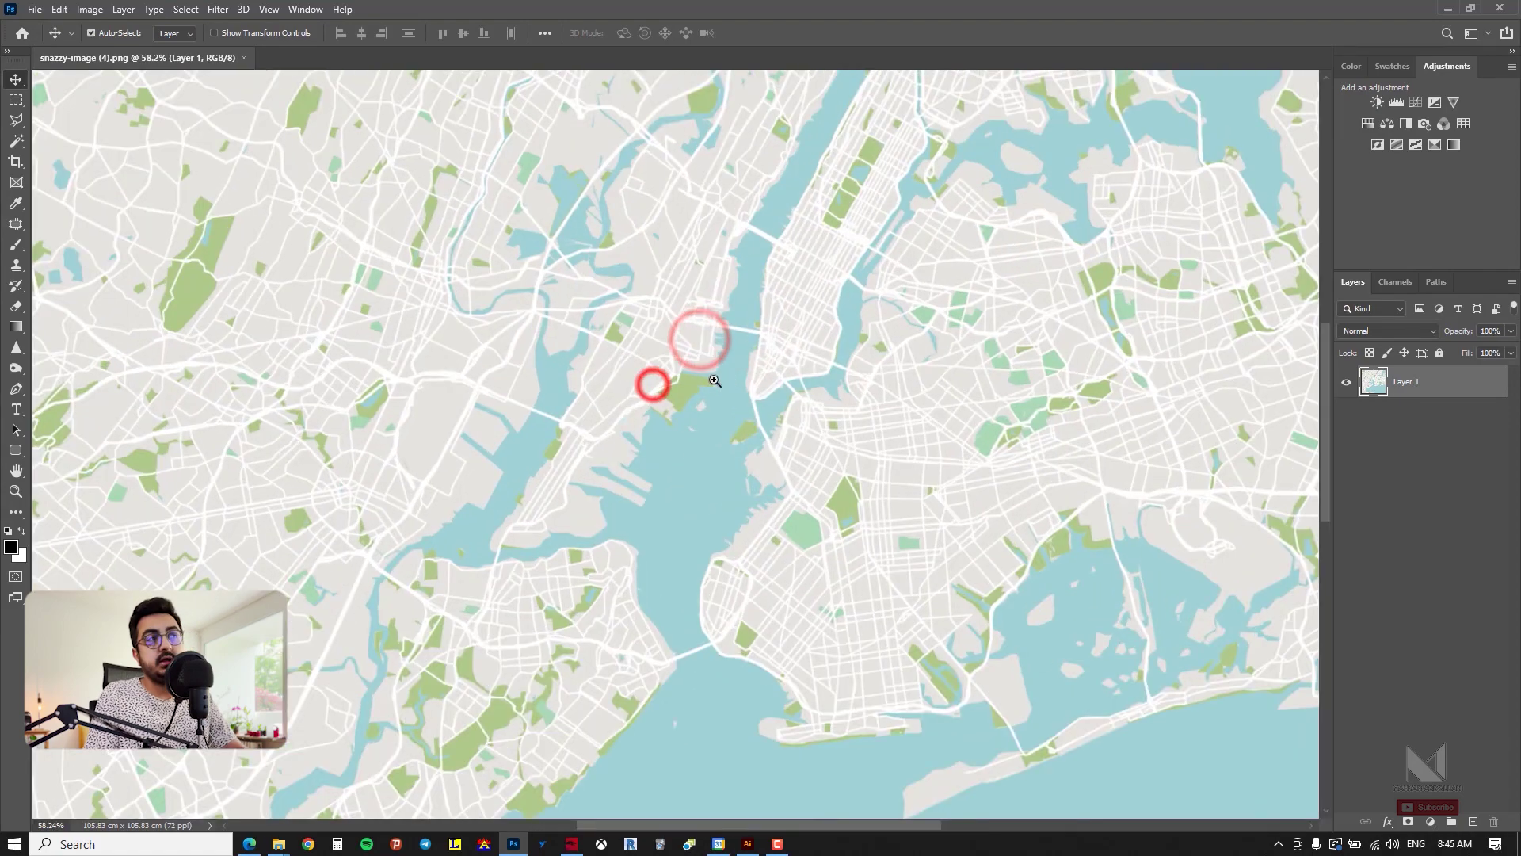
click(713, 380)
alt+click(713, 380)
alt+click(712, 377)
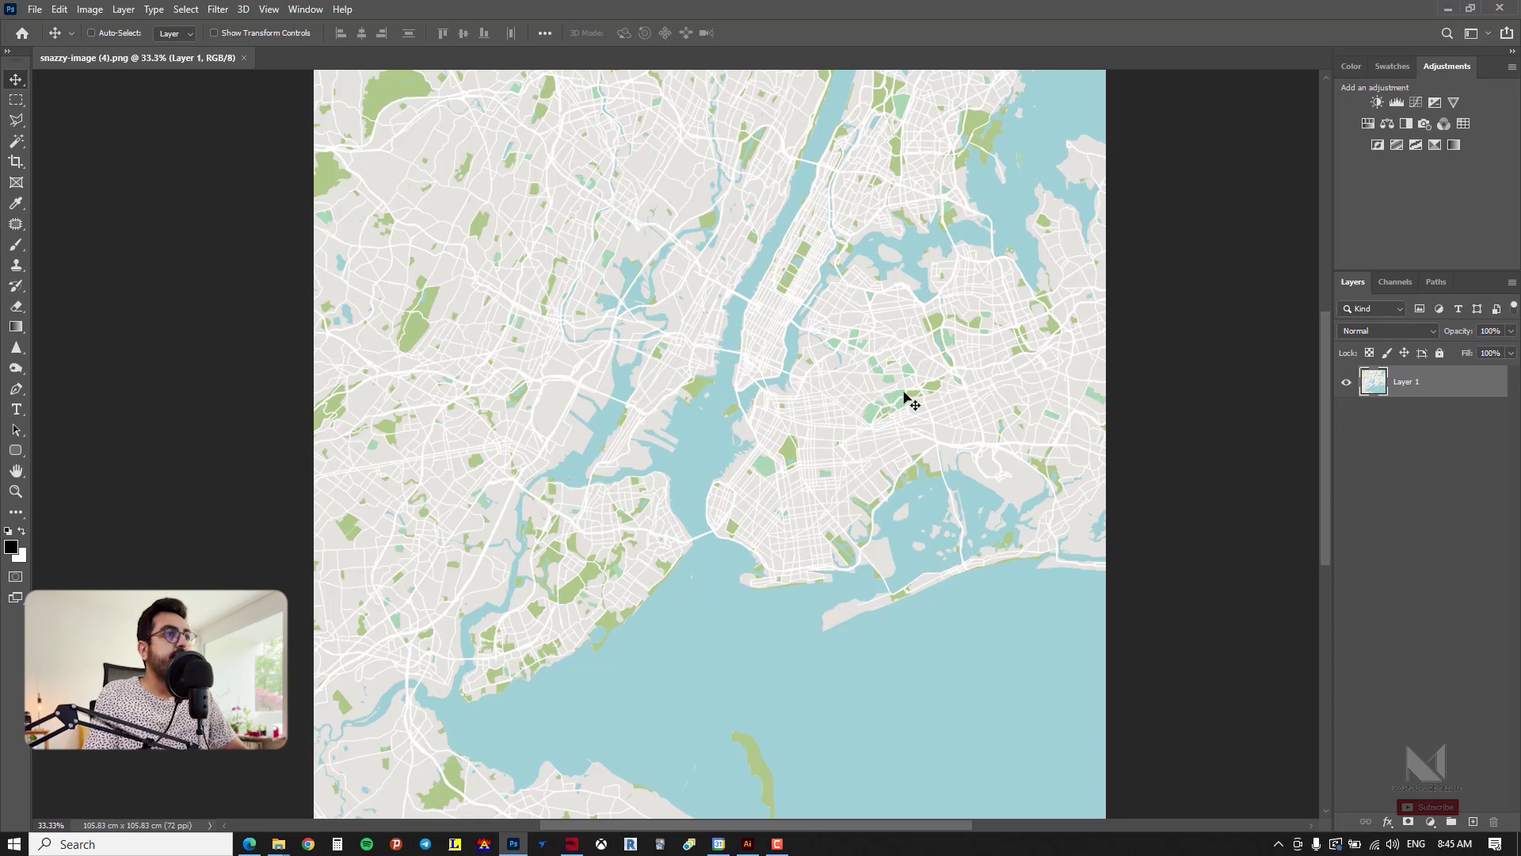
Step: Place the downloaded New York map image into the Illustrator document
click(749, 845)
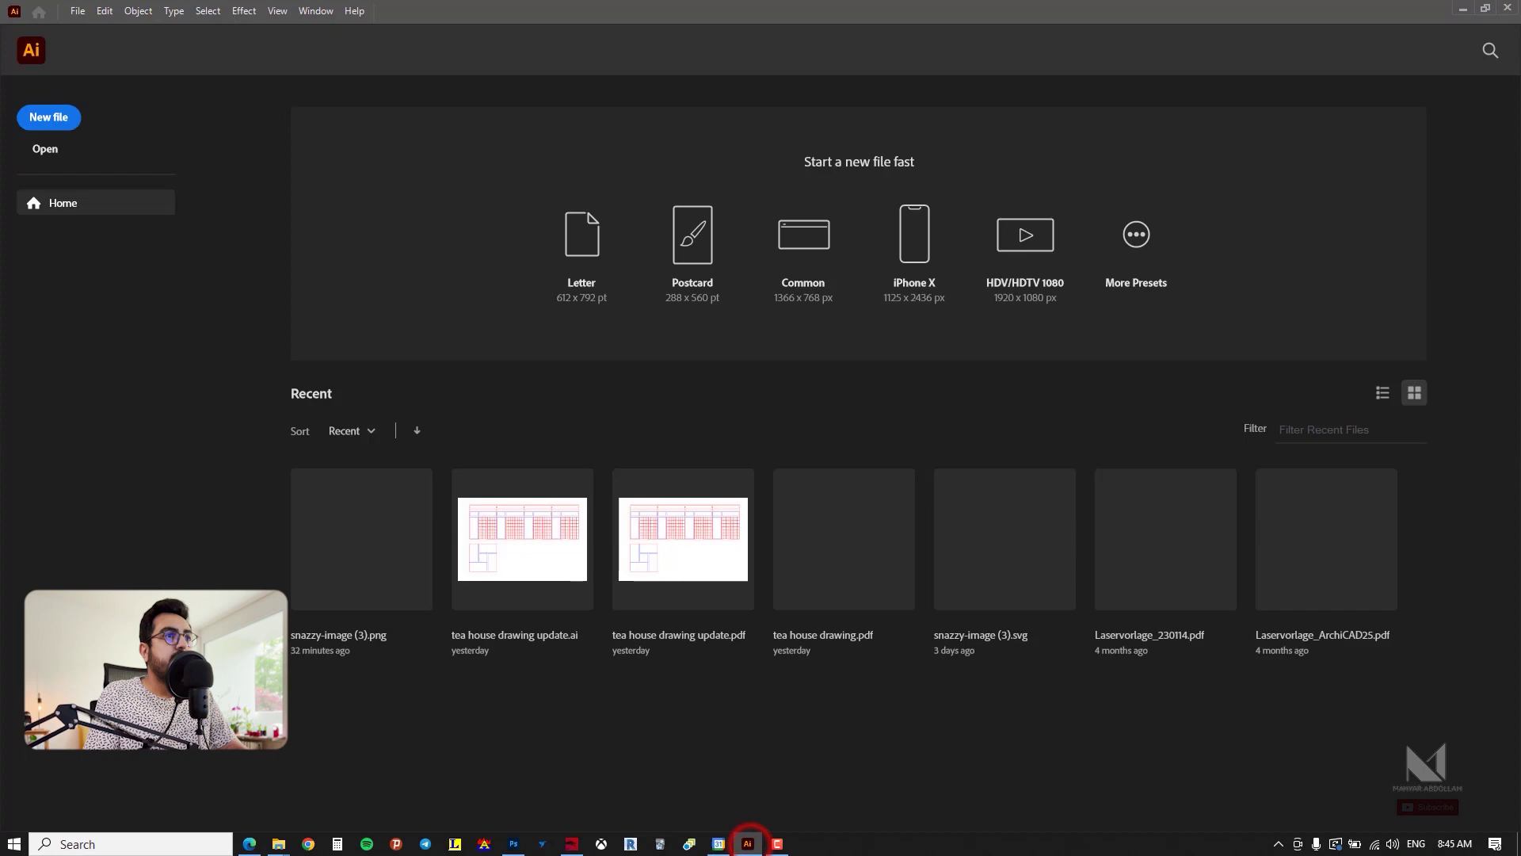
drag(749, 844, 236, 387)
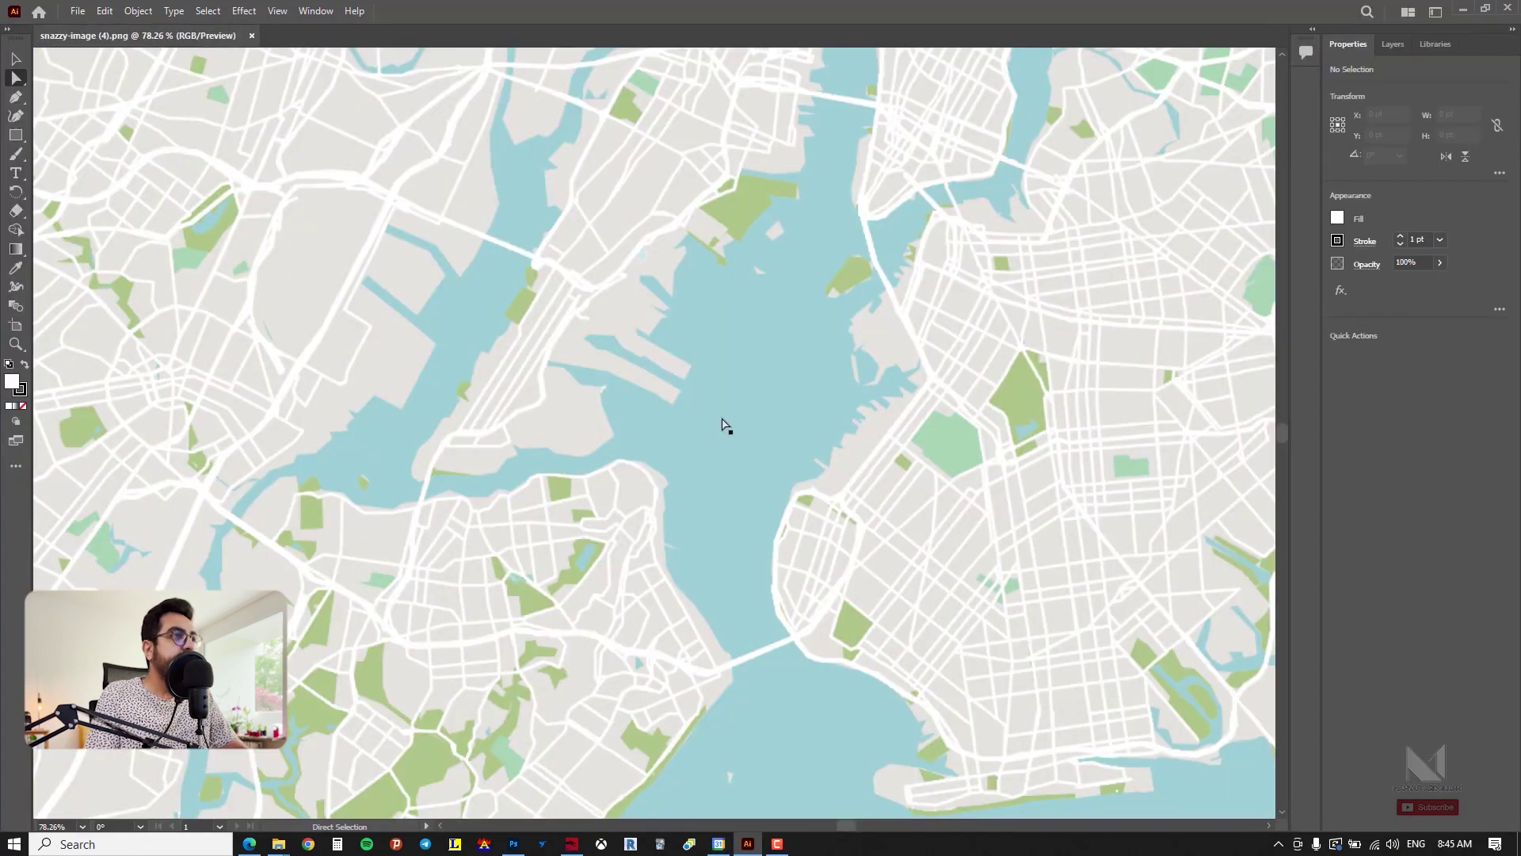
scroll(707, 425, down, 5)
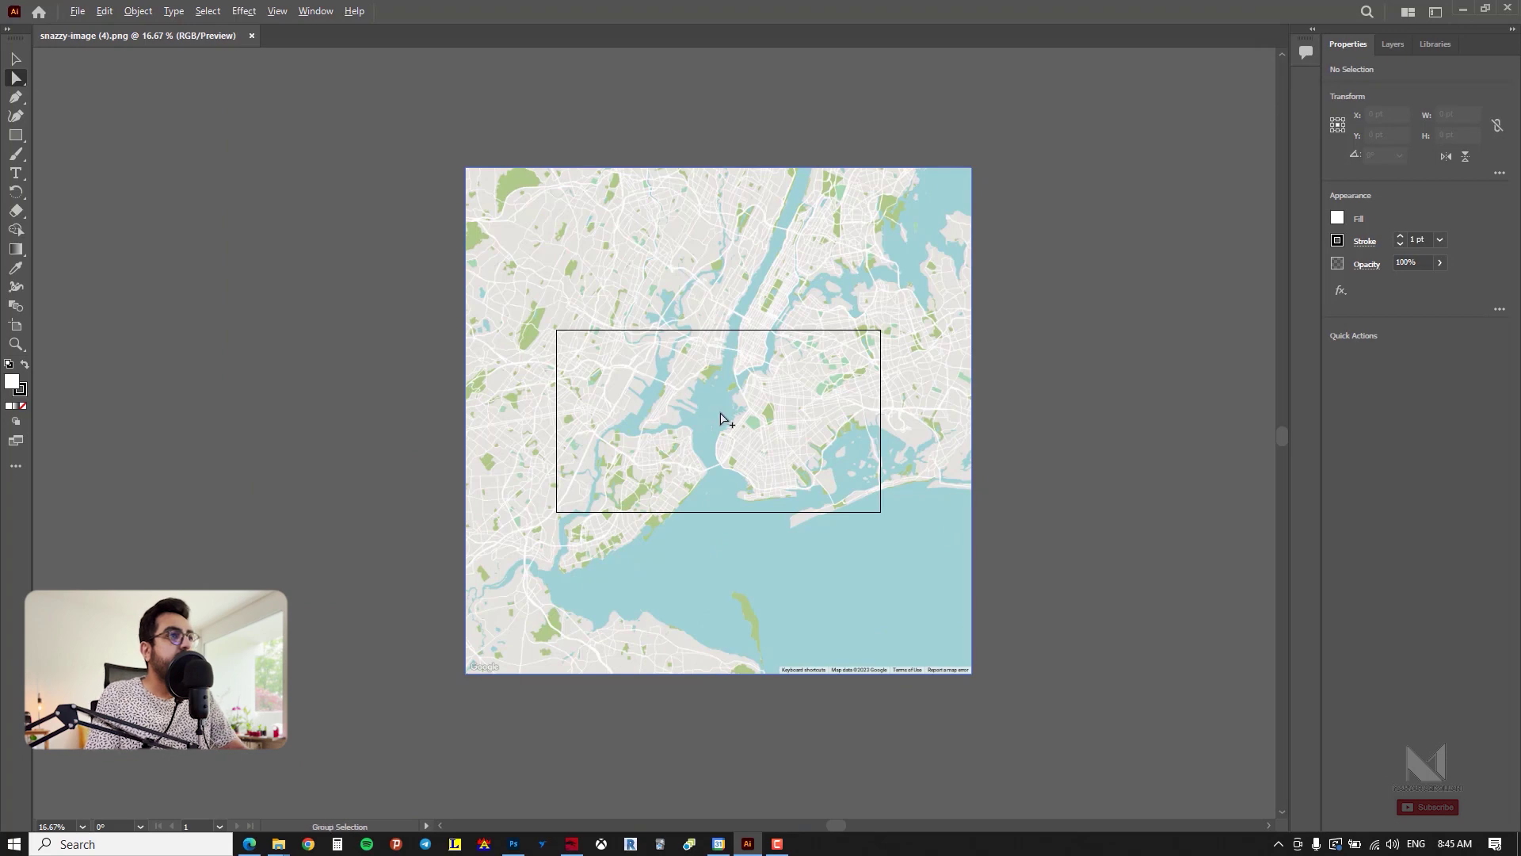
scroll(722, 417, up, 1)
click(787, 350)
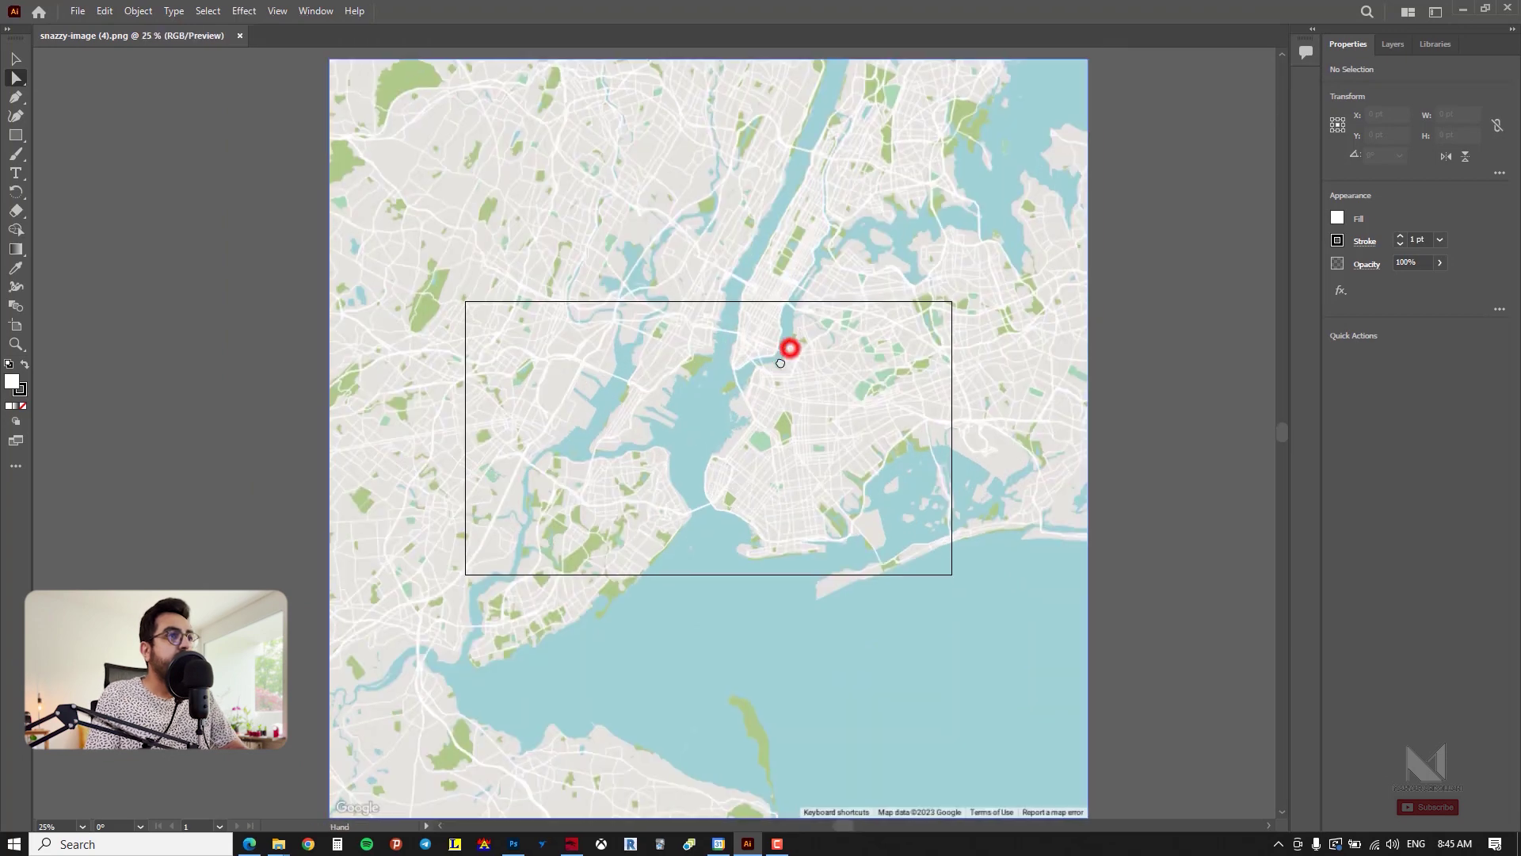
Step: Image Trace the placed map with the 16 Colors preset
click(887, 274)
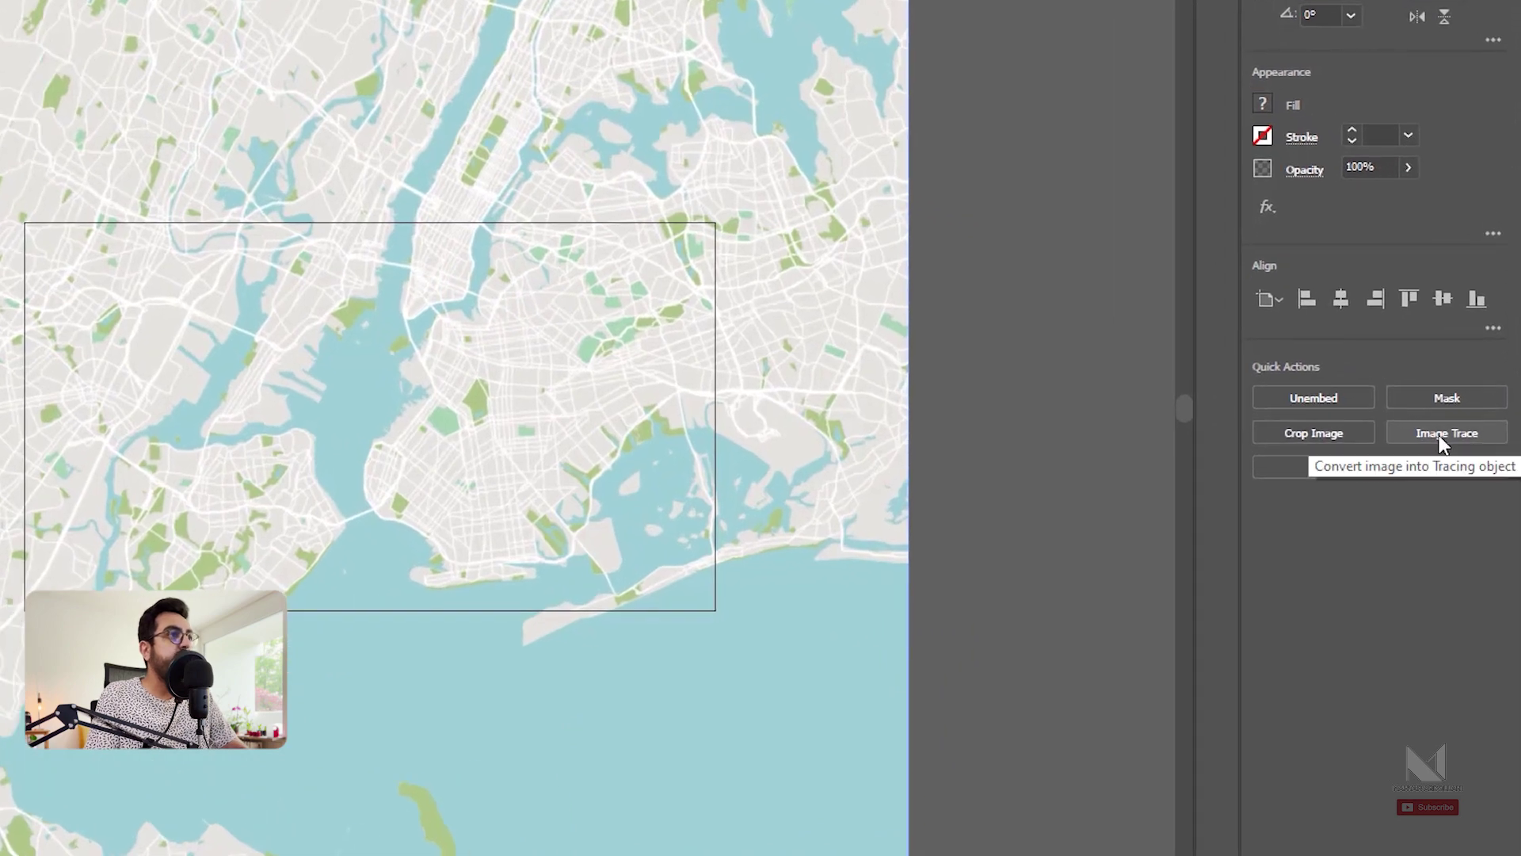
click(1459, 435)
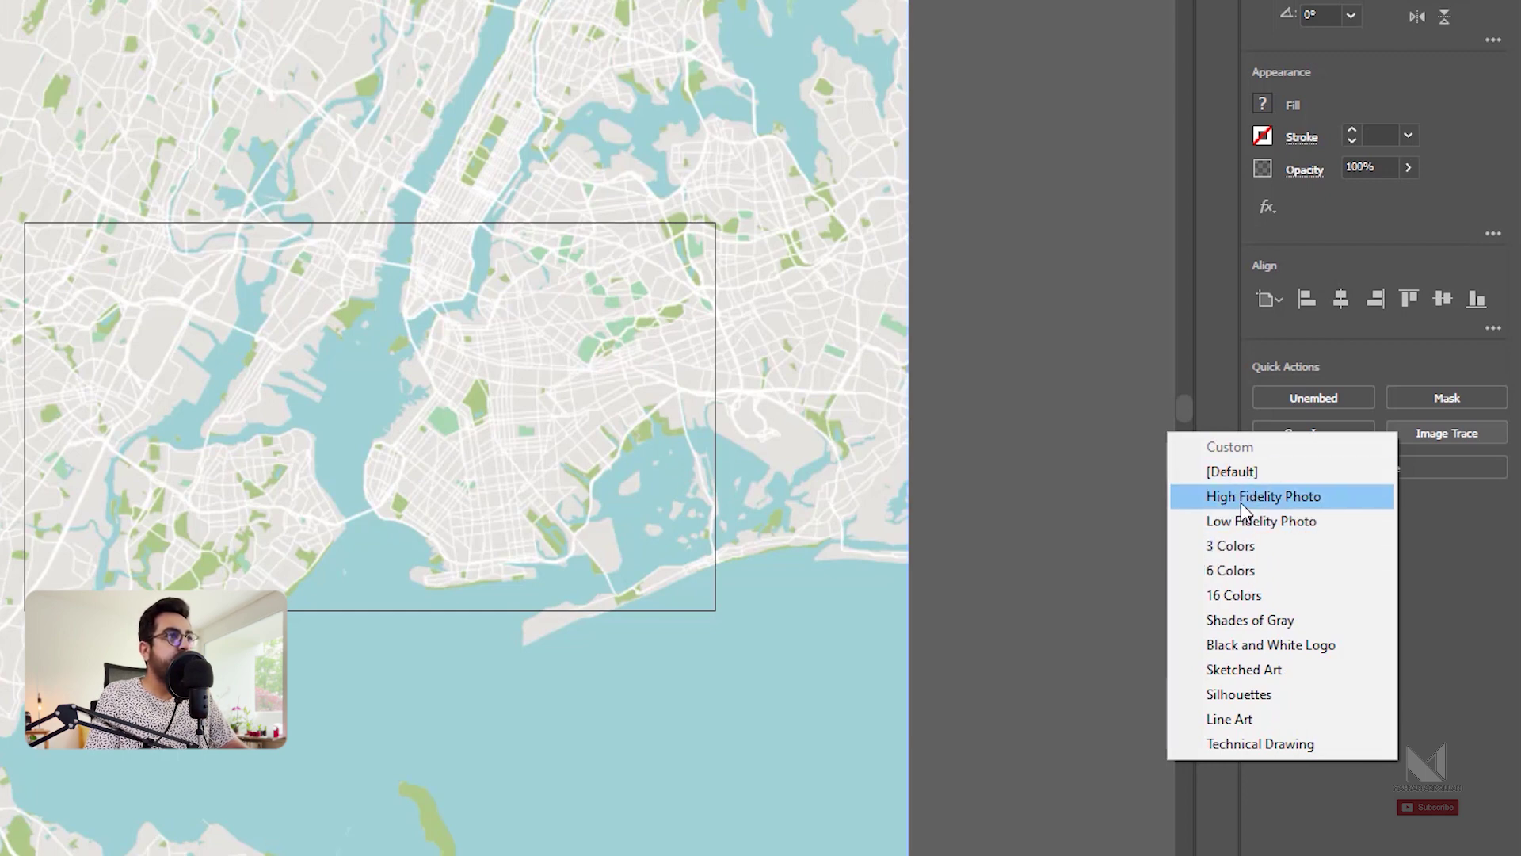
click(1244, 600)
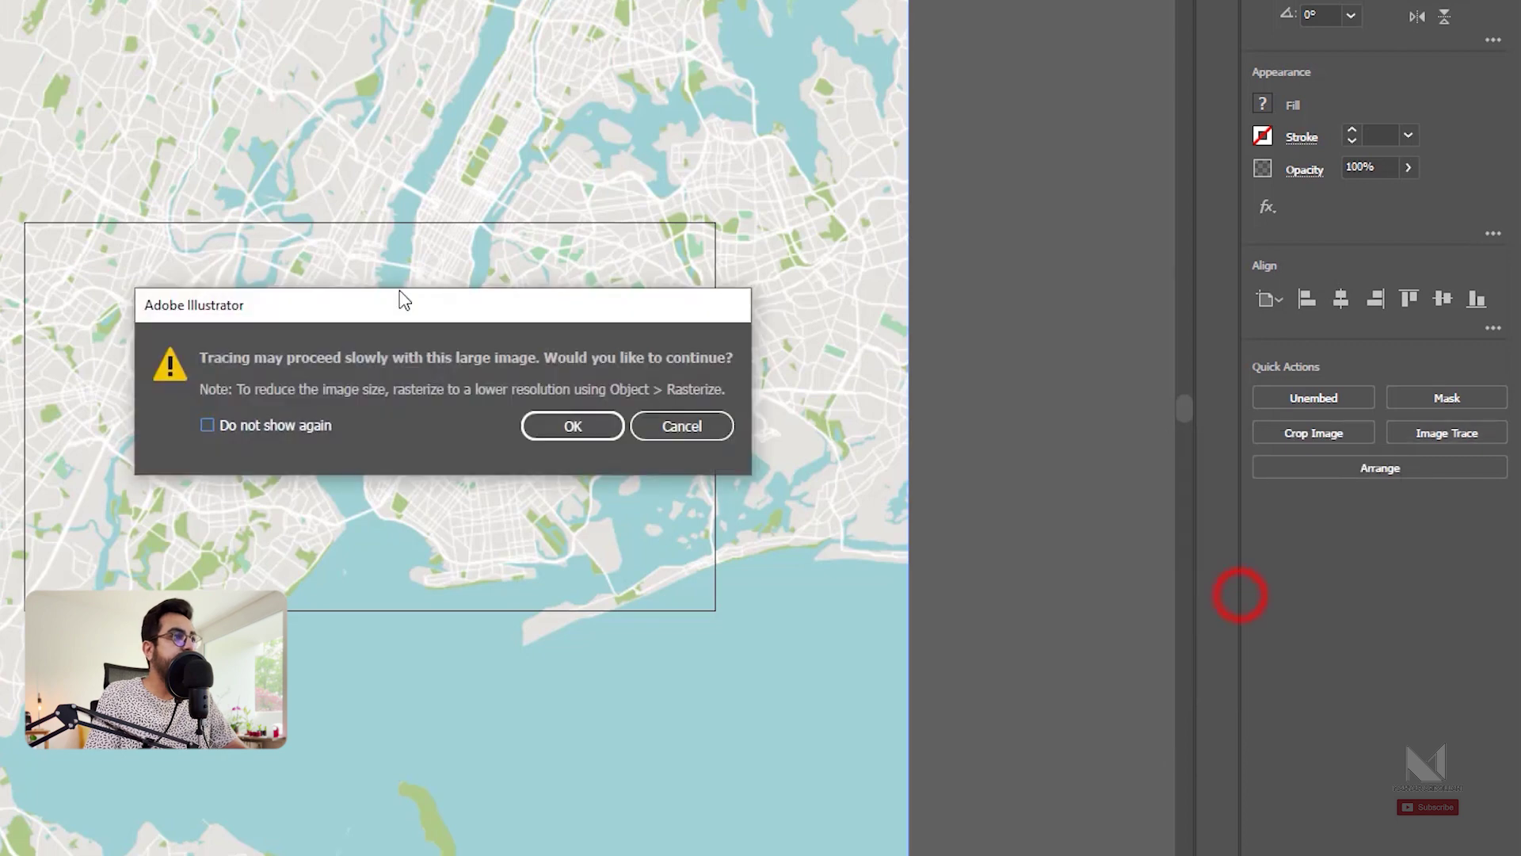
click(576, 428)
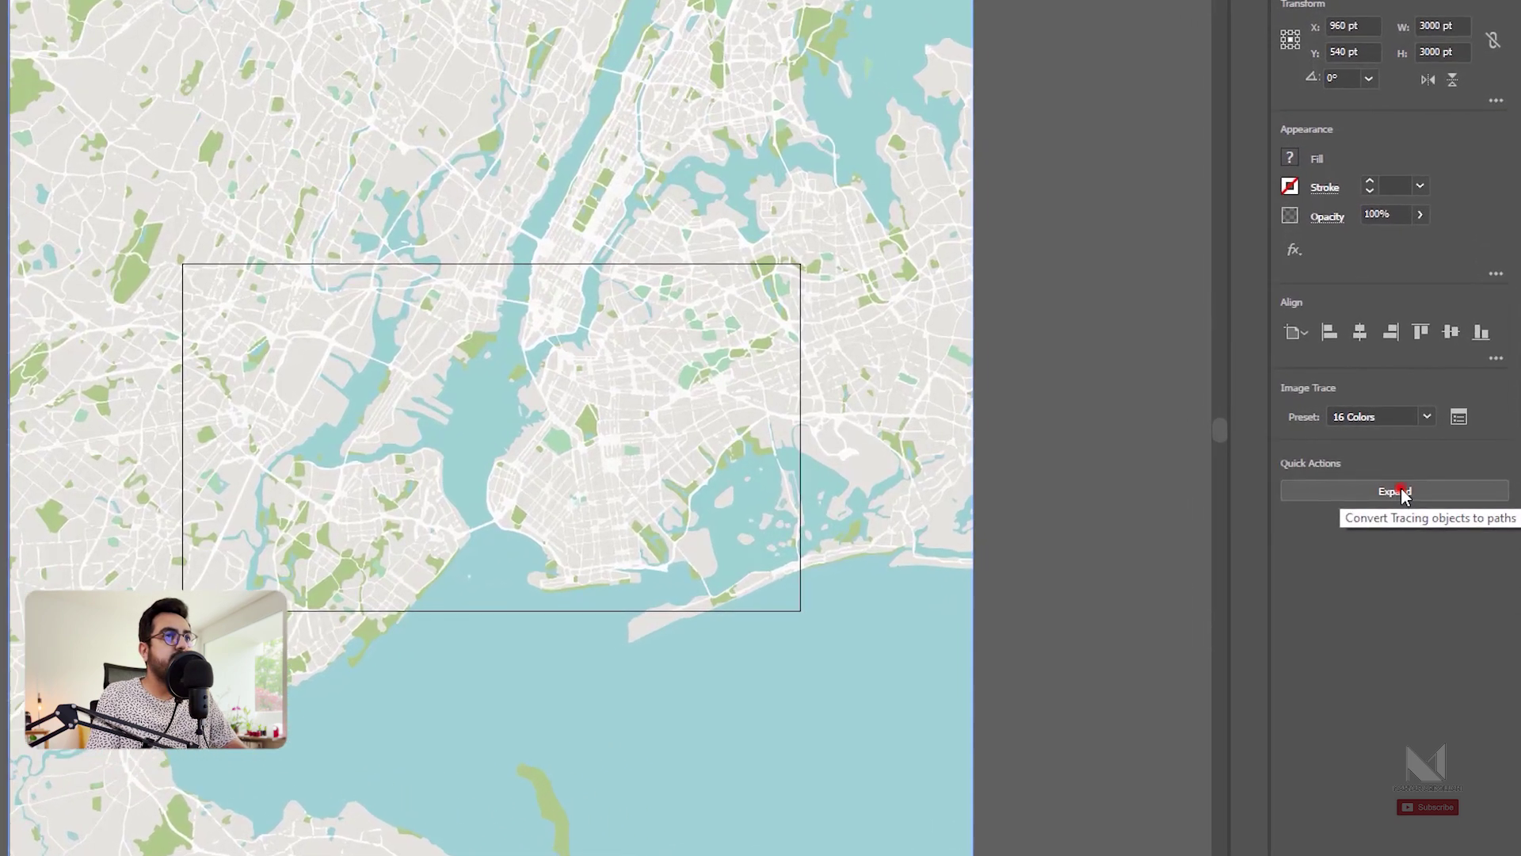
Step: Expand the traced map into paths, ungroup the shapes, and deselect
click(1425, 482)
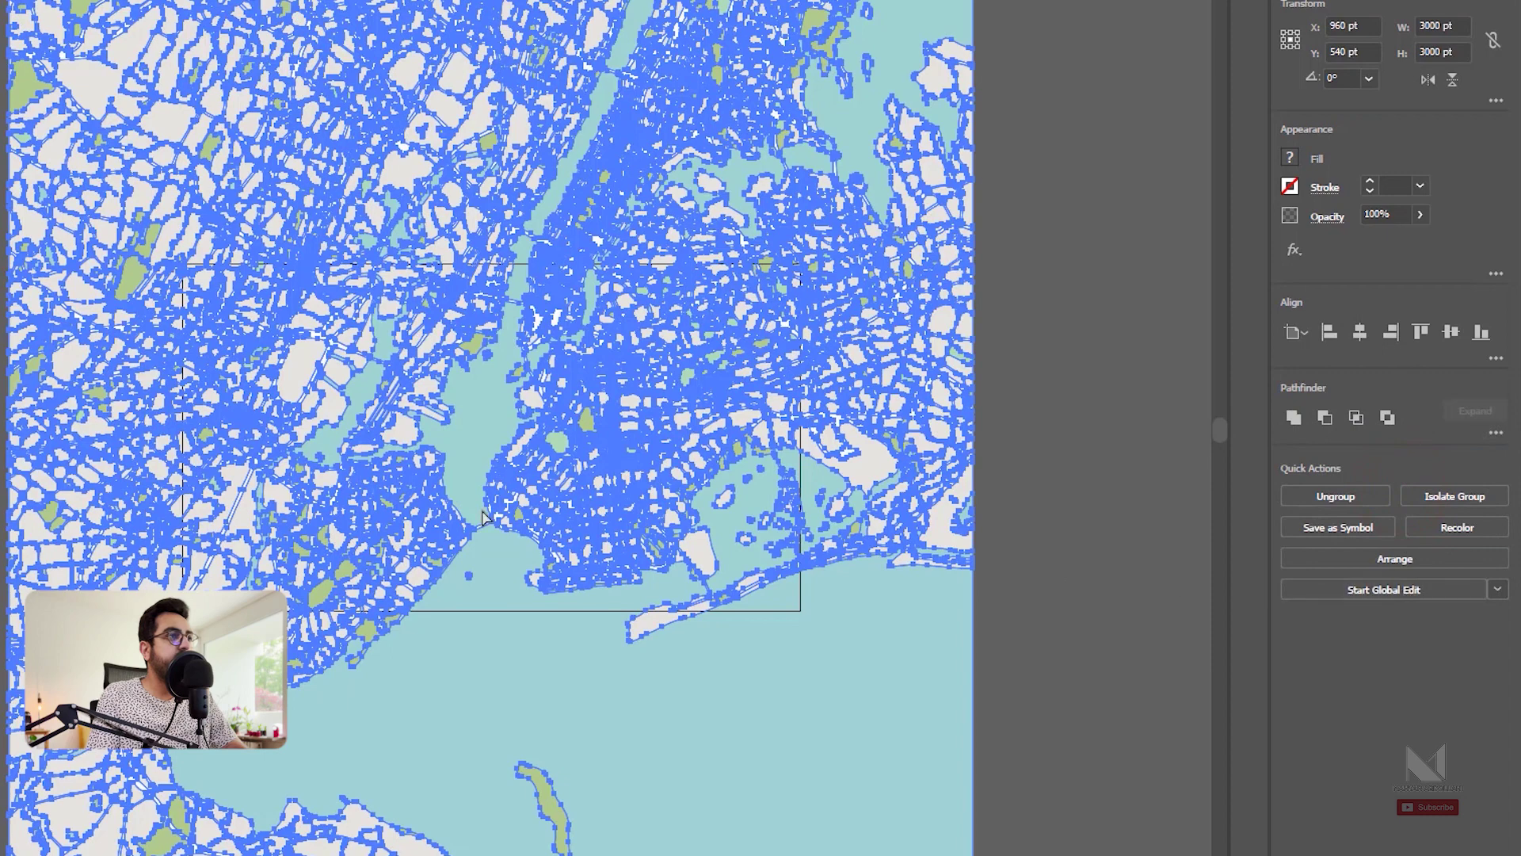
click(1311, 494)
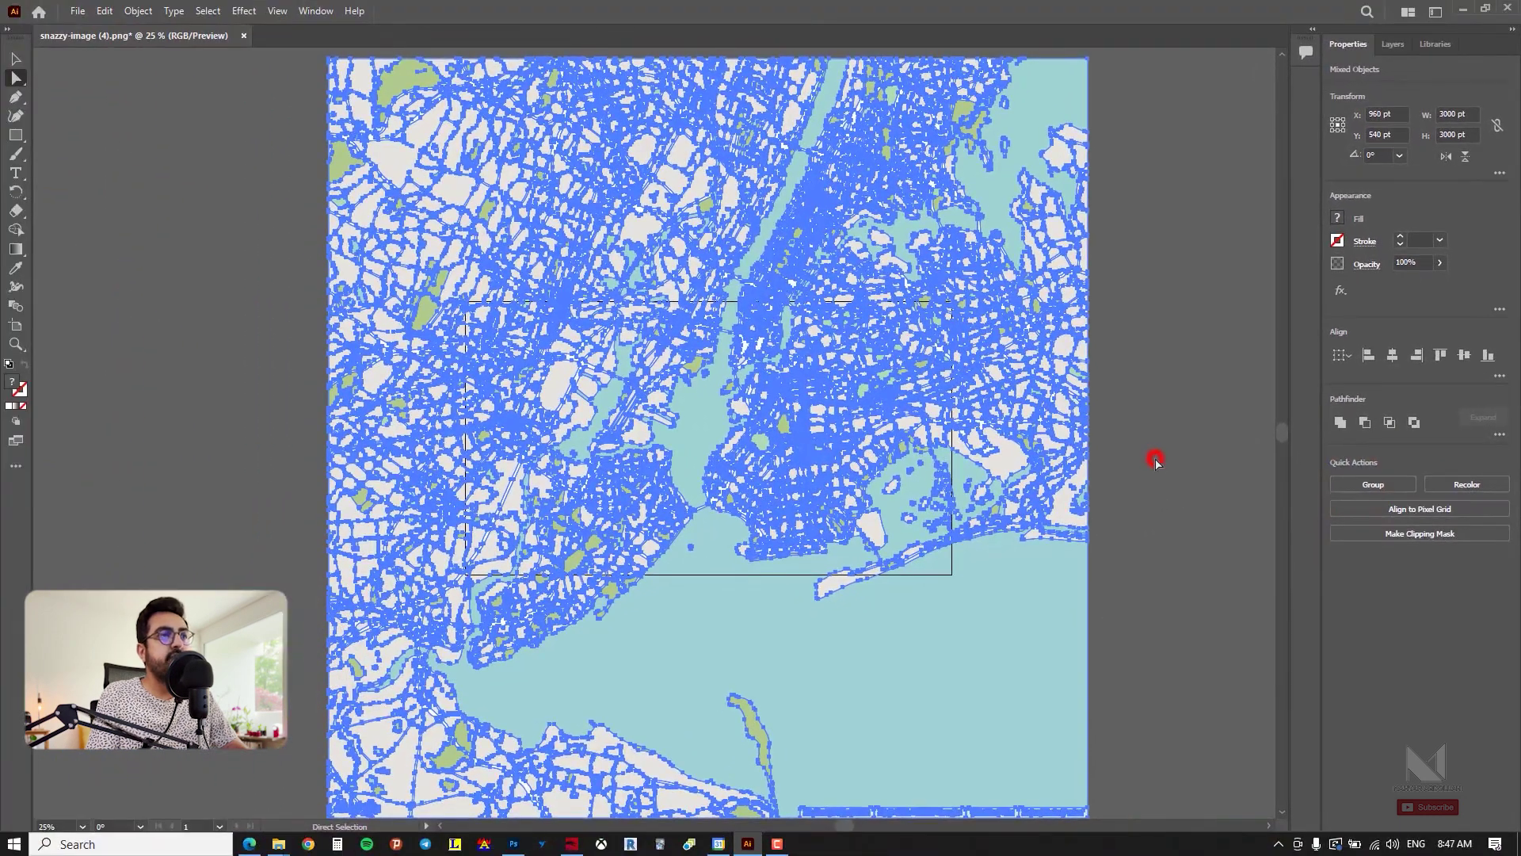
click(1155, 461)
scroll(697, 455, up, 6)
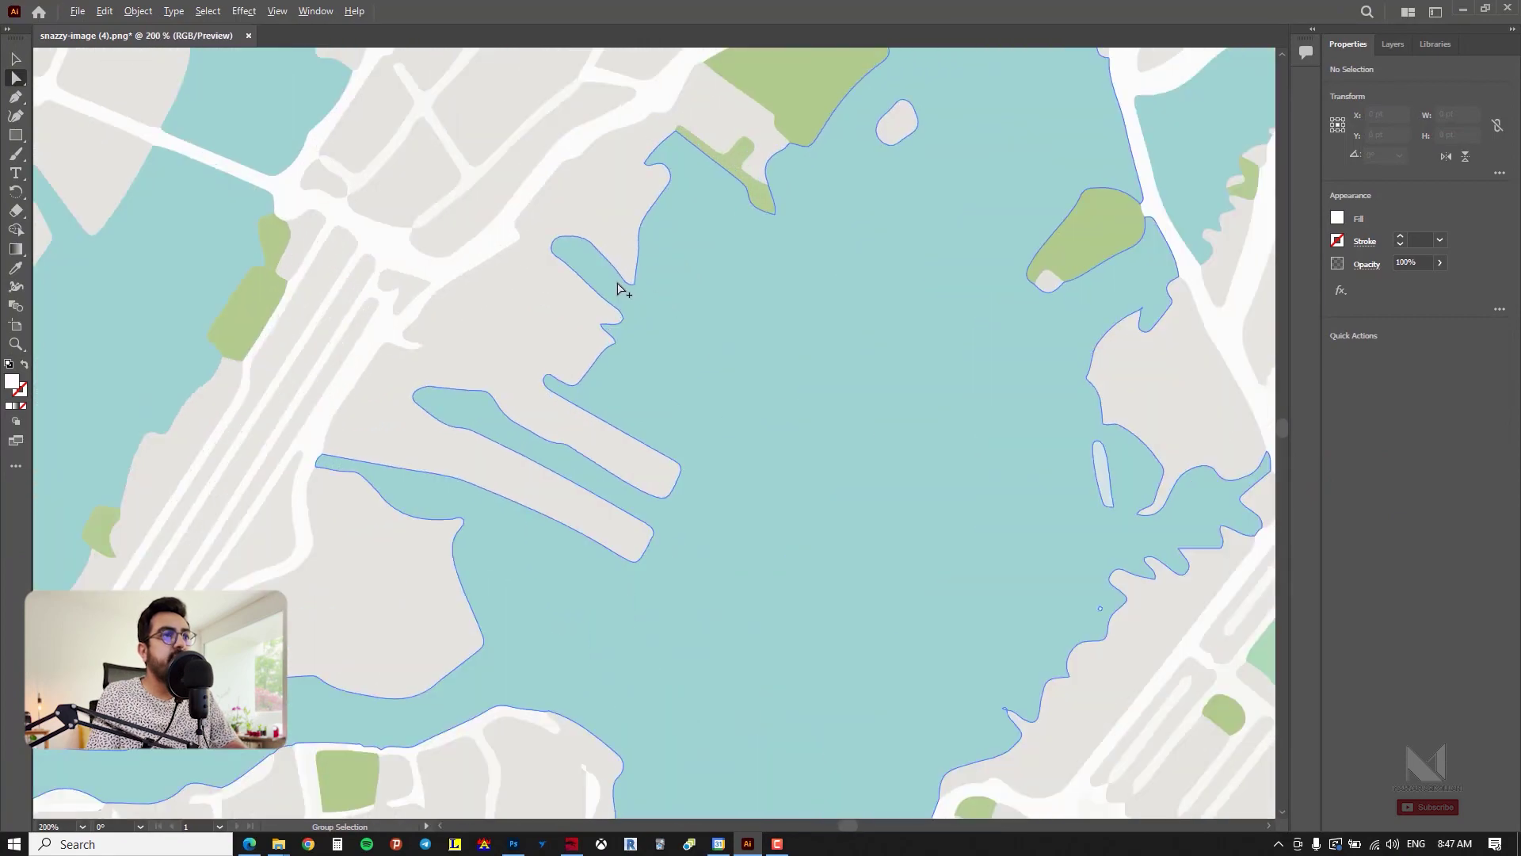
scroll(617, 284, down, 5)
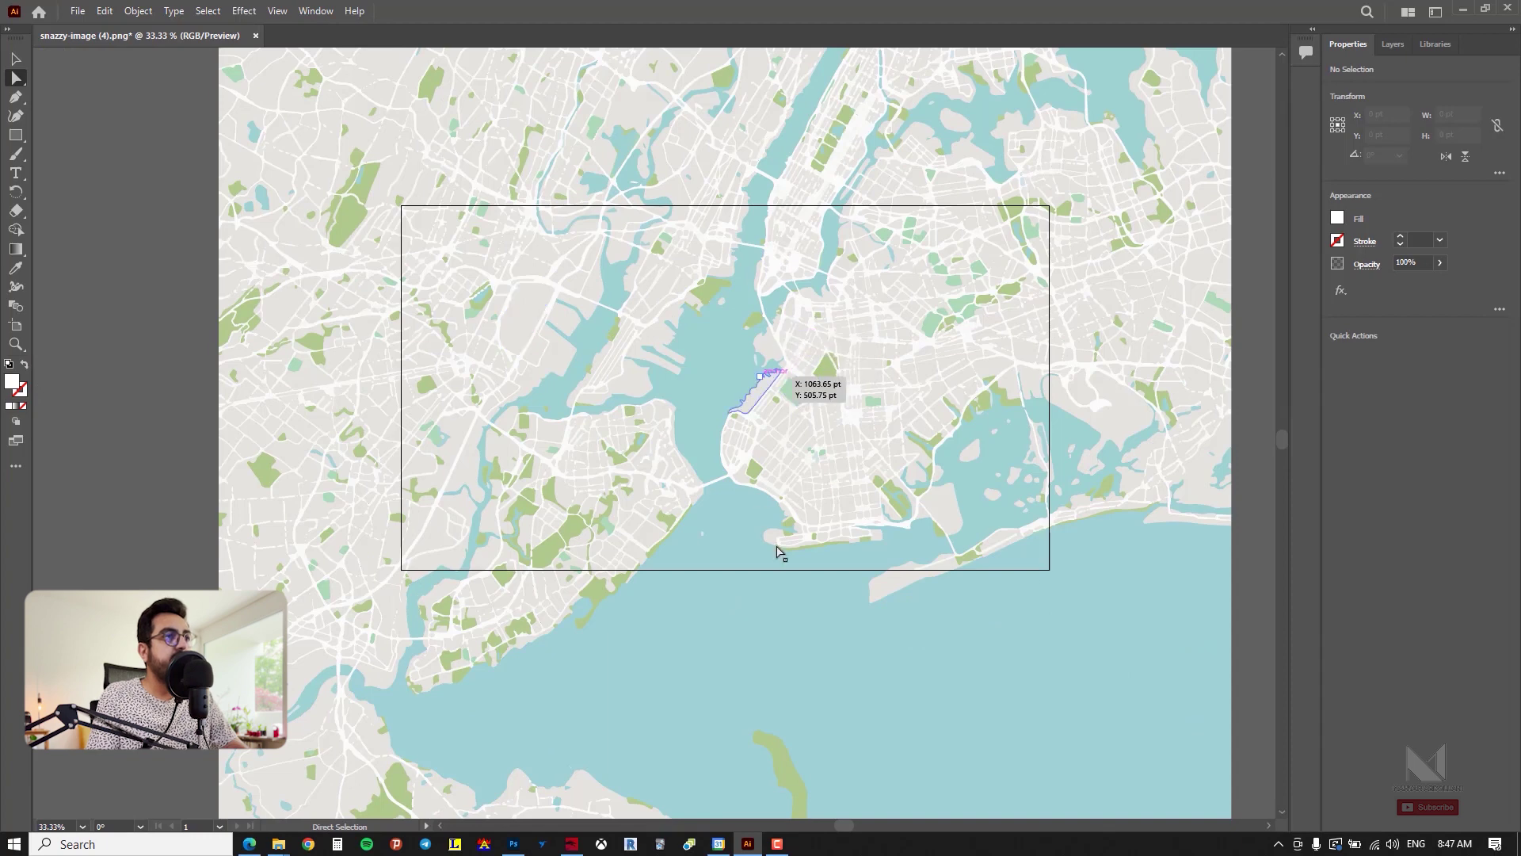
click(719, 359)
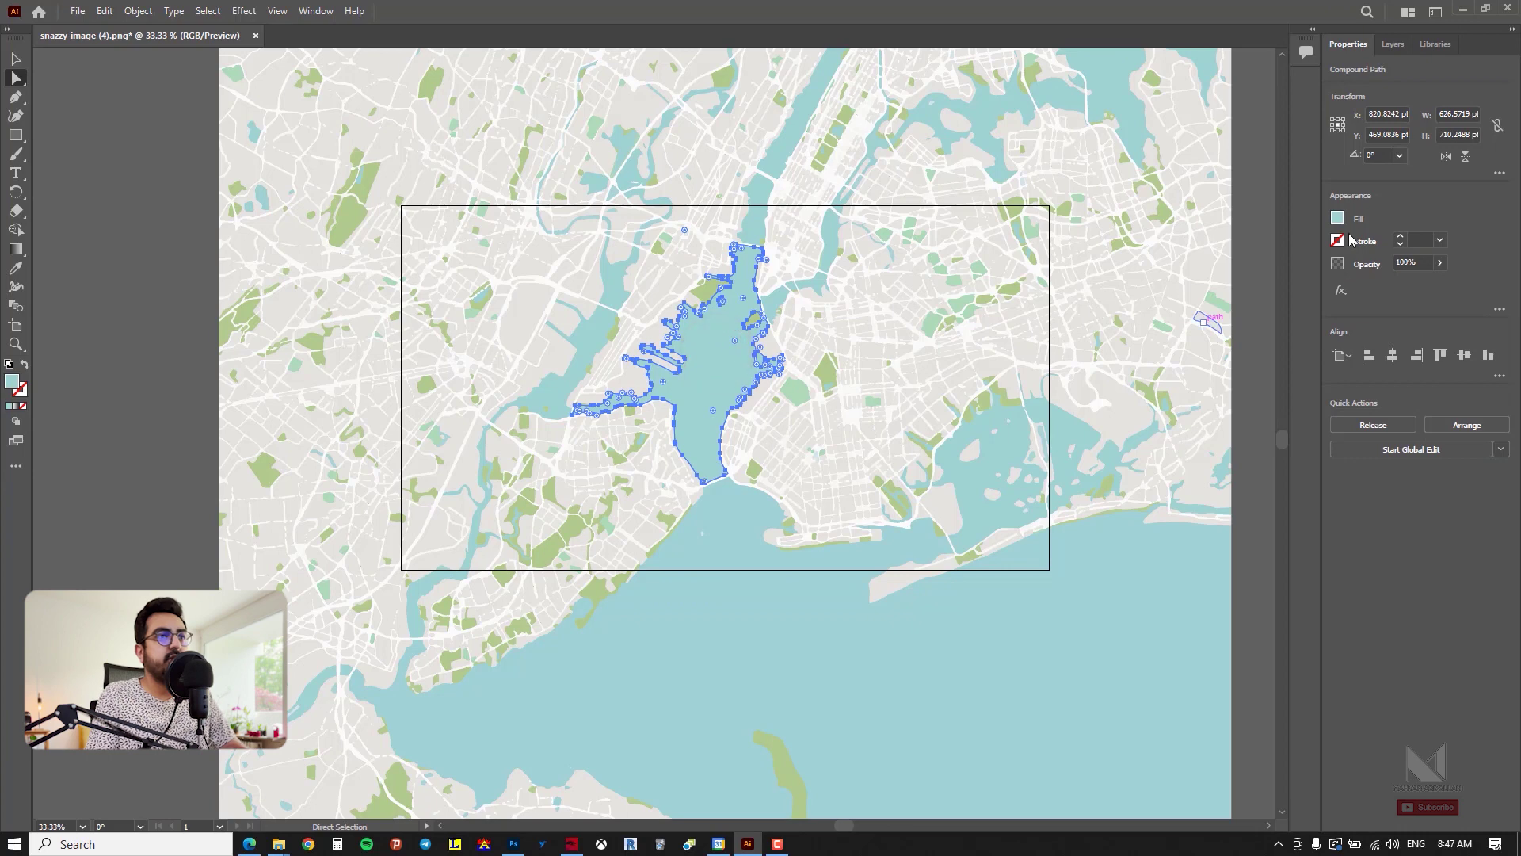
click(1337, 218)
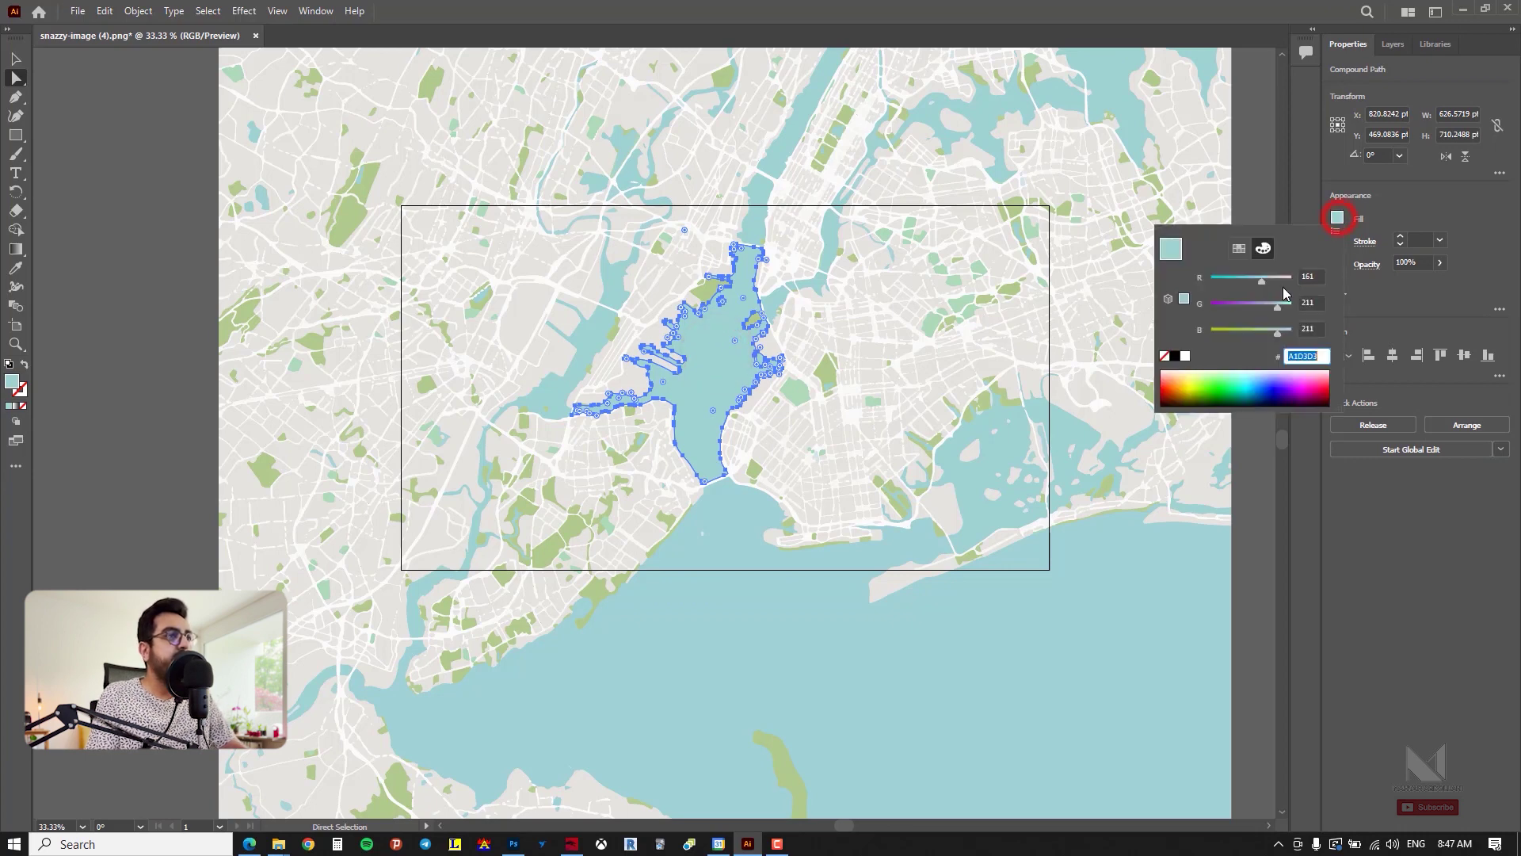
drag(1262, 284, 1215, 306)
click(1121, 643)
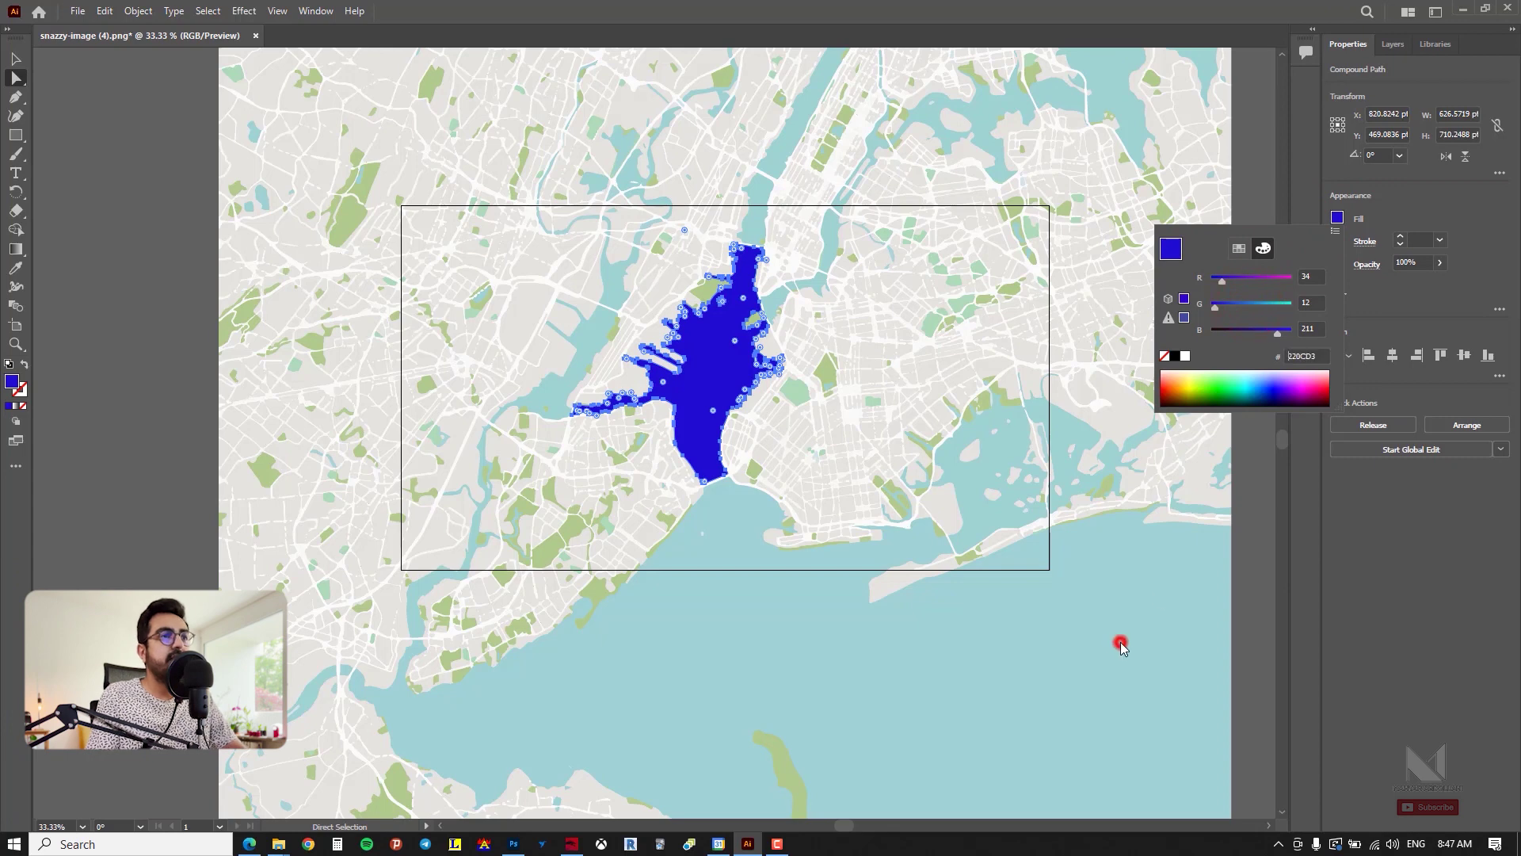
click(1018, 624)
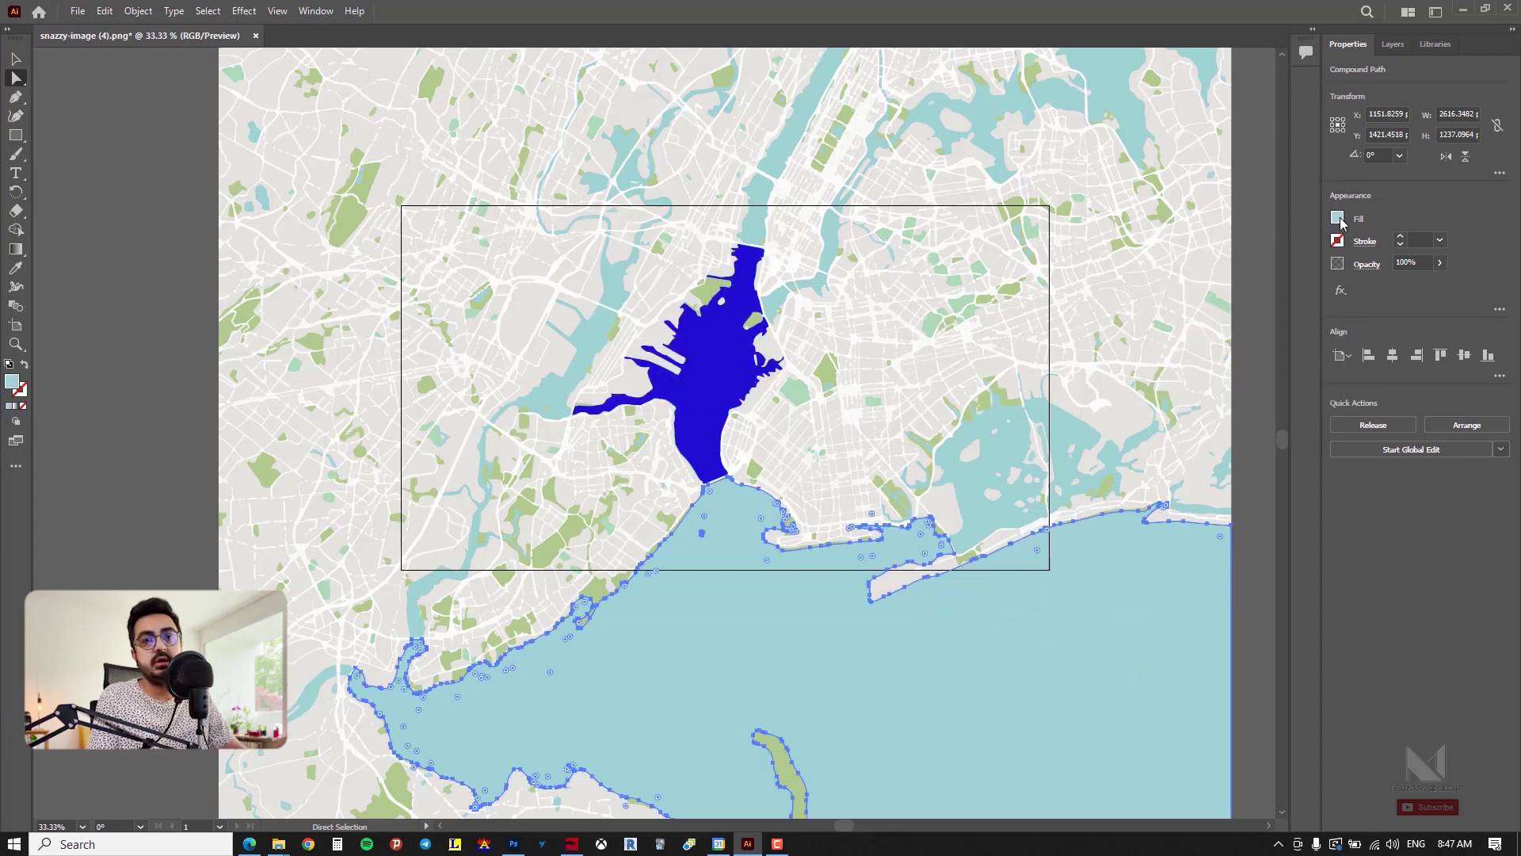
click(1338, 219)
drag(1263, 306, 1230, 302)
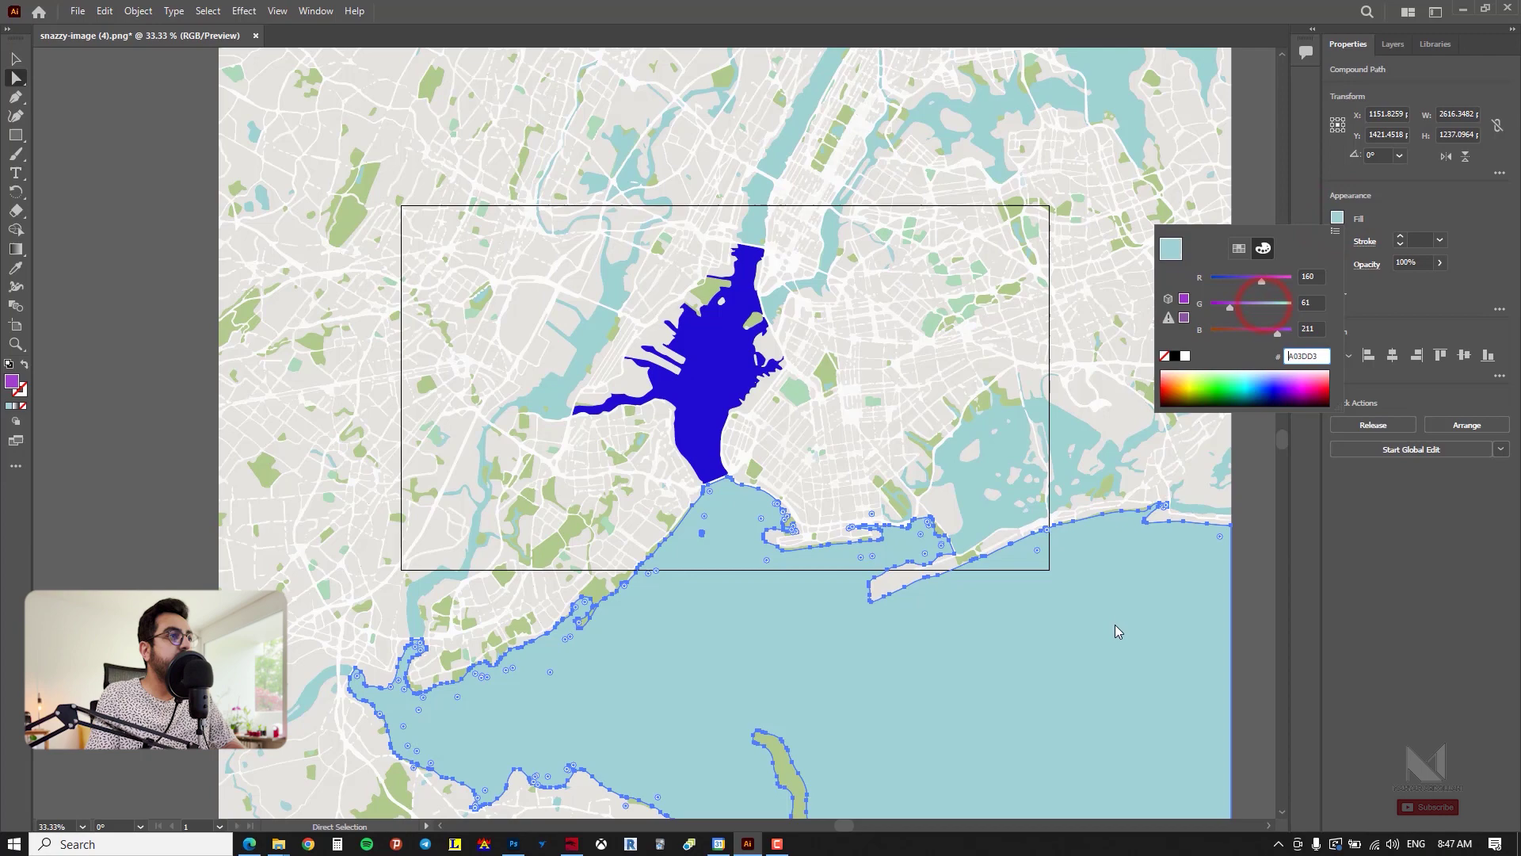
click(1101, 424)
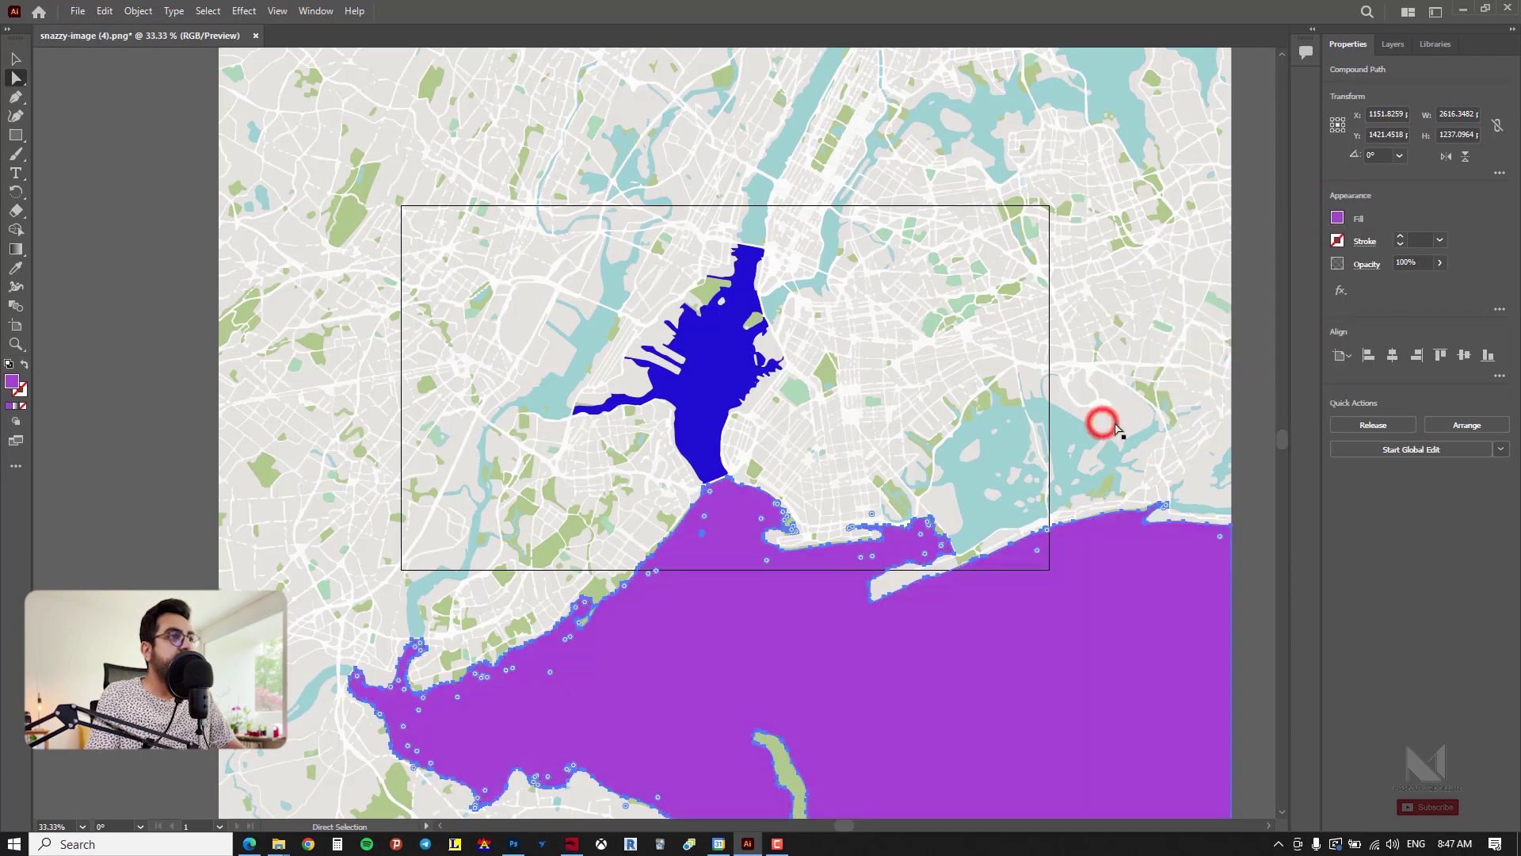
click(1095, 417)
scroll(743, 538, up, 10)
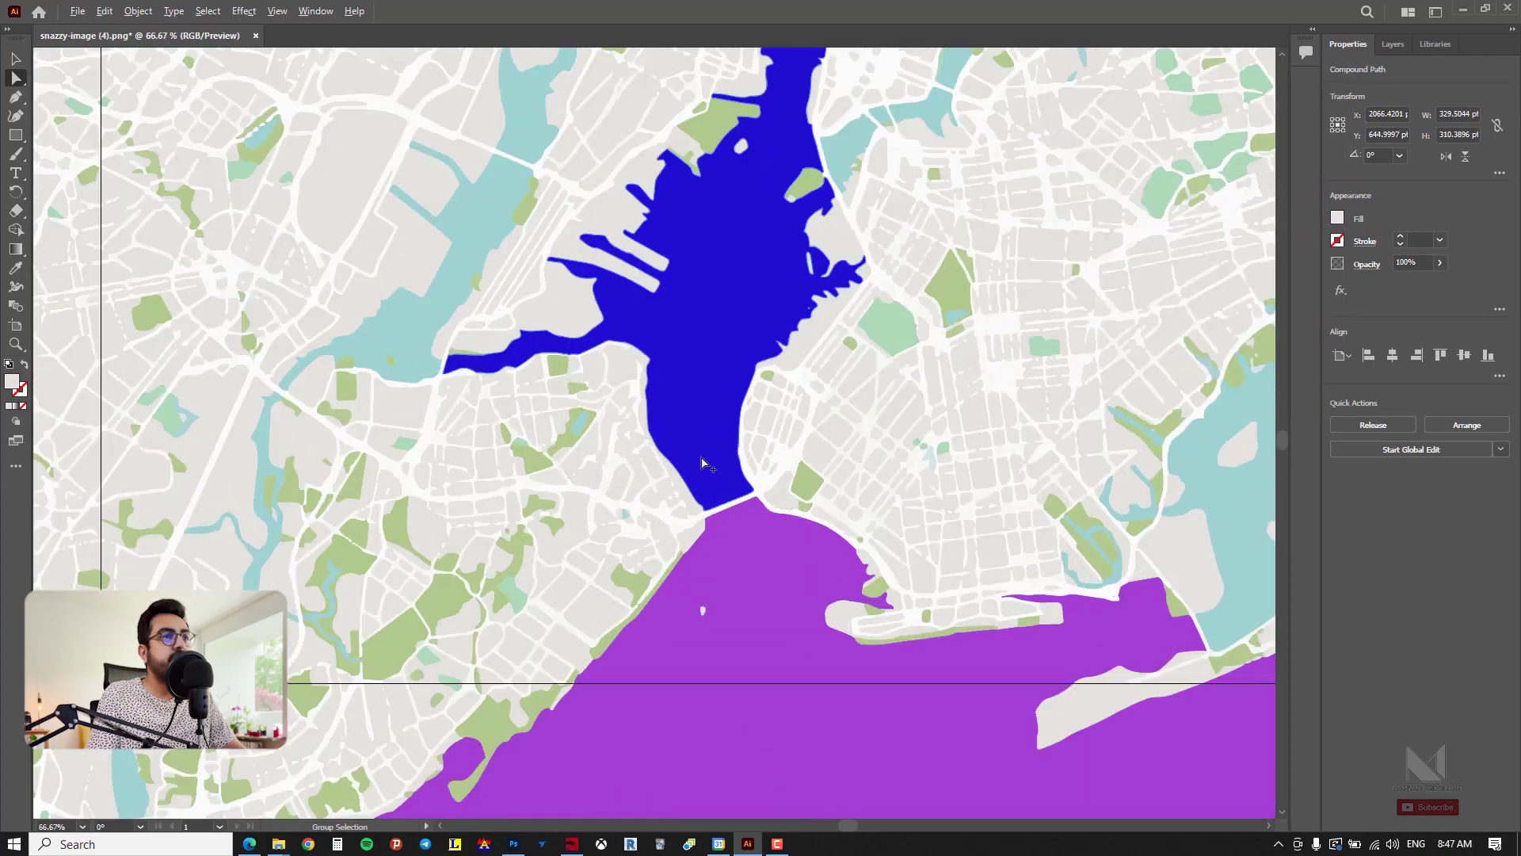
scroll(500, 408, up, 5)
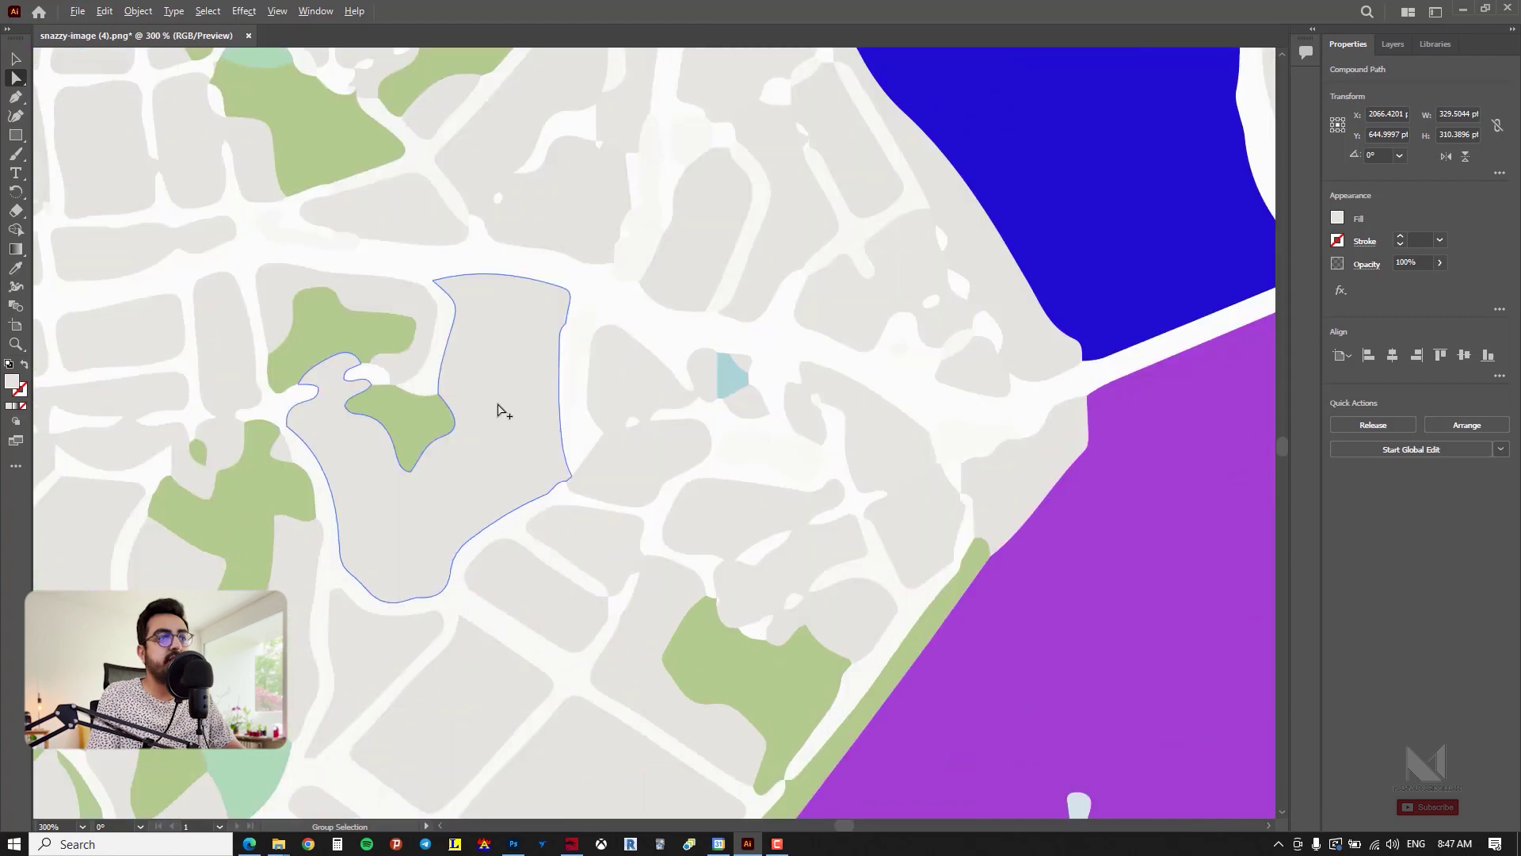
scroll(601, 378, down, 10)
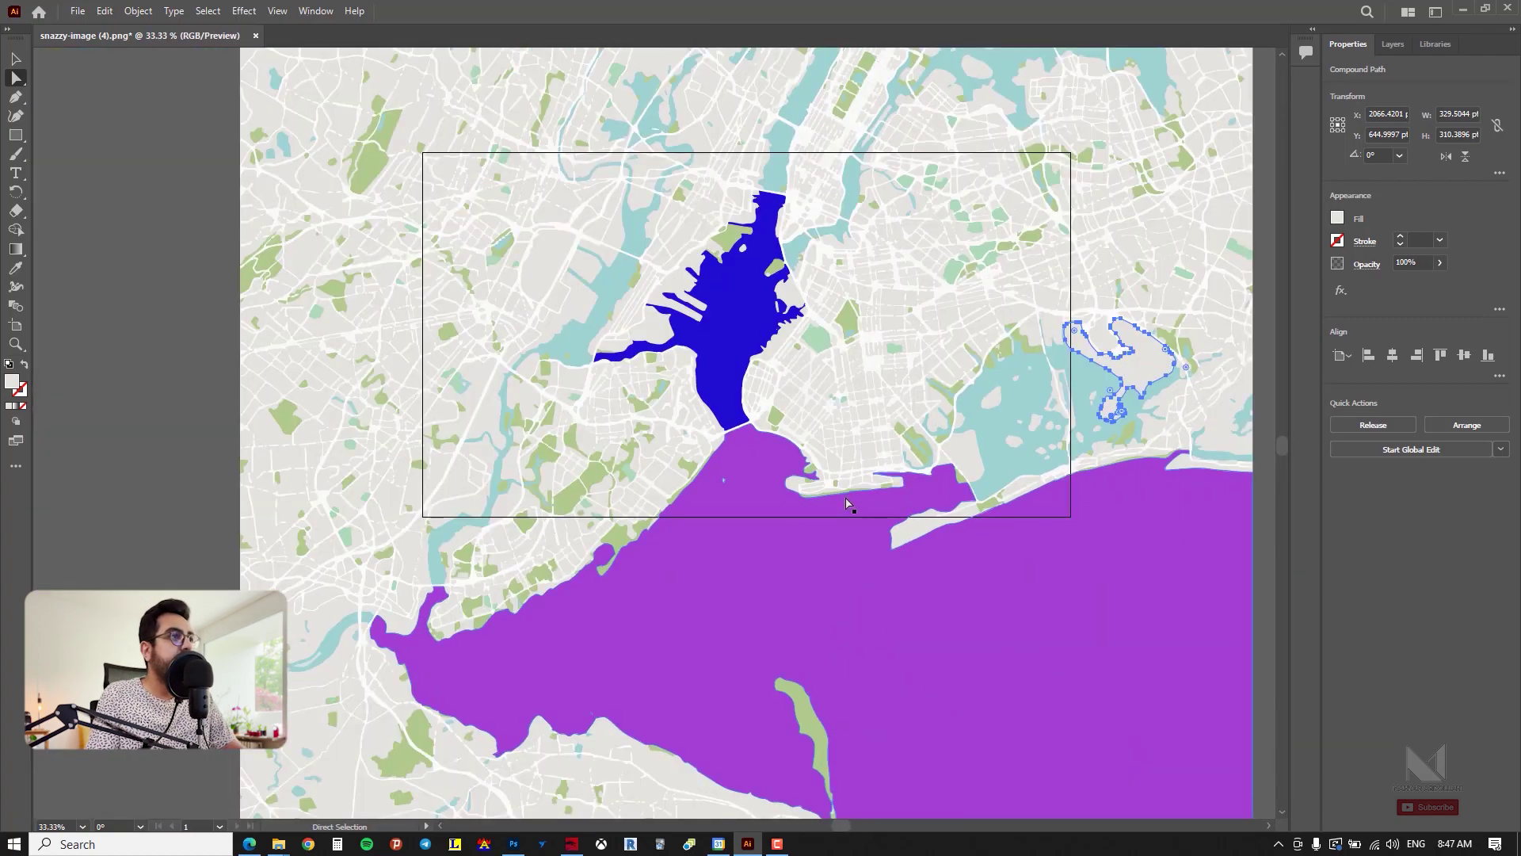
scroll(837, 566, down, 1)
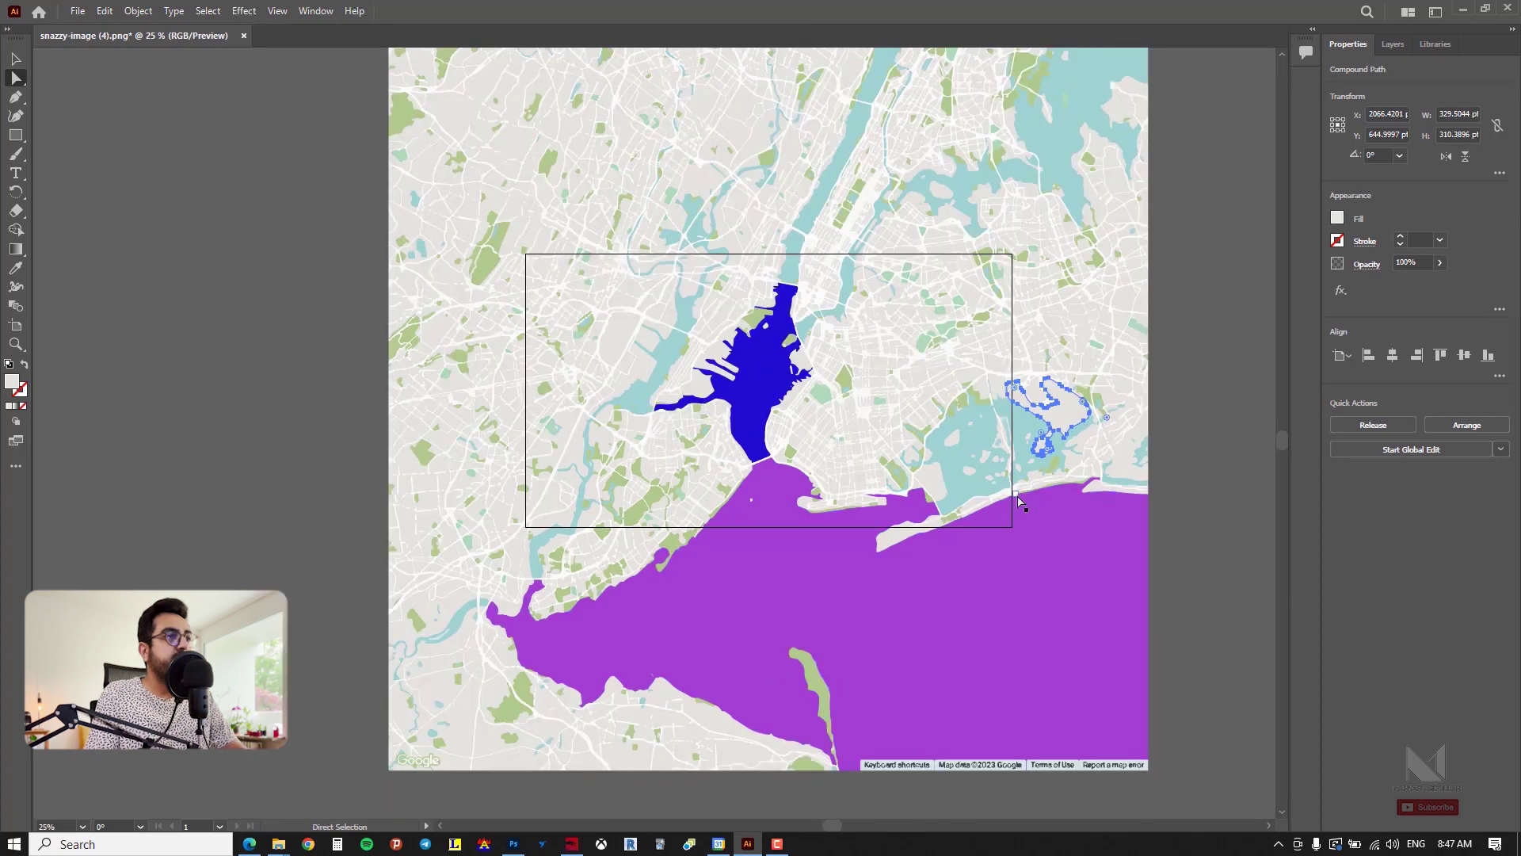
scroll(837, 565, up, 1)
key(ctrl)
key(ctrl+z)
key(ctrl+z)
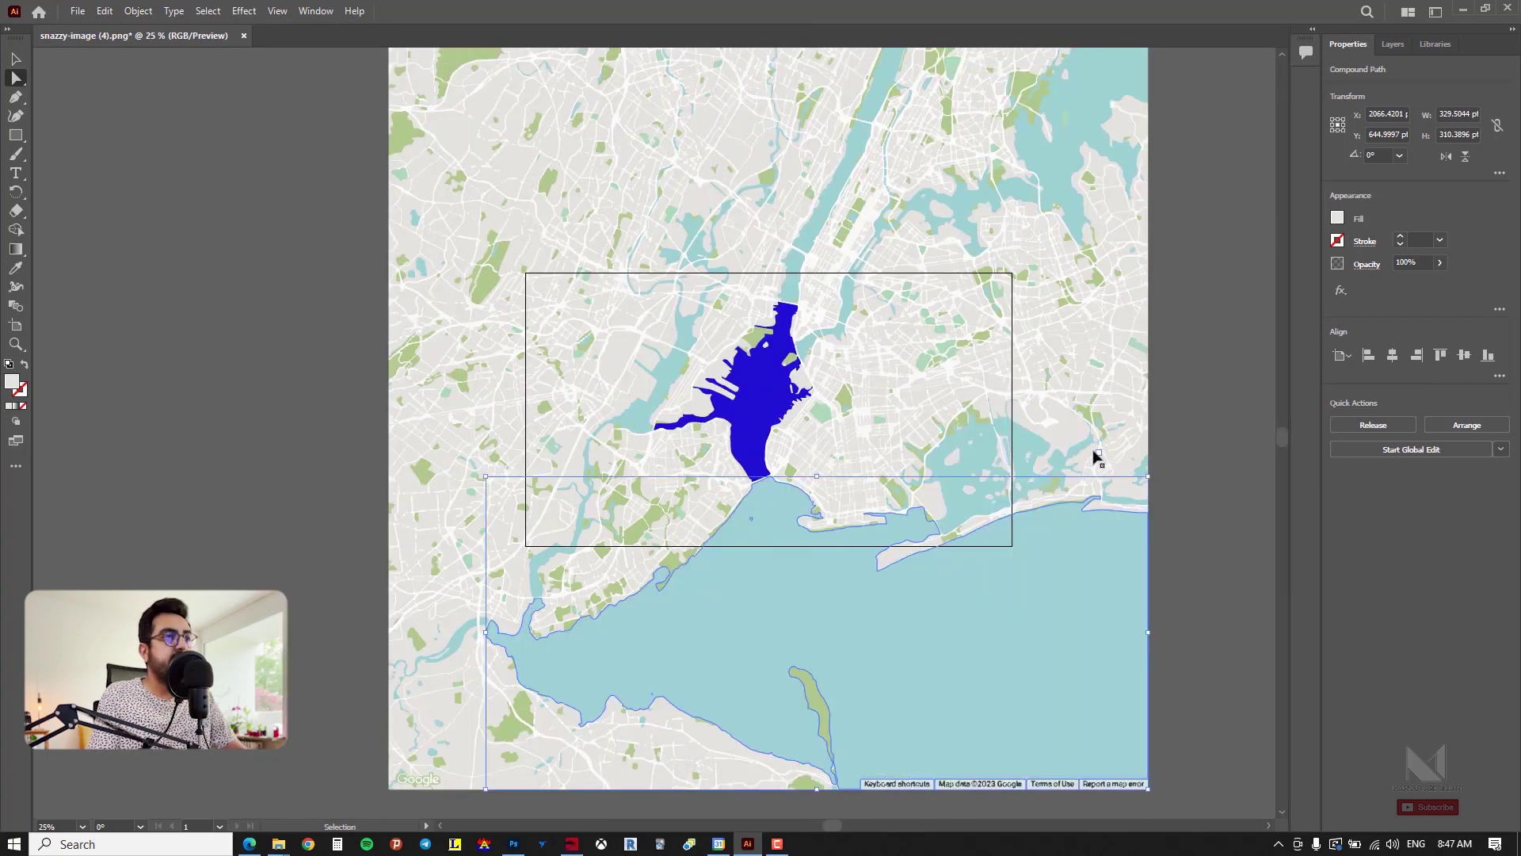
click(1179, 371)
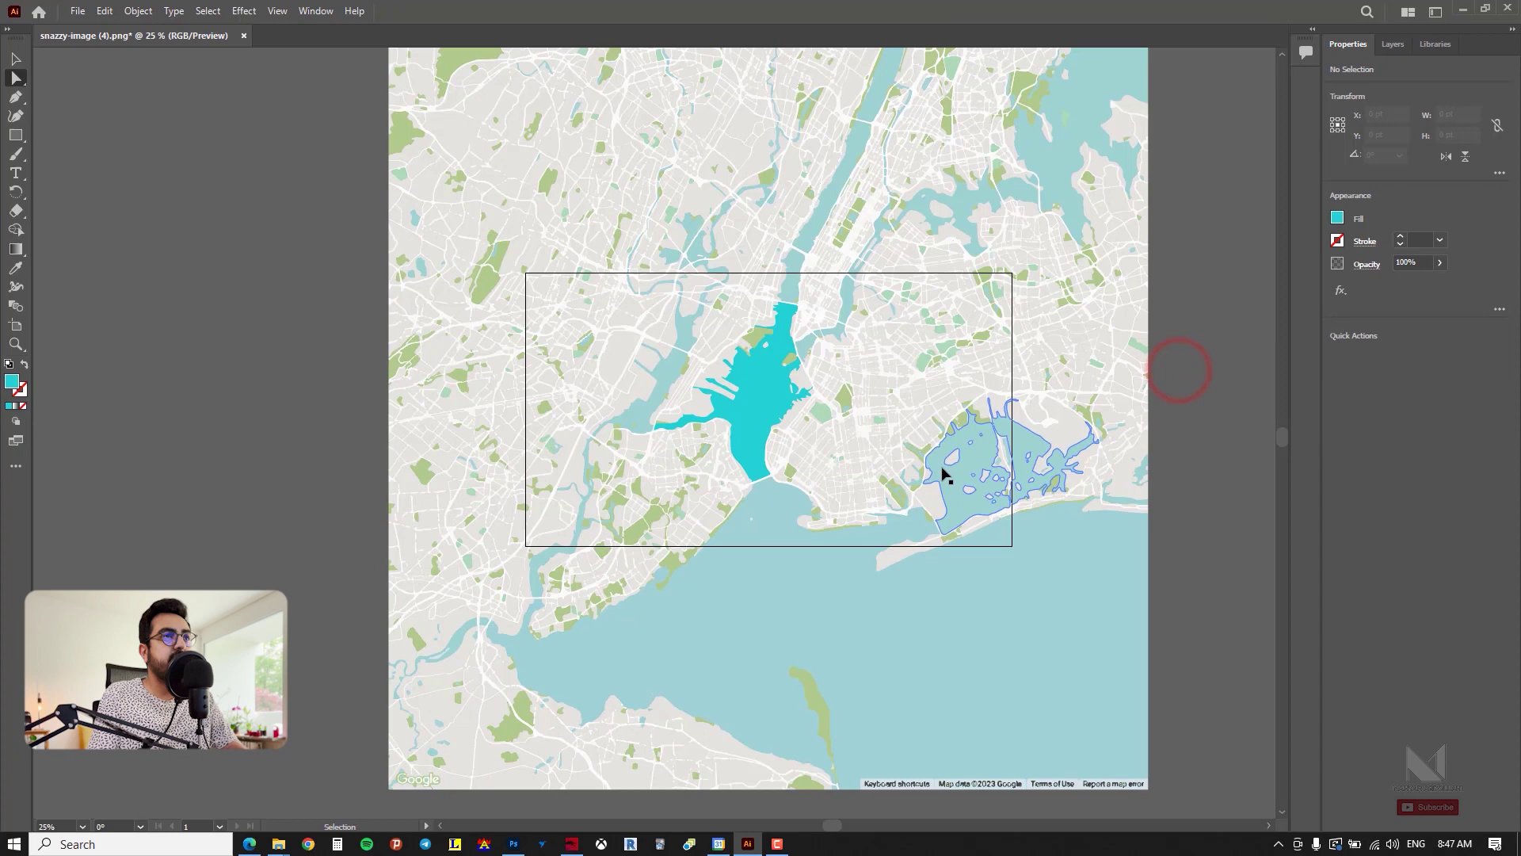
key(ctrl+z)
click(1164, 361)
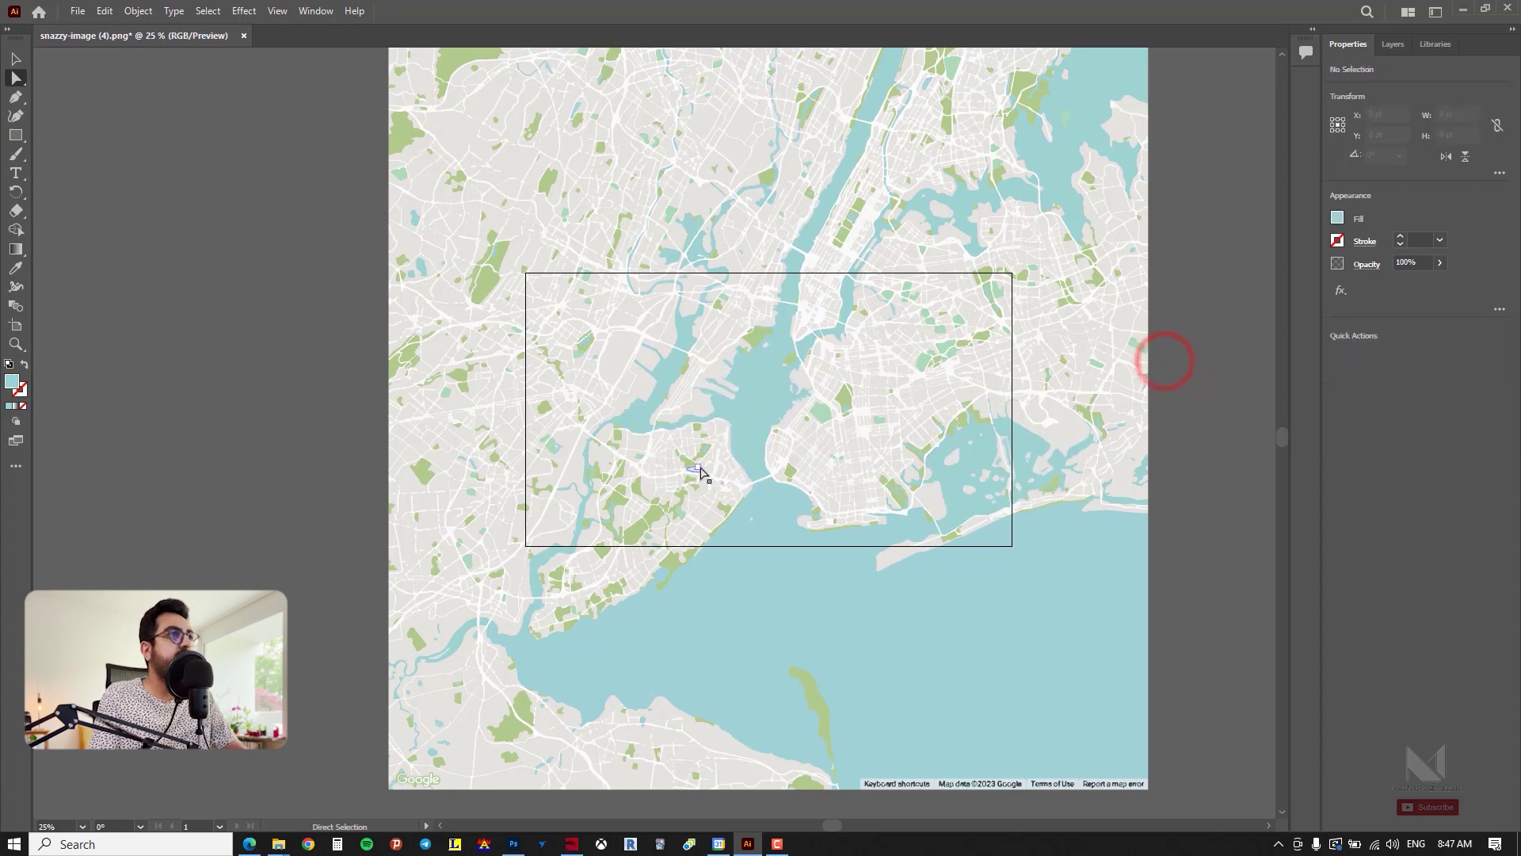
scroll(701, 468, down, 1)
drag(764, 434, 745, 446)
scroll(746, 448, up, 1)
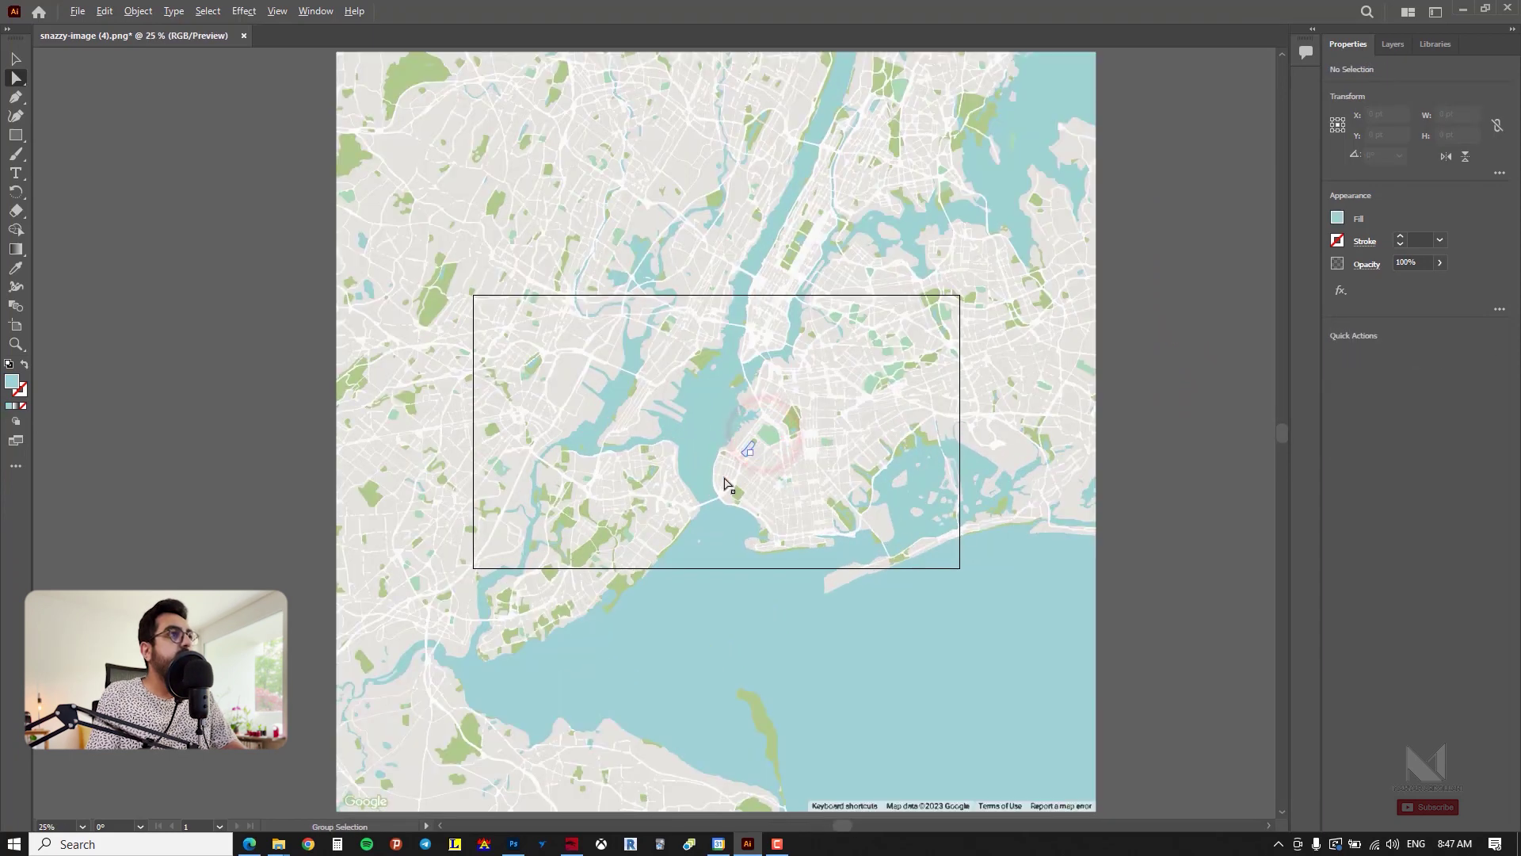
scroll(767, 430, down, 1)
click(740, 425)
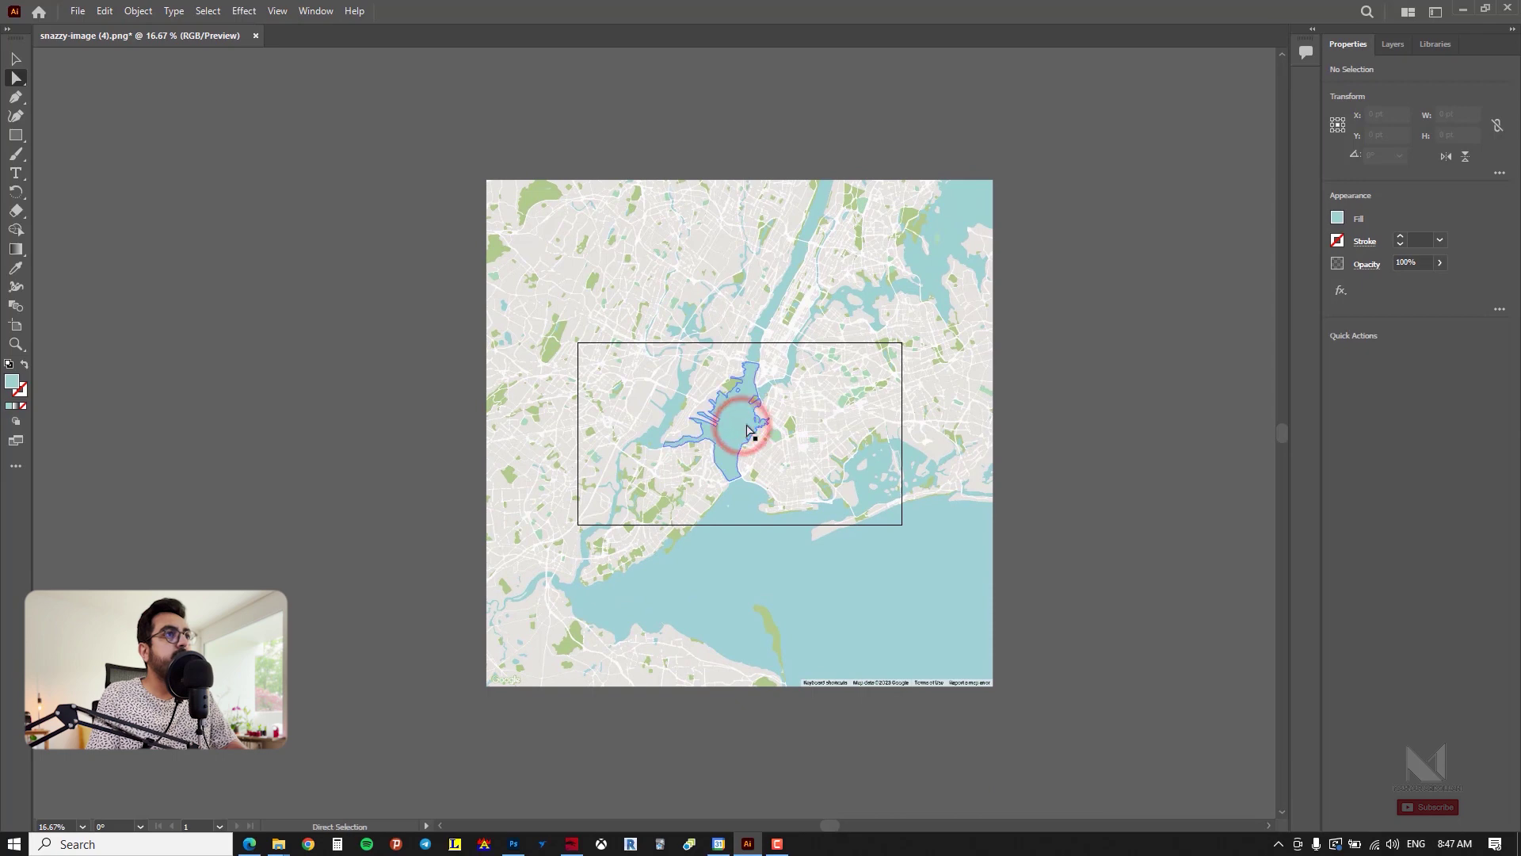
Step: Export the map with Export As as SVG, accepting the default SVG options
click(78, 11)
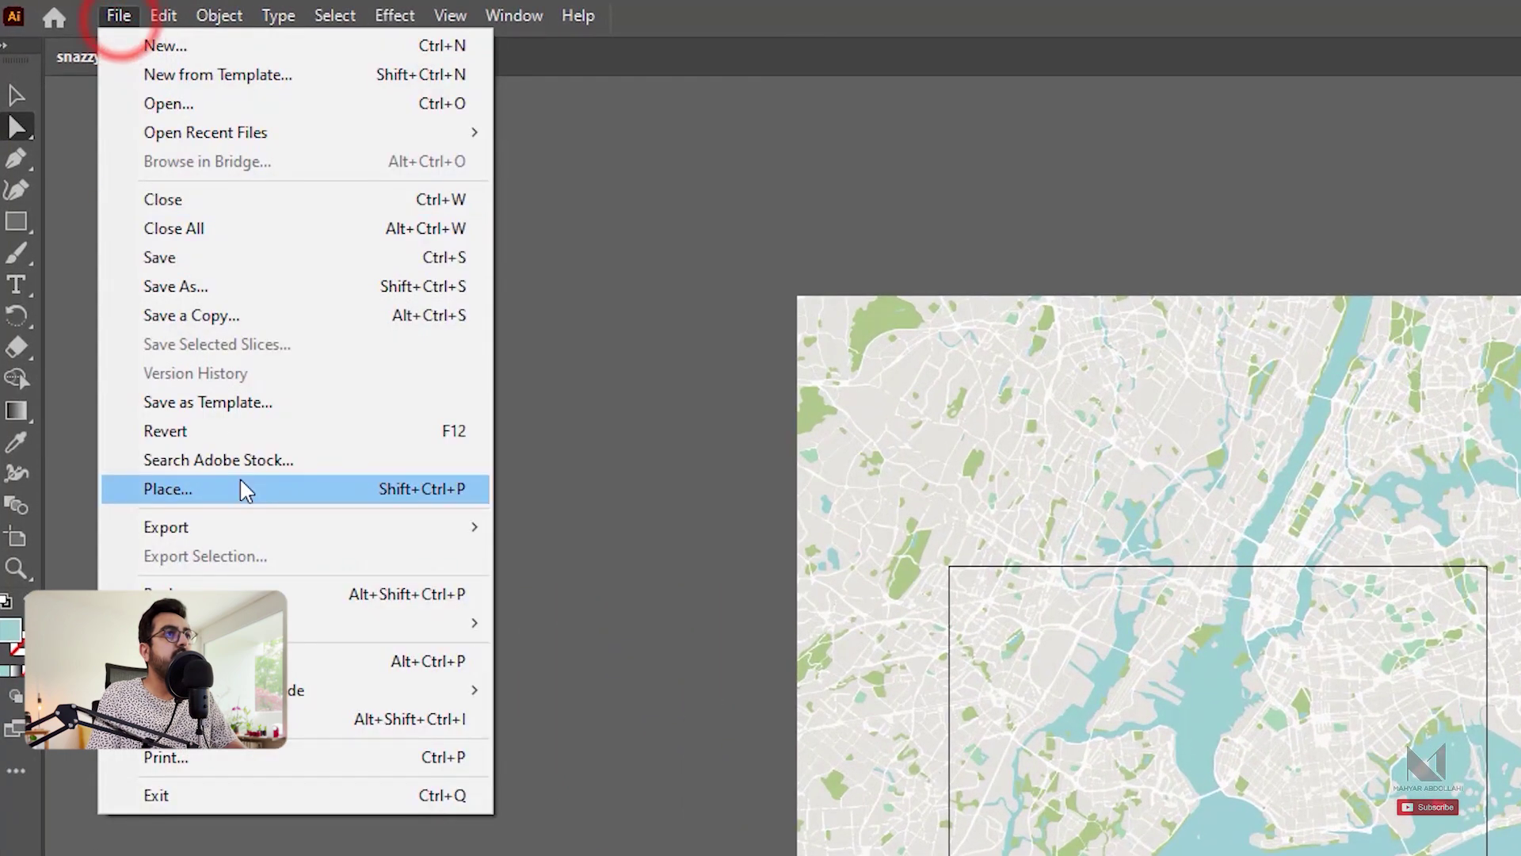
mouse_move(254, 531)
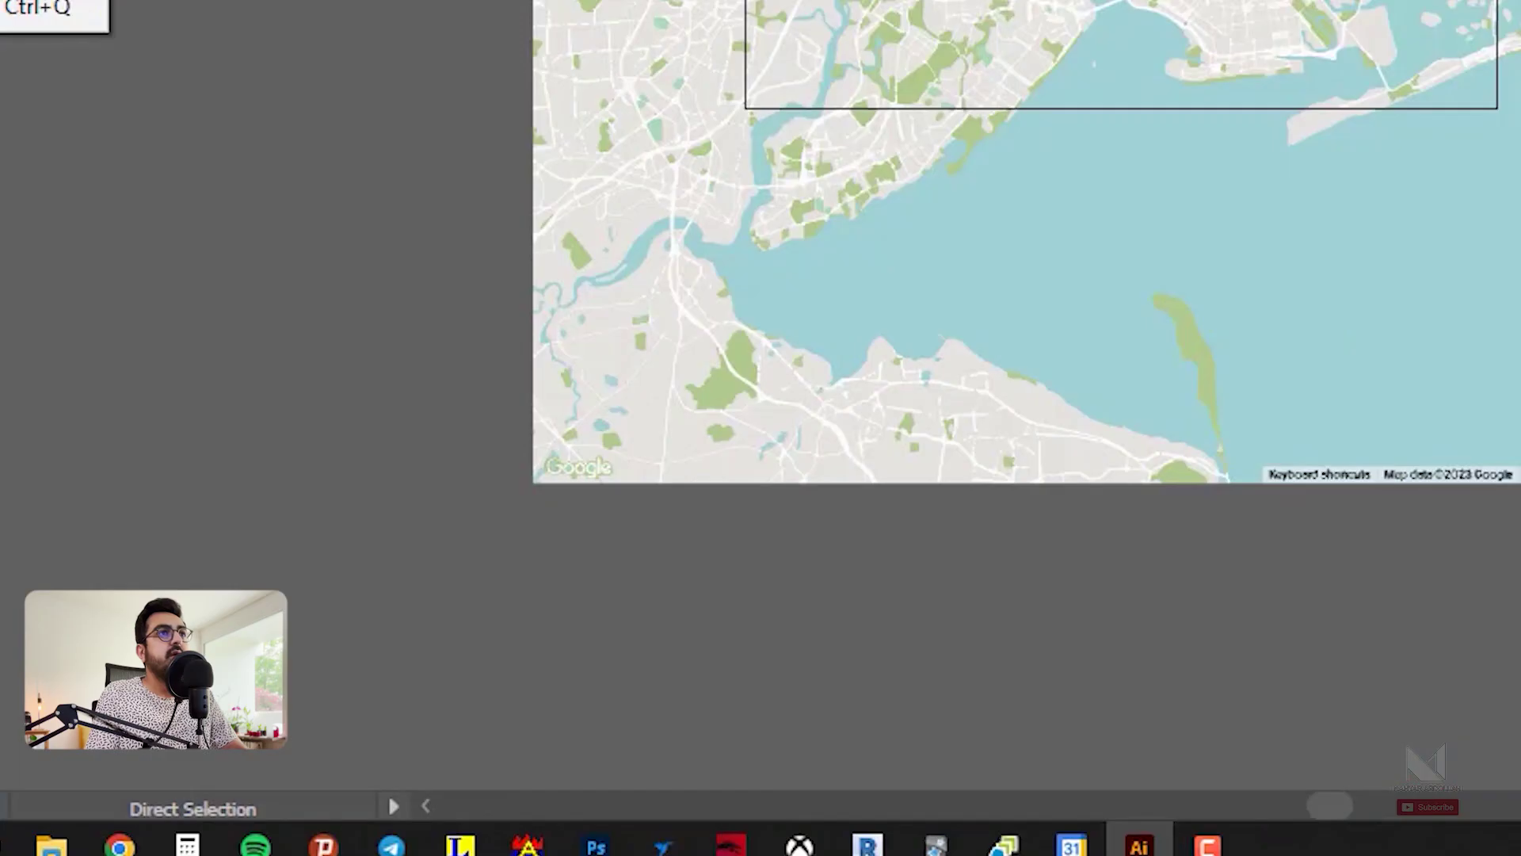
click(225, 4)
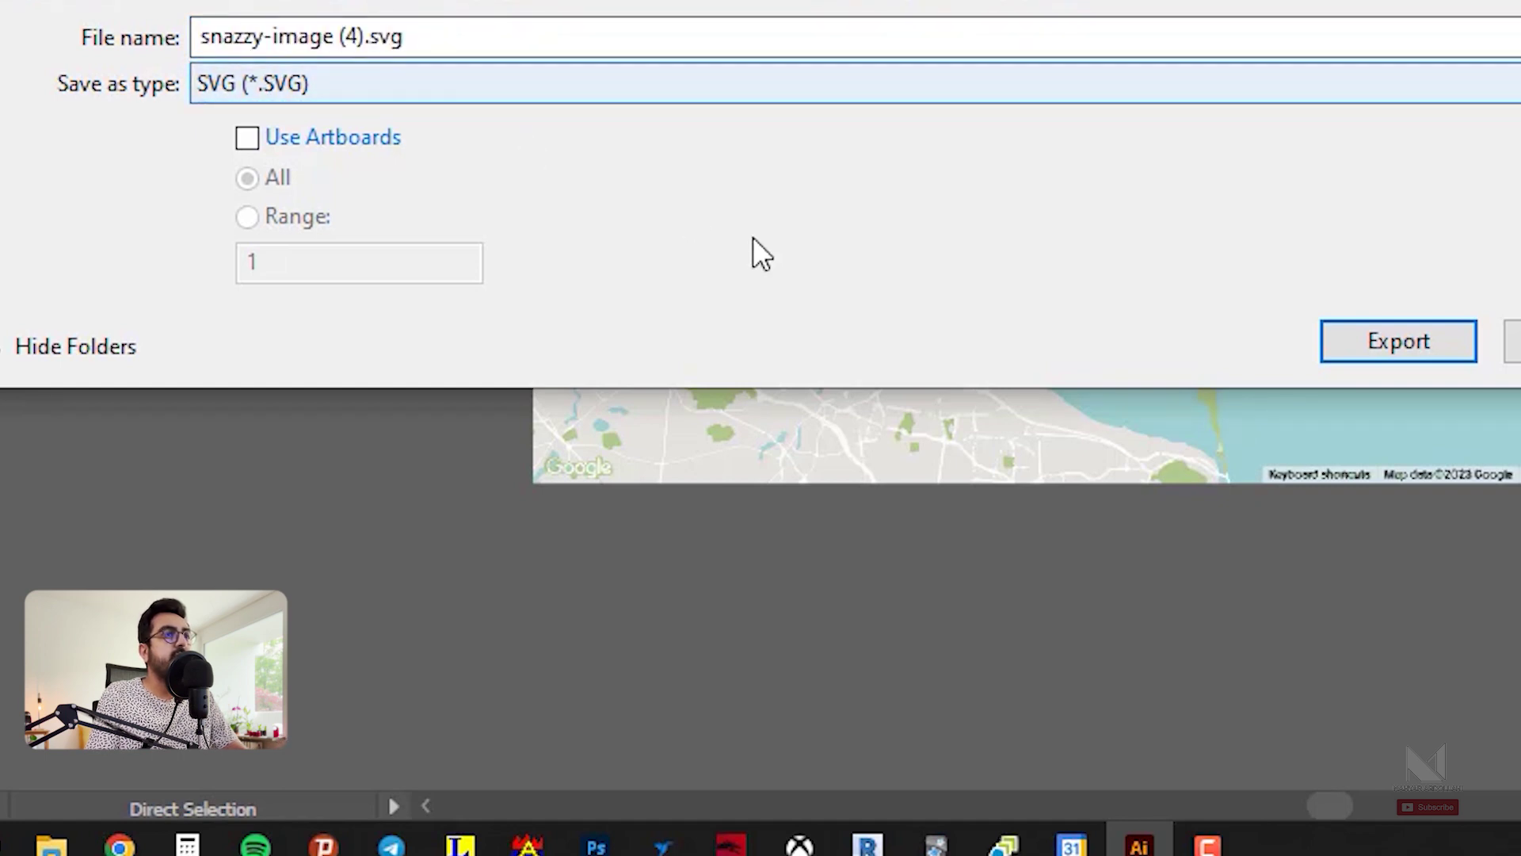
click(1374, 328)
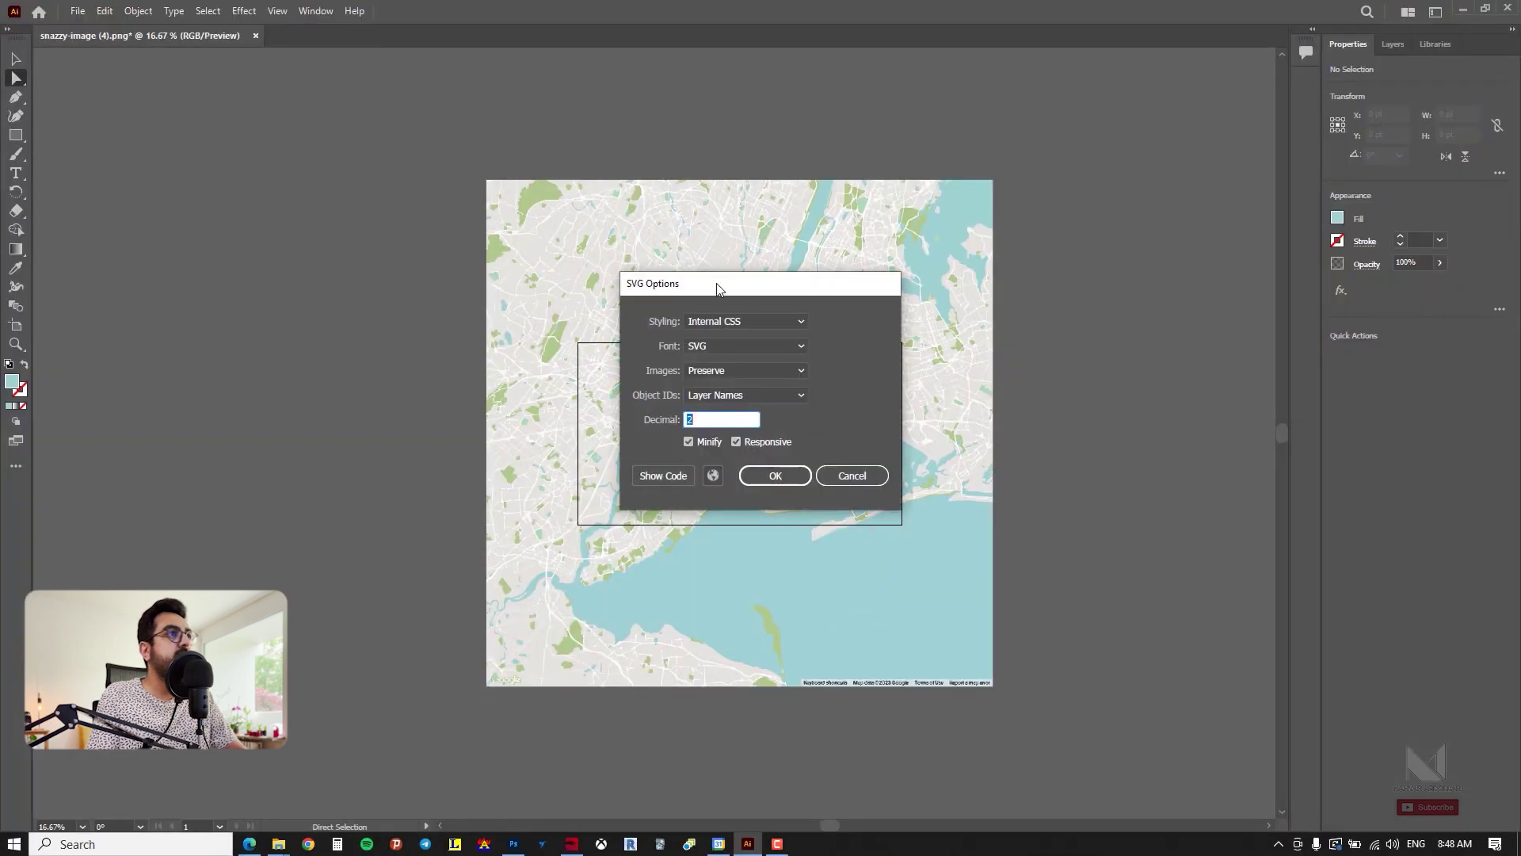
click(775, 475)
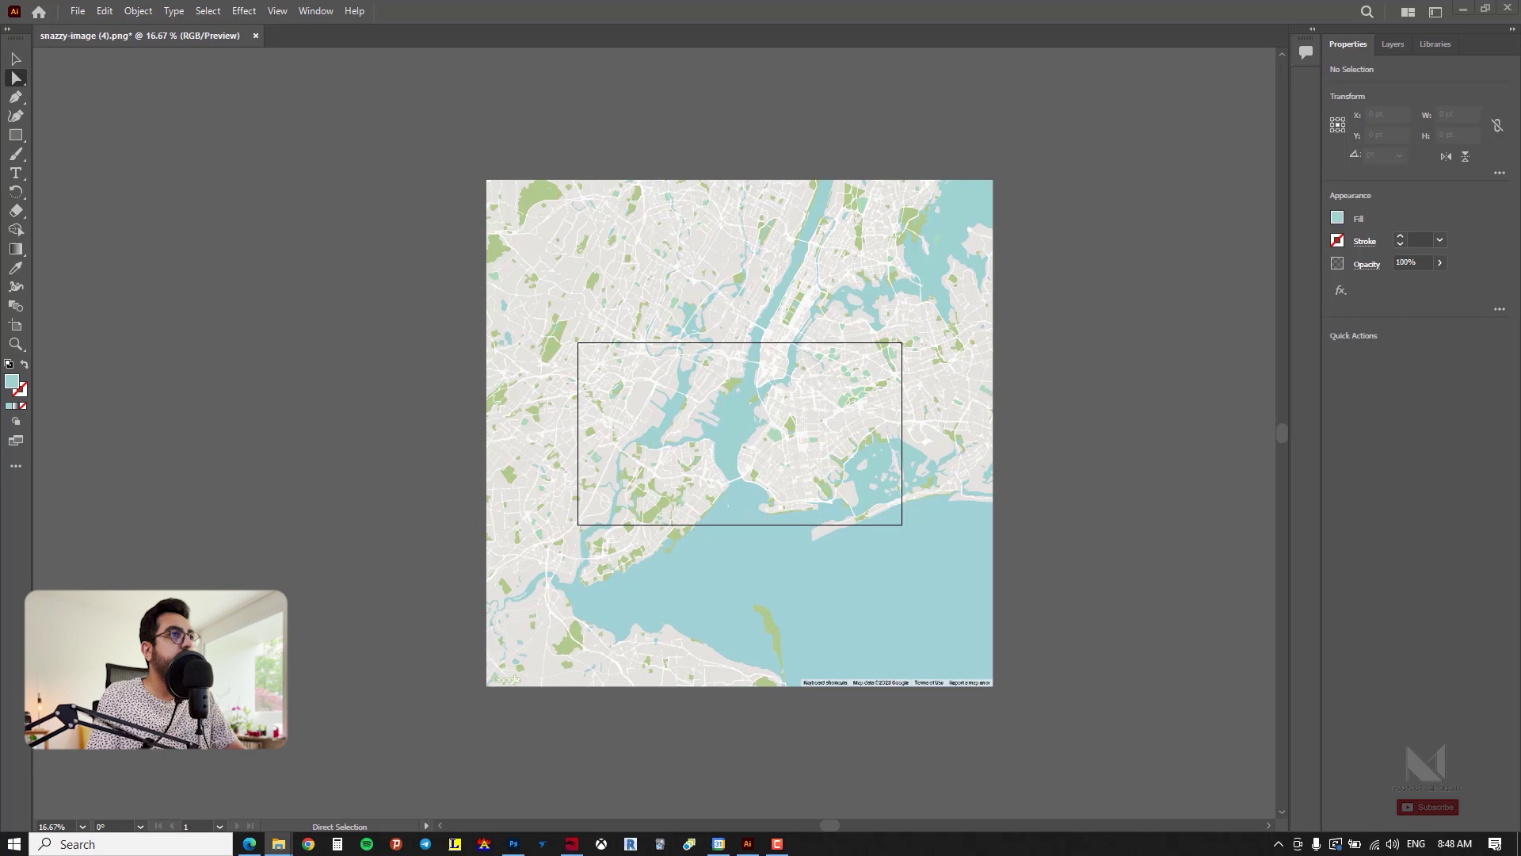
Step: Open snazzy-image (4).svg in Photoshop, rasterizing it at 300 ppi
click(513, 844)
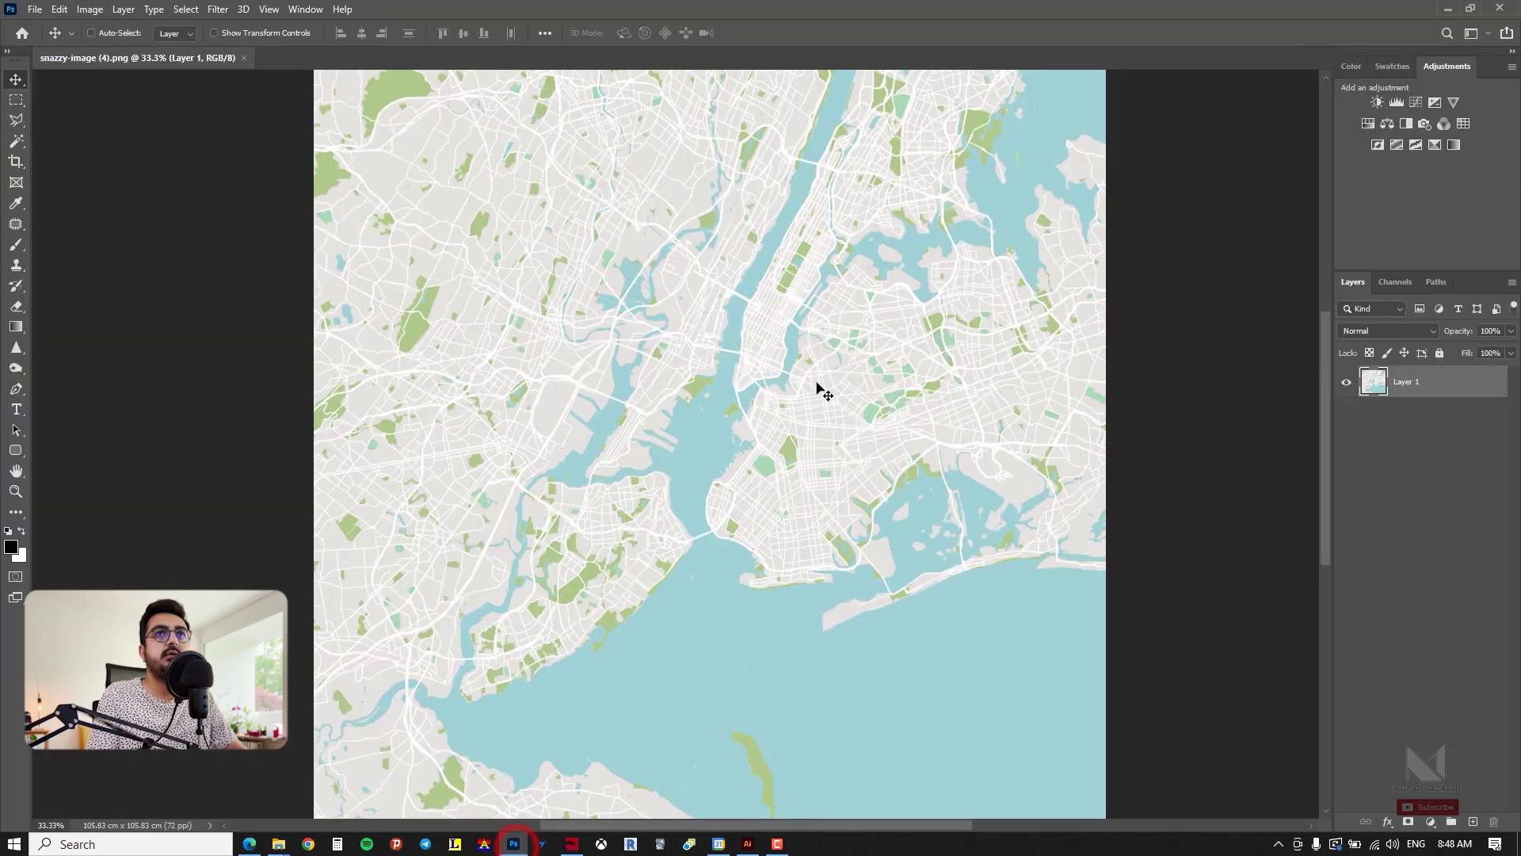
drag(583, 532, 396, 55)
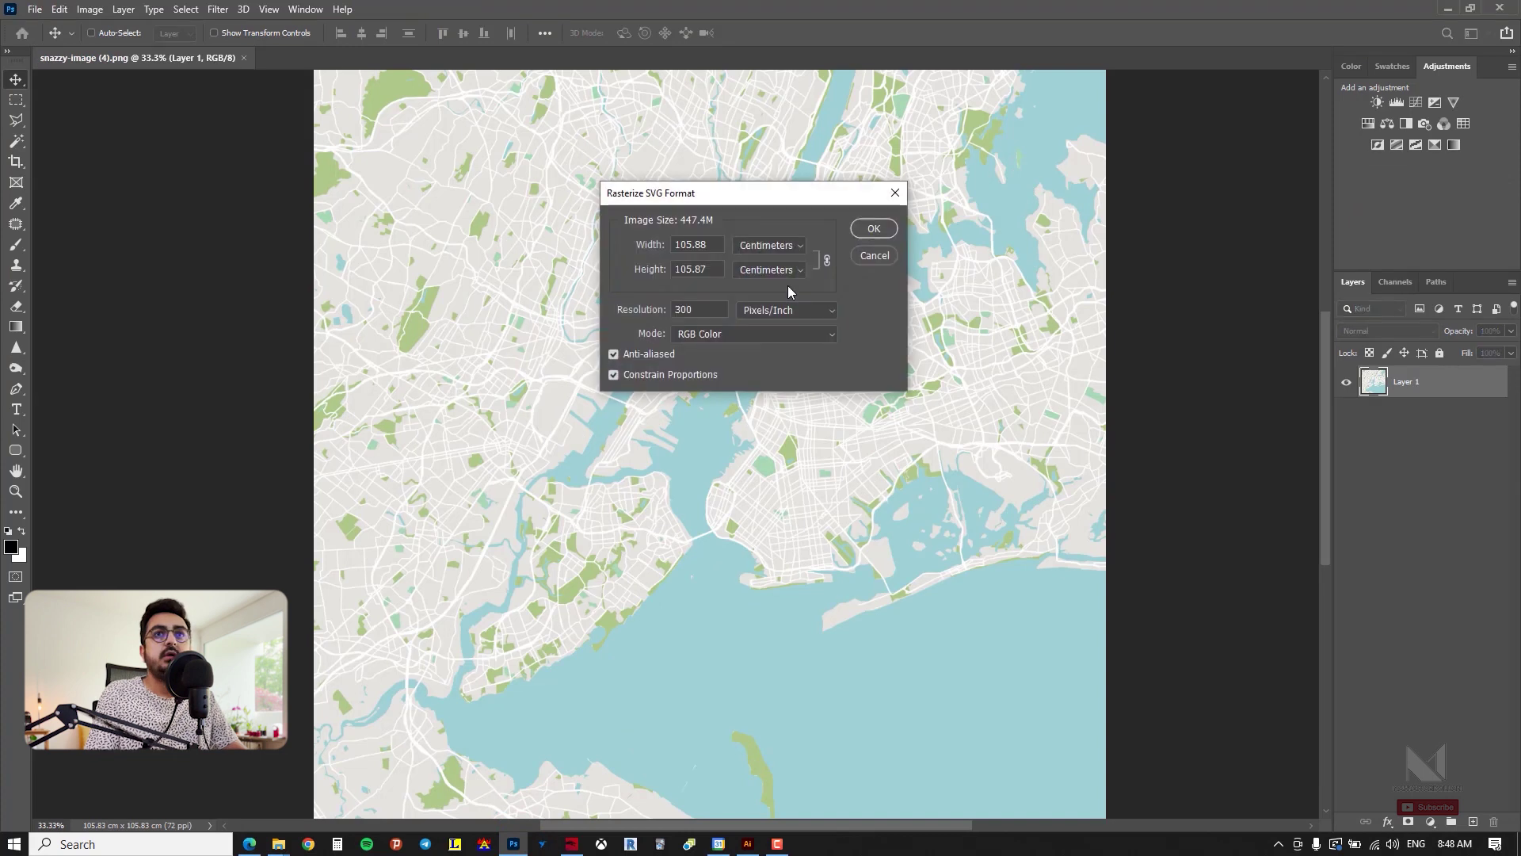
click(874, 229)
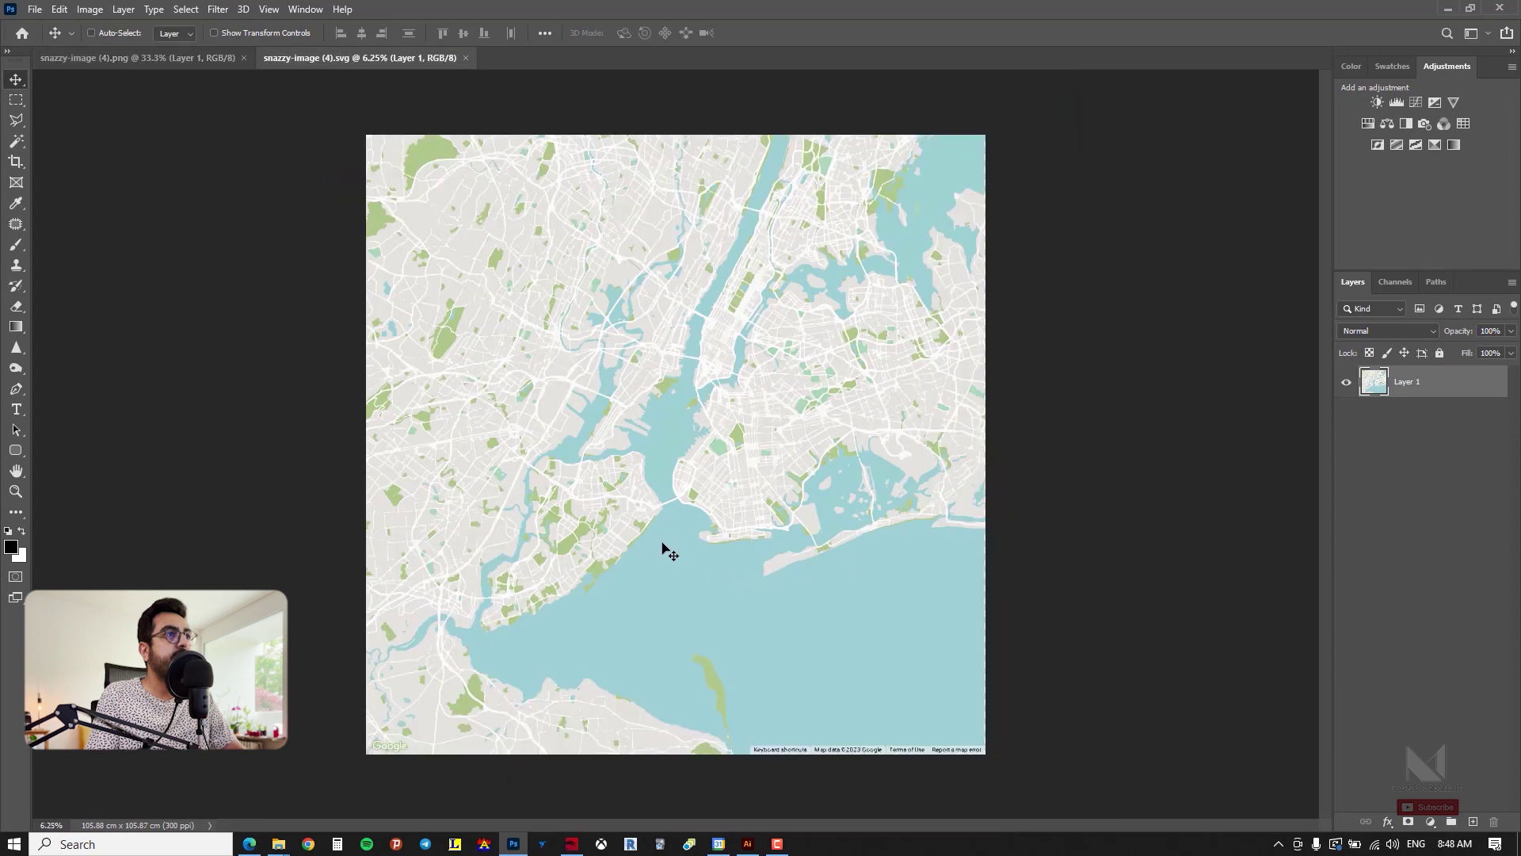
click(670, 428)
click(671, 427)
click(672, 356)
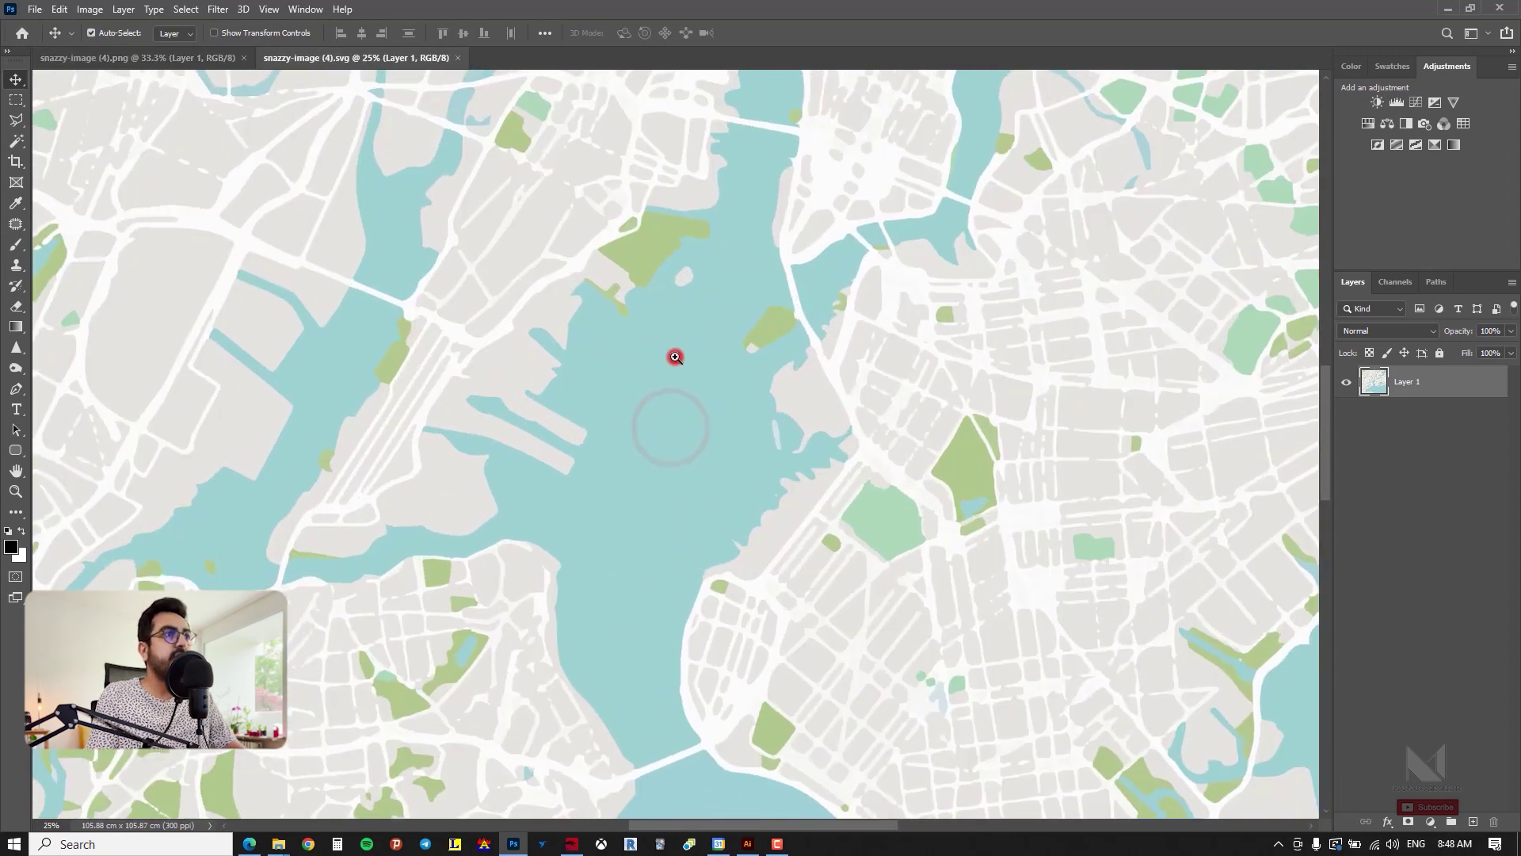
drag(672, 351, 750, 367)
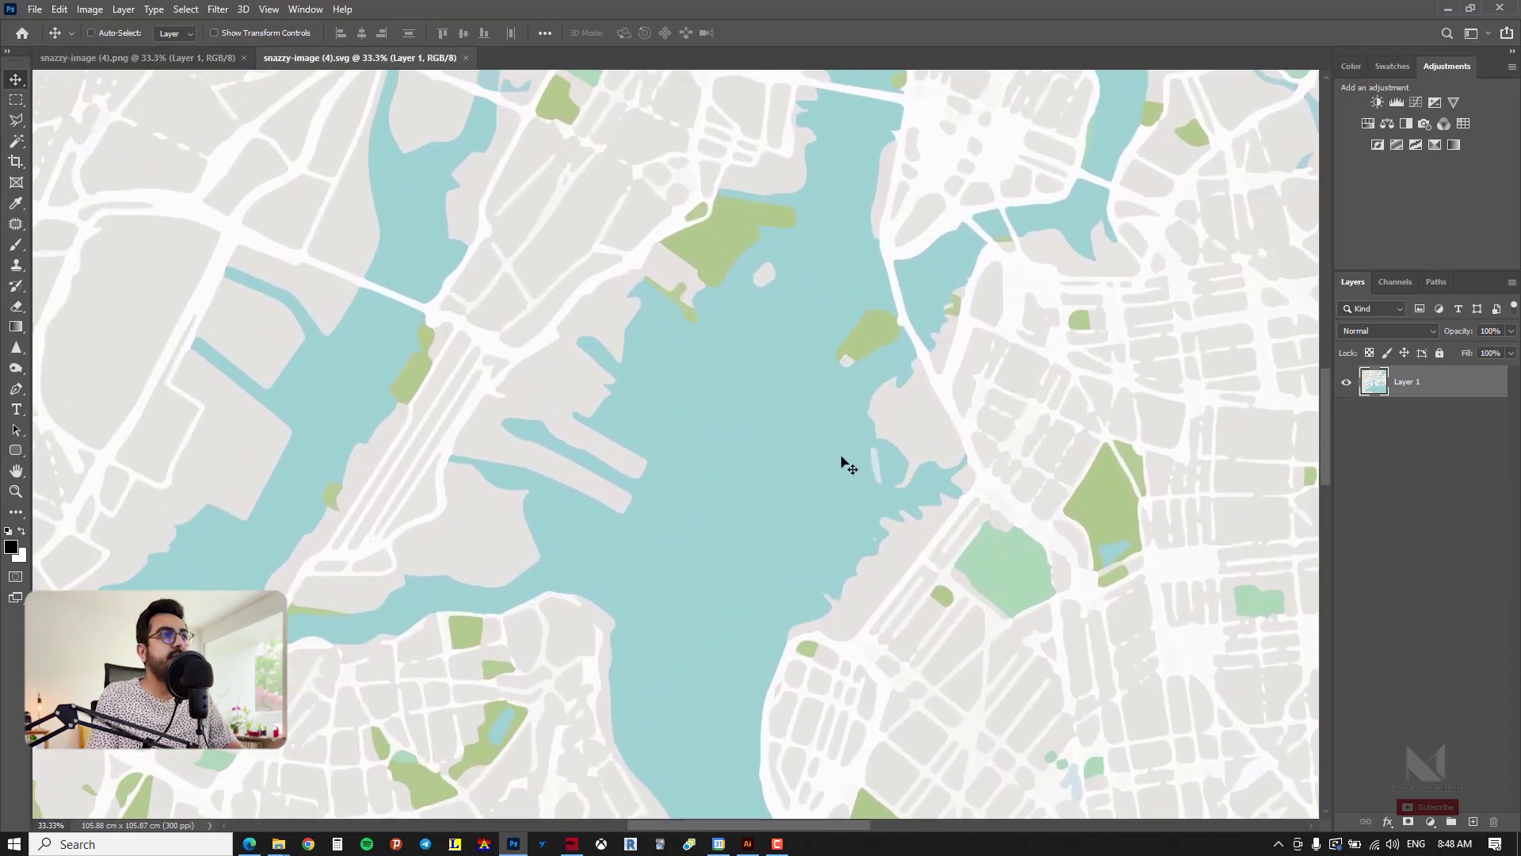
drag(842, 457, 852, 383)
click(202, 61)
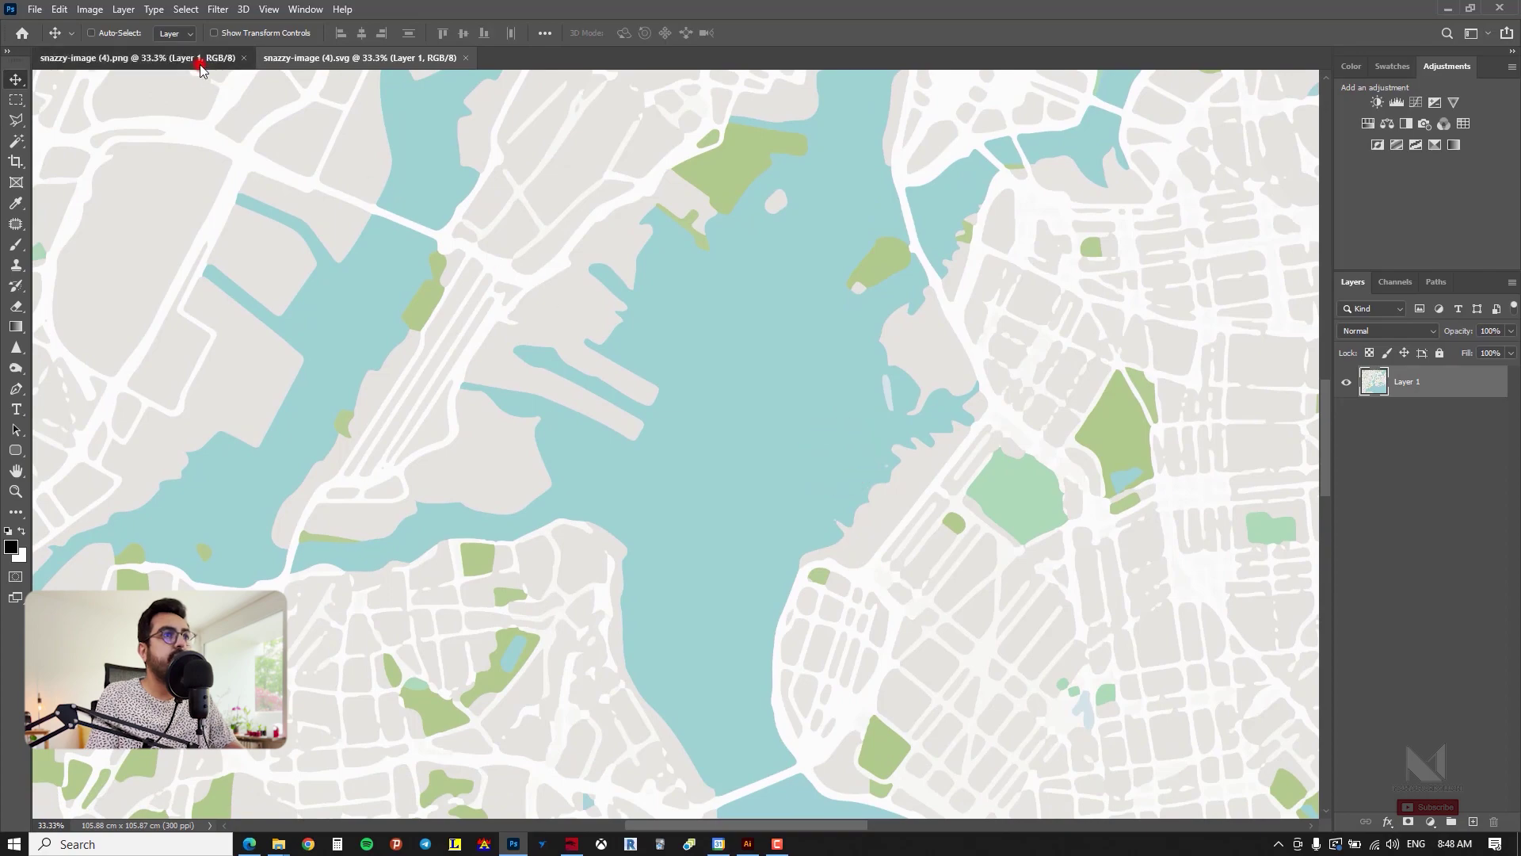
click(737, 453)
click(608, 419)
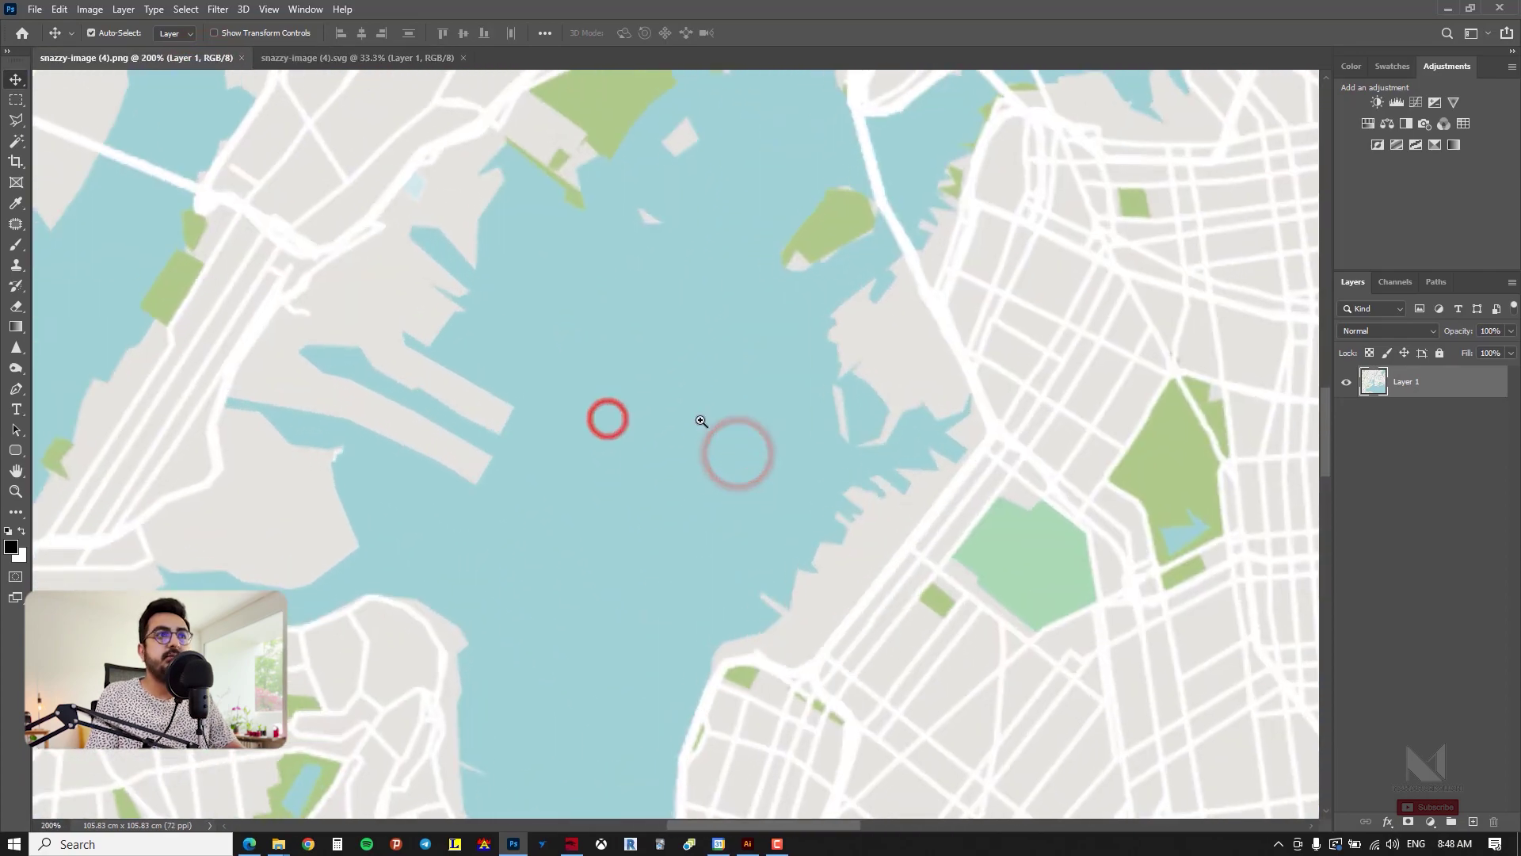
click(703, 417)
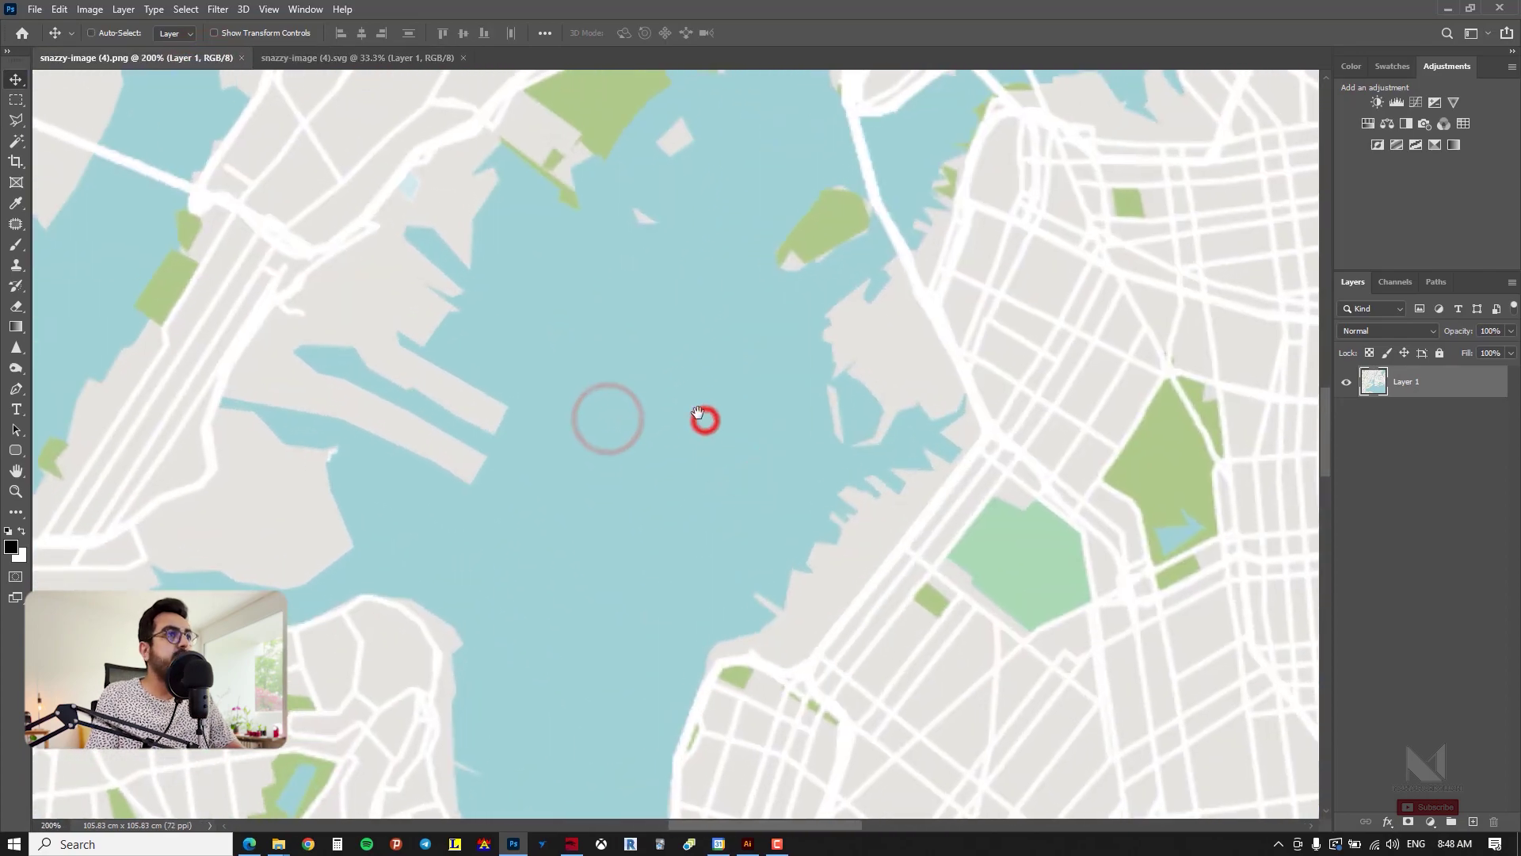
click(407, 57)
click(904, 323)
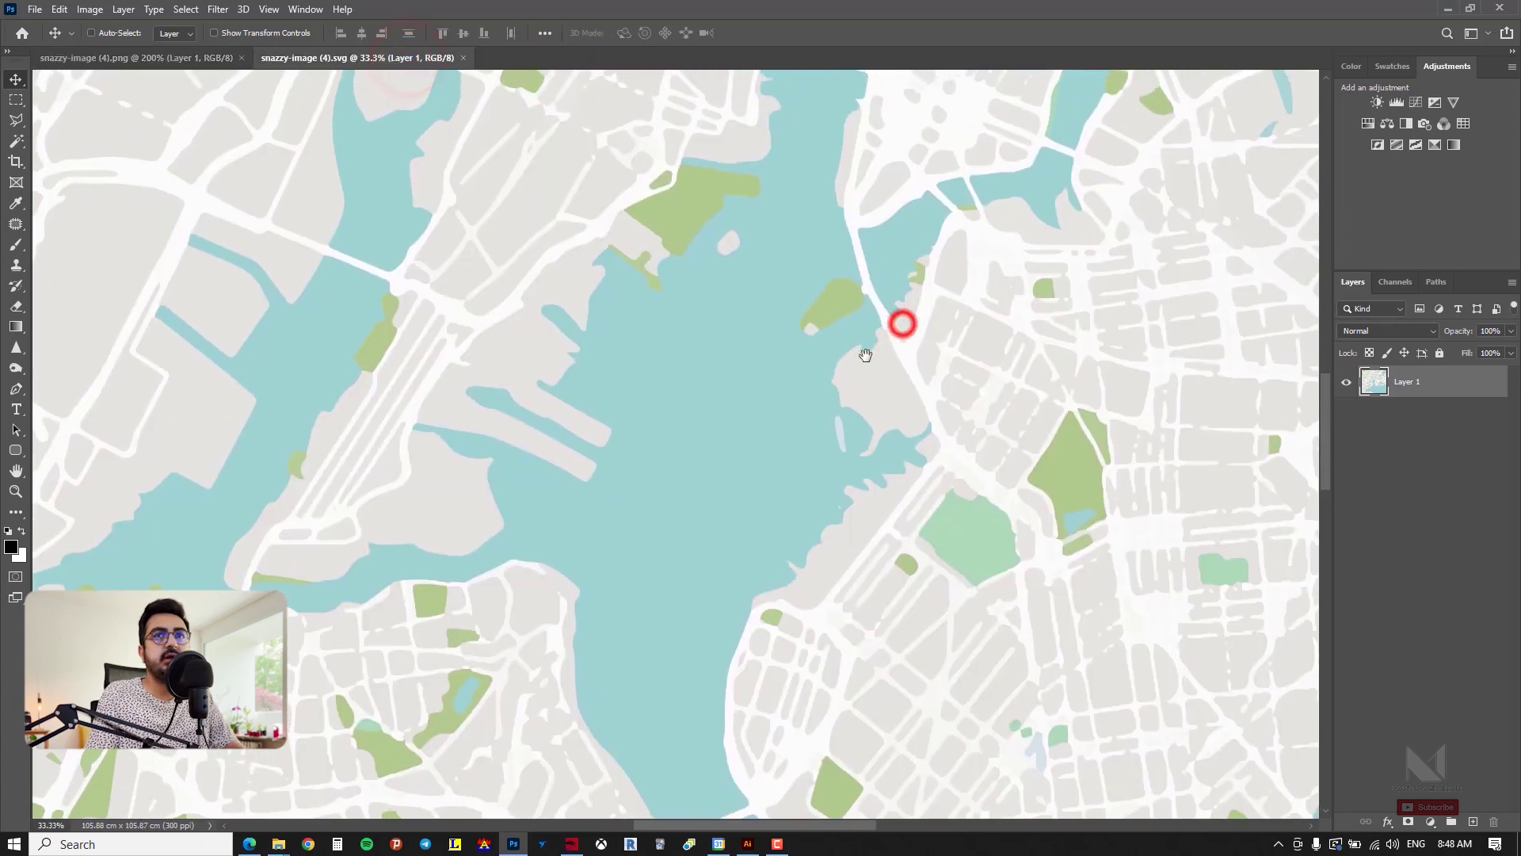
click(866, 356)
click(835, 398)
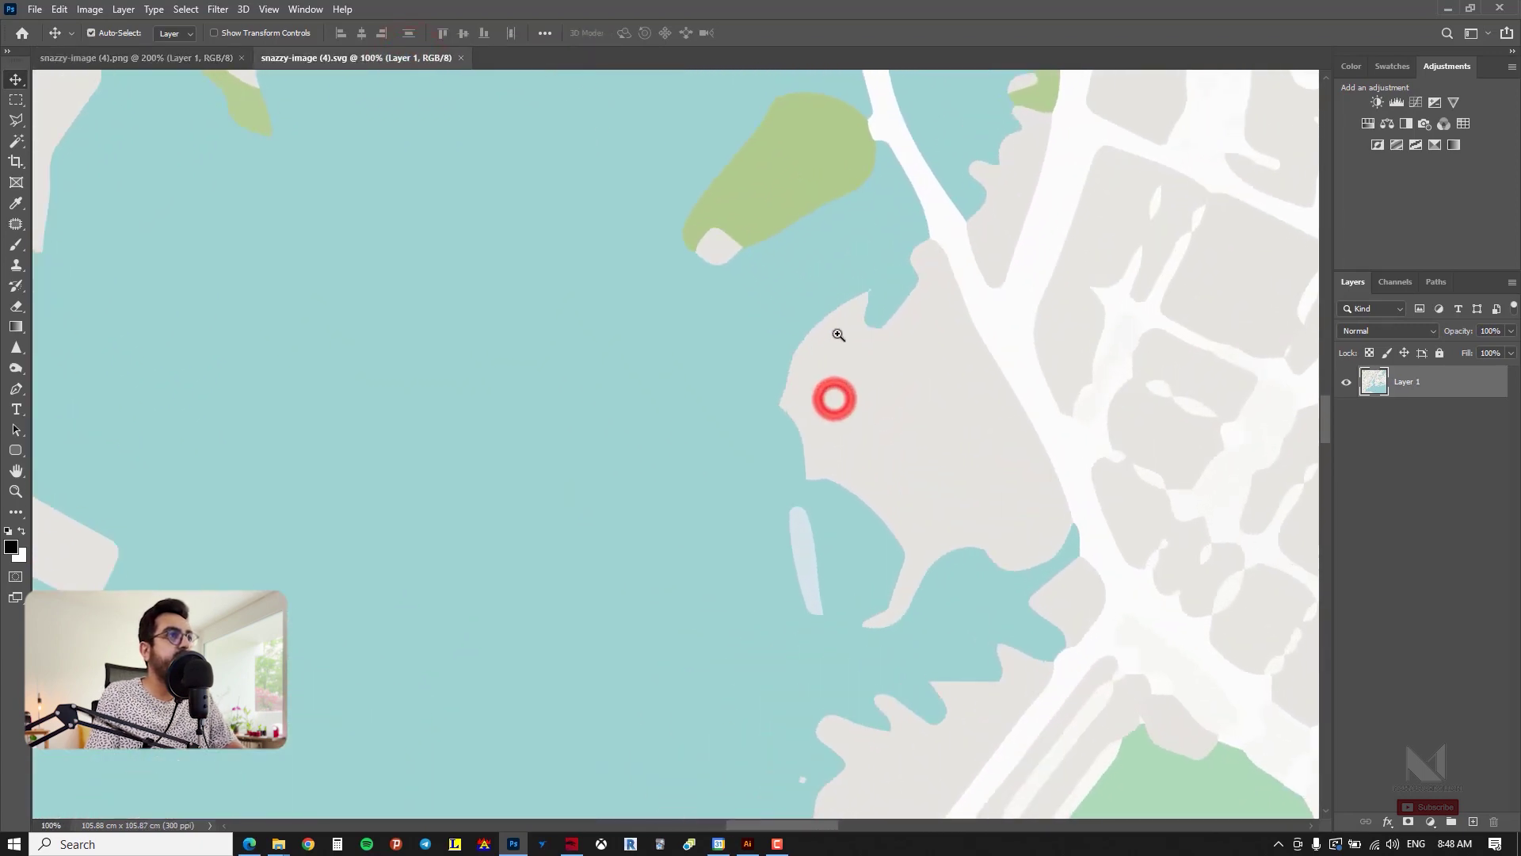
click(837, 309)
alt+click(792, 350)
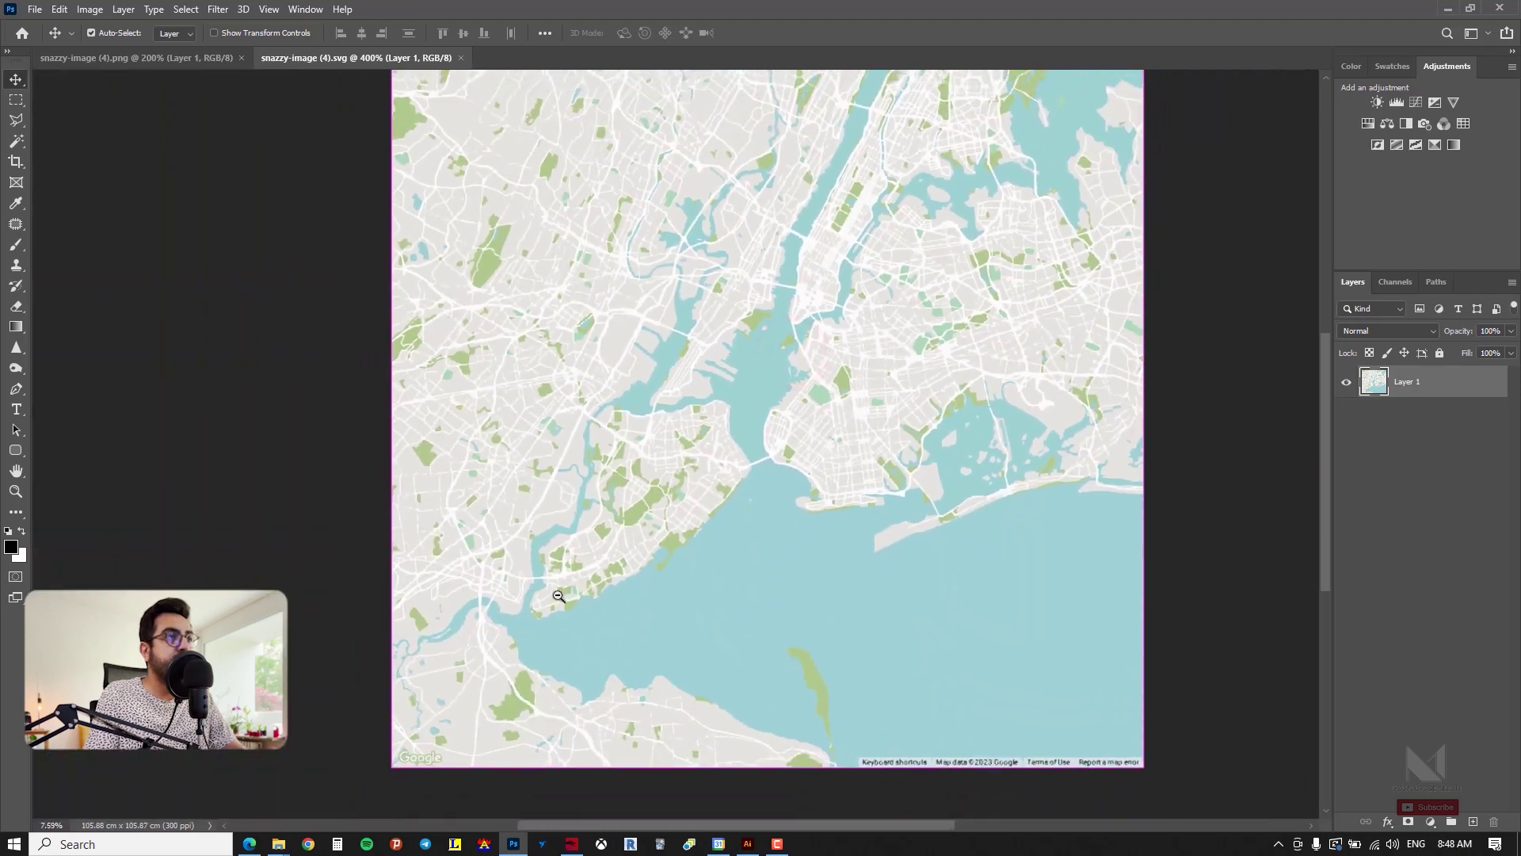
alt+click(697, 433)
click(701, 432)
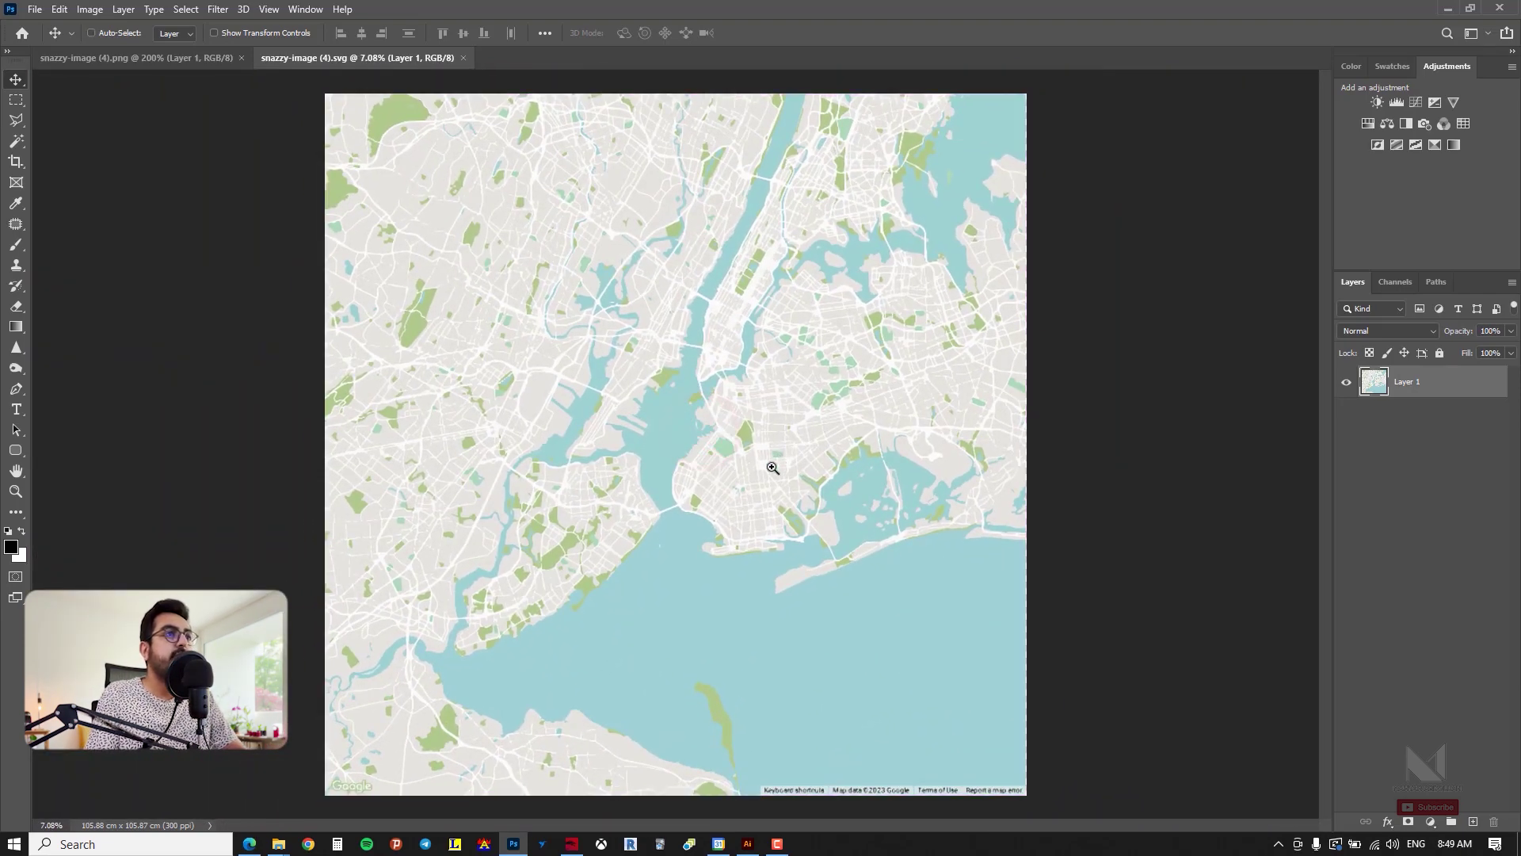
Step: Copy all the traced Illustrator artwork and paste it into the SVG document as a Smart Object
click(749, 845)
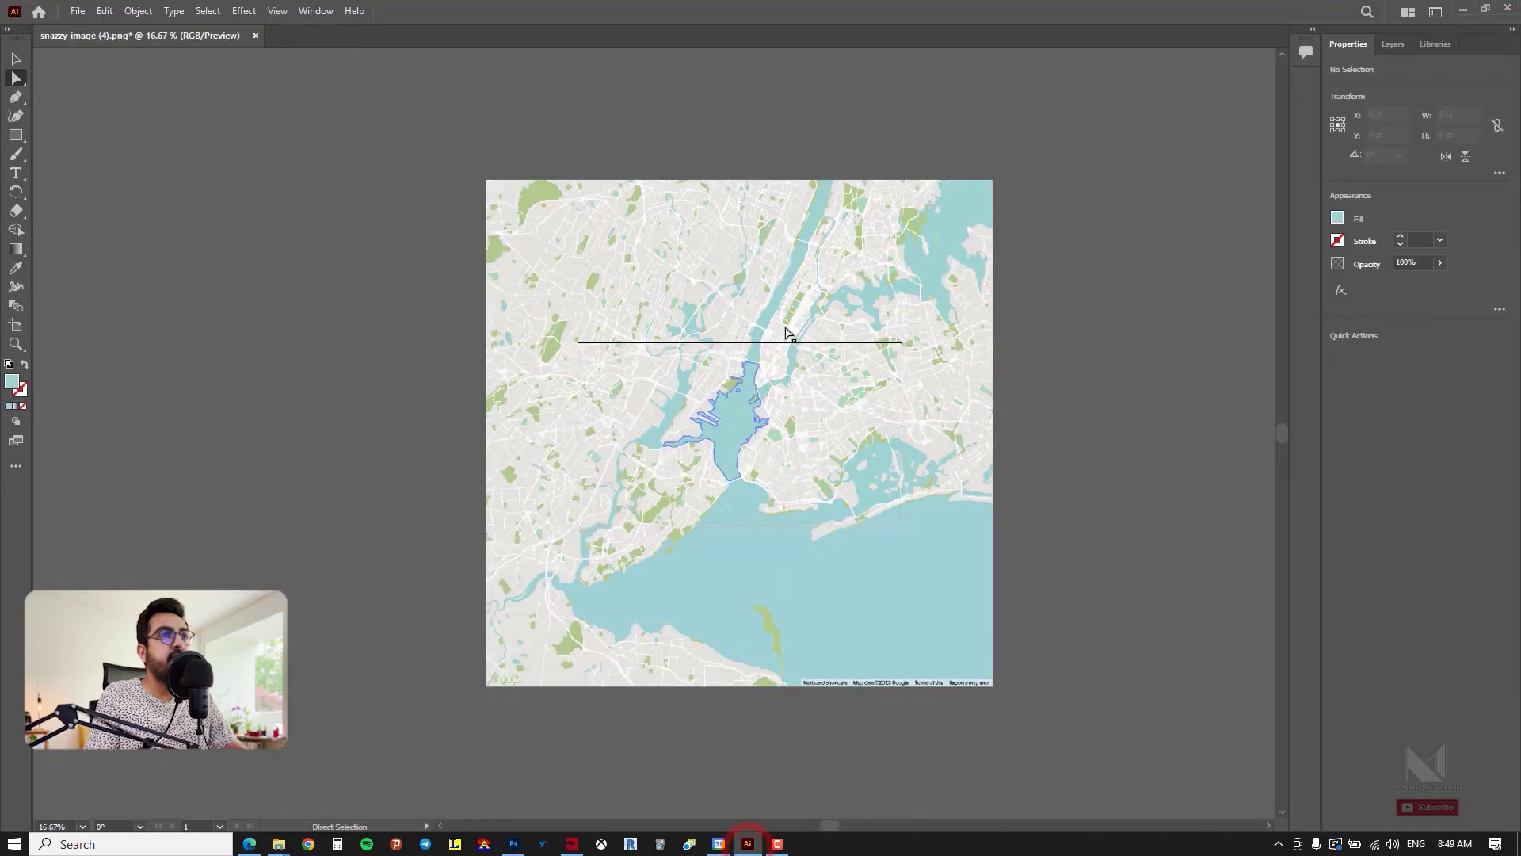
key(ctrl+a)
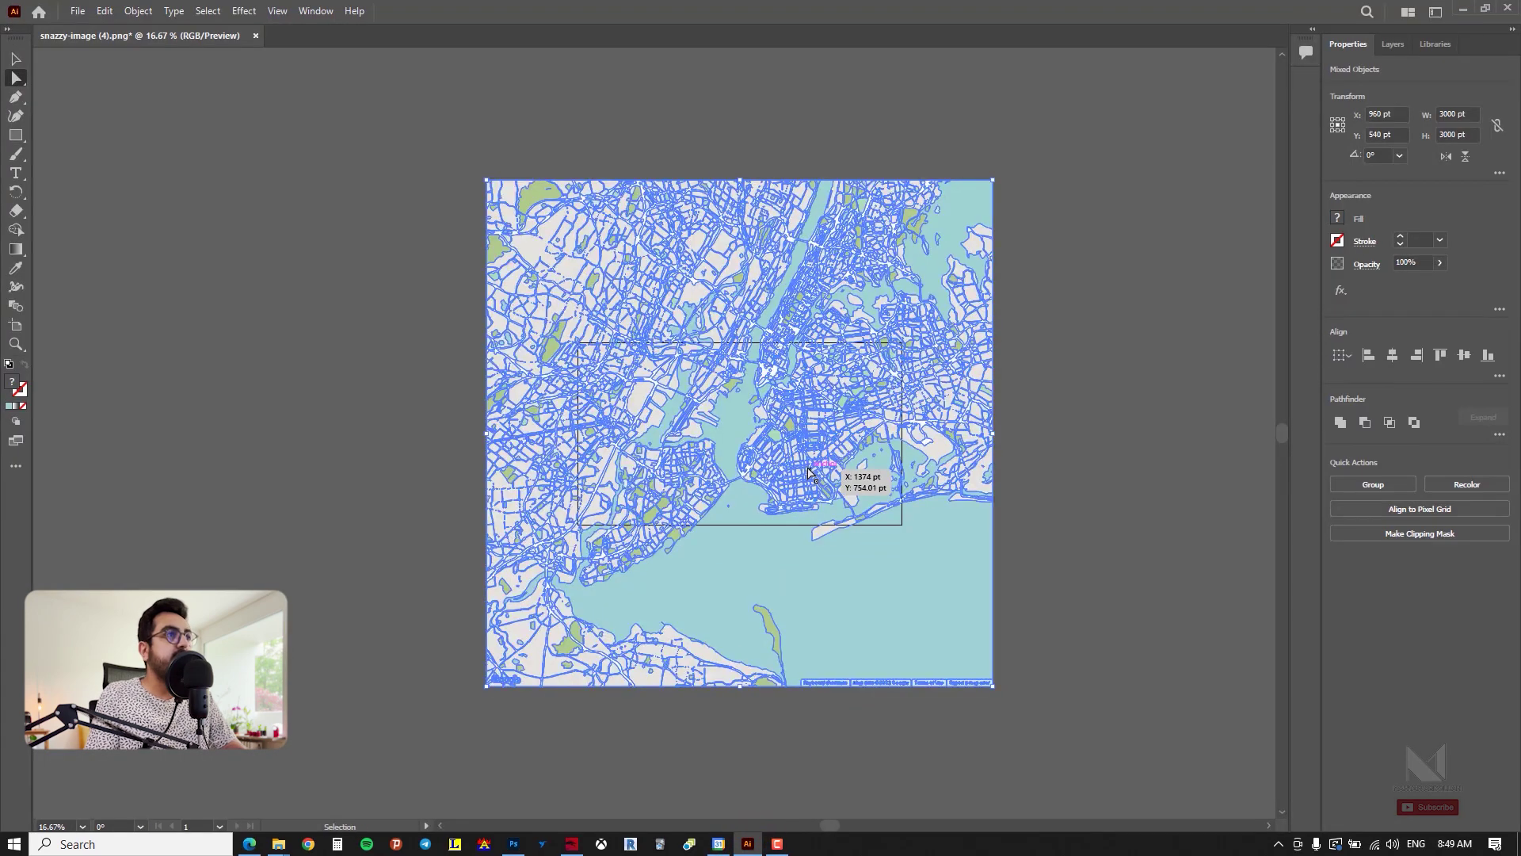
click(513, 844)
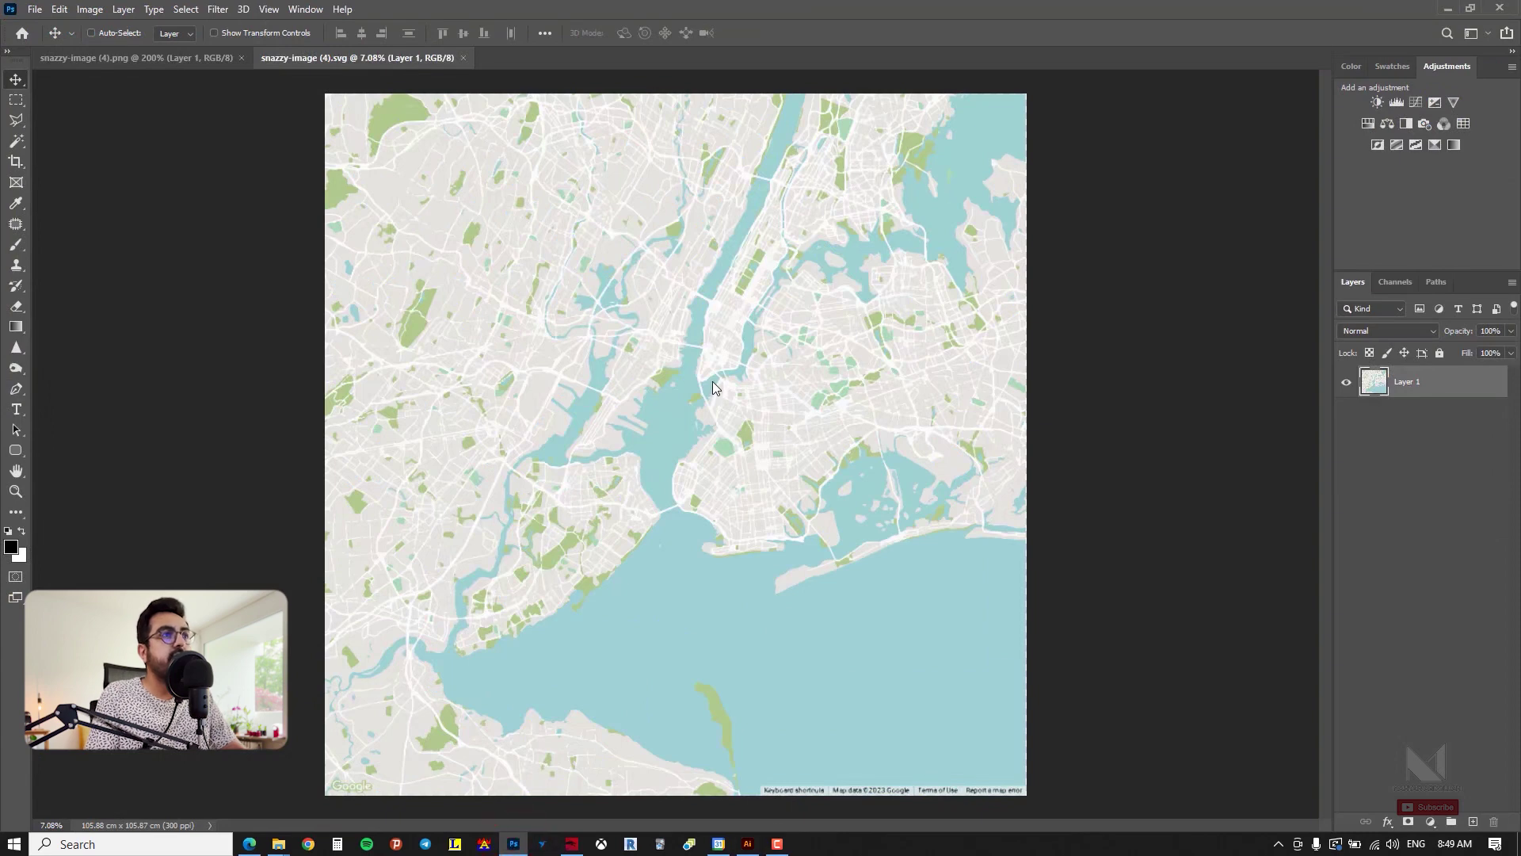
key(ctrl+v)
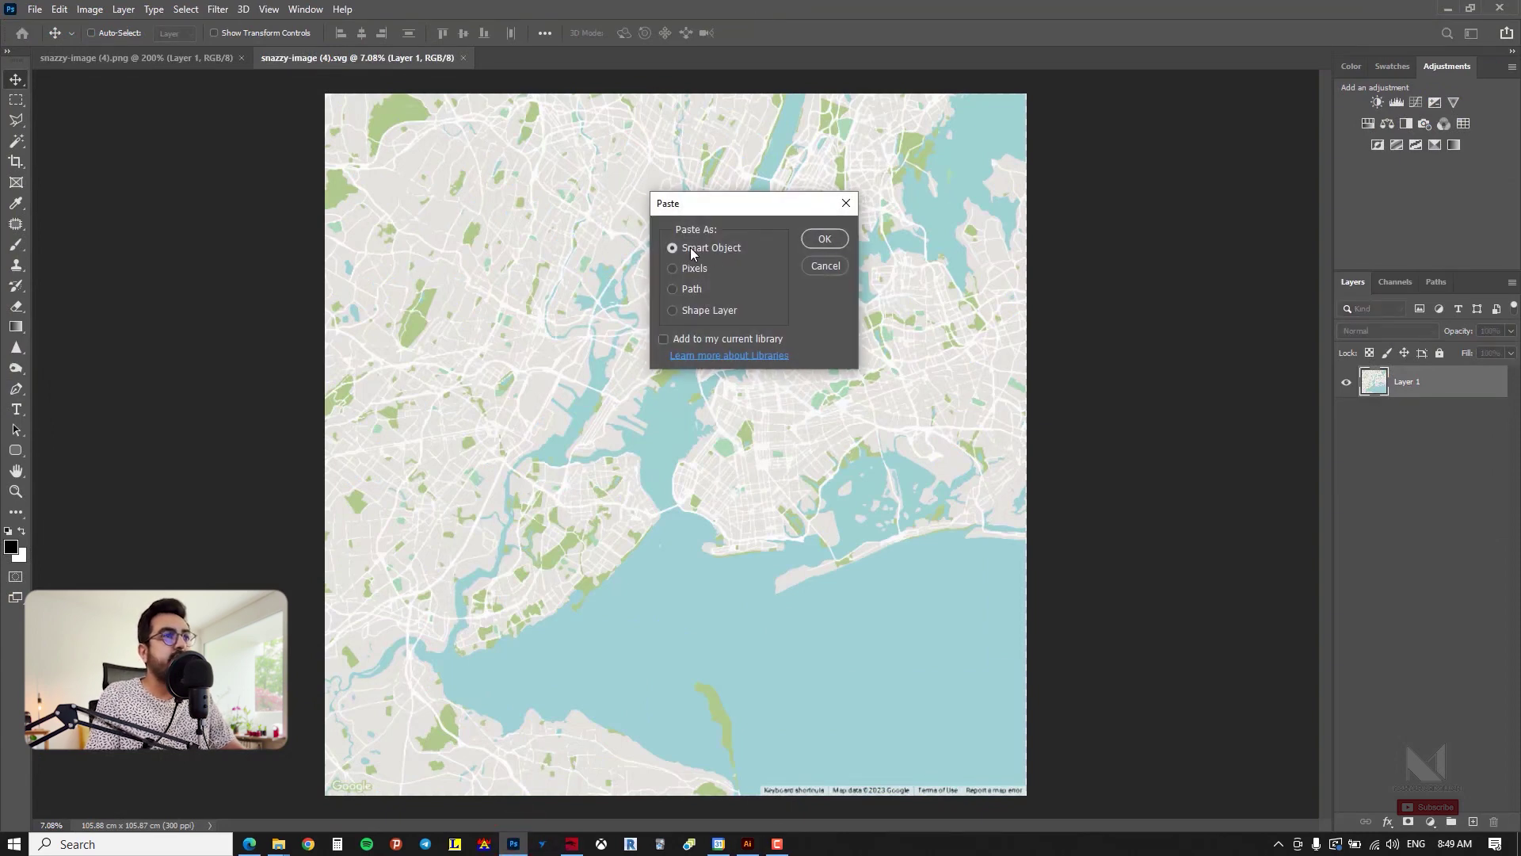
click(825, 238)
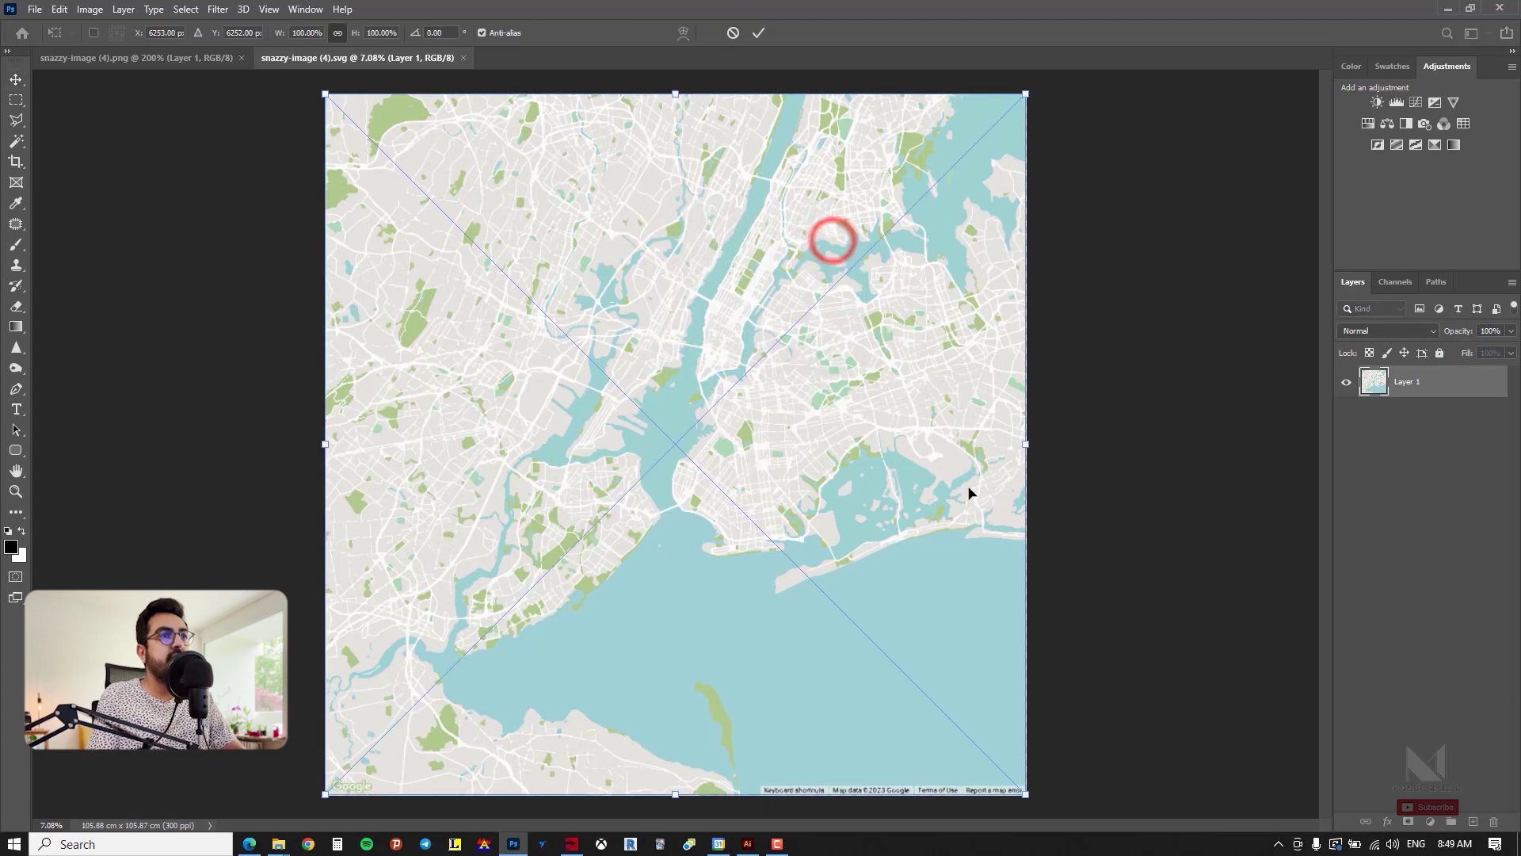
key(Return)
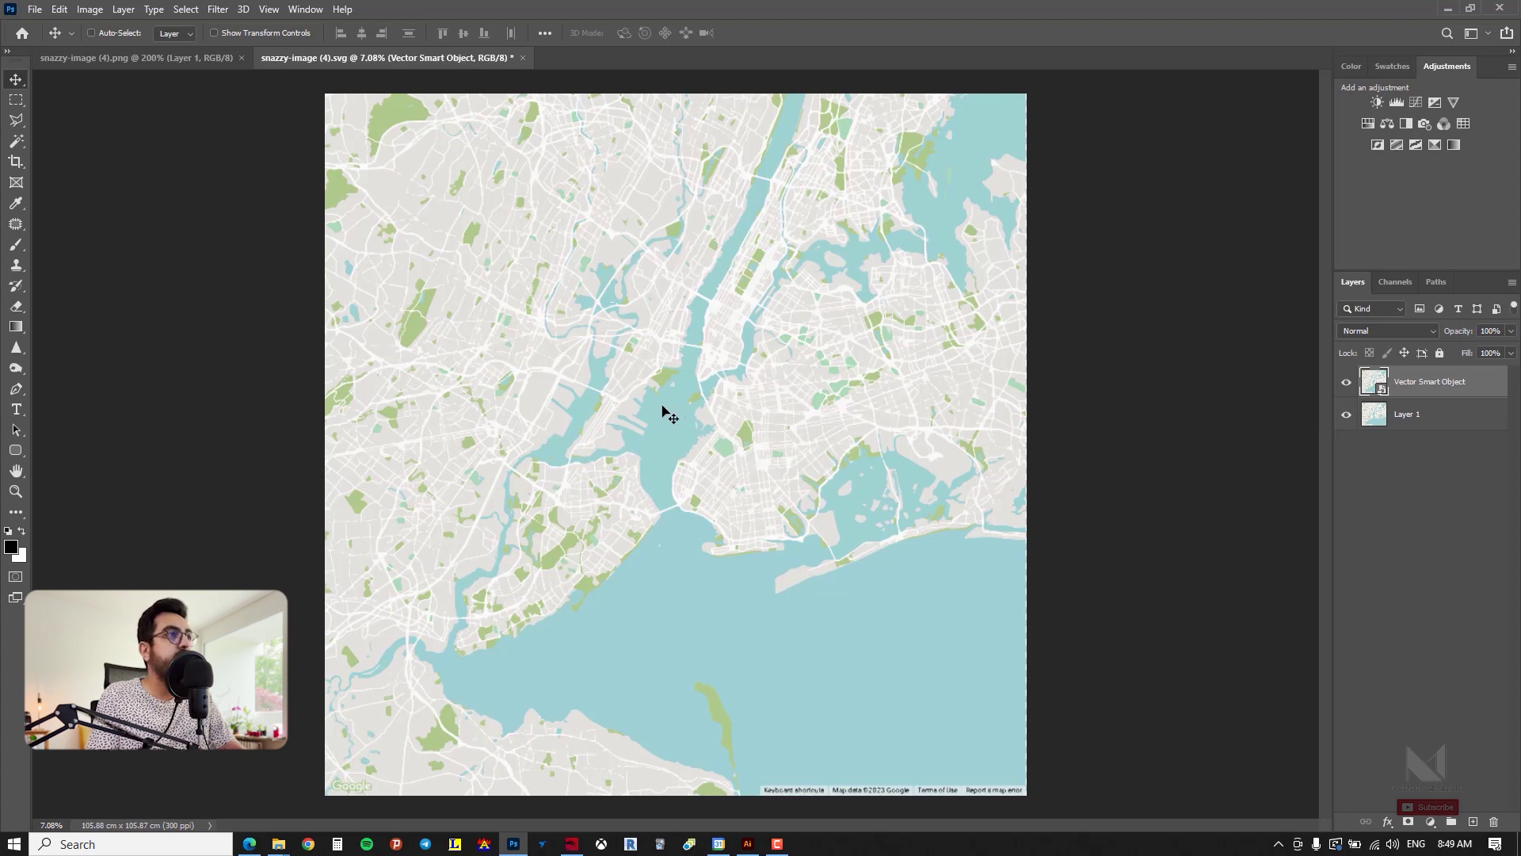
drag(664, 406, 663, 406)
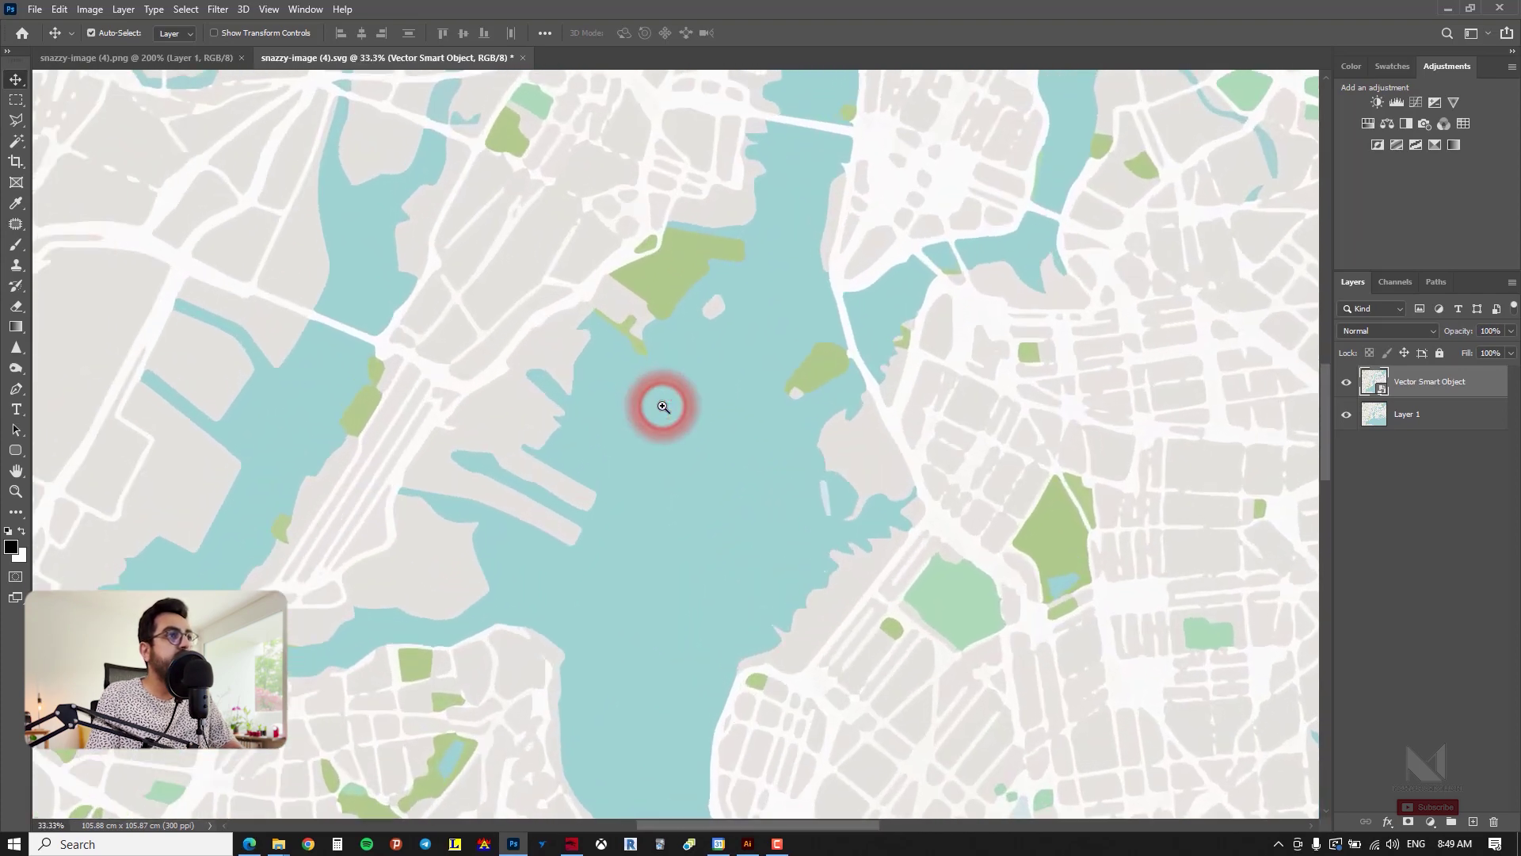
ctrl+alt+click(663, 406)
ctrl+alt+click(663, 407)
ctrl+alt+click(663, 407)
ctrl+alt+click(663, 406)
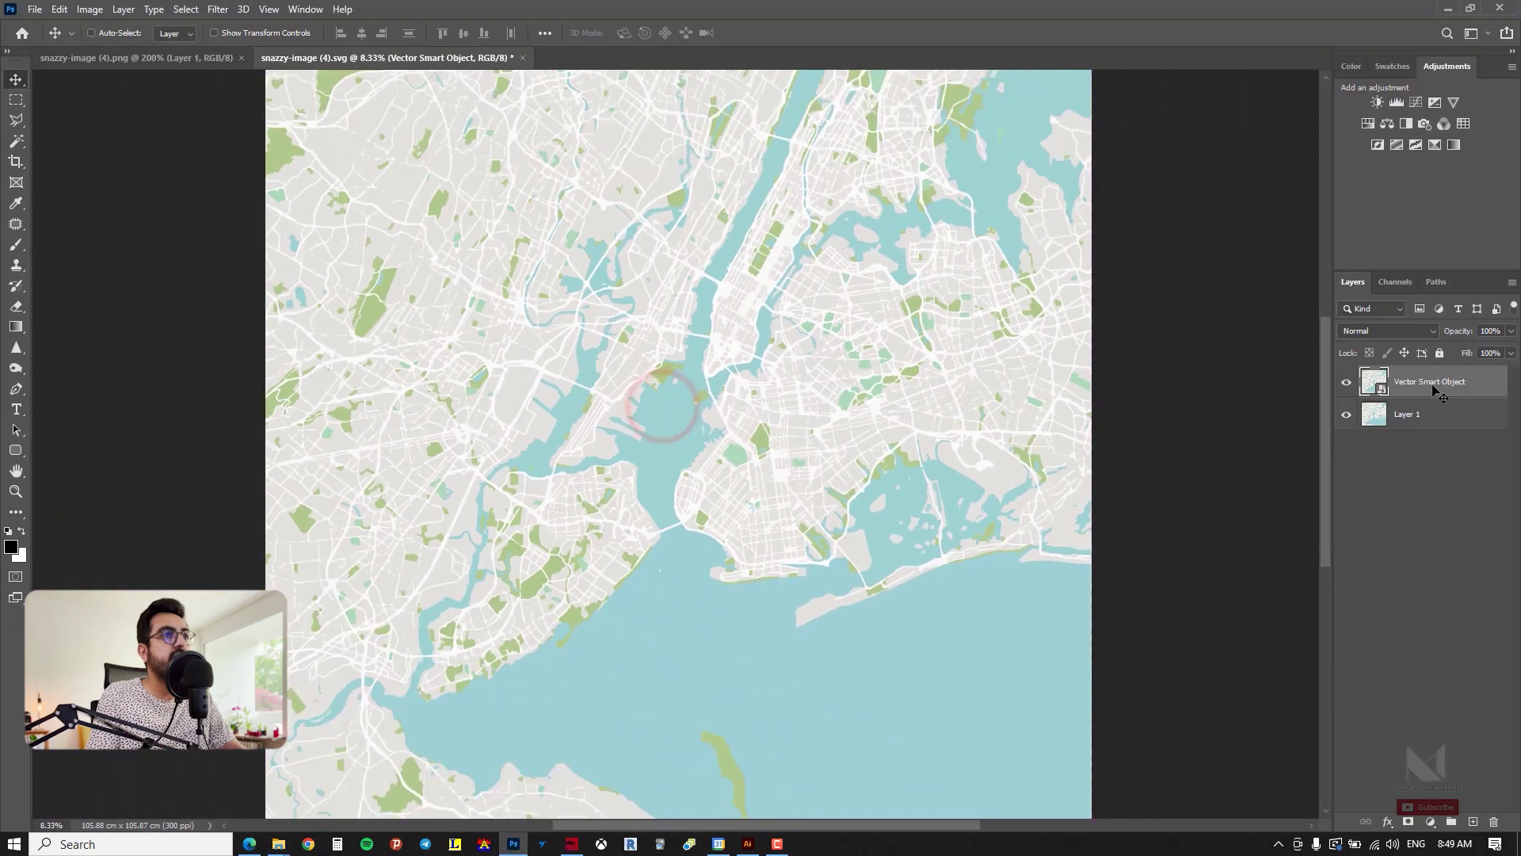
Step: Magic Wand the upper bay water and fill it with #29419b on a new layer
click(16, 141)
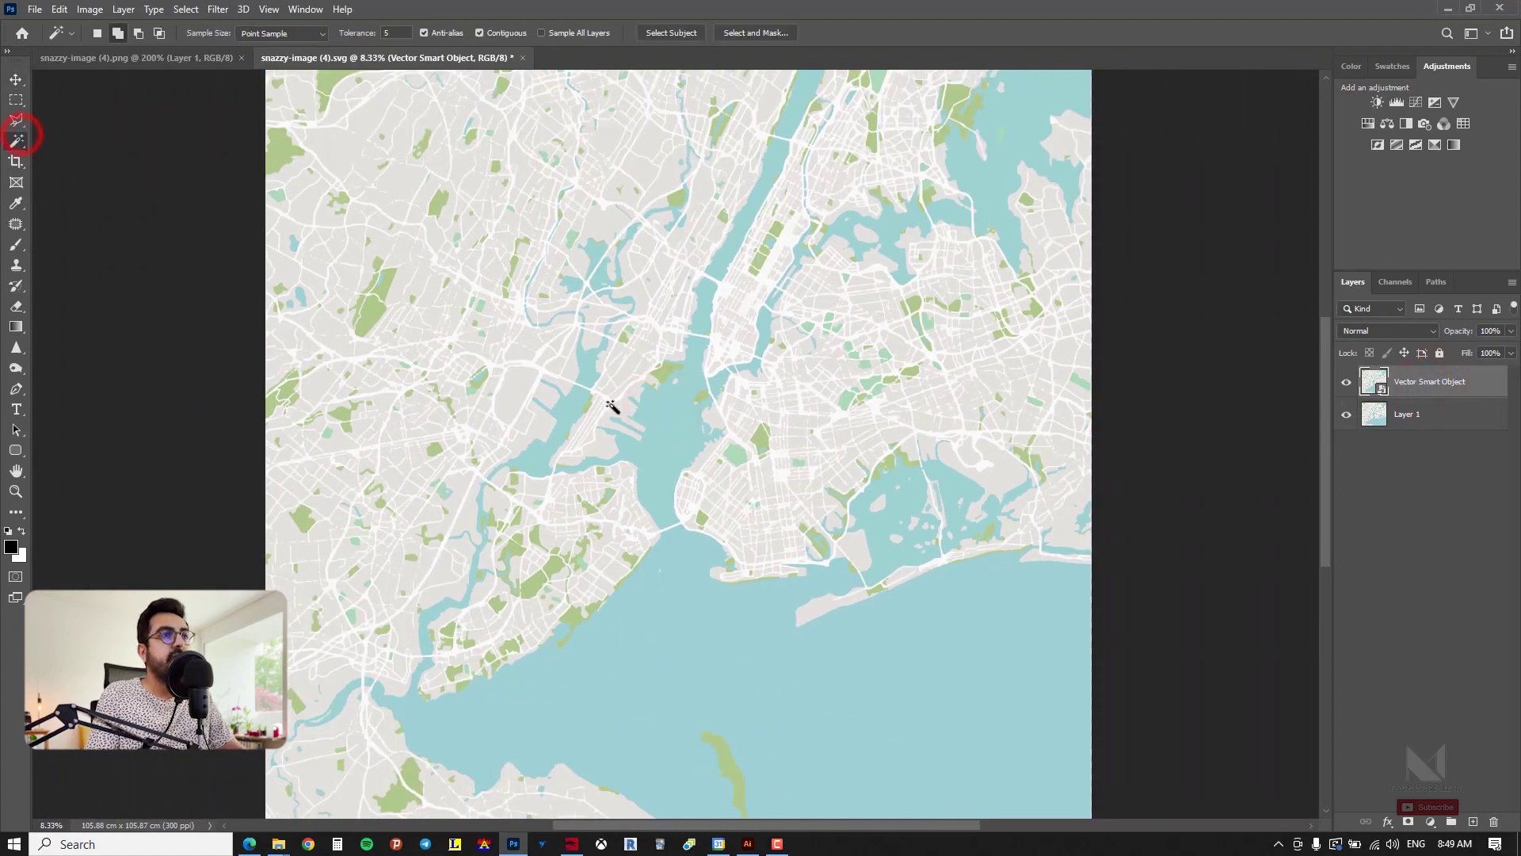
click(660, 412)
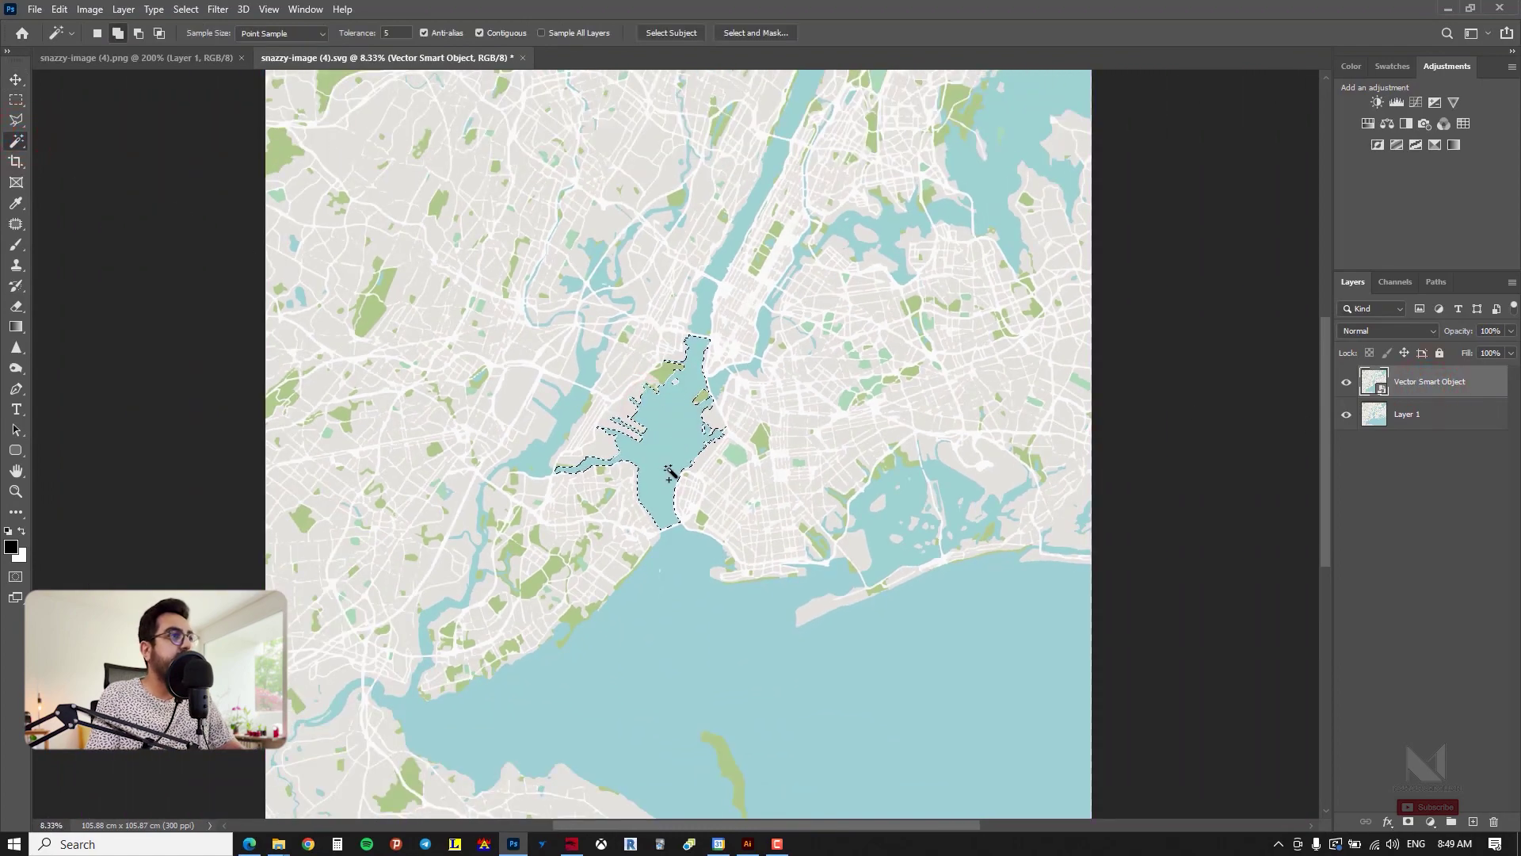
key(ctrl+shift+alt+n)
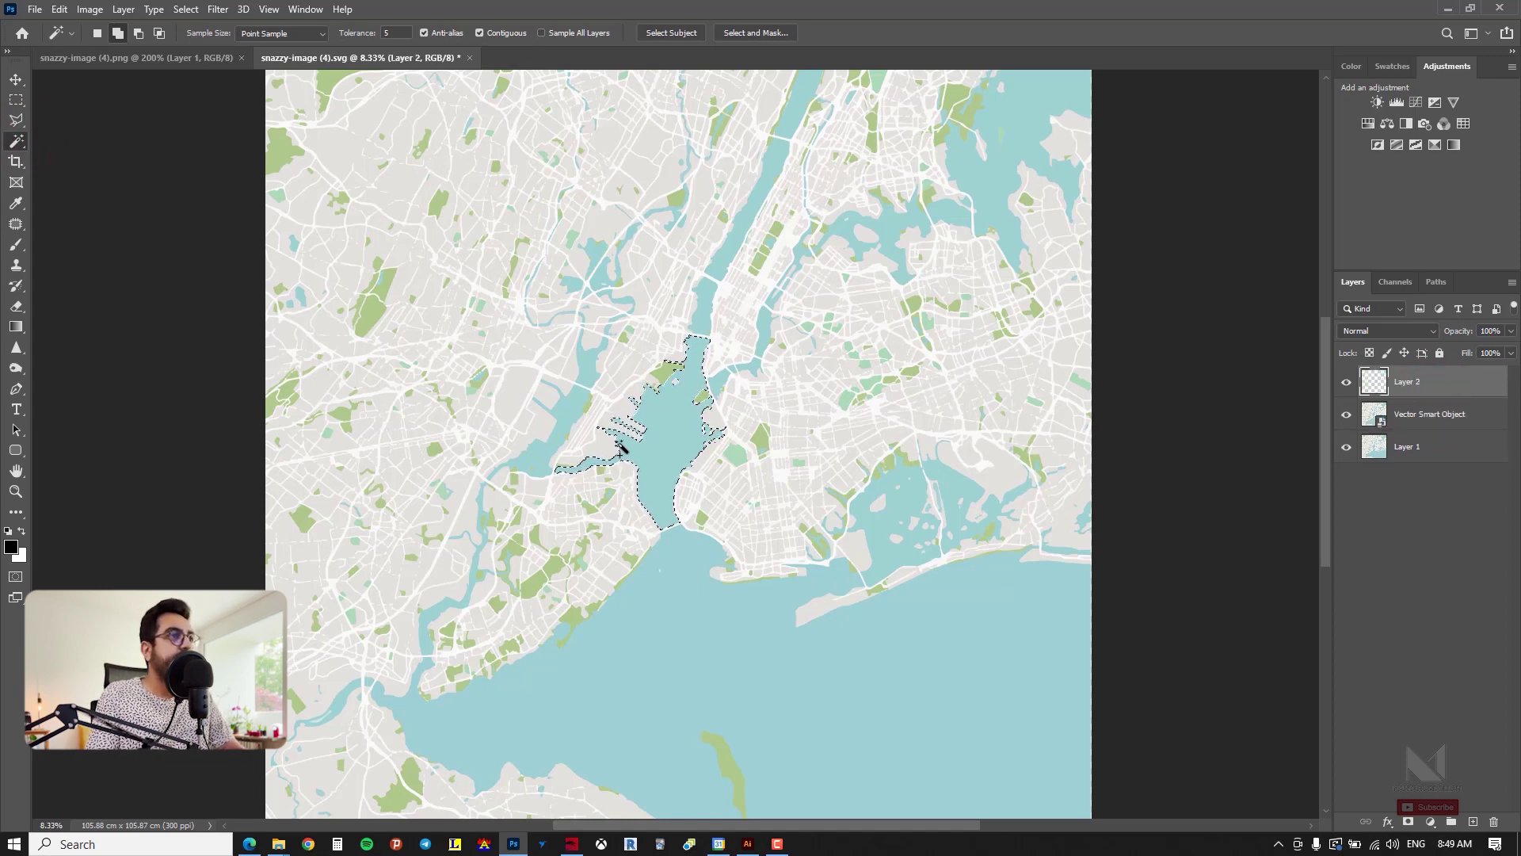
click(11, 547)
click(1036, 290)
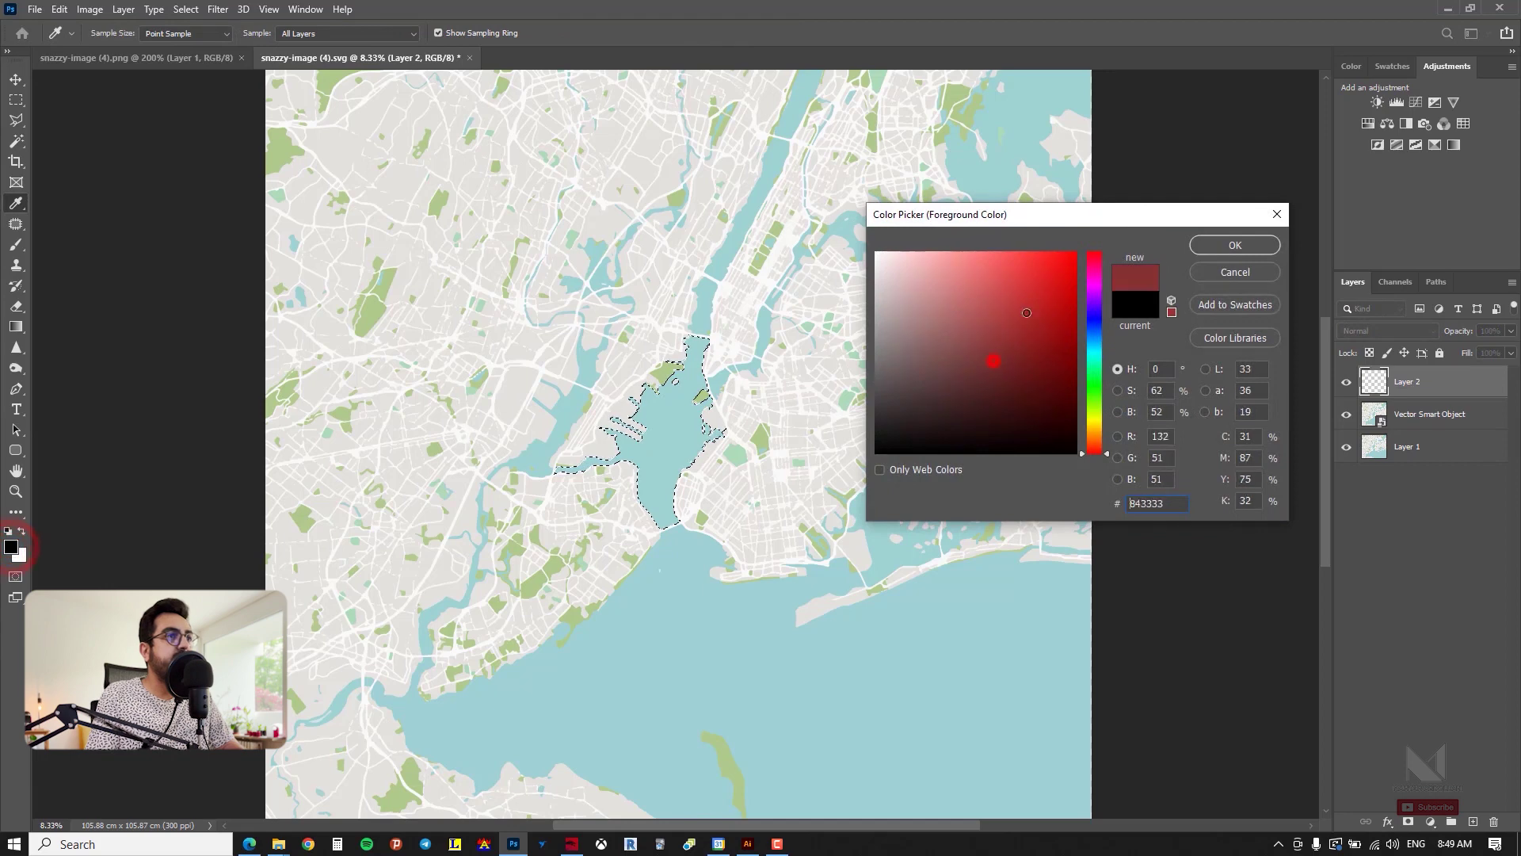
click(1094, 326)
drag(1037, 295, 1030, 333)
click(1234, 245)
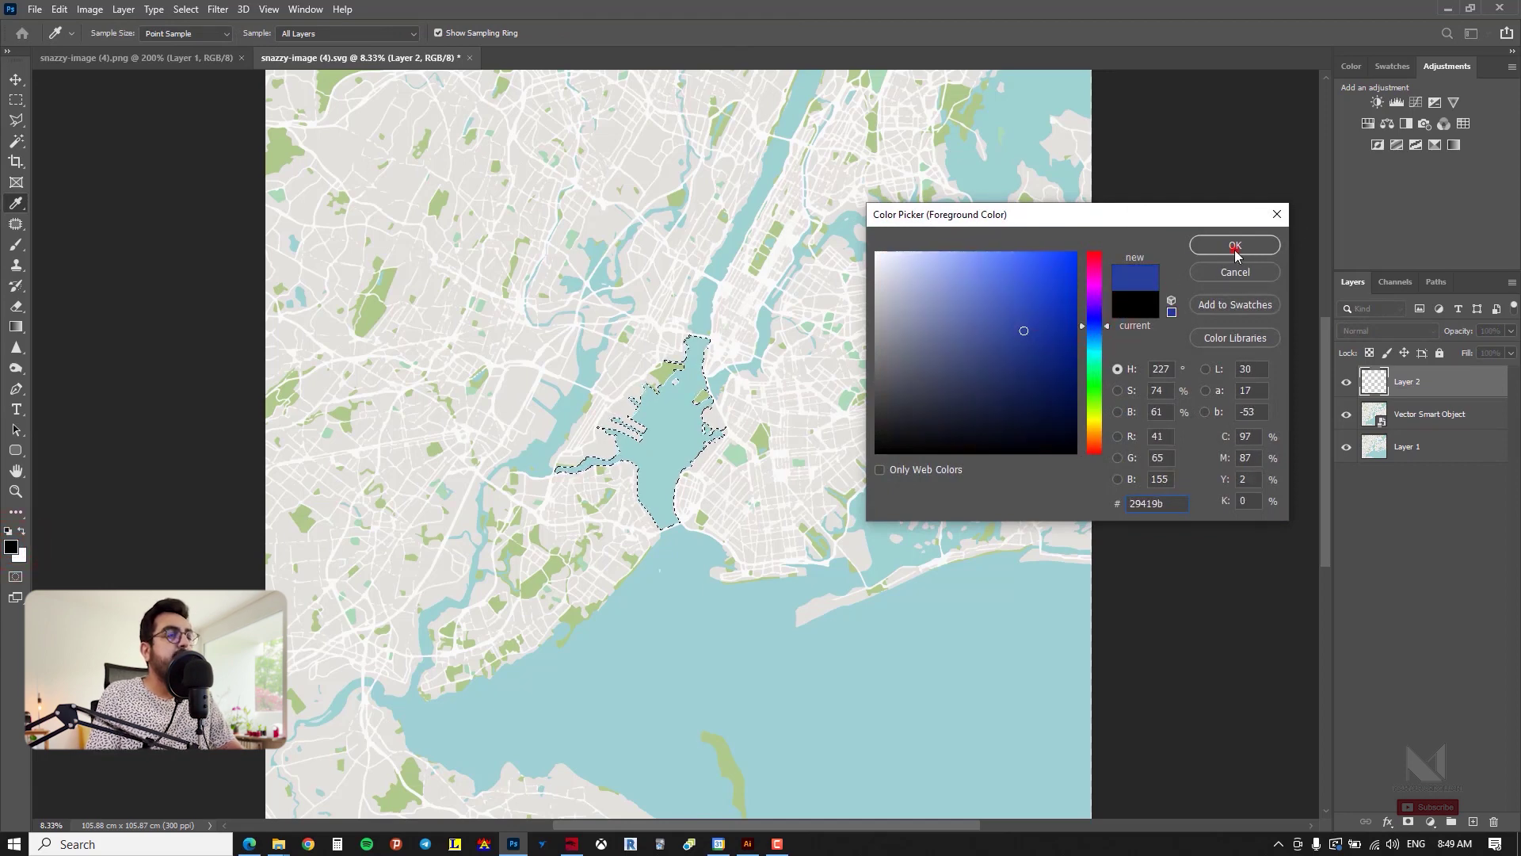
key(alt+BackSpace)
key(ctrl+d)
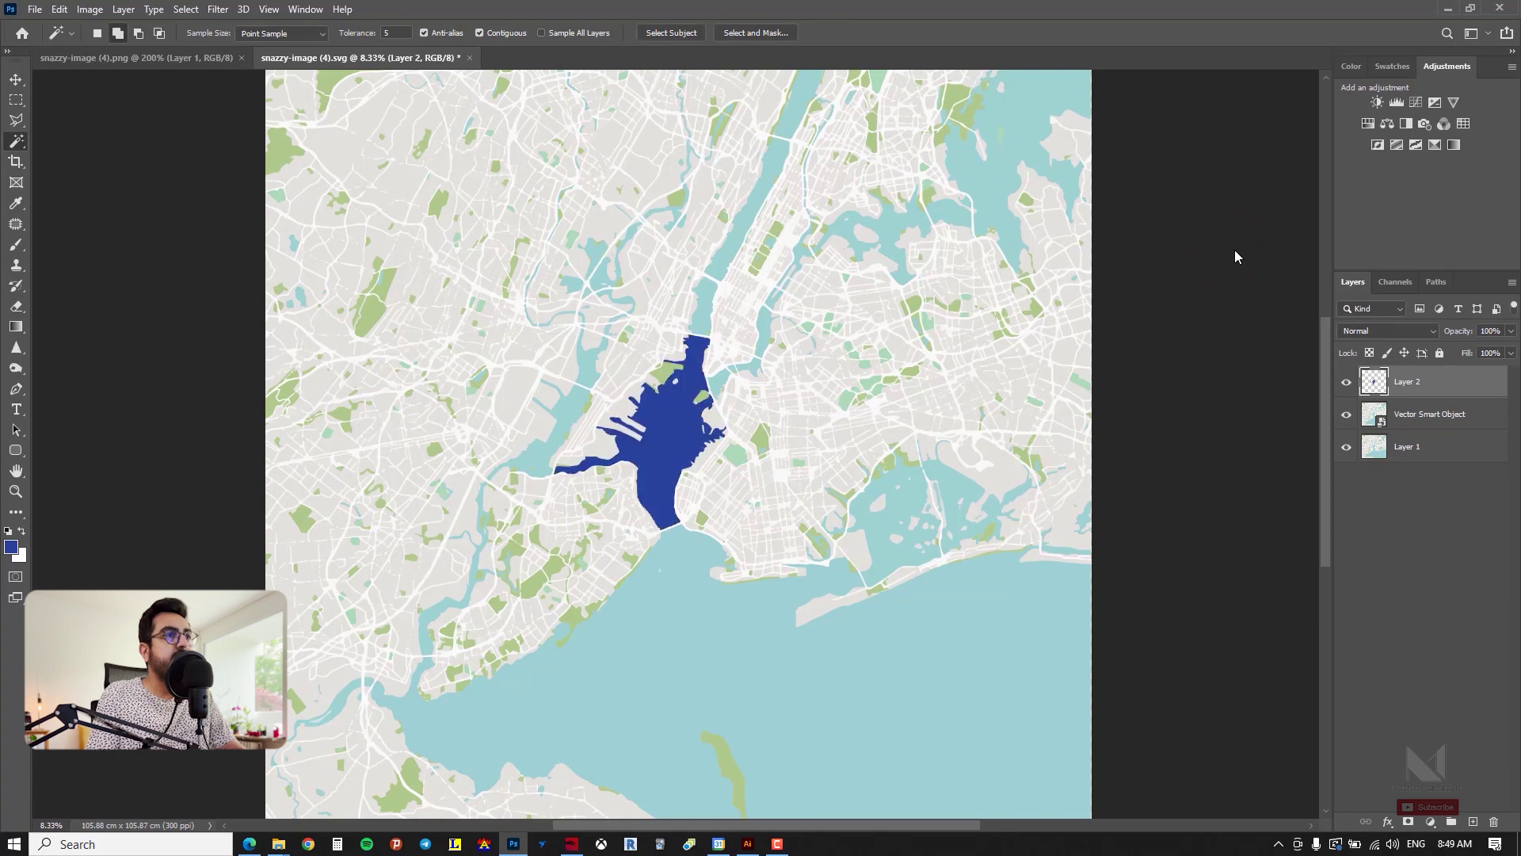
Step: Inspect the blue bay layer by nudging it, toggling its visibility and zooming in
key(v)
mouse_move(709, 431)
mouse_down()
mouse_move(696, 425)
mouse_move(716, 415)
mouse_up()
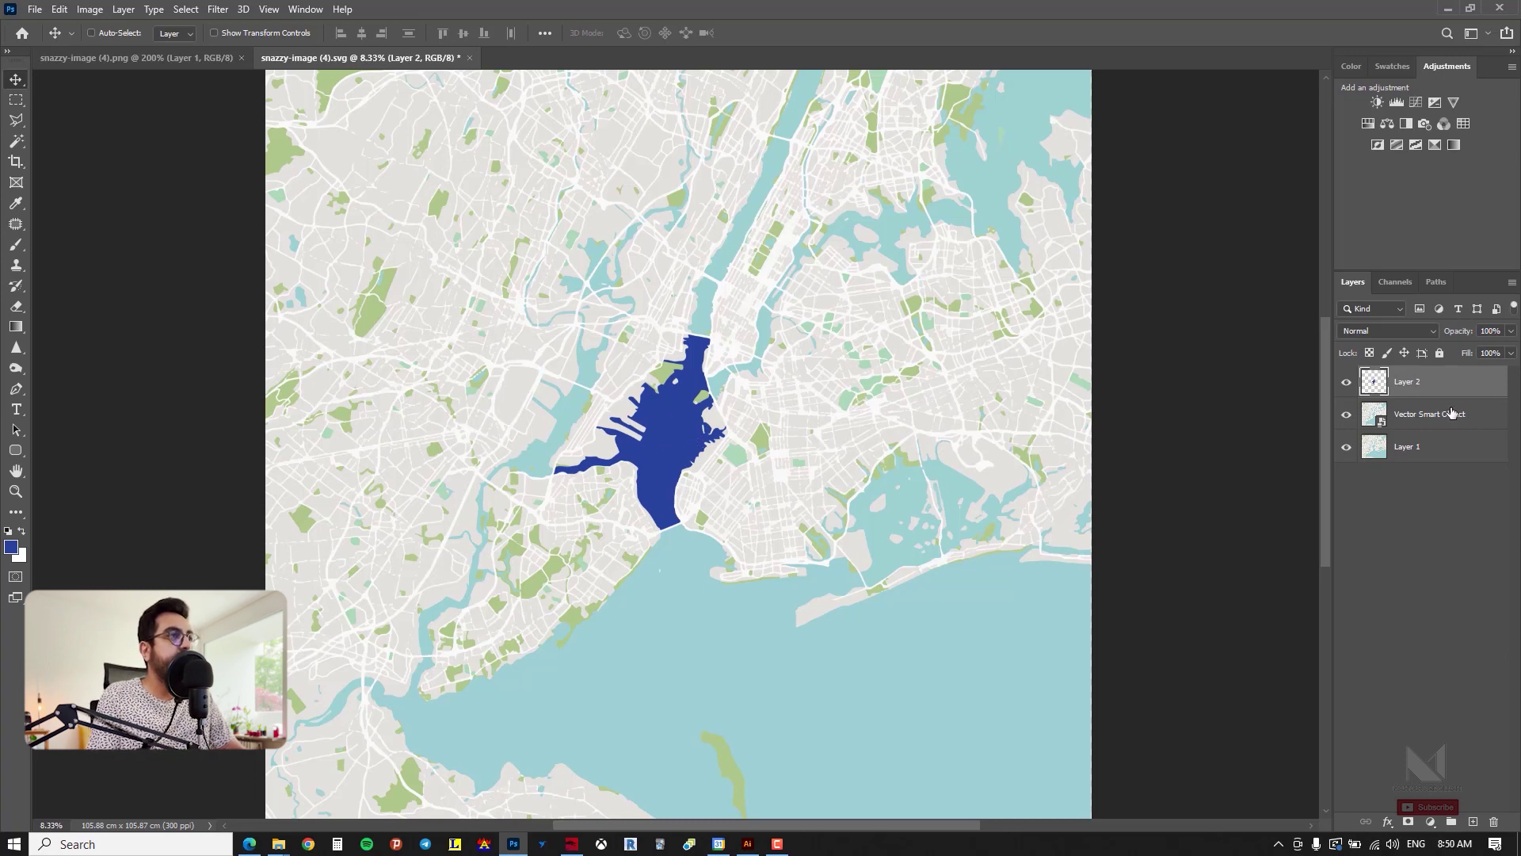
click(1347, 382)
ctrl+click(723, 435)
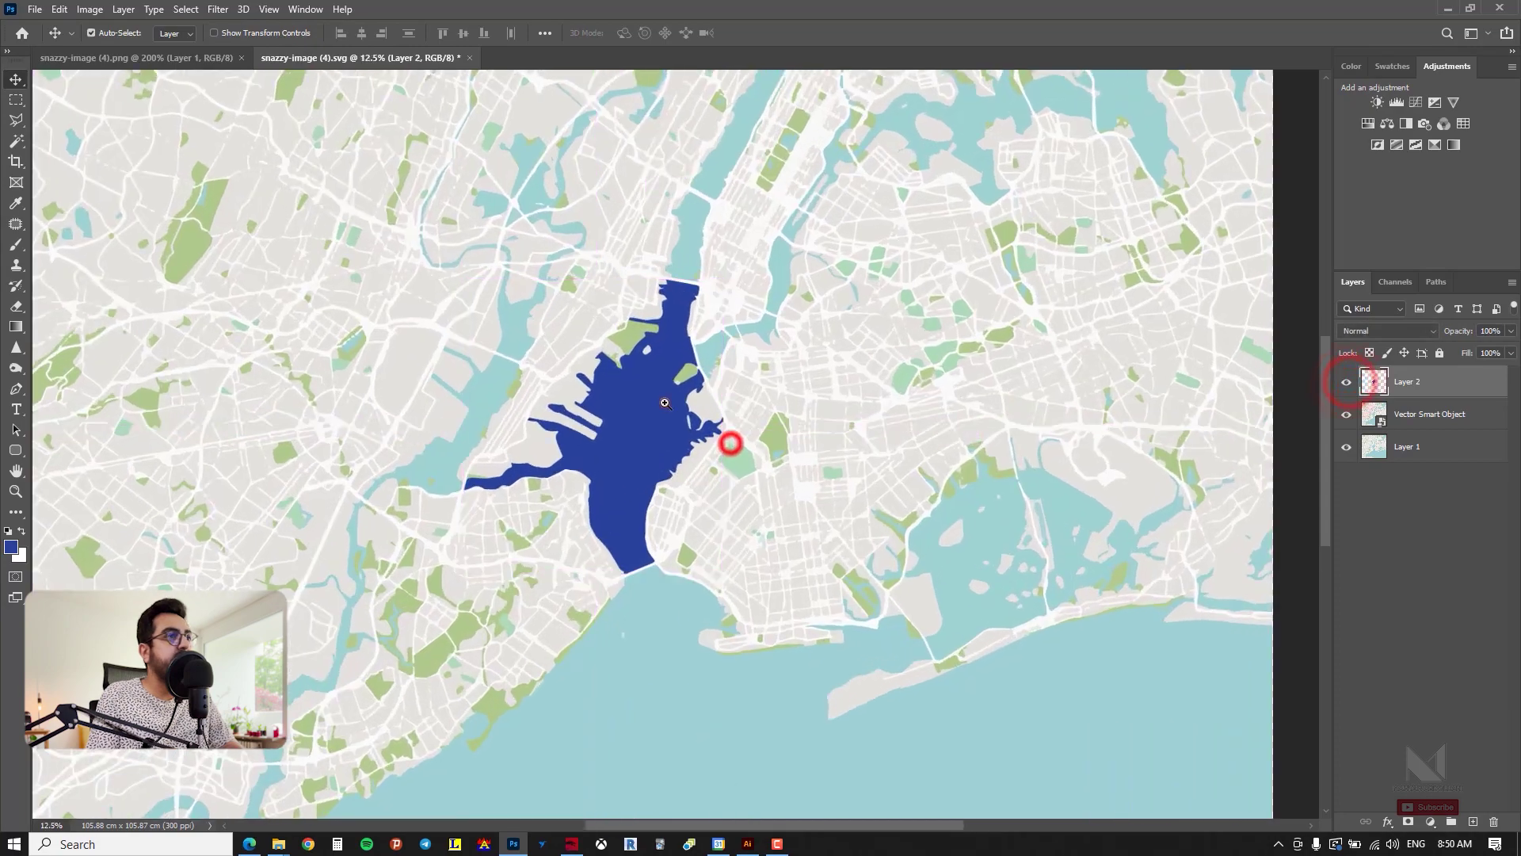
ctrl+click(662, 401)
ctrl+click(544, 380)
ctrl+click(635, 420)
alt+click(621, 418)
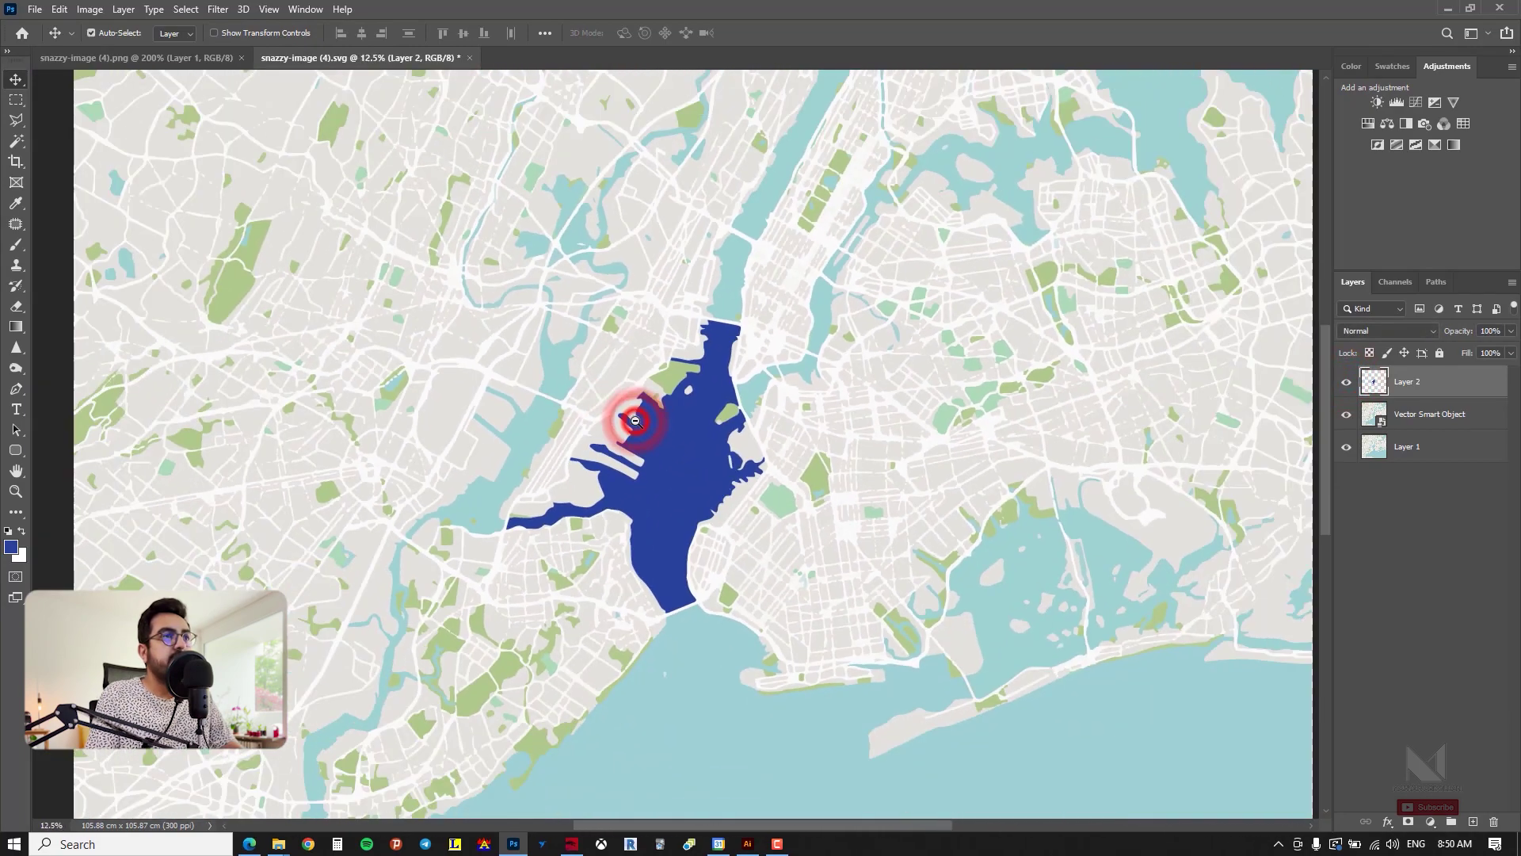
alt+click(621, 425)
alt+click(621, 425)
drag(669, 443, 687, 450)
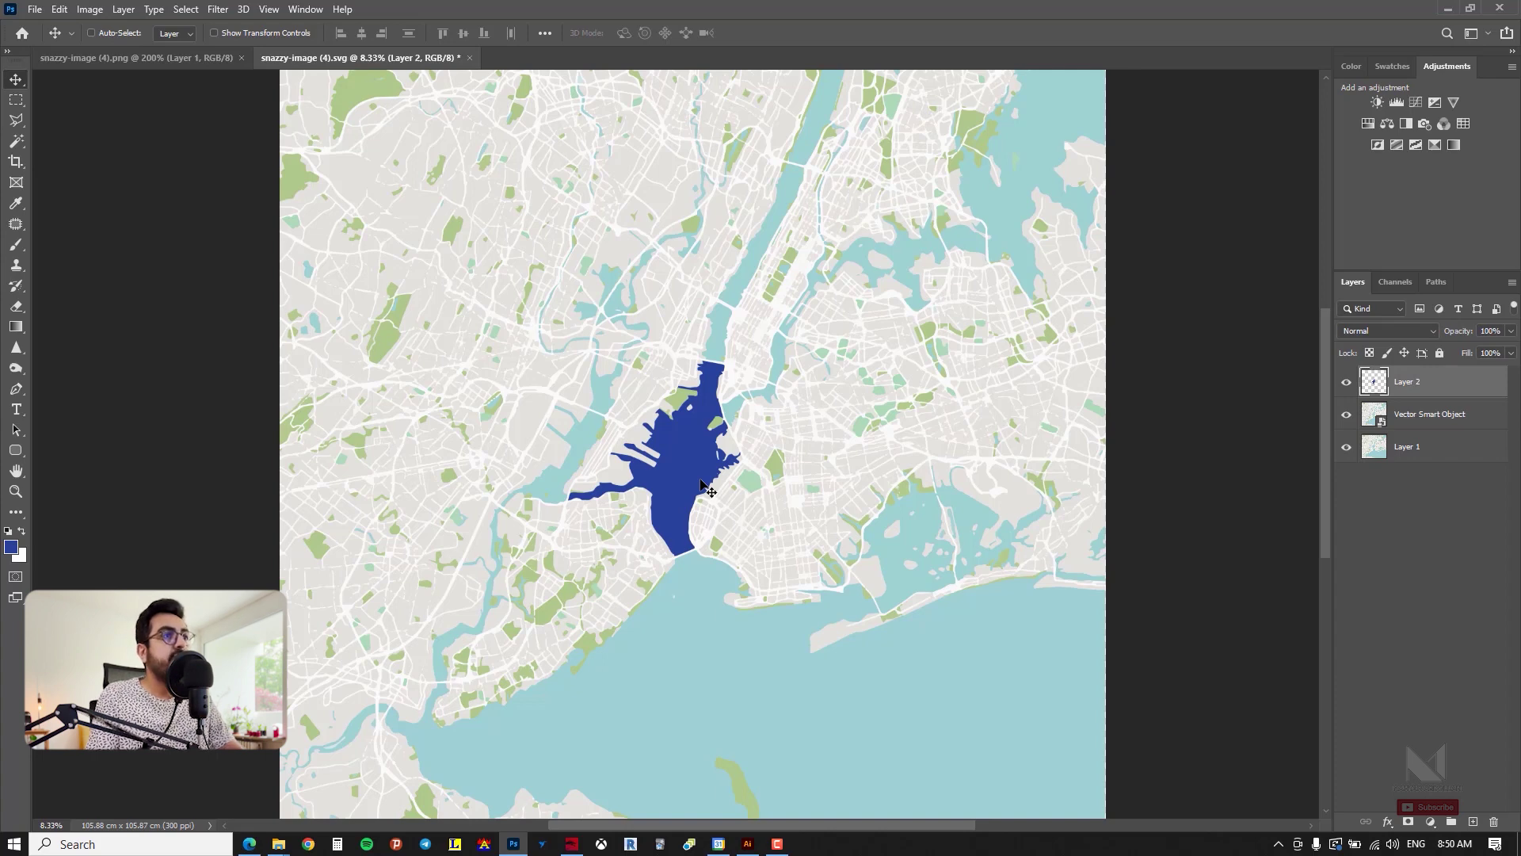
Step: Open Snazzy Maps' Build a Map page with the default New York map at zoom 11
click(252, 845)
click(648, 13)
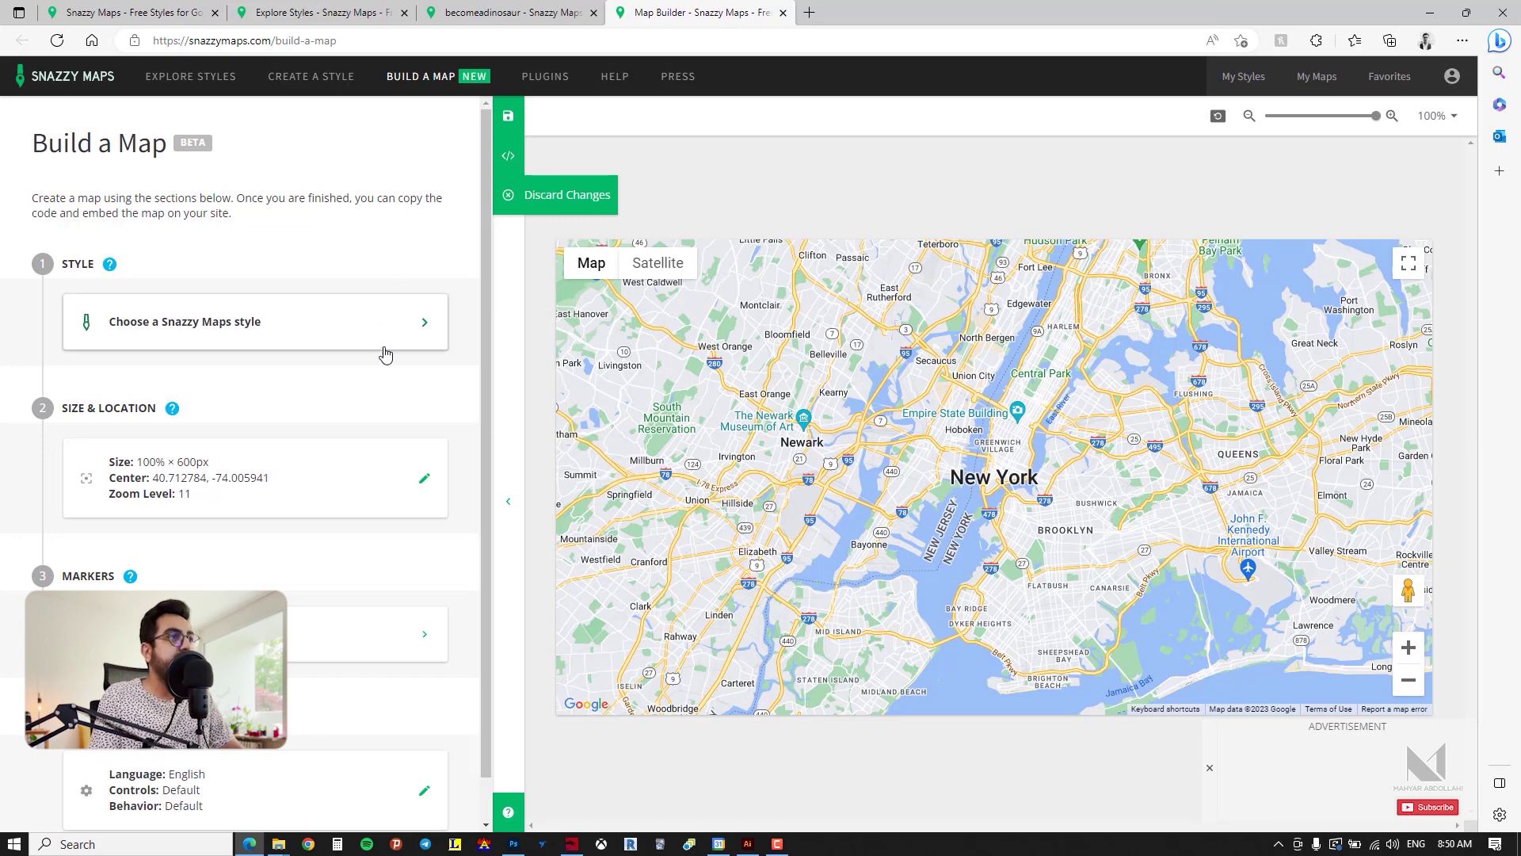
scroll(383, 353, down, 1)
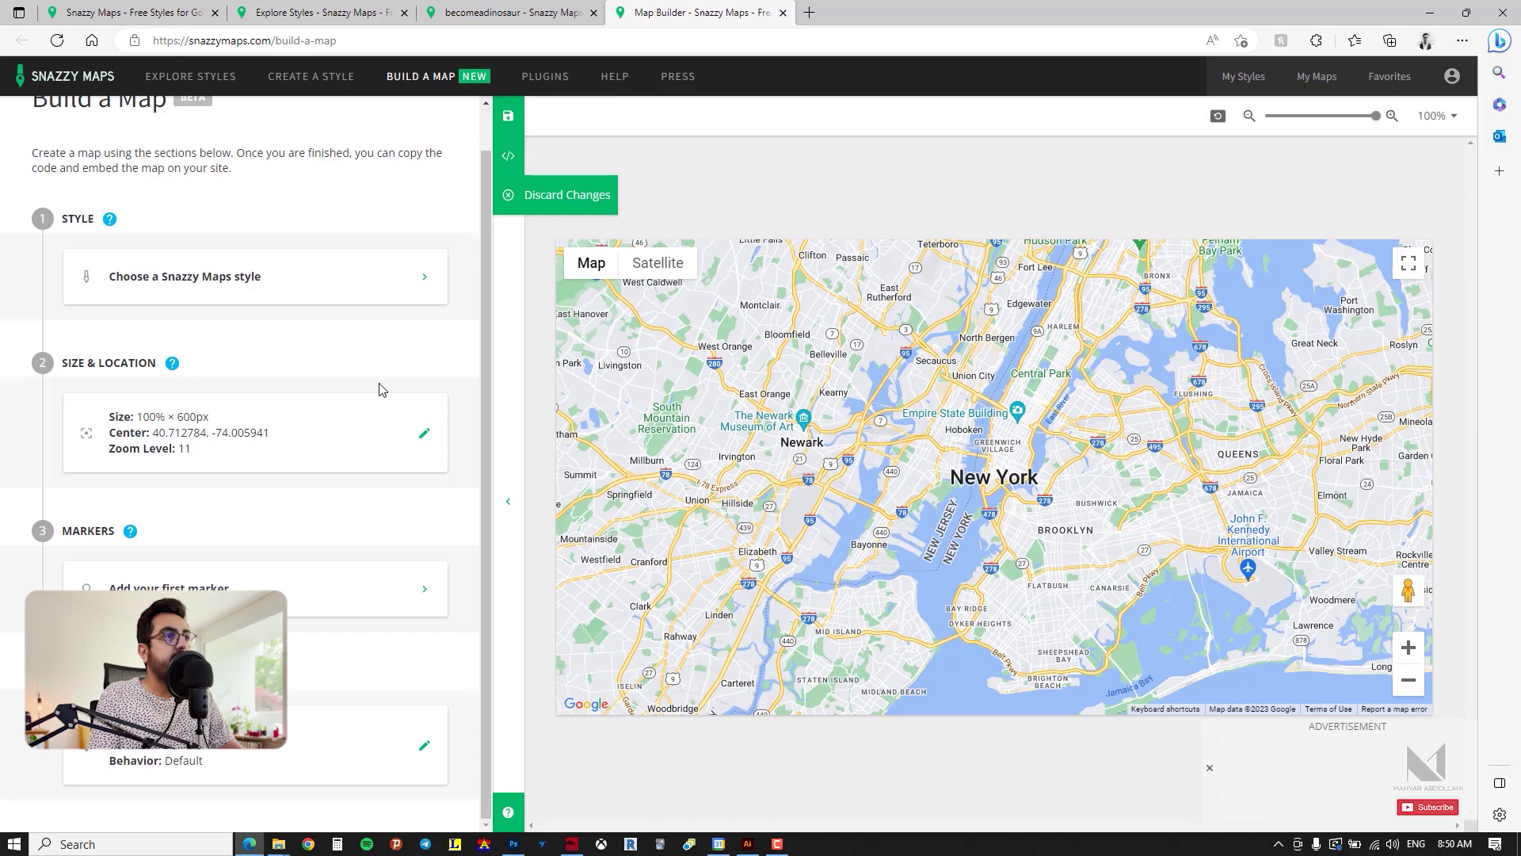
scroll(195, 337, up, 1)
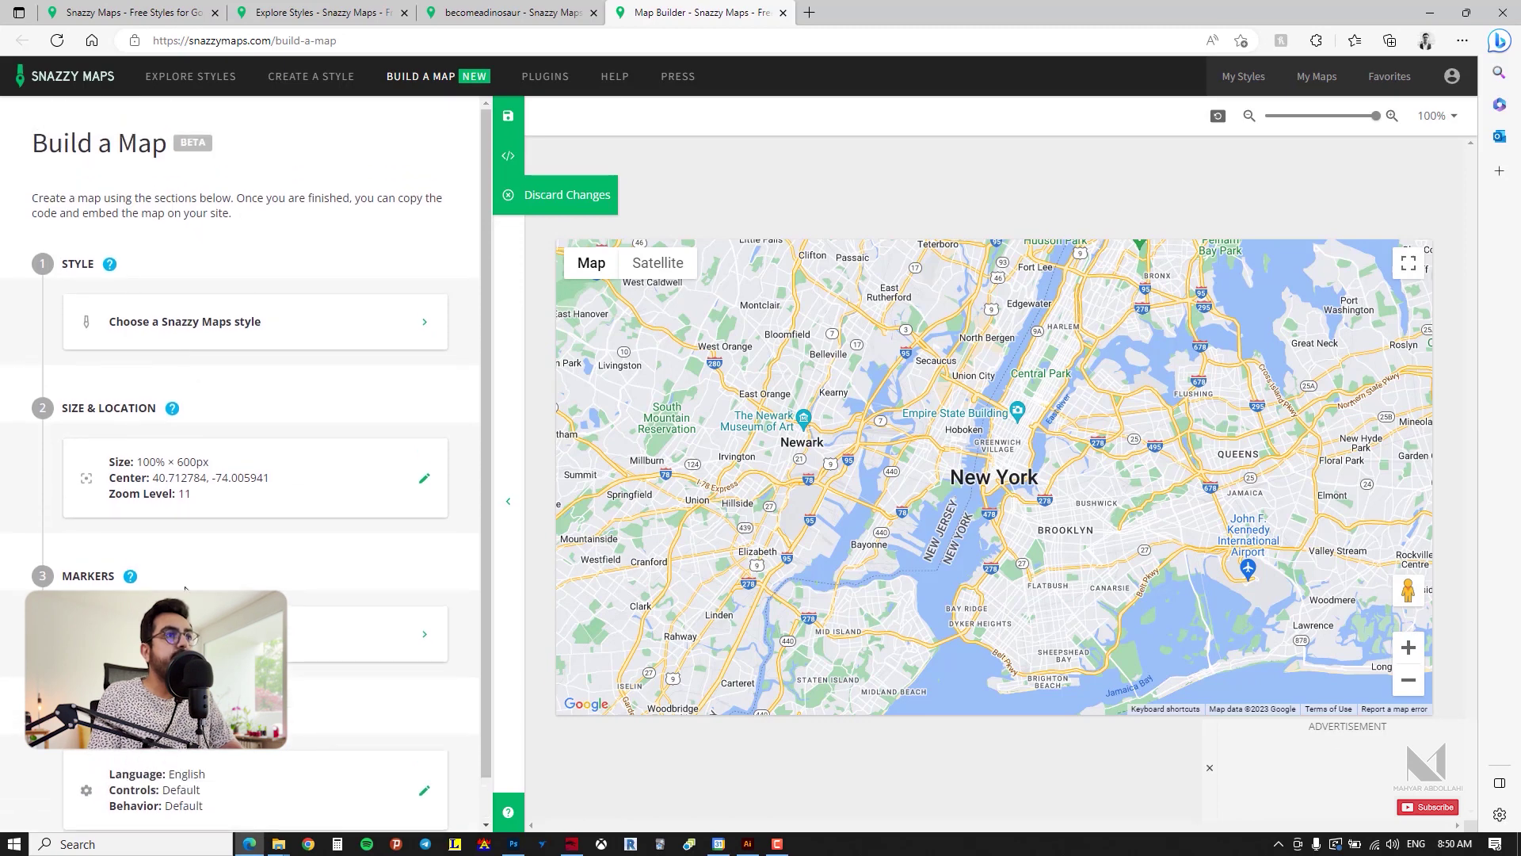
scroll(211, 526, down, 1)
scroll(211, 526, up, 1)
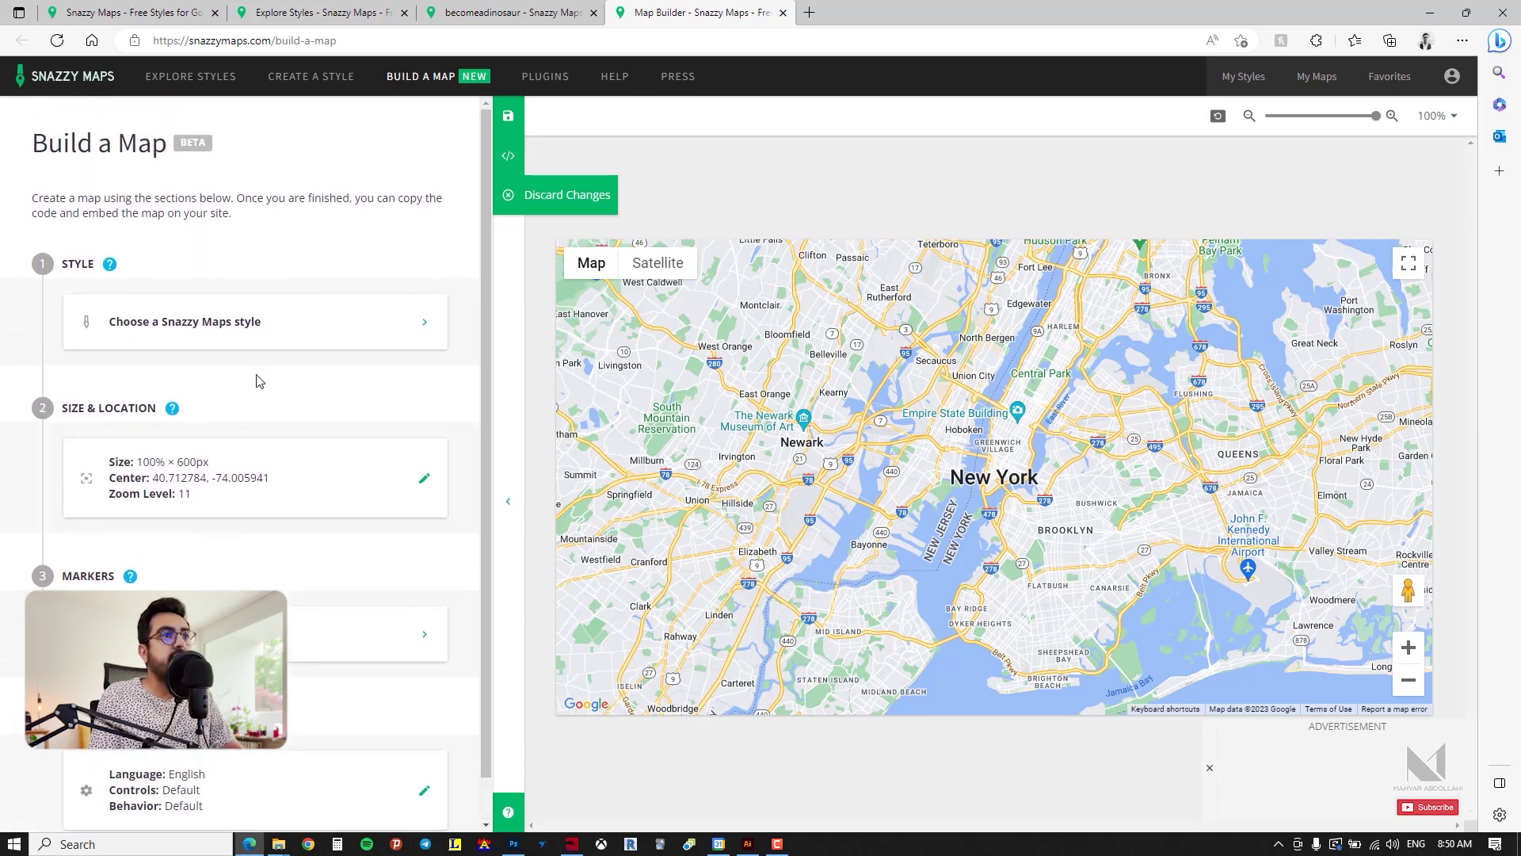
Step: Choose the WY style from the Snazzy Maps styles list and apply it
click(210, 323)
scroll(196, 525, down, 3)
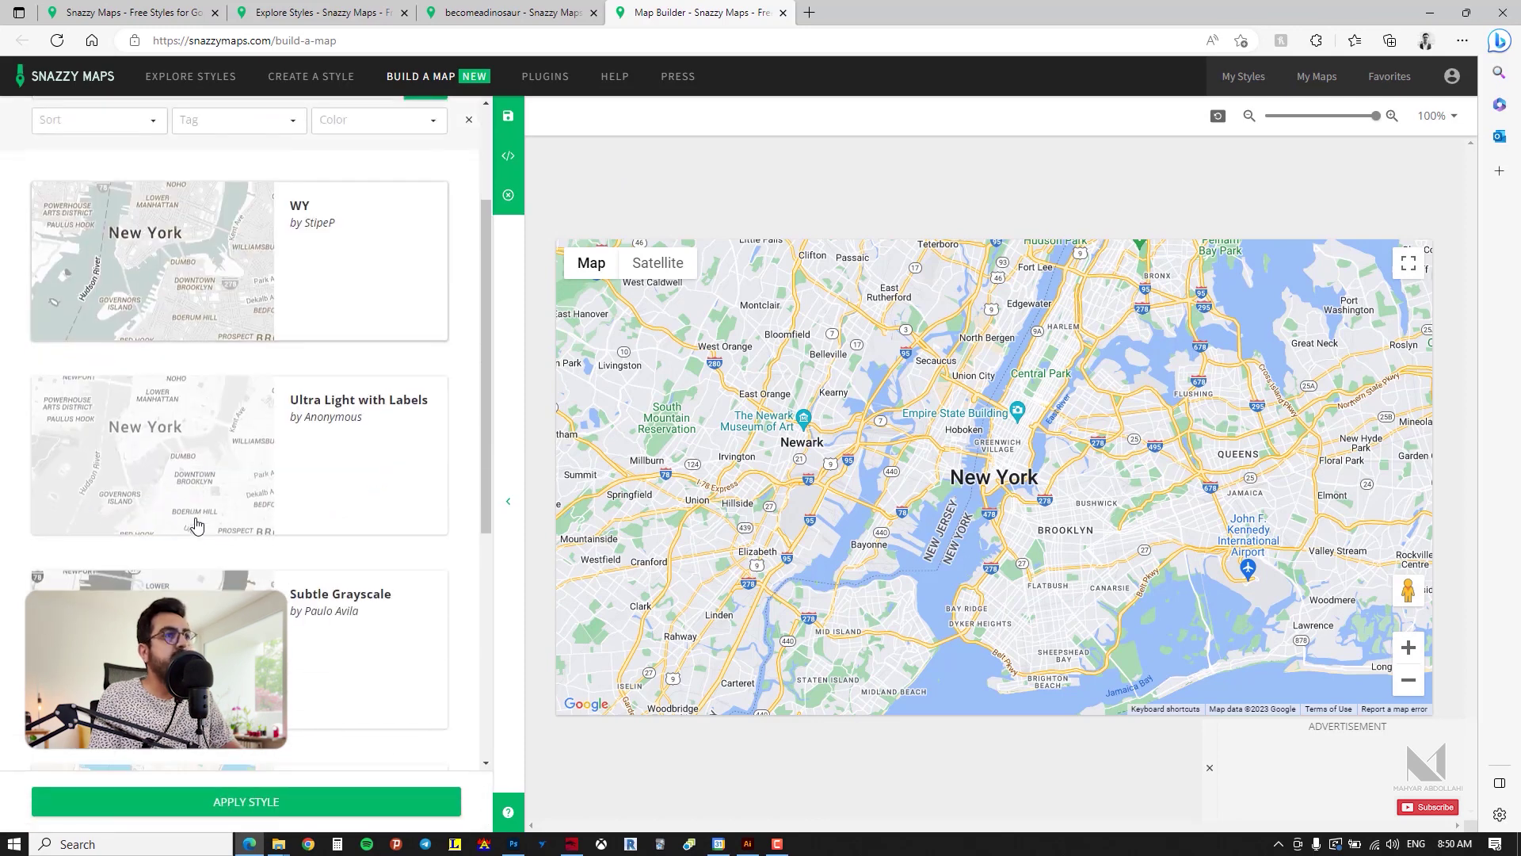
scroll(191, 414, up, 1)
click(163, 327)
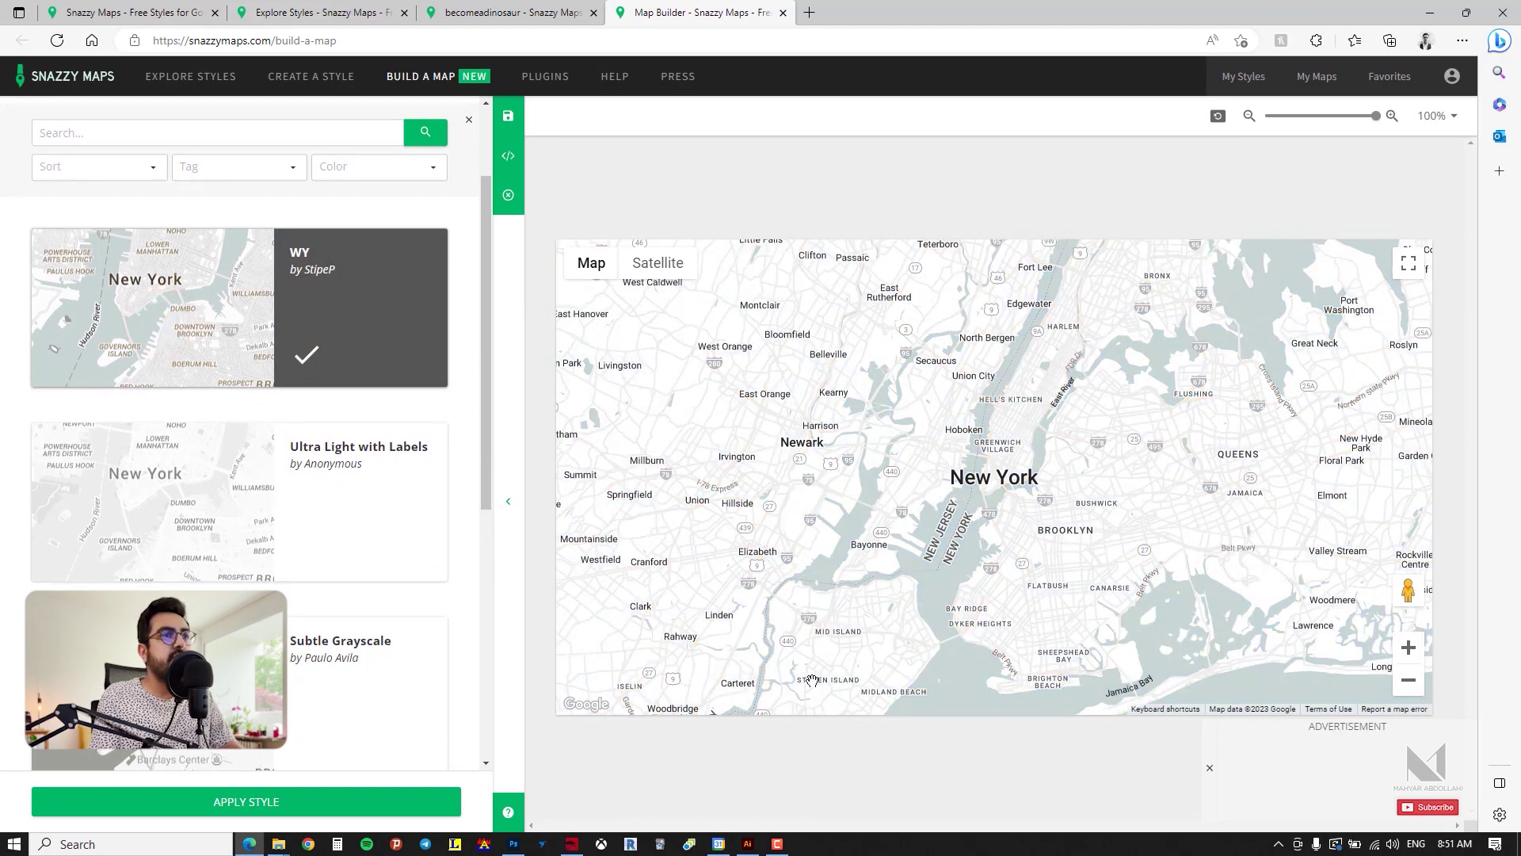
click(229, 801)
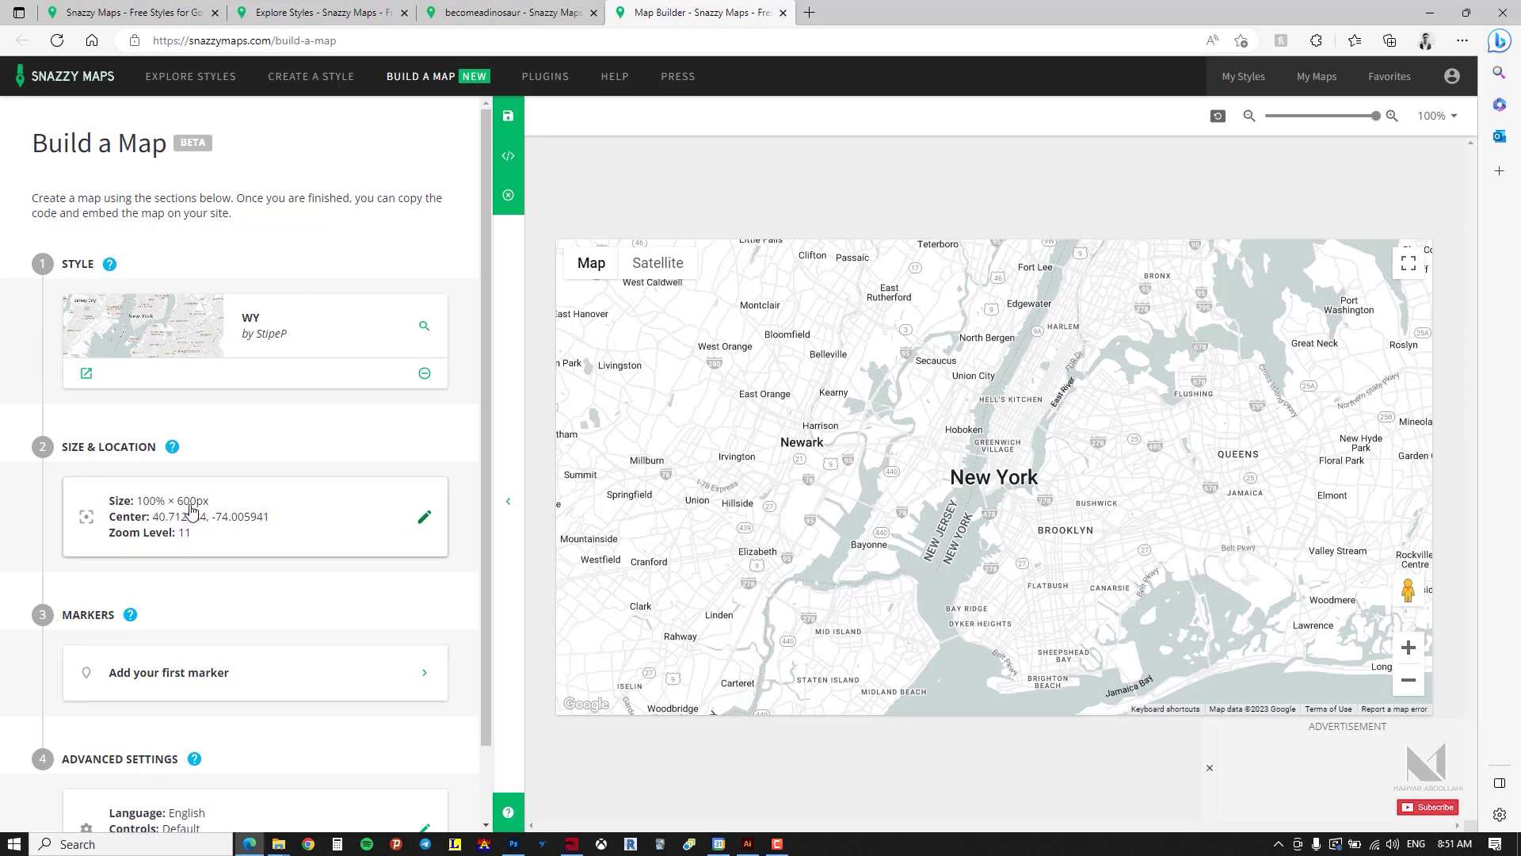
scroll(441, 587, down, 1)
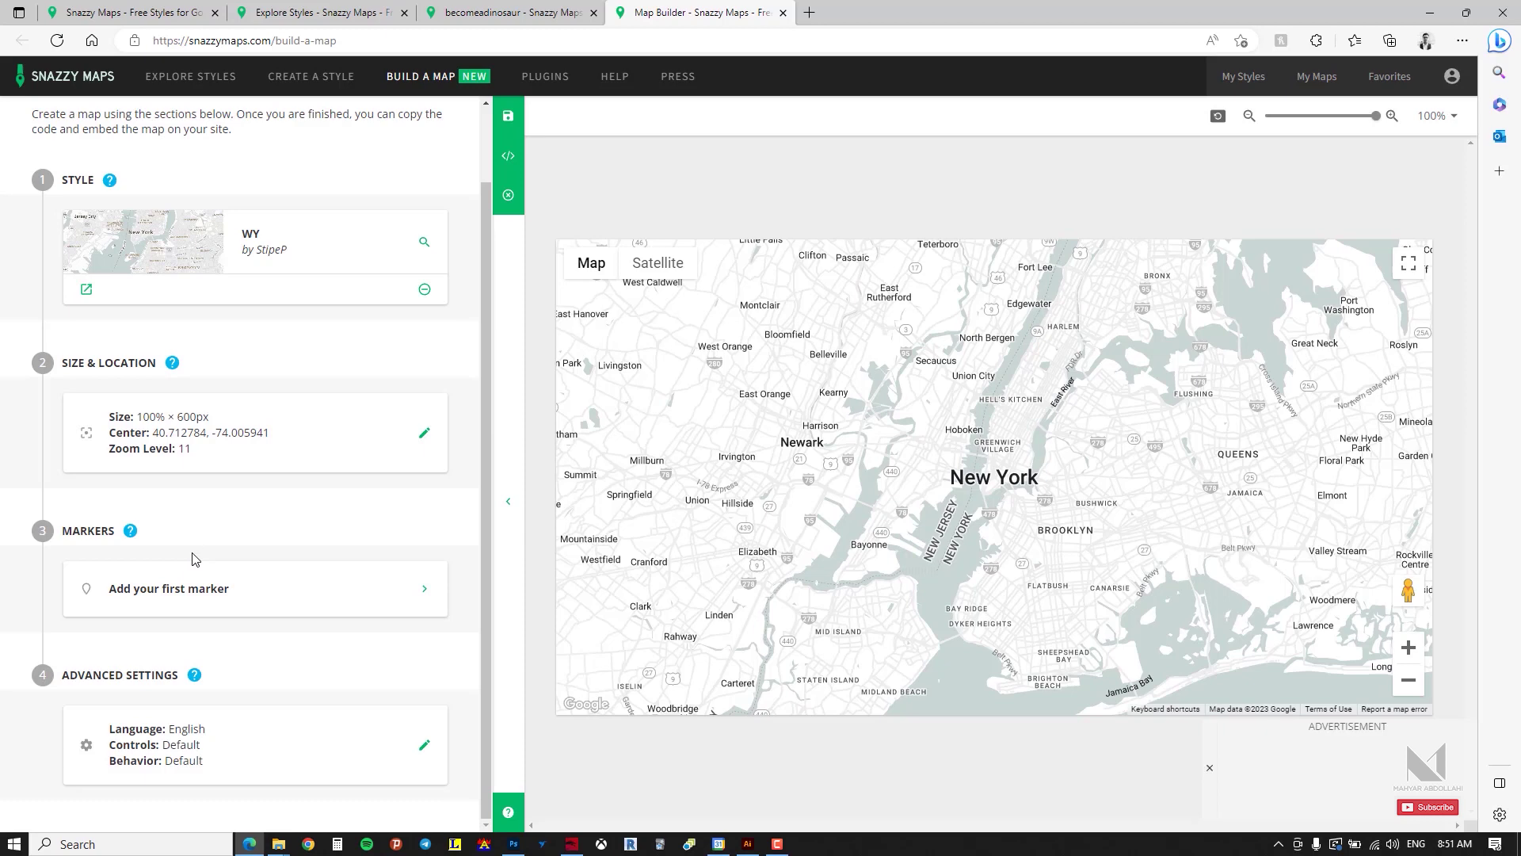
Step: Add a first marker named 'the maya studio'
click(228, 585)
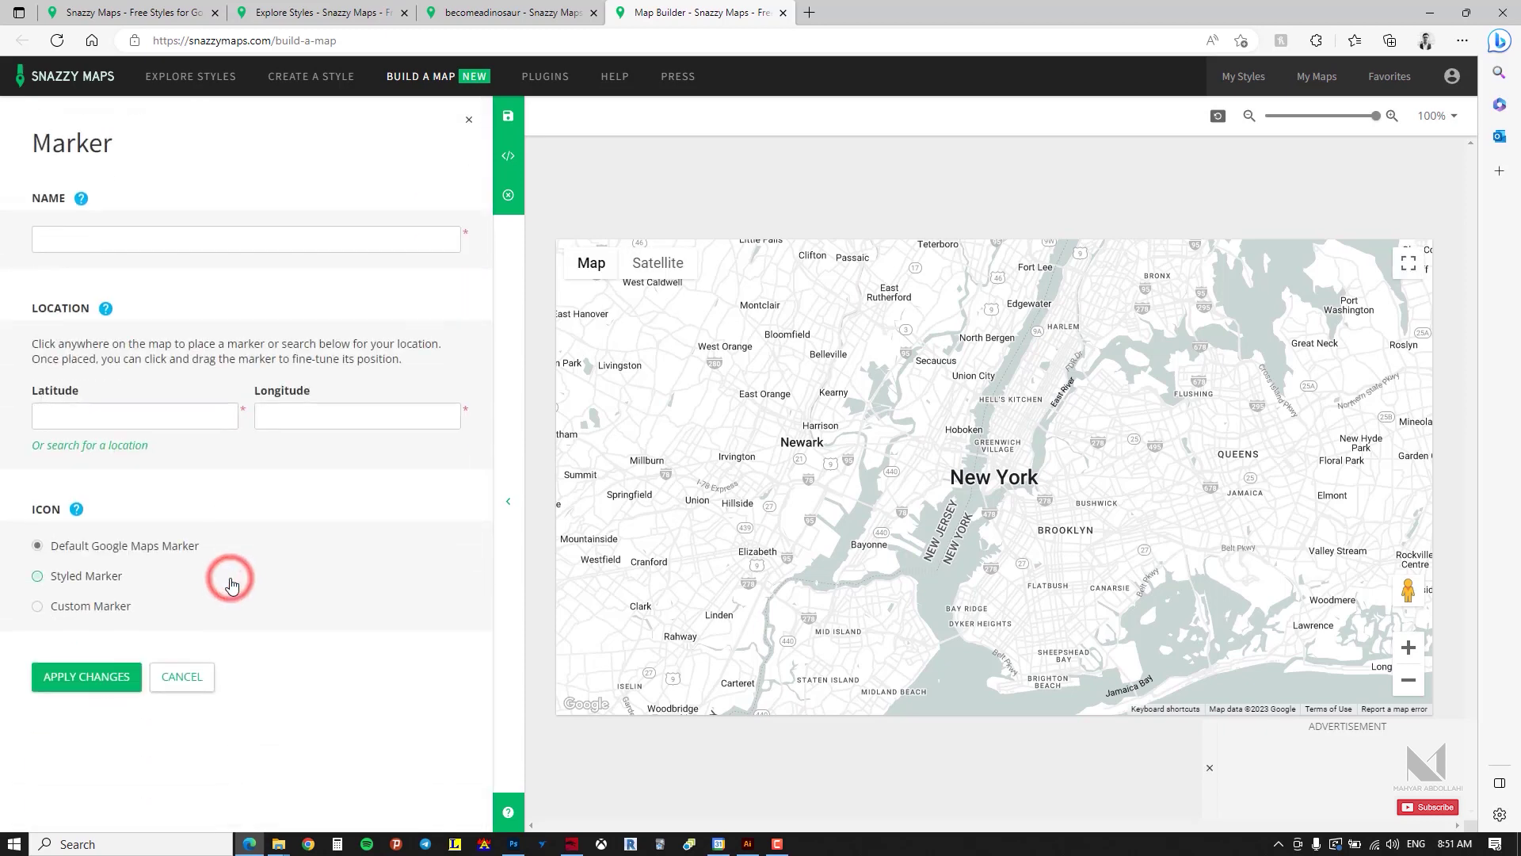
click(119, 244)
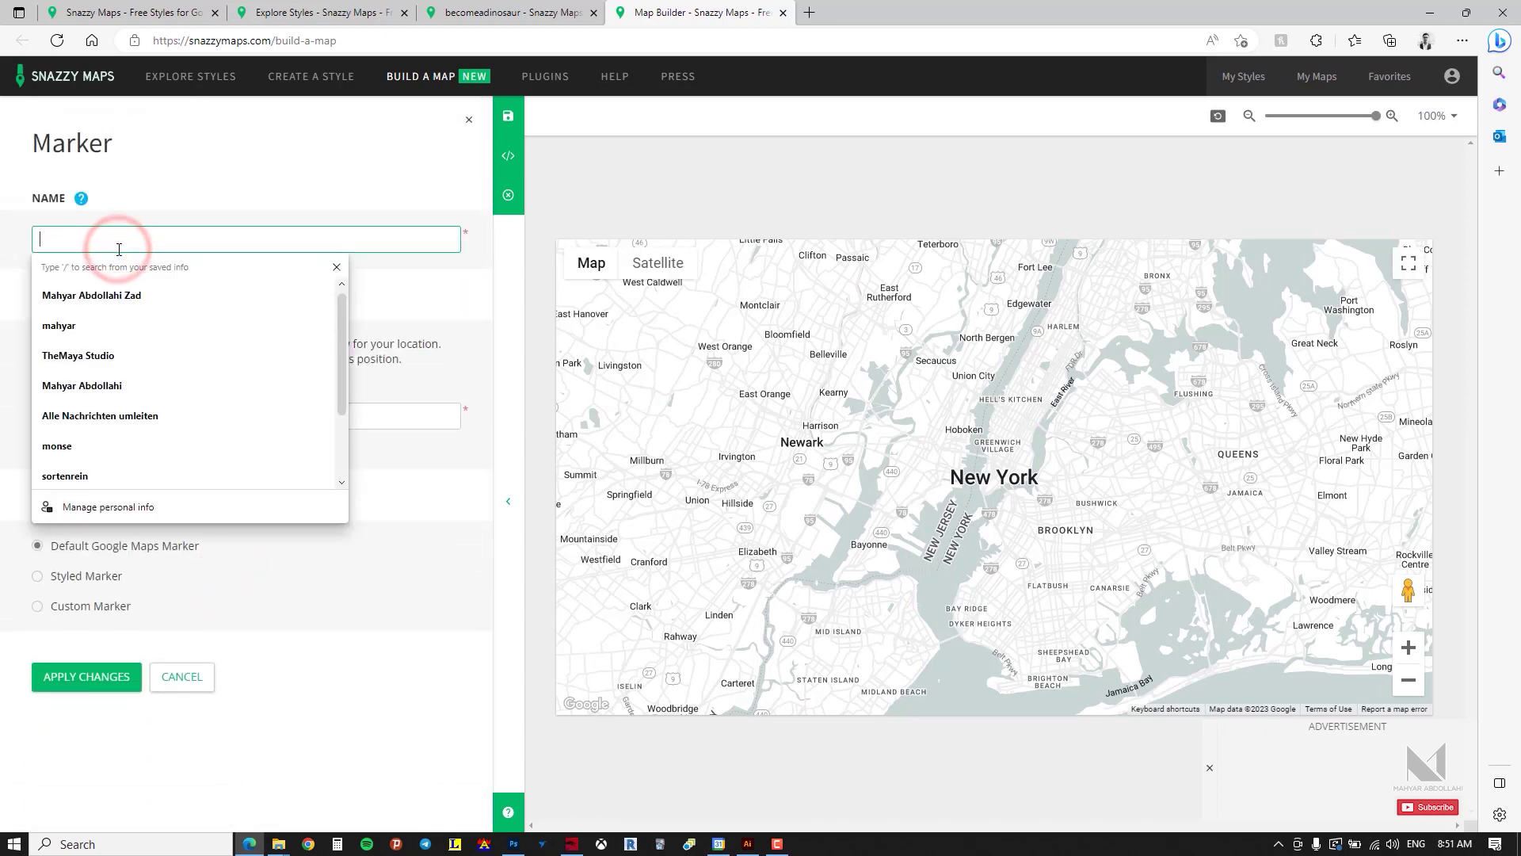
text(the )
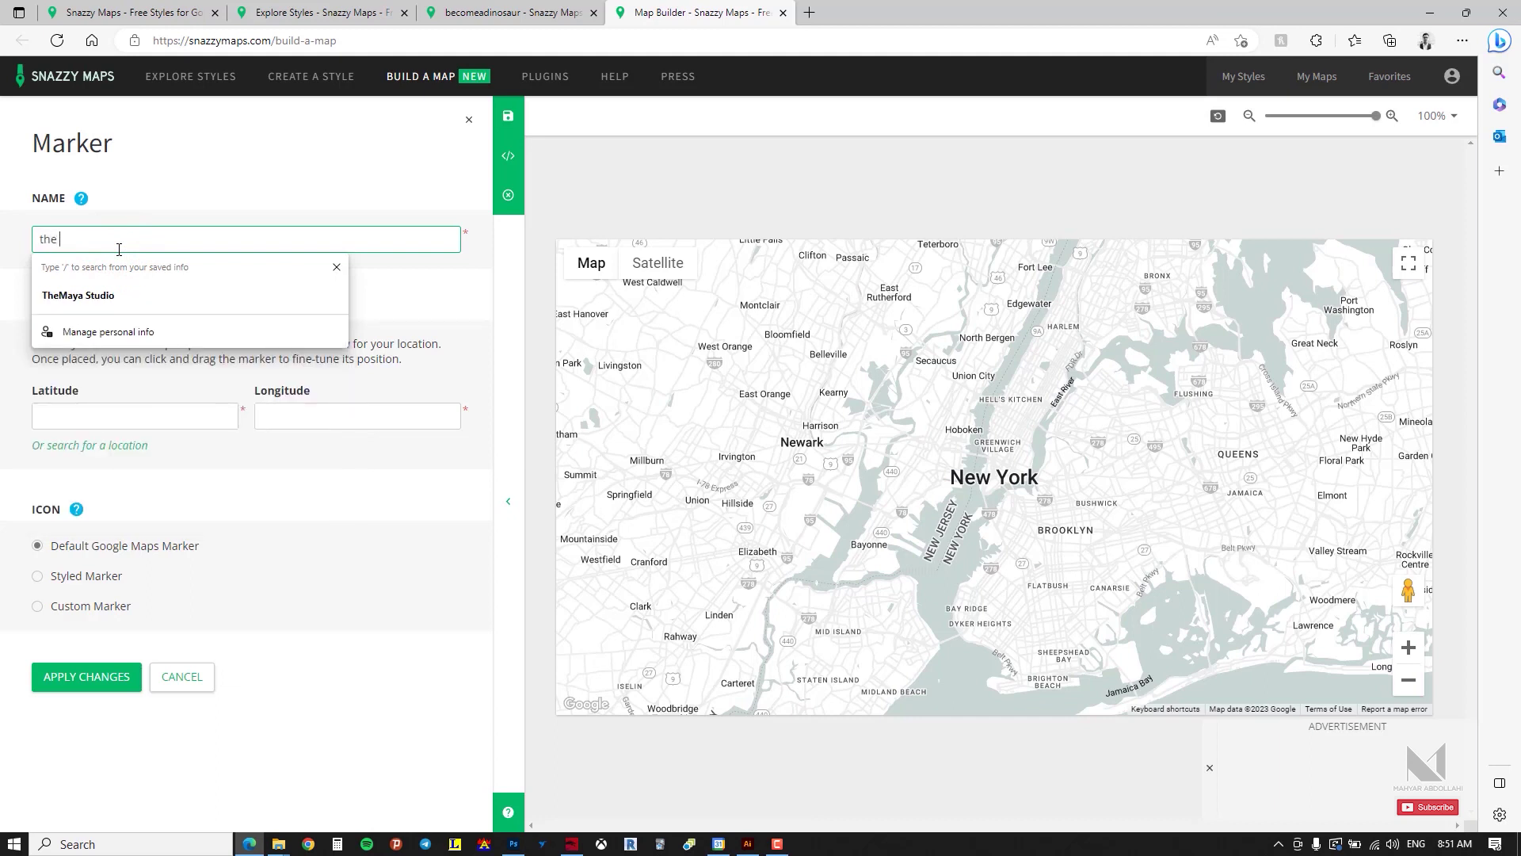
text(m)
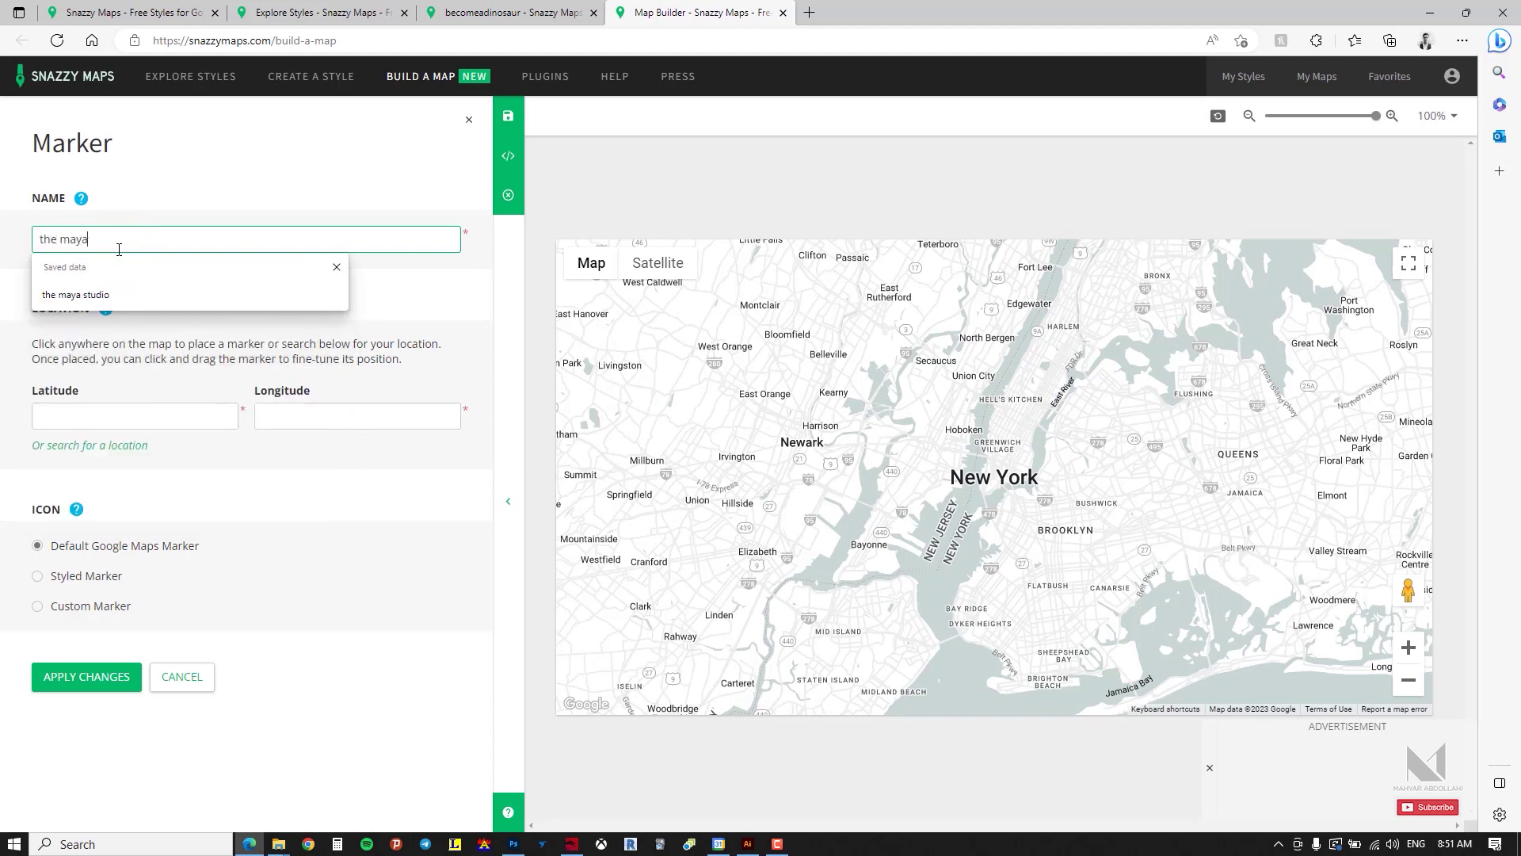
text(aya)
click(118, 294)
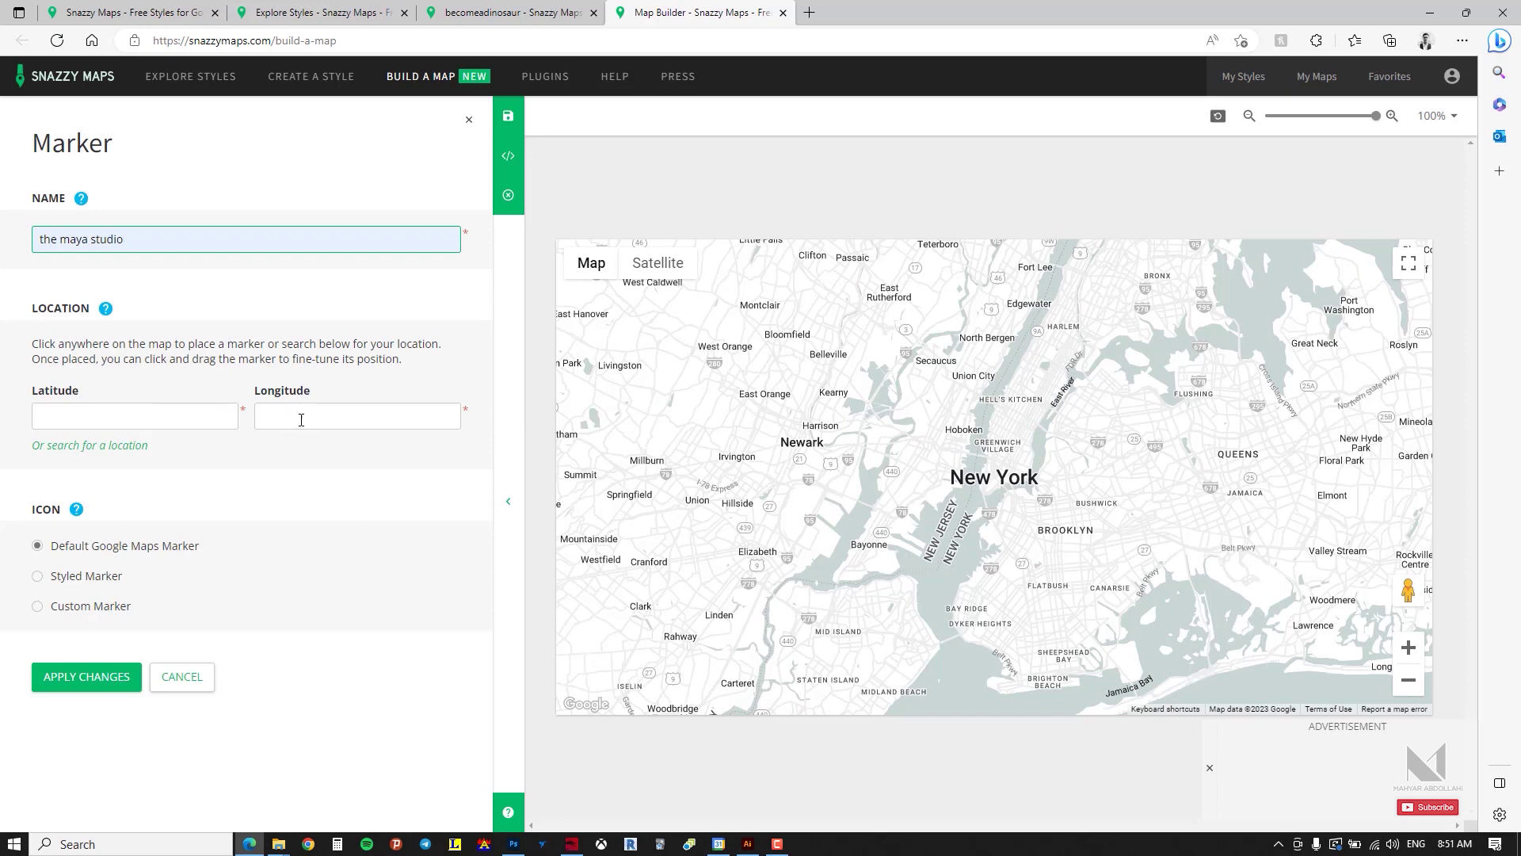
Step: Set the marker's location to Manhattan by searching 'manhat'
click(83, 445)
click(93, 418)
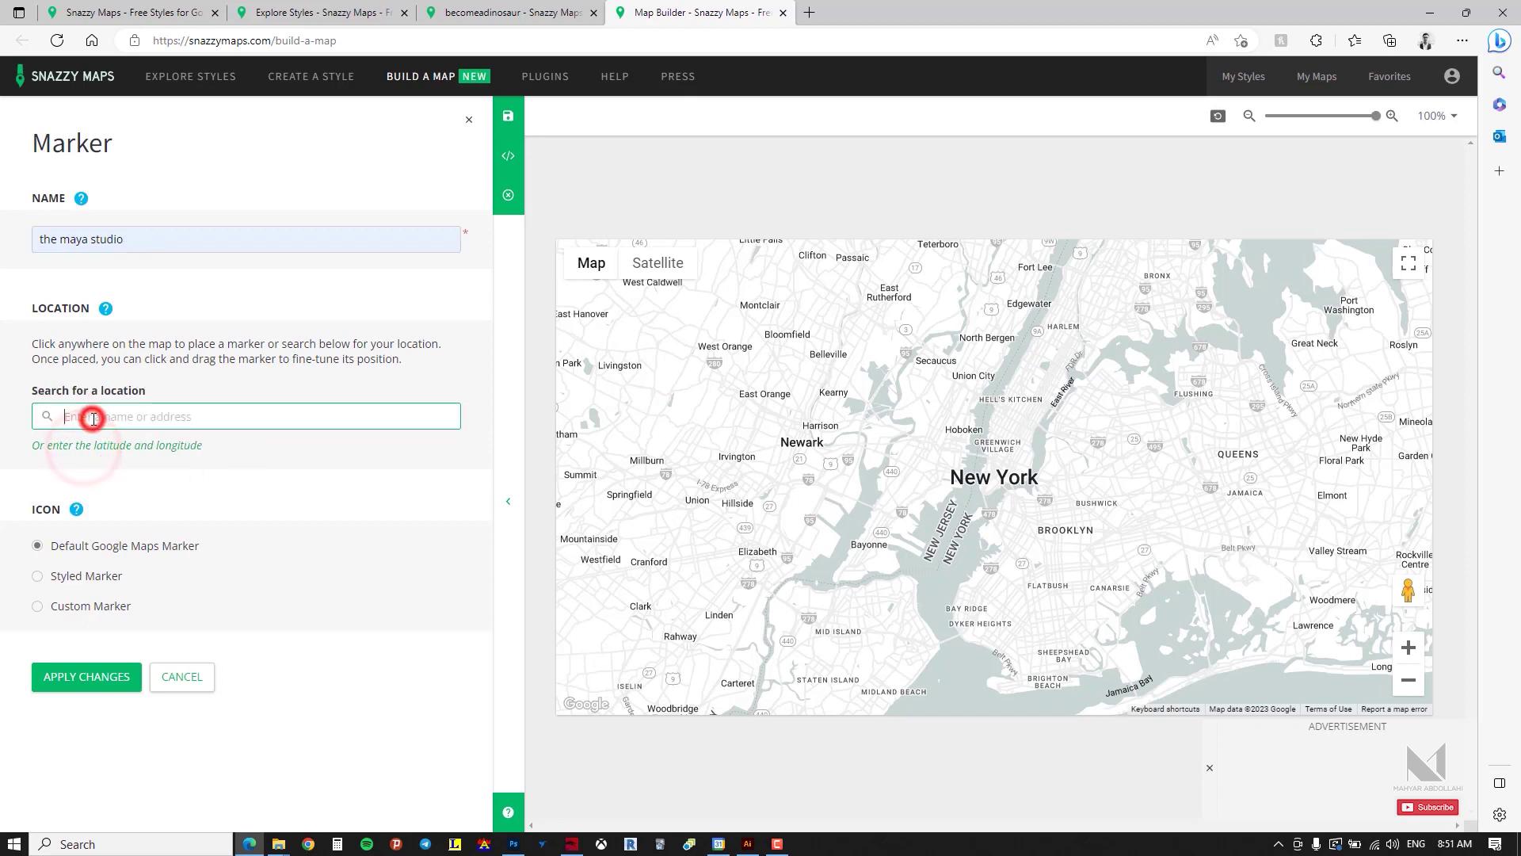
text(man)
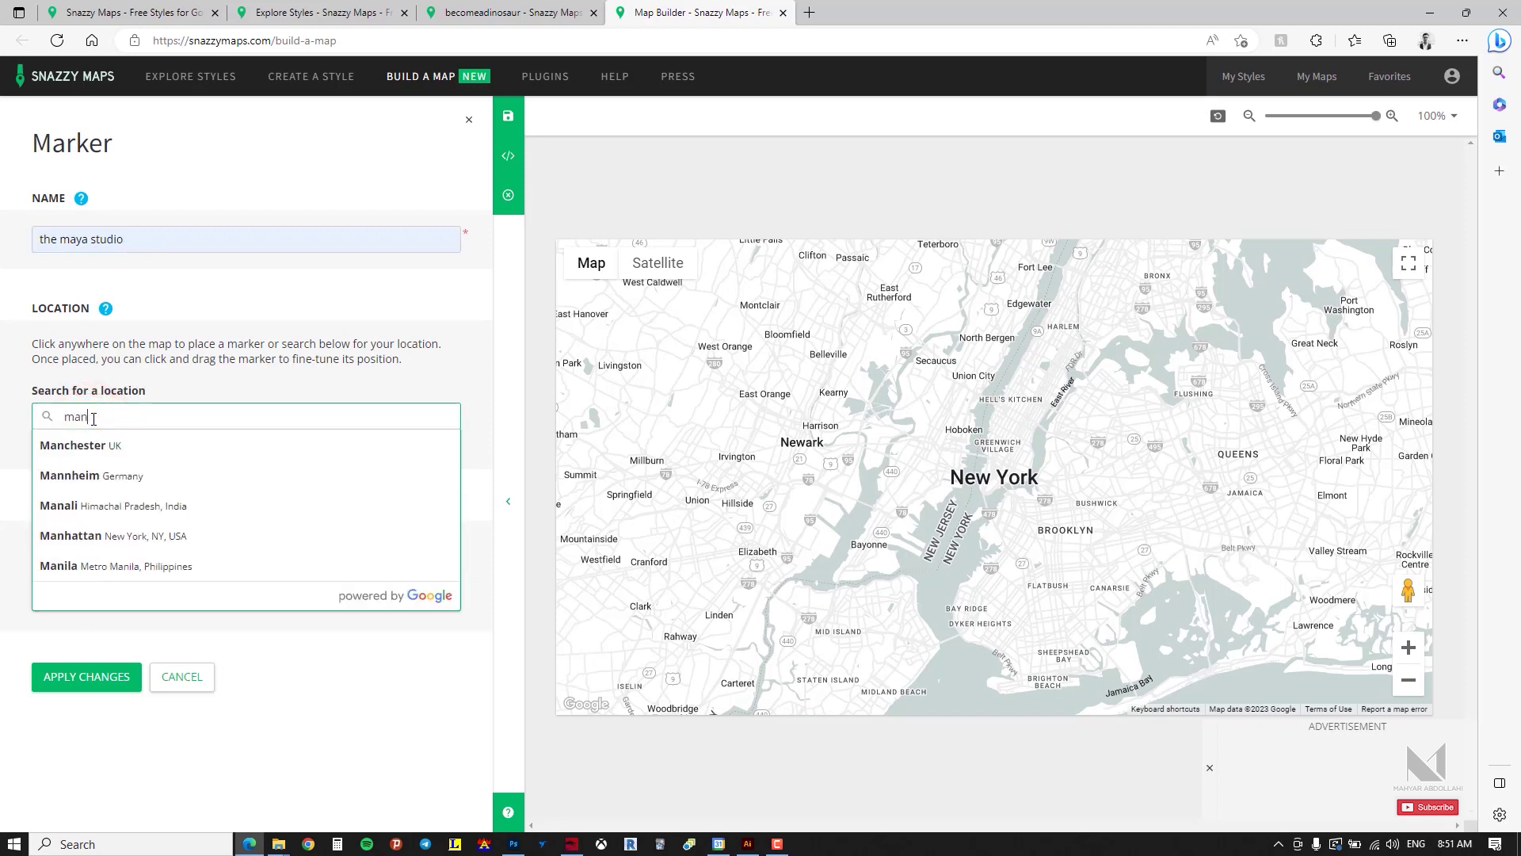
text(hat)
click(104, 445)
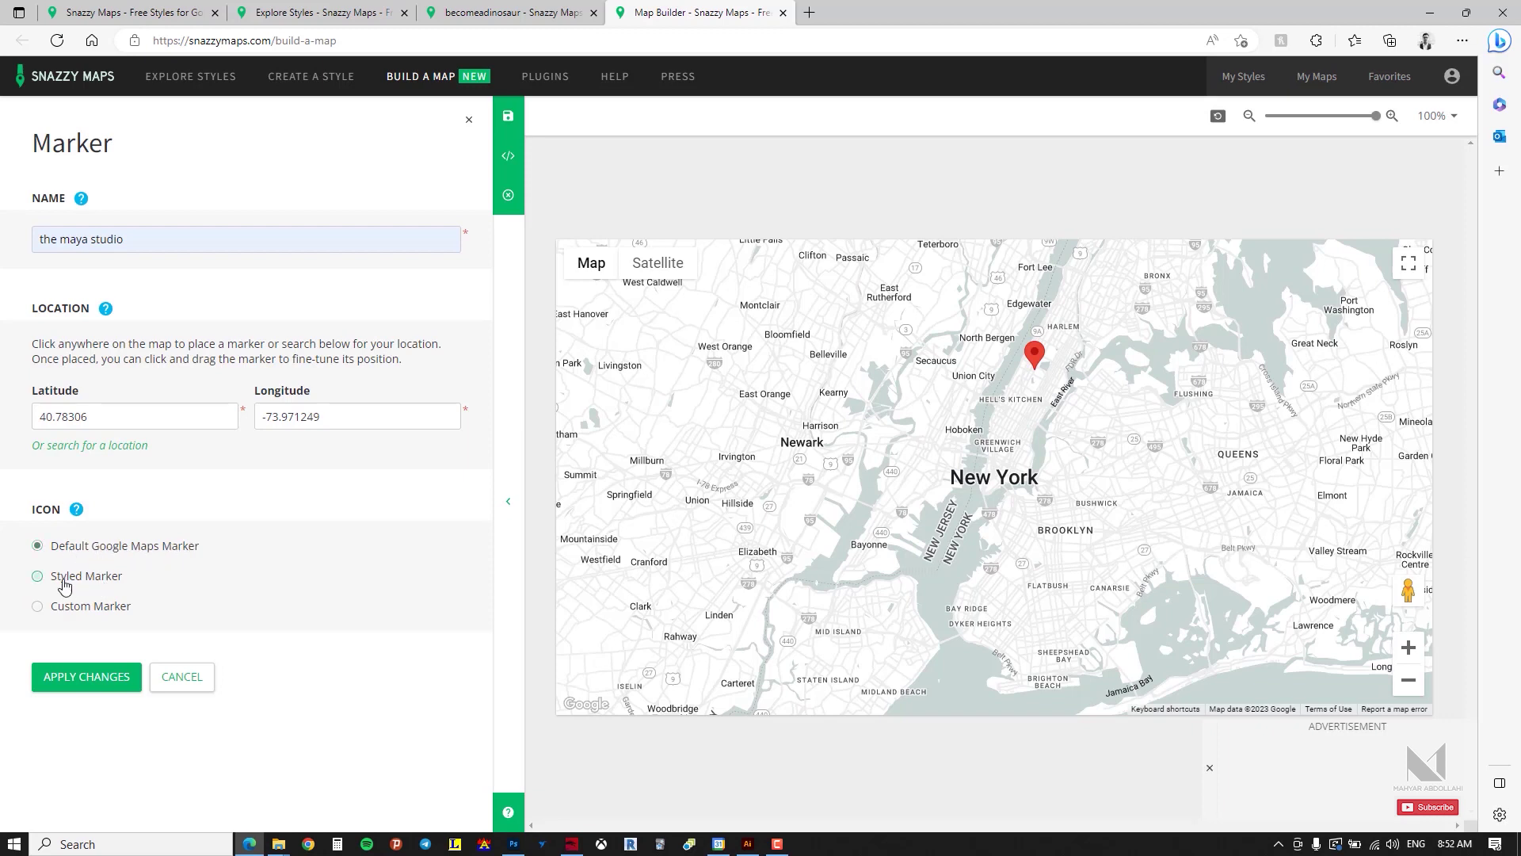
Step: Make the marker a Styled Marker with the shield symbol
click(93, 585)
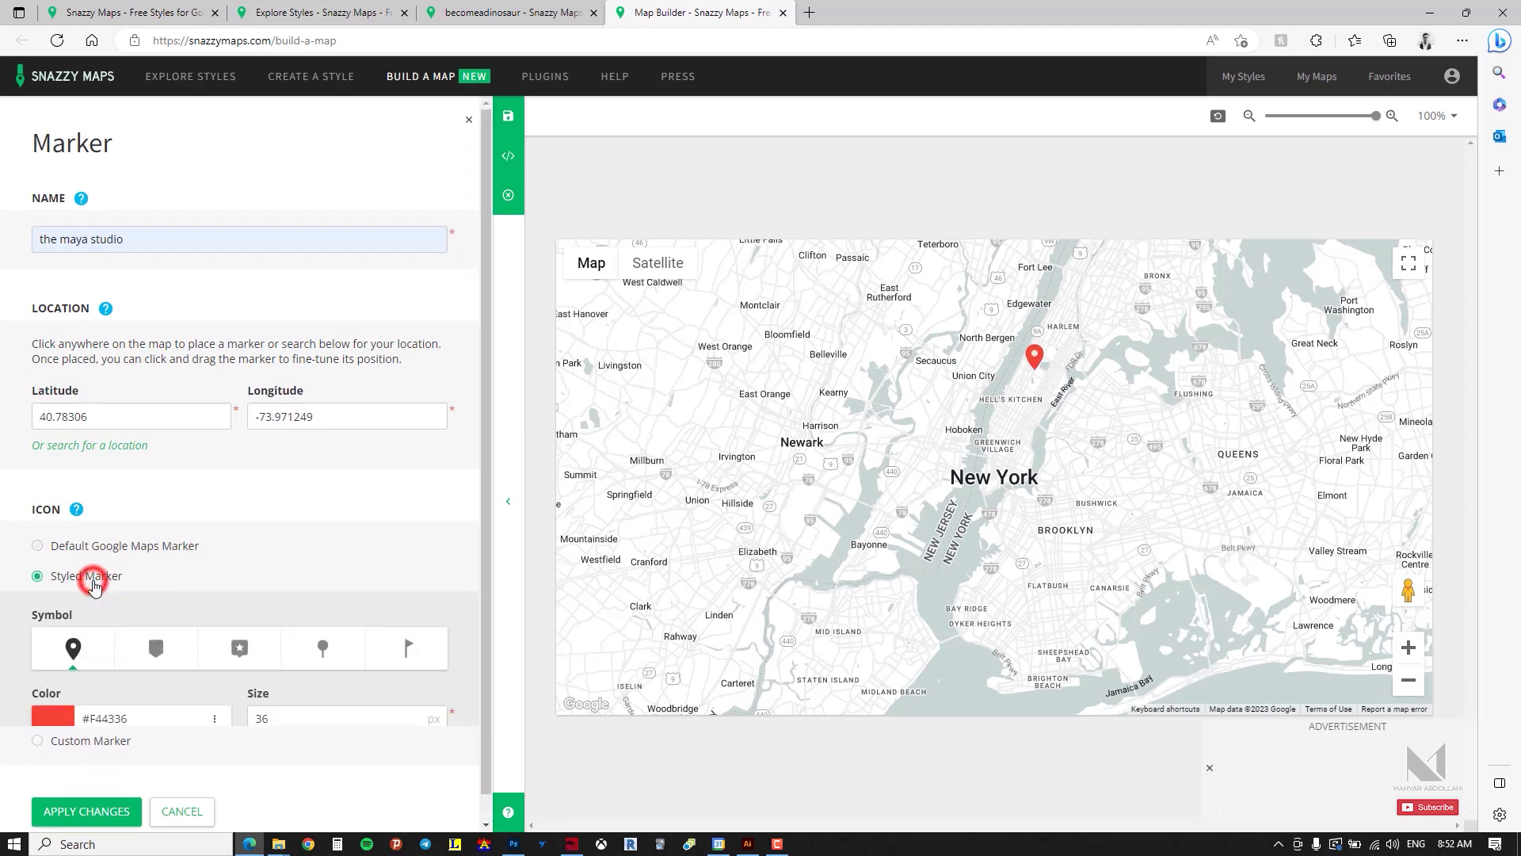
click(158, 652)
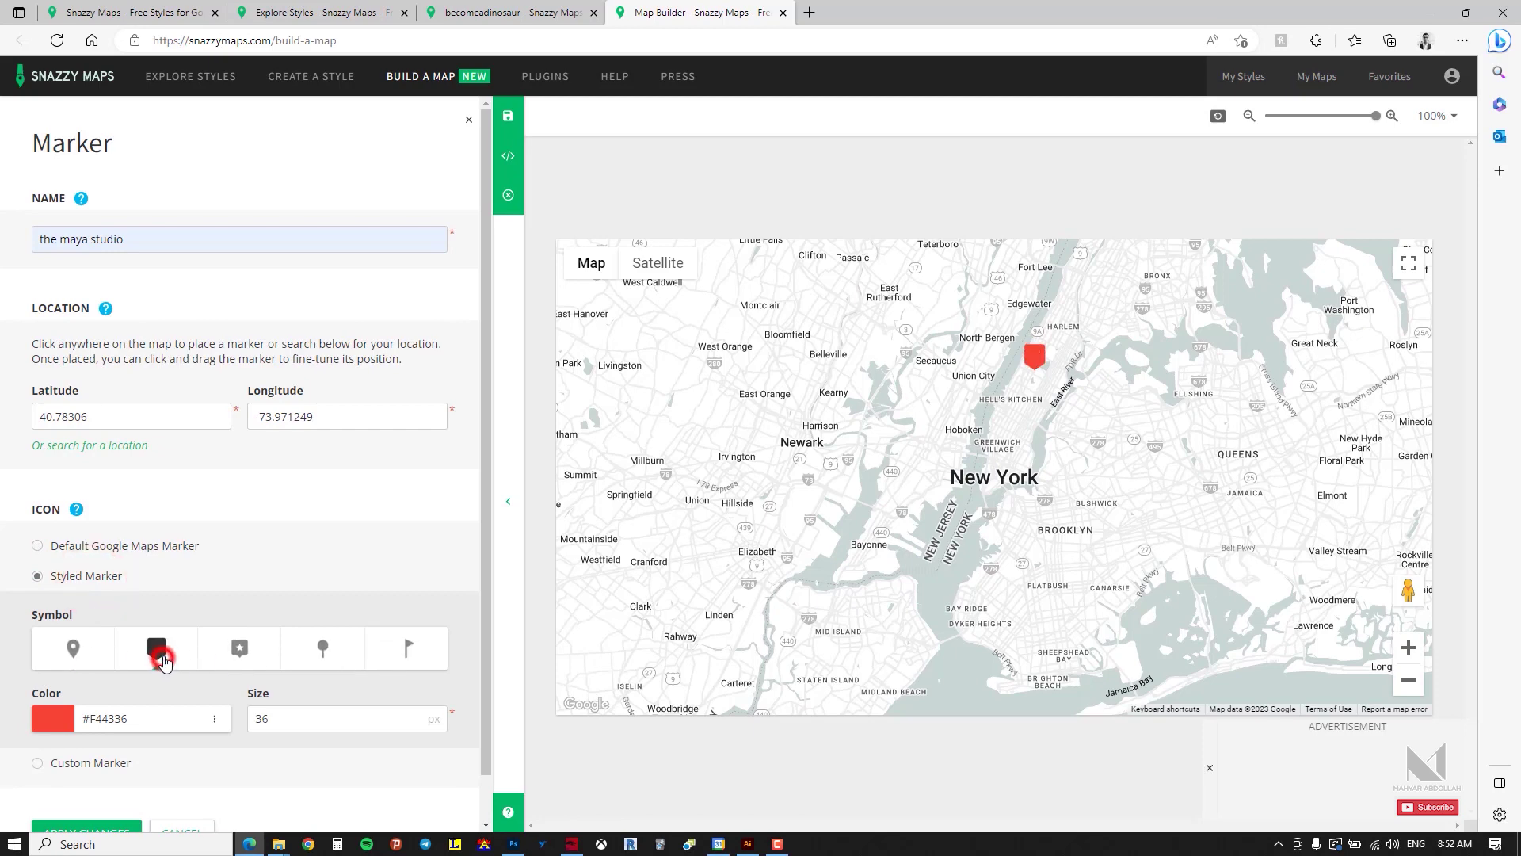
key(Right)
key(Right)
click(137, 656)
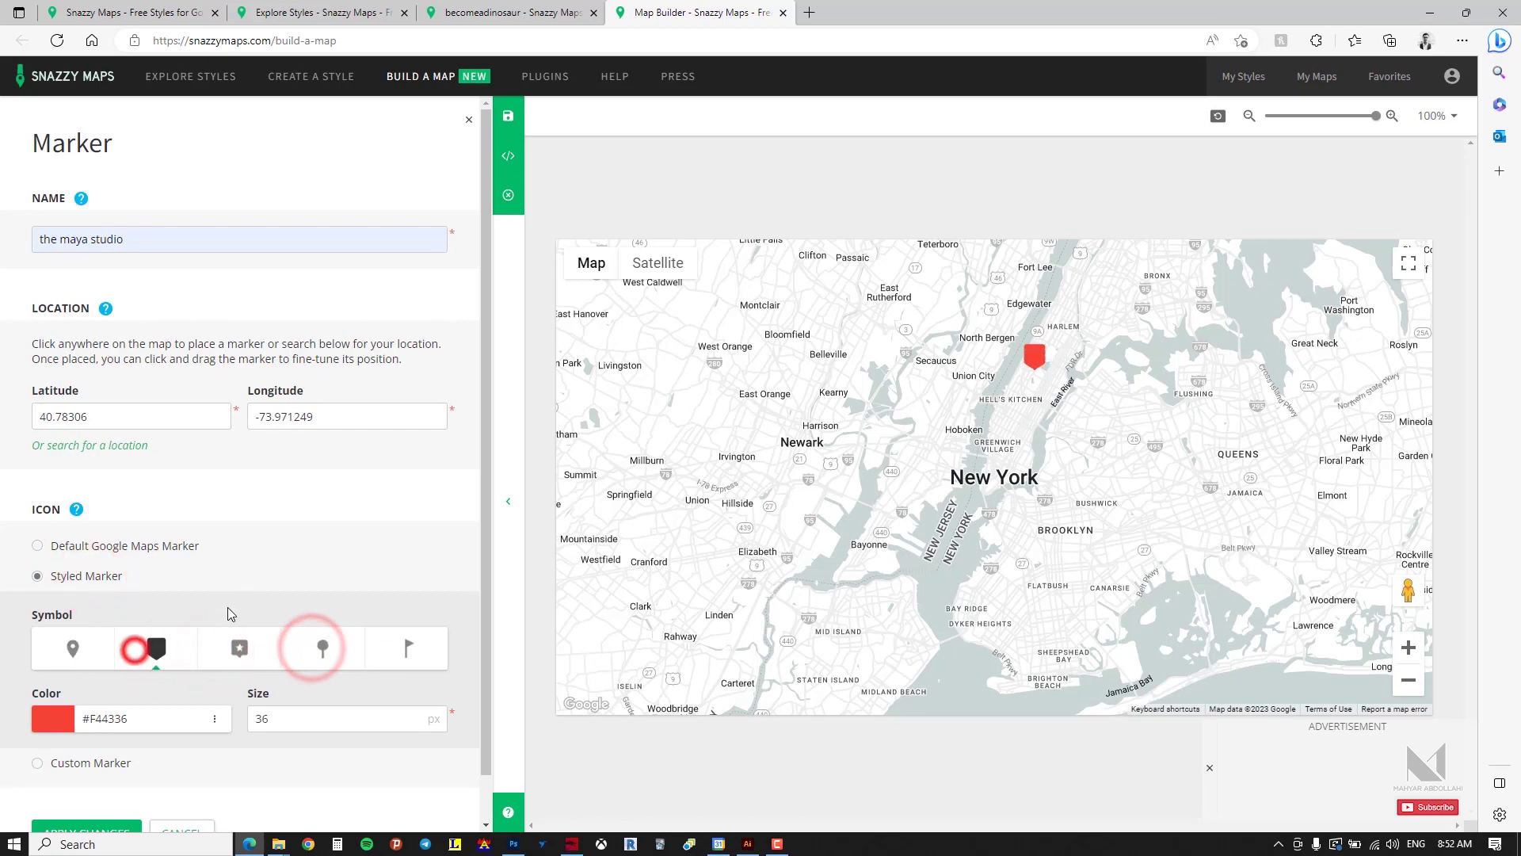
scroll(136, 657, down, 1)
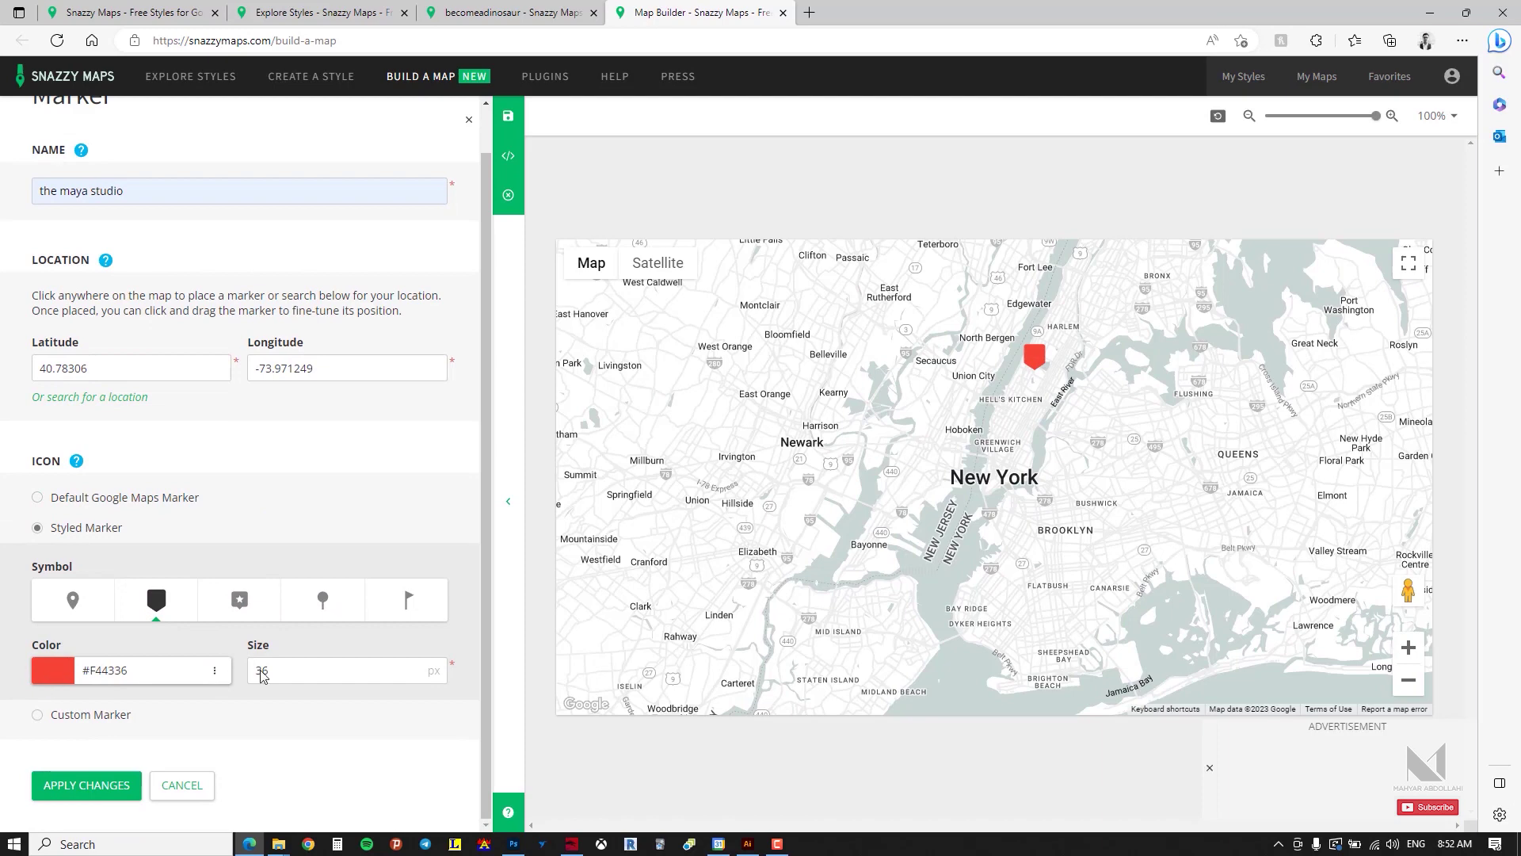
click(84, 722)
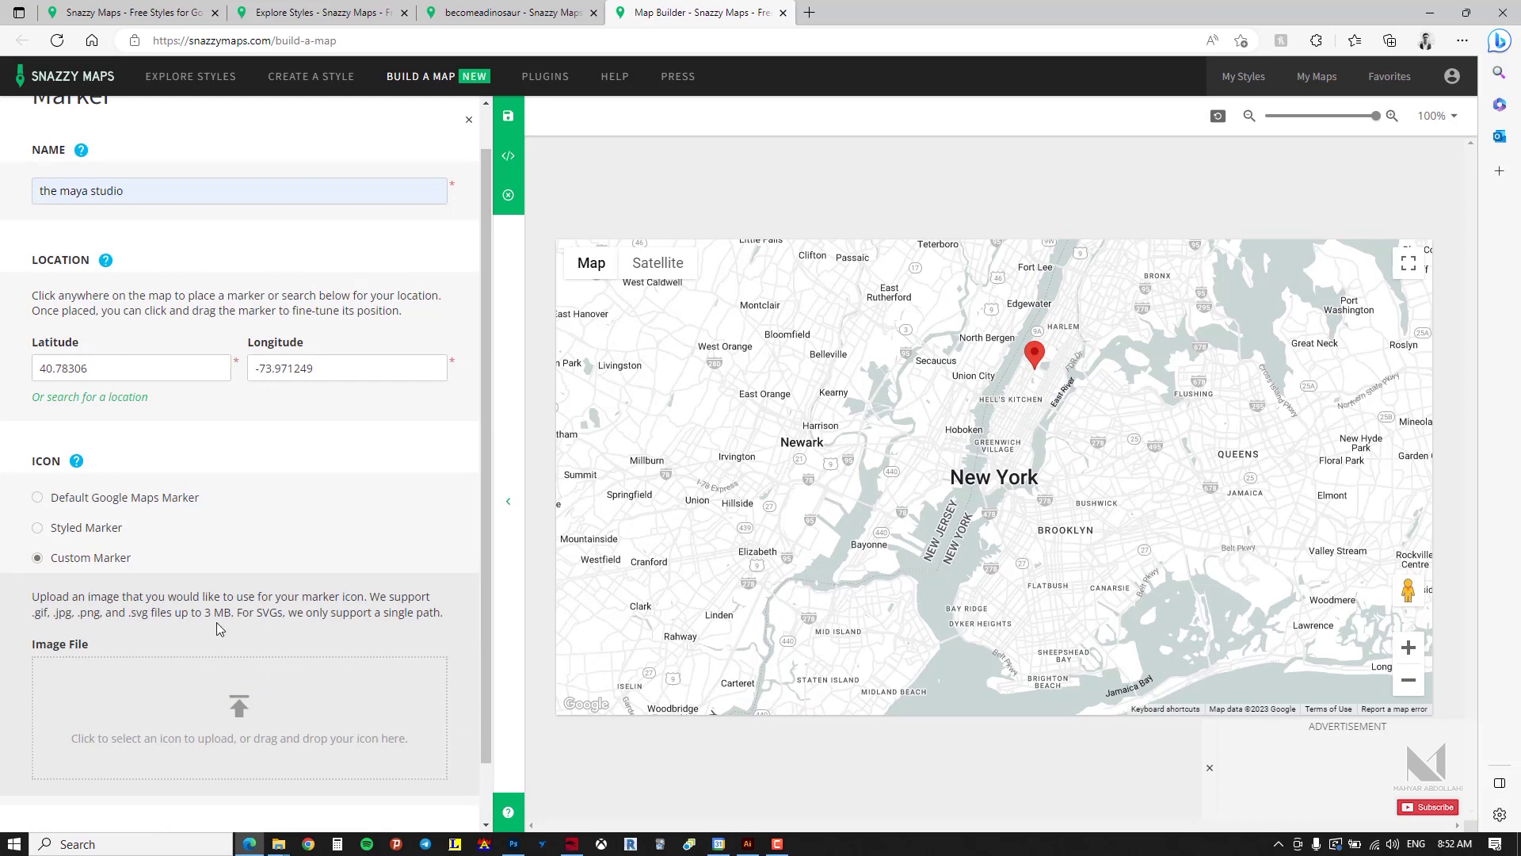
click(103, 528)
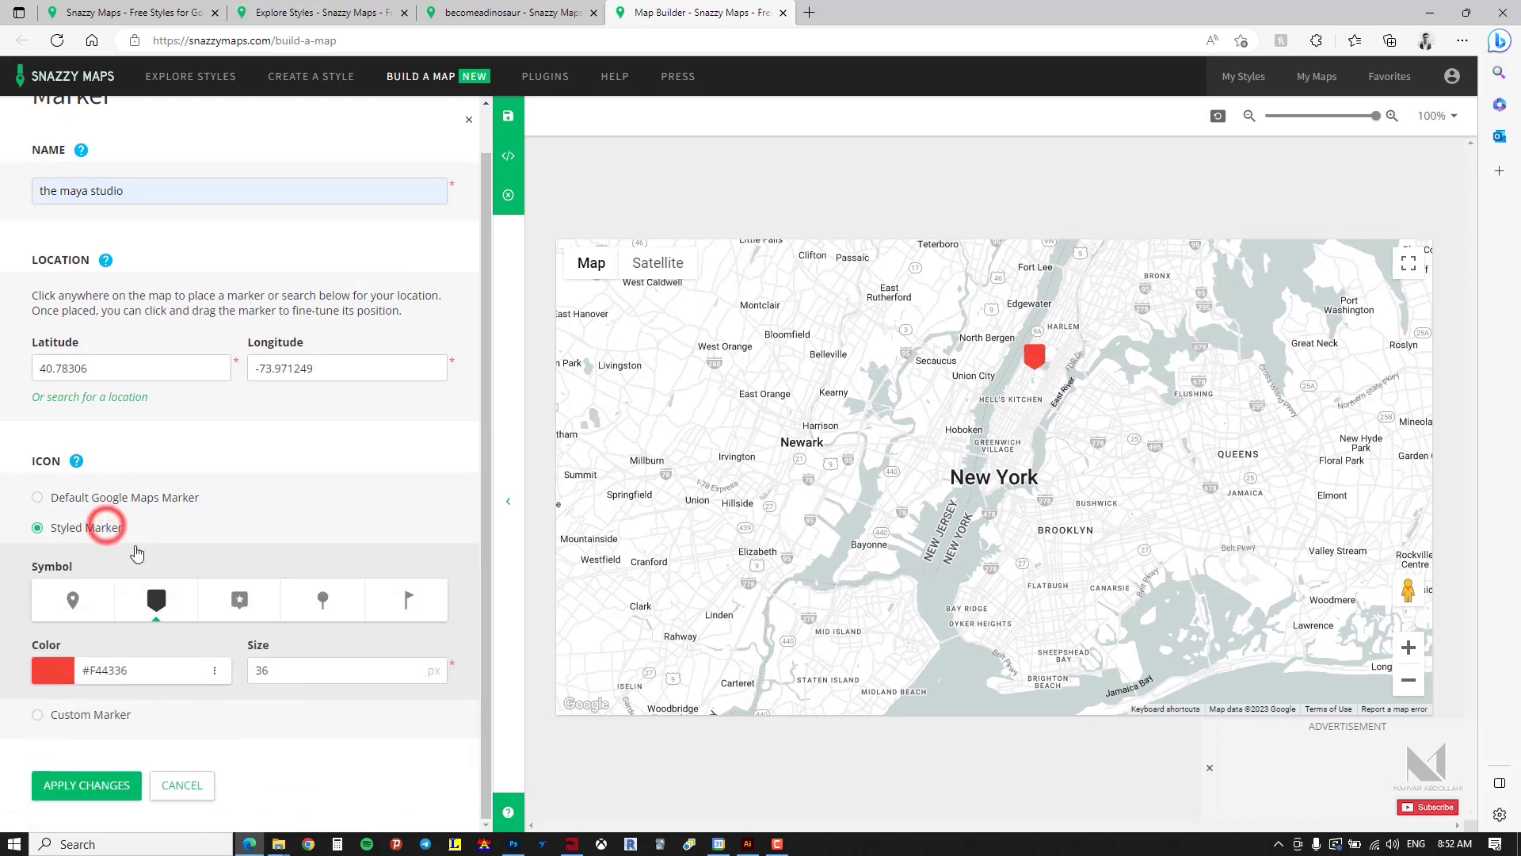
click(154, 601)
click(96, 784)
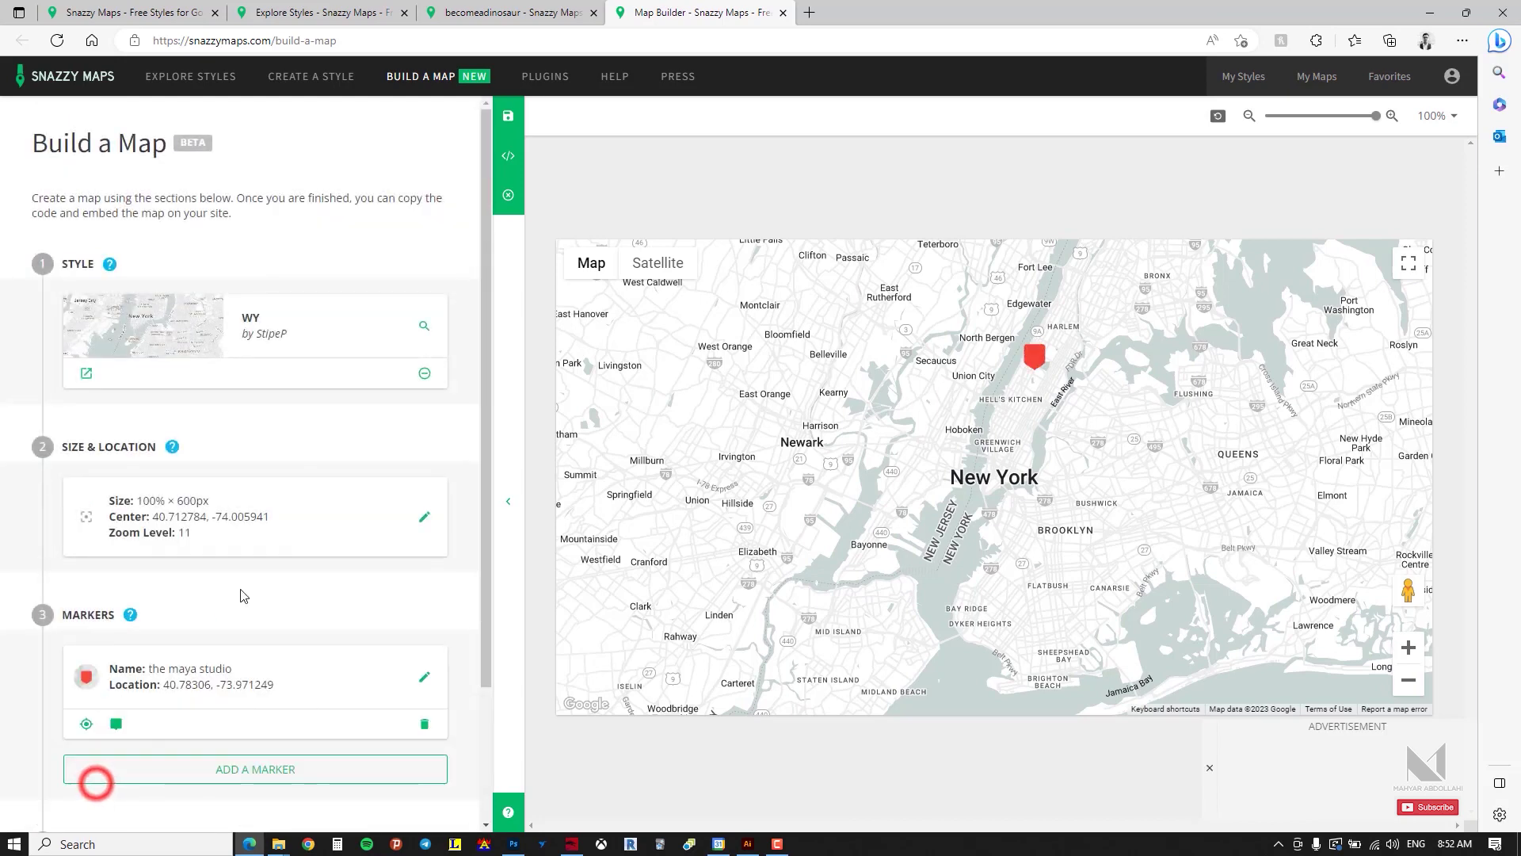
scroll(198, 610, down, 2)
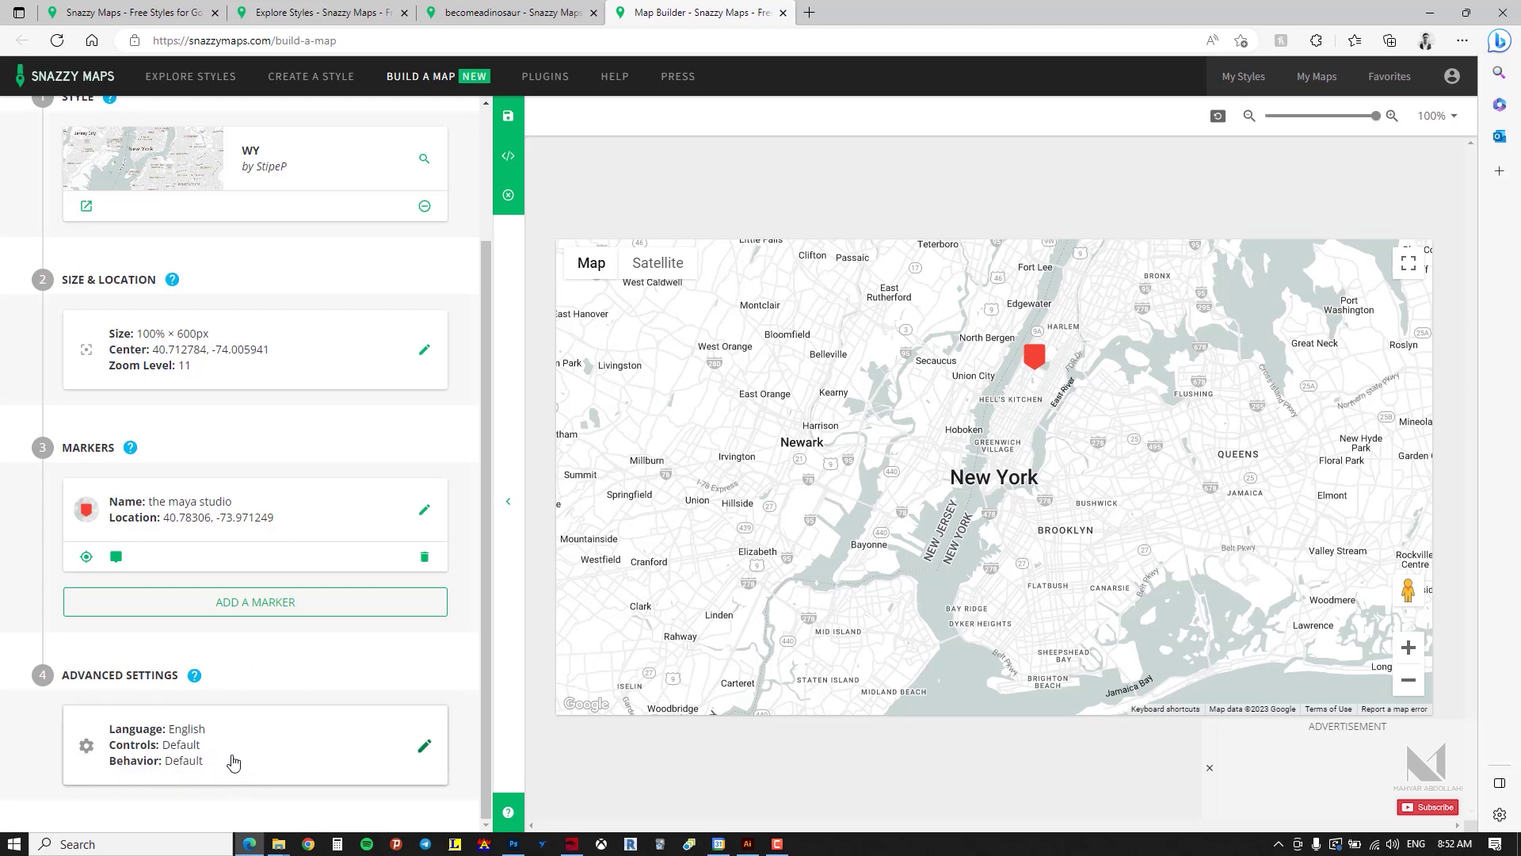
scroll(383, 670, up, 2)
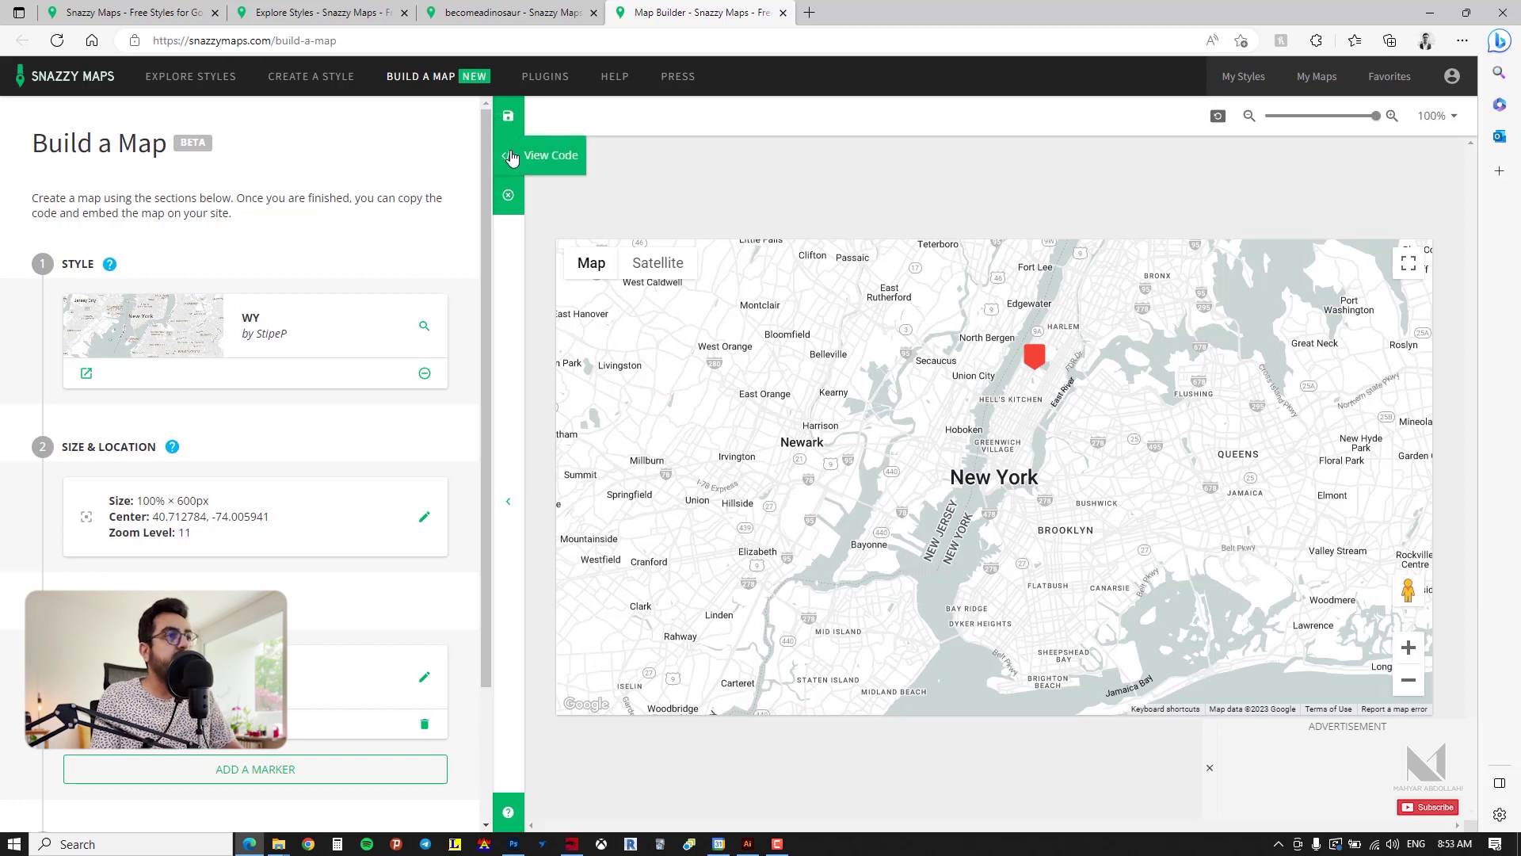
click(549, 162)
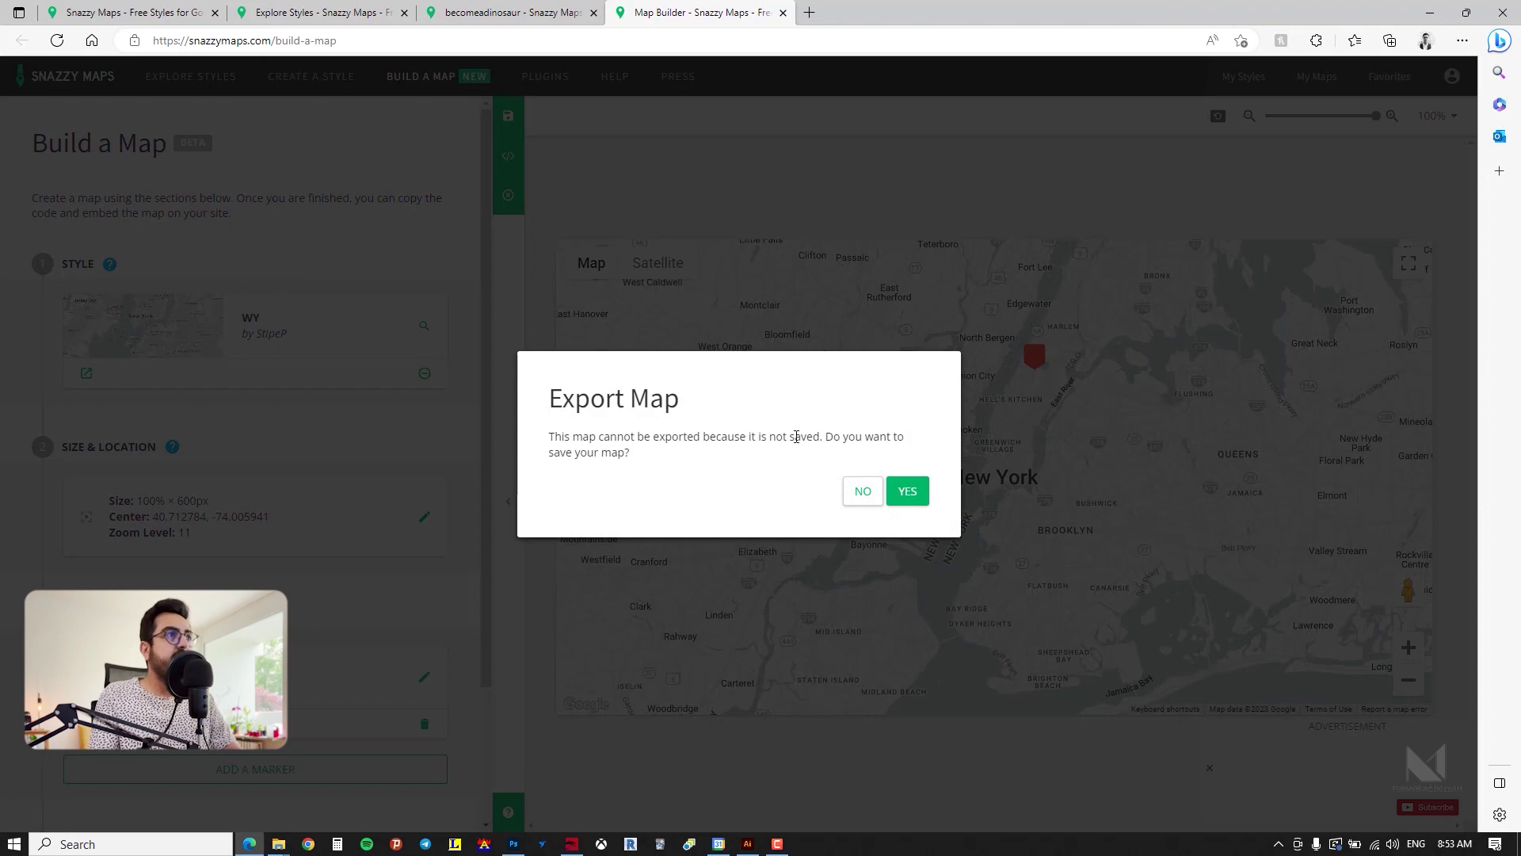
click(777, 311)
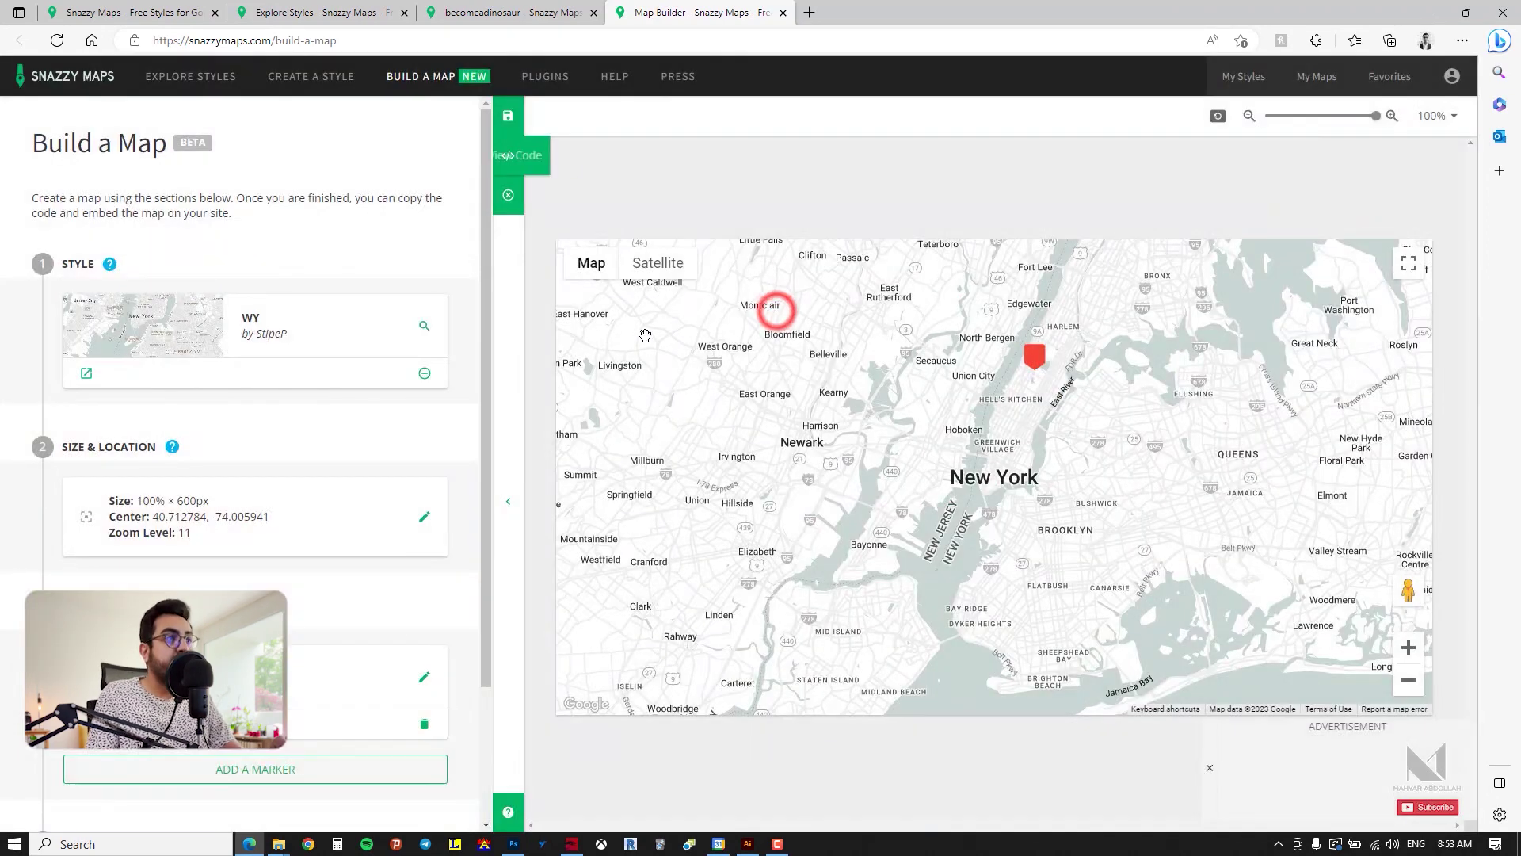